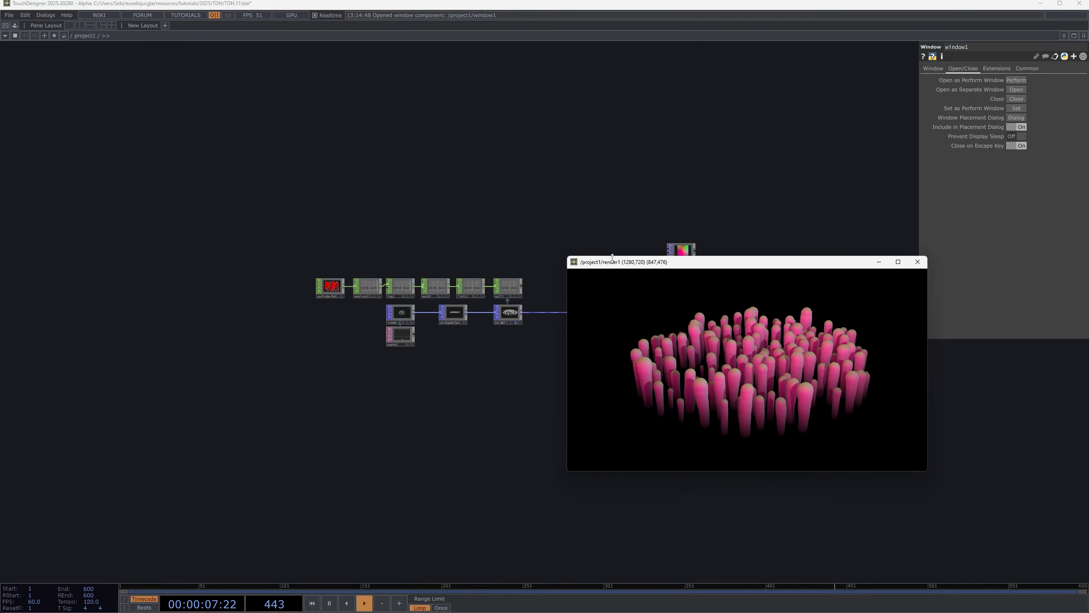
Shrink the floating render1 window and park it over an empty area of the network
{"action": "left_click_drag", "start_coordinate": [927, 256], "coordinate": [781, 335]}
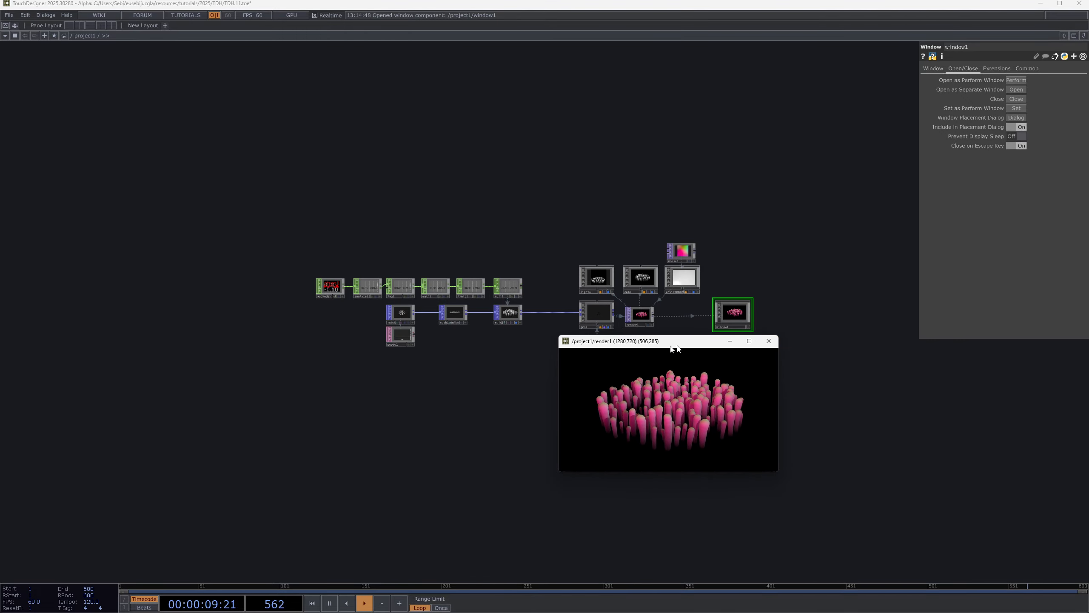
{"action": "left_click_drag", "start_coordinate": [689, 346], "coordinate": [132, 444]}
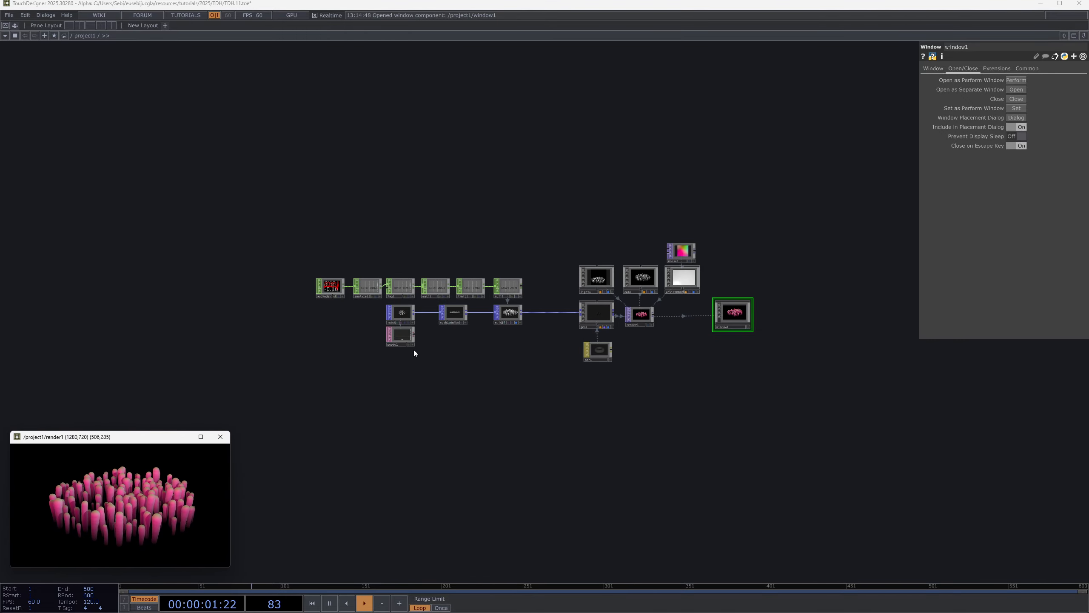
Check the installed TouchDesigner build in the About window and close it
{"action": "scroll", "coordinate": [414, 310], "scroll_direction": "up", "scroll_amount": 5}
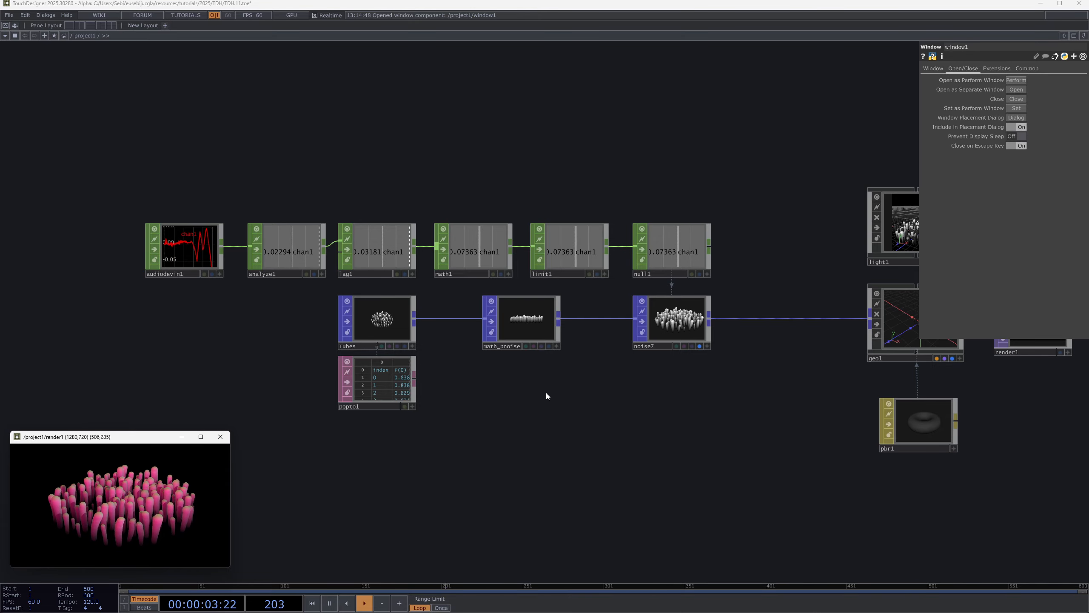
{"action": "key", "text": "Tab"}
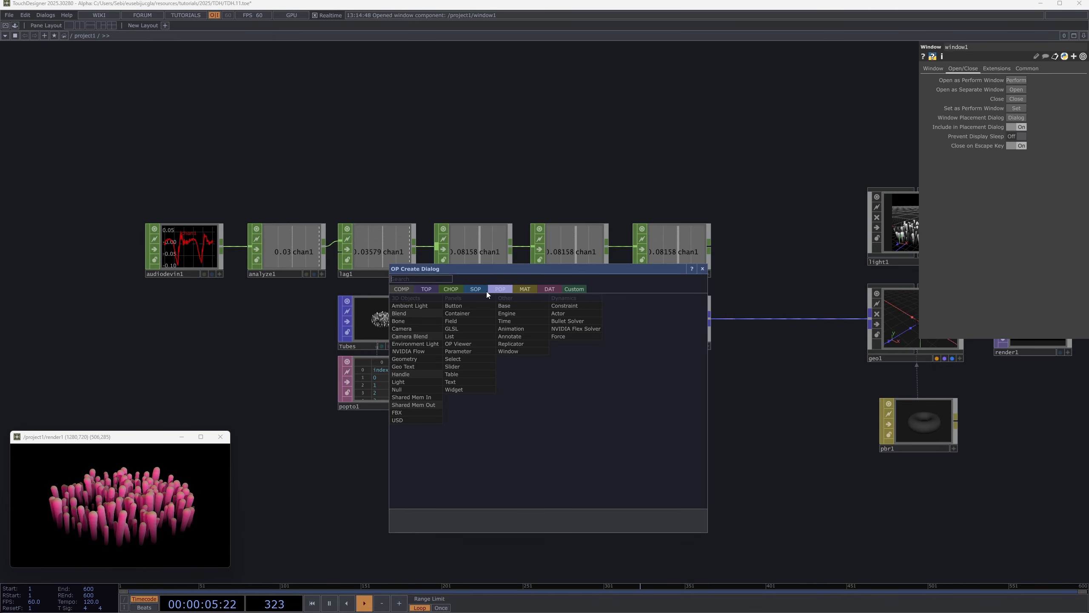
{"action": "left_click", "coordinate": [69, 16]}
{"action": "left_click", "coordinate": [109, 120]}
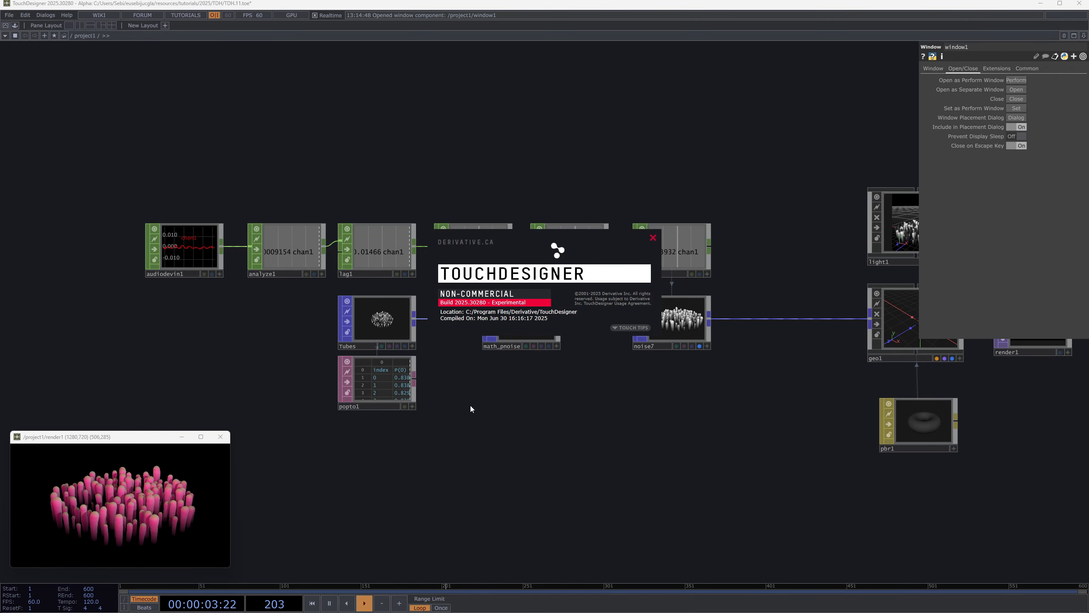
{"action": "left_click", "coordinate": [652, 238]}
Look through the POP operator family in the operator creation dialog and close it without adding anything
{"action": "right_click", "coordinate": [414, 319]}
{"action": "left_click", "coordinate": [356, 225]}
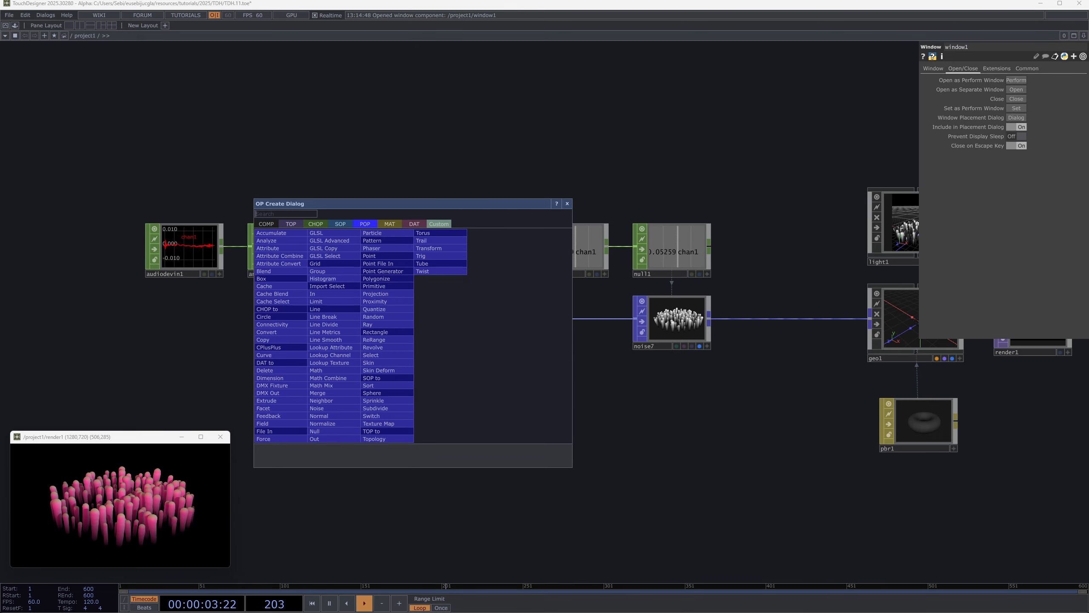
{"action": "left_click", "coordinate": [567, 204]}
Enlarge the floating render1 window slightly and inspect the Tubes geometry with its point attributes in the popto1 table
{"action": "left_click_drag", "start_coordinate": [230, 430], "coordinate": [277, 404]}
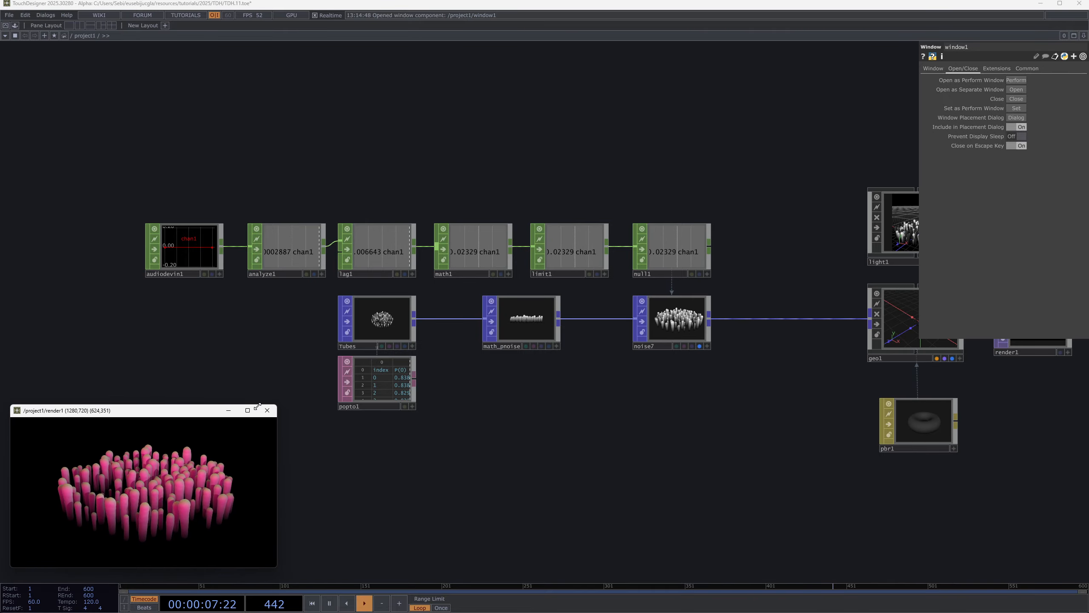
{"action": "scroll", "coordinate": [379, 321], "scroll_direction": "up", "scroll_amount": 10}
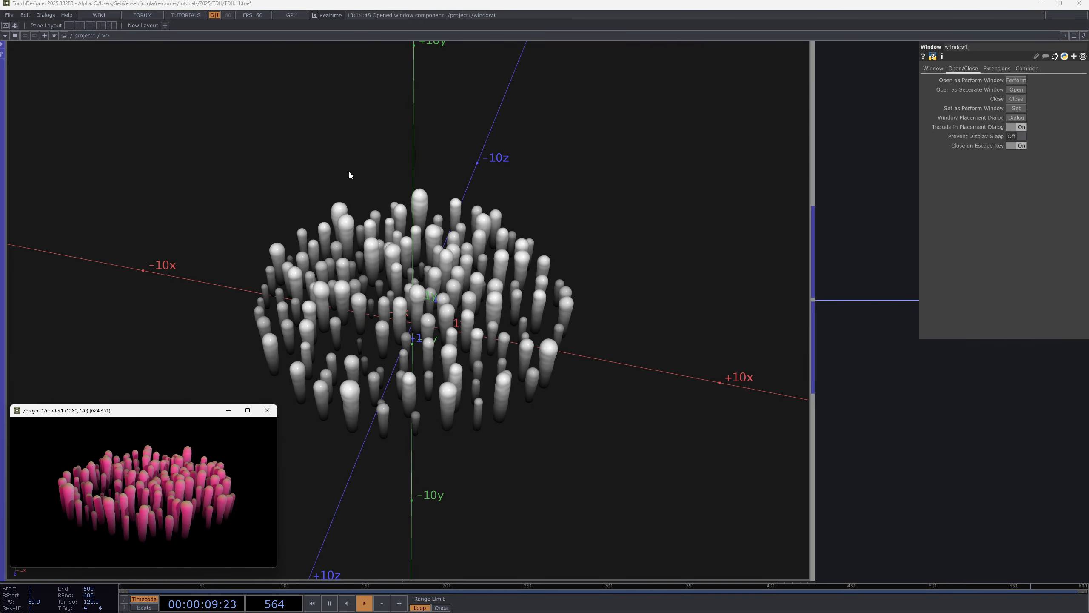
{"action": "scroll", "coordinate": [433, 253], "scroll_direction": "down", "scroll_amount": 7}
{"action": "left_click_drag", "start_coordinate": [607, 447], "coordinate": [664, 357]}
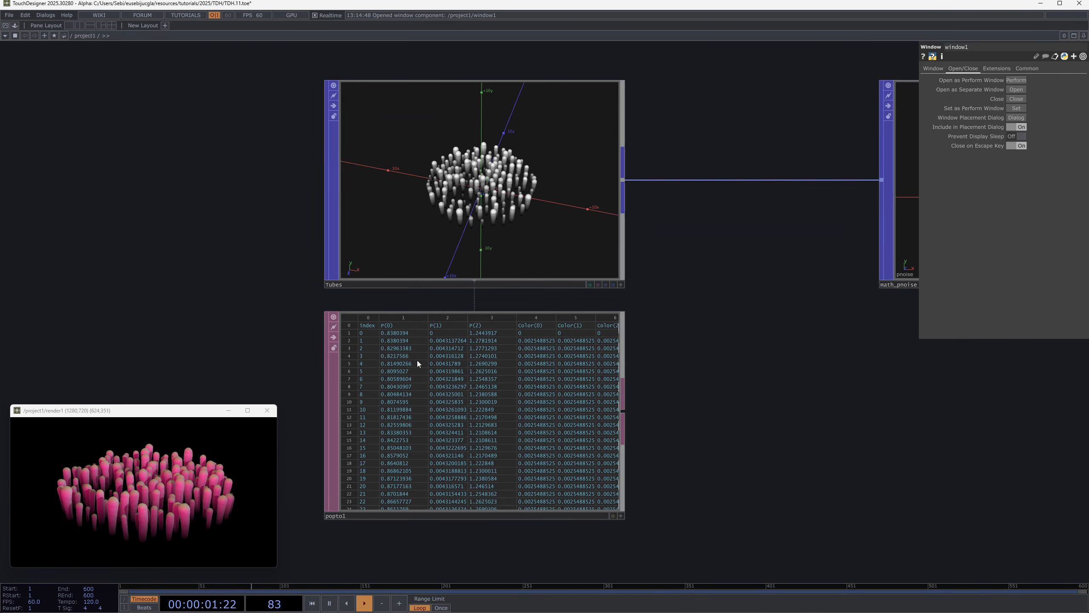
{"action": "scroll", "coordinate": [407, 364], "scroll_direction": "up", "scroll_amount": 3}
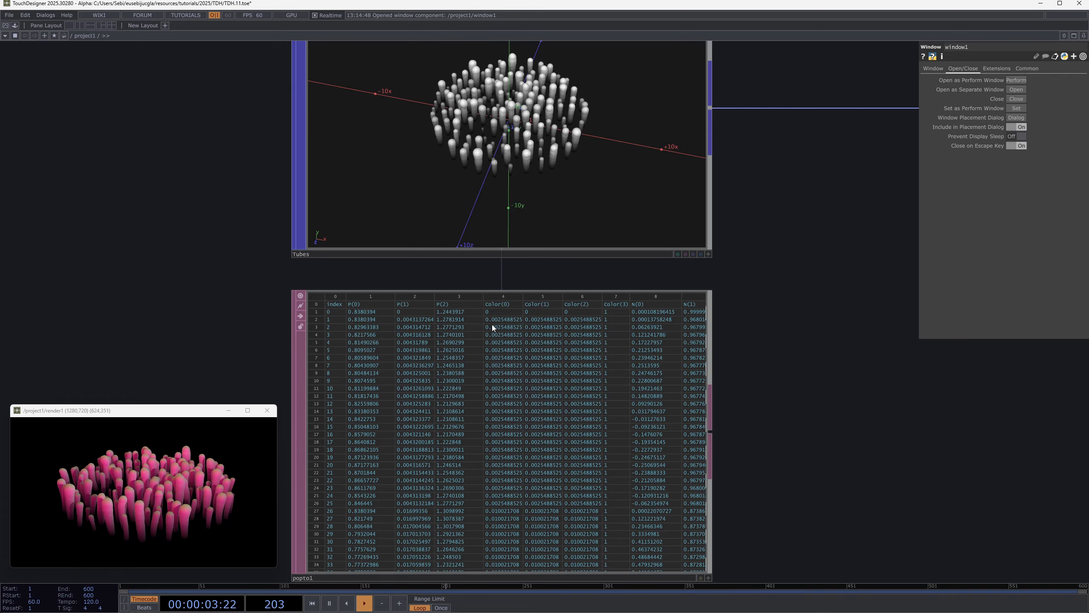
{"action": "scroll", "coordinate": [503, 344], "scroll_direction": "up", "scroll_amount": 1}
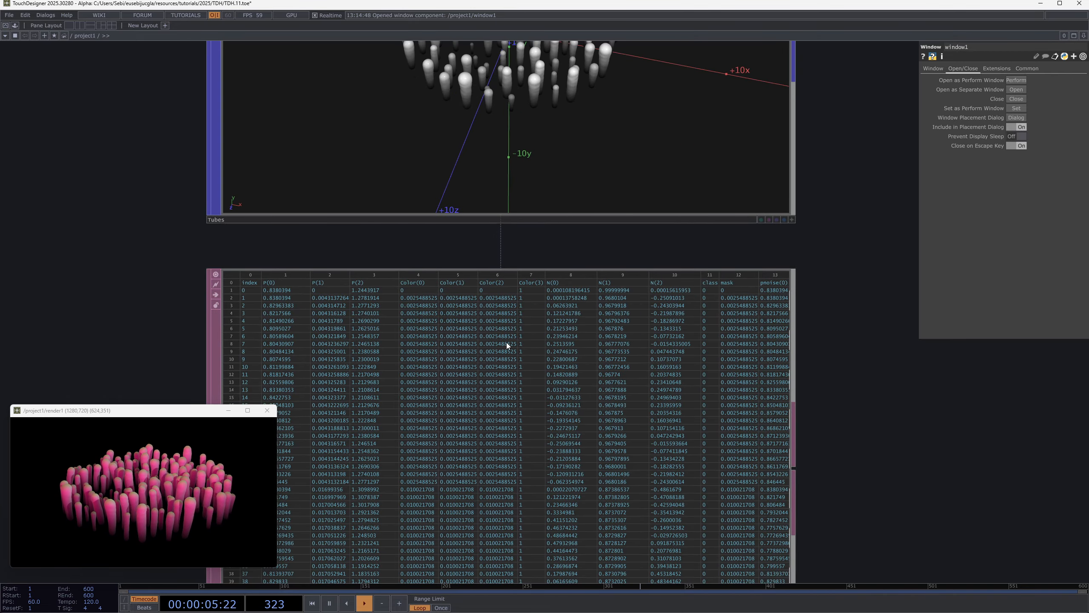
{"action": "scroll", "coordinate": [506, 342], "scroll_direction": "up", "scroll_amount": 1}
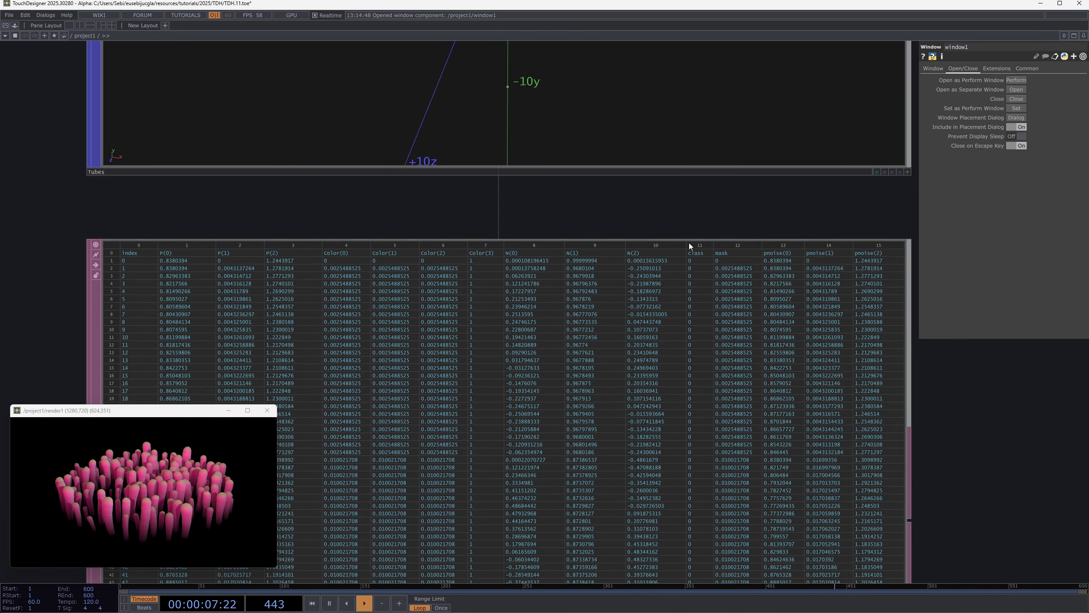
{"action": "middle_click_drag", "start_coordinate": [442, 335], "coordinate": [431, 563]}
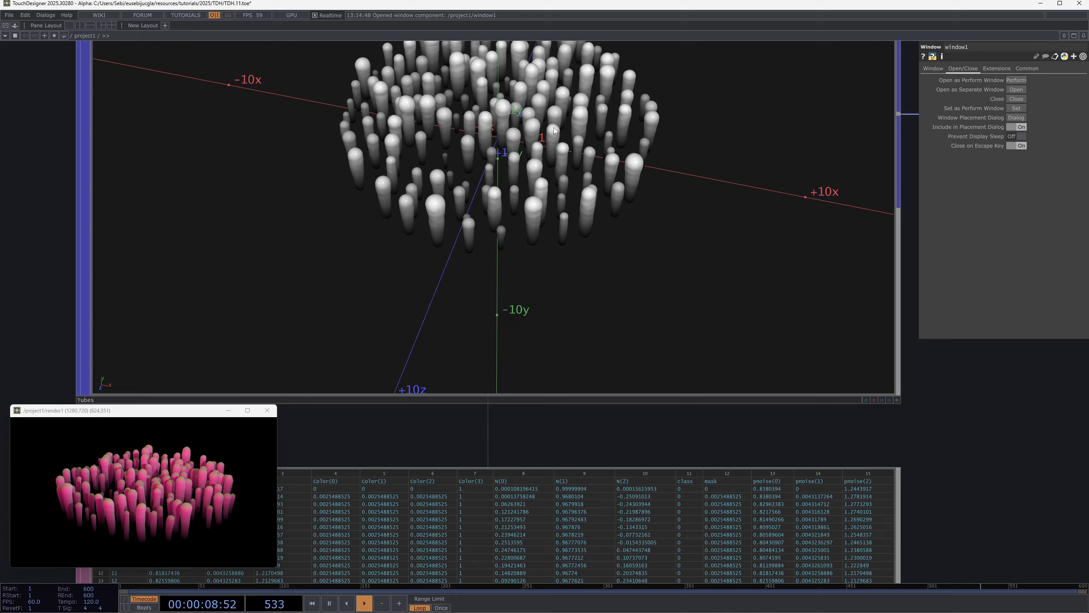
Rotate the 3D view inside the Tubes viewer and examine the mask and pnoise columns of the popto1 table
{"action": "left_click", "coordinate": [896, 400]}
{"action": "left_click_drag", "start_coordinate": [661, 317], "coordinate": [523, 202]}
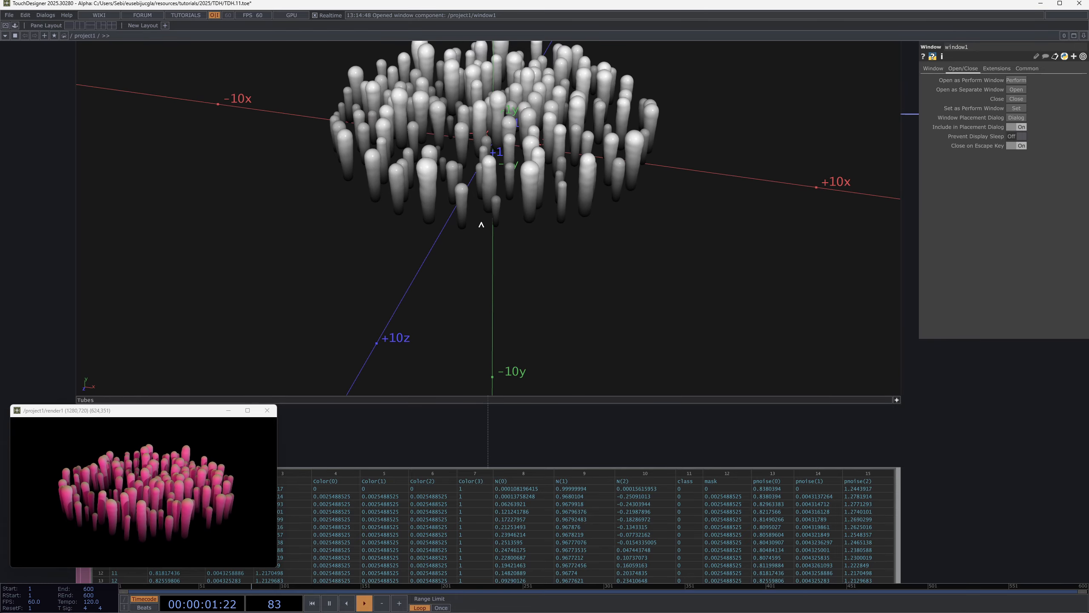
{"action": "left_click_drag", "start_coordinate": [685, 433], "coordinate": [805, 338]}
{"action": "left_click_drag", "start_coordinate": [698, 354], "coordinate": [423, 340]}
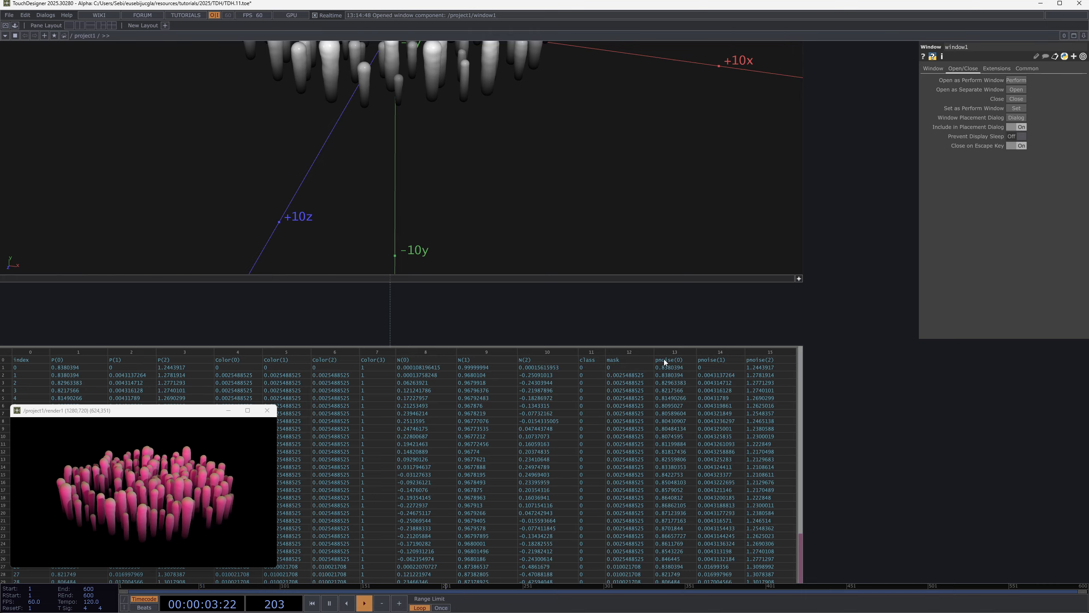
{"action": "scroll", "coordinate": [847, 387], "scroll_direction": "down", "scroll_amount": 2}
{"action": "scroll", "coordinate": [847, 387], "scroll_direction": "down", "scroll_amount": 2}
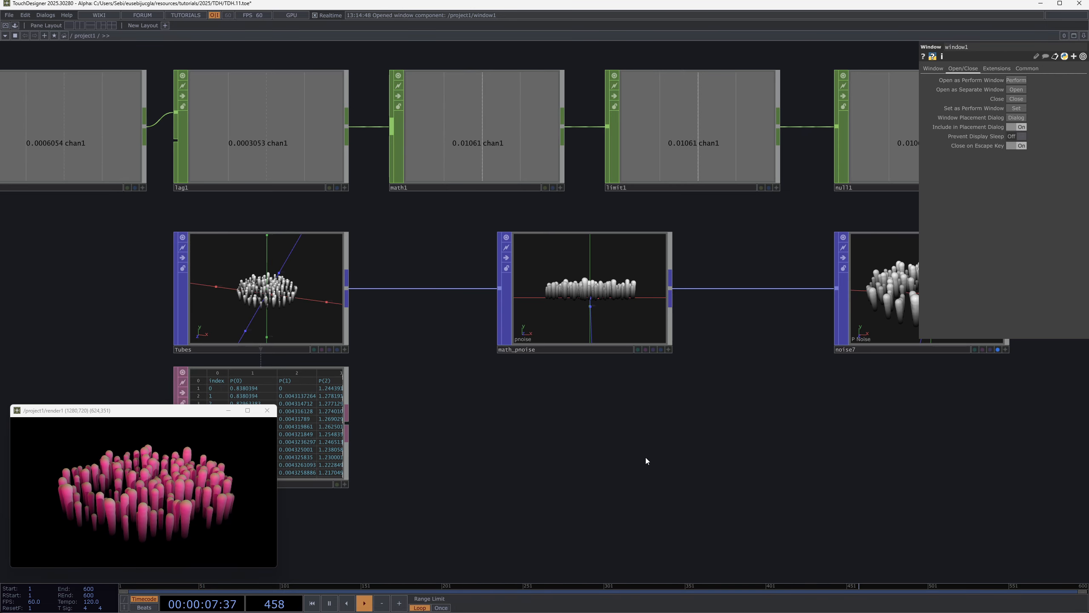
Add a Noise SOP in the empty area below the math_pnoise operator
{"action": "left_click_drag", "start_coordinate": [490, 464], "coordinate": [546, 432]}
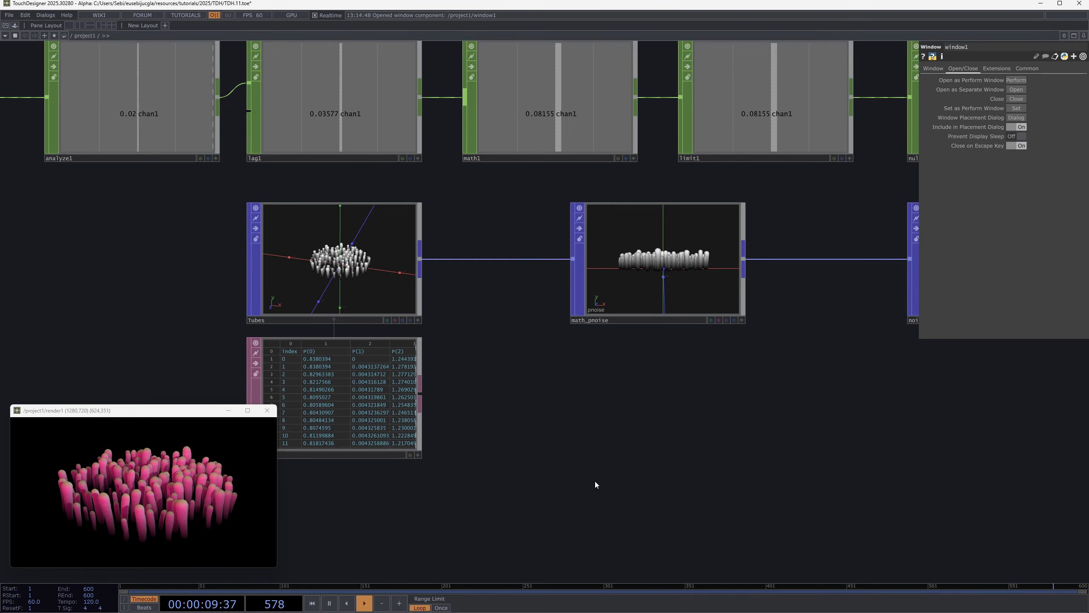
{"action": "key", "text": "Tab"}
{"action": "type", "text": "n"}
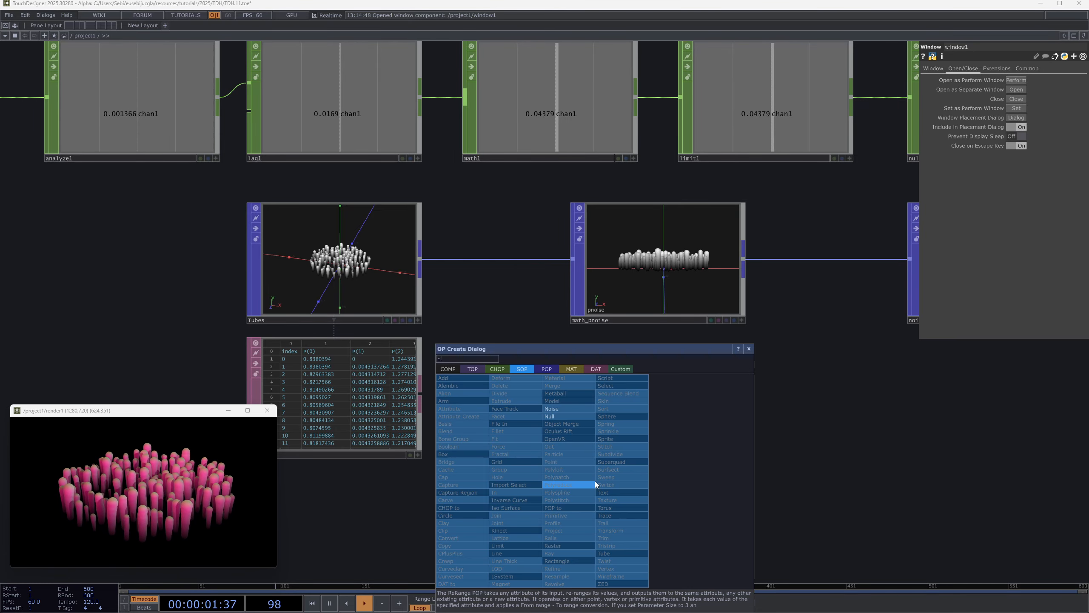
{"action": "type", "text": "oise"}
{"action": "key", "text": "Return"}
{"action": "left_click", "coordinate": [911, 451]}
{"action": "left_click_drag", "start_coordinate": [656, 402], "coordinate": [645, 435]}
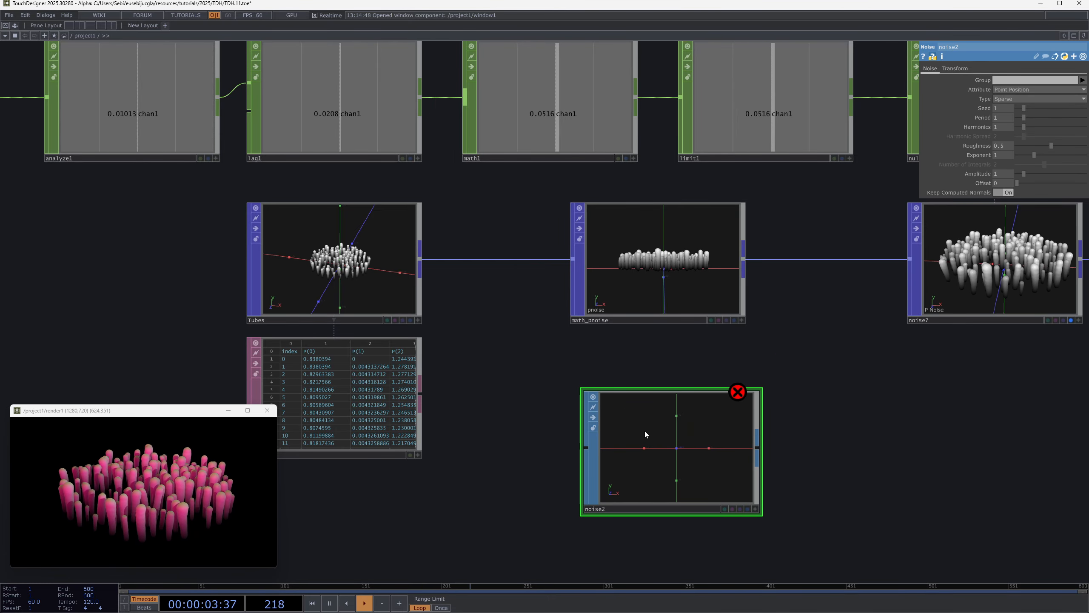
View the info popup of the unconnected Noise SOP to read its error and geometry details
{"action": "middle_click", "coordinate": [678, 429]}
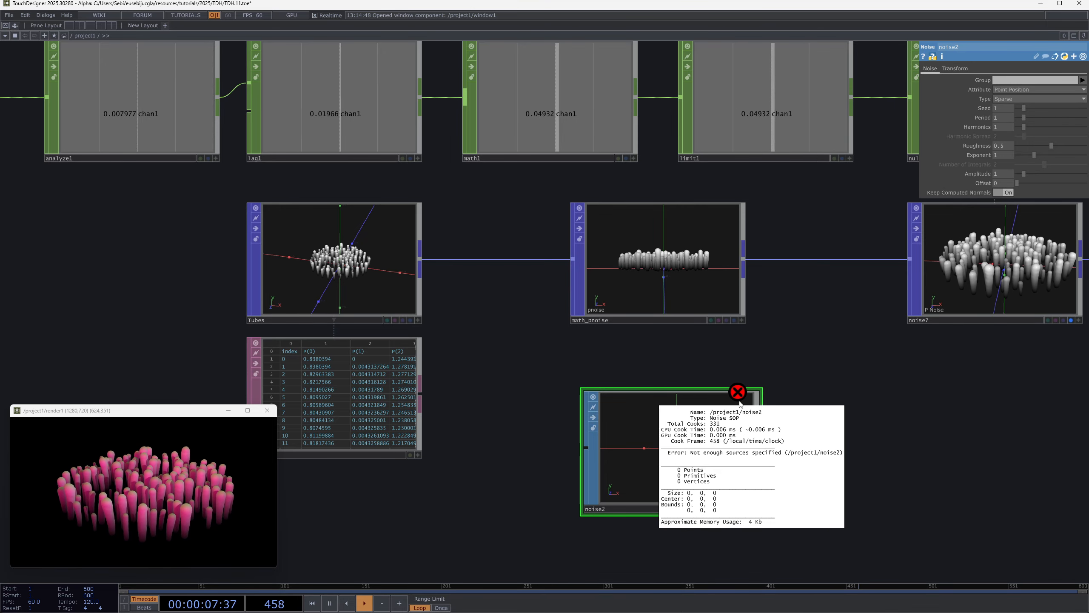
{"action": "left_click", "coordinate": [620, 462]}
{"action": "middle_click_drag", "start_coordinate": [637, 465], "coordinate": [575, 322]}
{"action": "left_click_drag", "start_coordinate": [585, 317], "coordinate": [571, 358]}
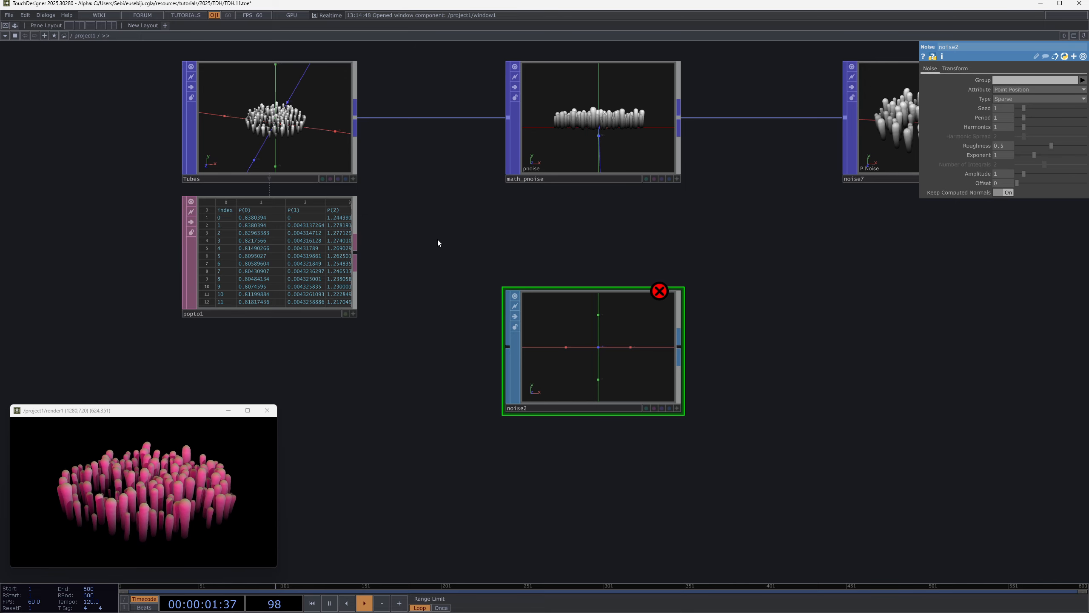
{"action": "left_click_drag", "start_coordinate": [416, 246], "coordinate": [690, 421]}
{"action": "middle_click", "coordinate": [590, 348]}
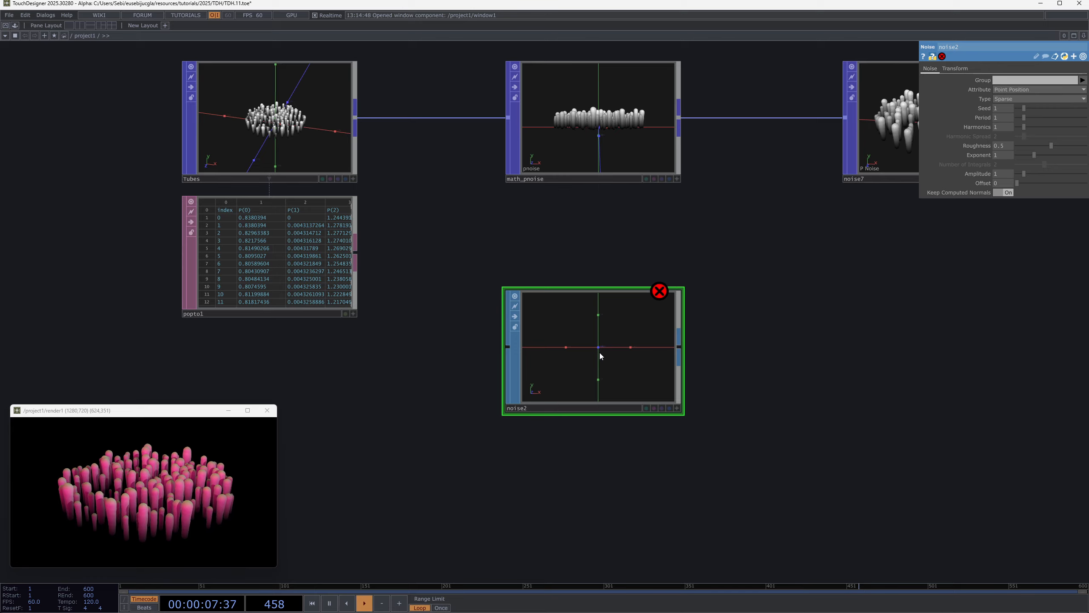
Add a Sphere SOP beside the Noise SOP and connect it to the Noise SOP's input
{"action": "key", "text": "Tab"}
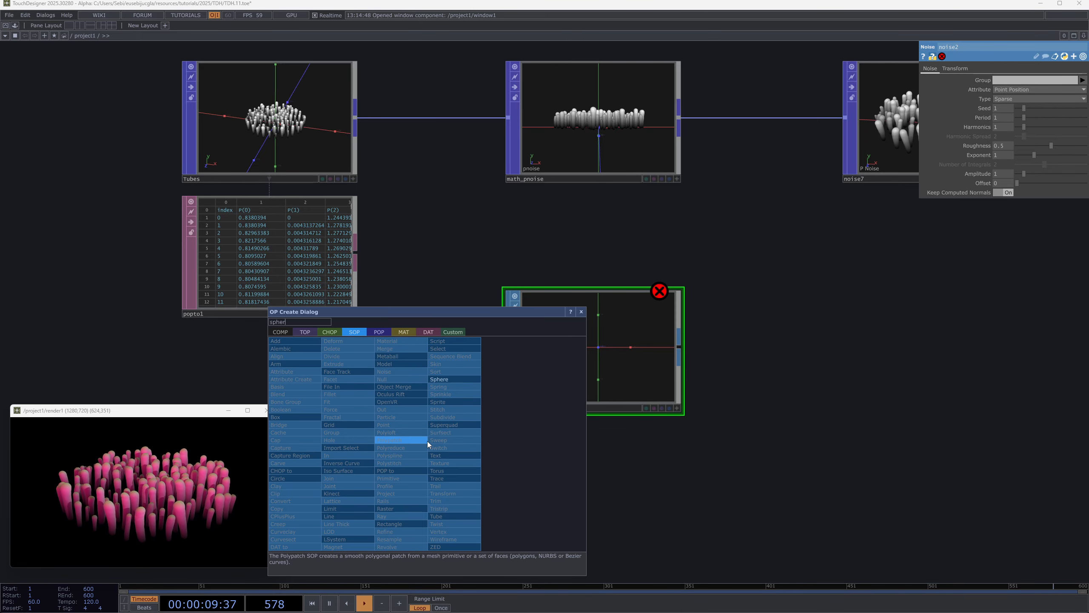
{"action": "left_click", "coordinate": [427, 441]}
{"action": "left_click_drag", "start_coordinate": [523, 356], "coordinate": [604, 437]}
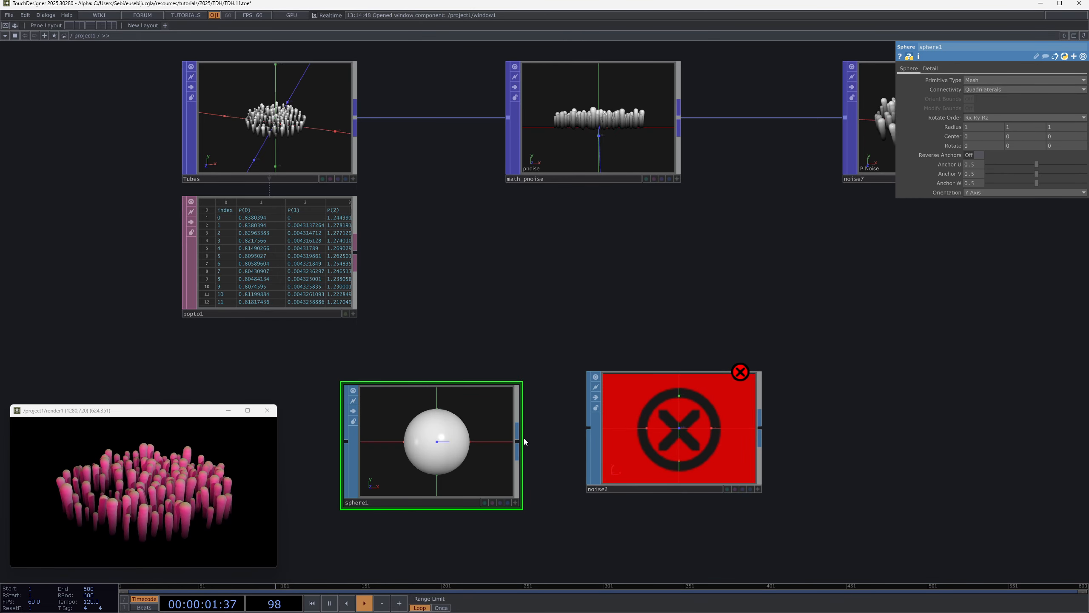
{"action": "left_click_drag", "start_coordinate": [518, 441], "coordinate": [623, 444]}
{"action": "left_click_drag", "start_coordinate": [801, 448], "coordinate": [799, 422]}
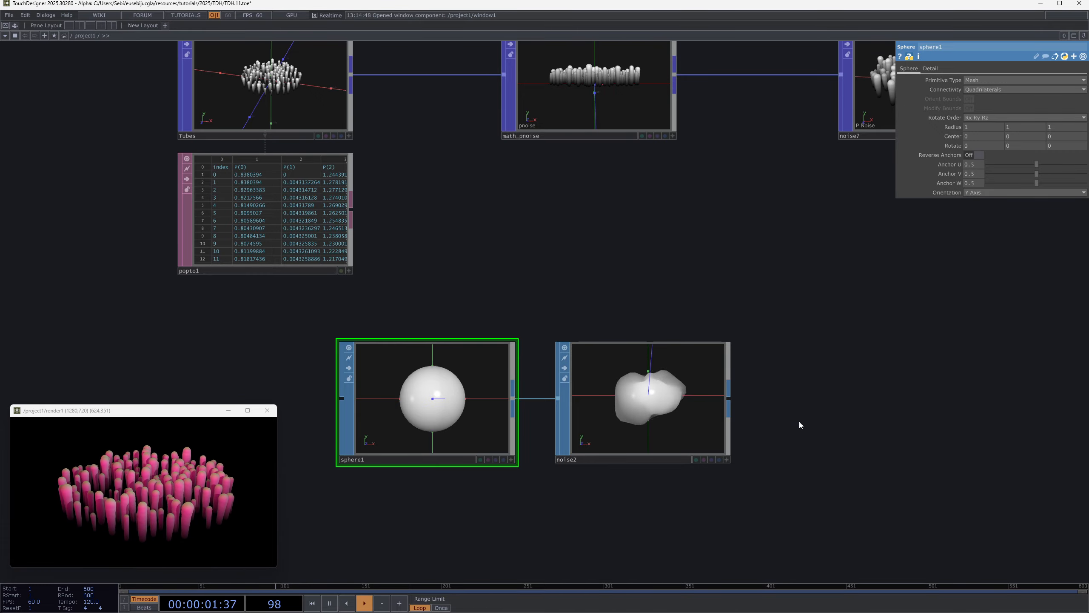
Compare the sphere deformed by the Noise SOP with the tubes displaced by the noise7 POP
{"action": "scroll", "coordinate": [768, 415], "scroll_direction": "down", "scroll_amount": 2}
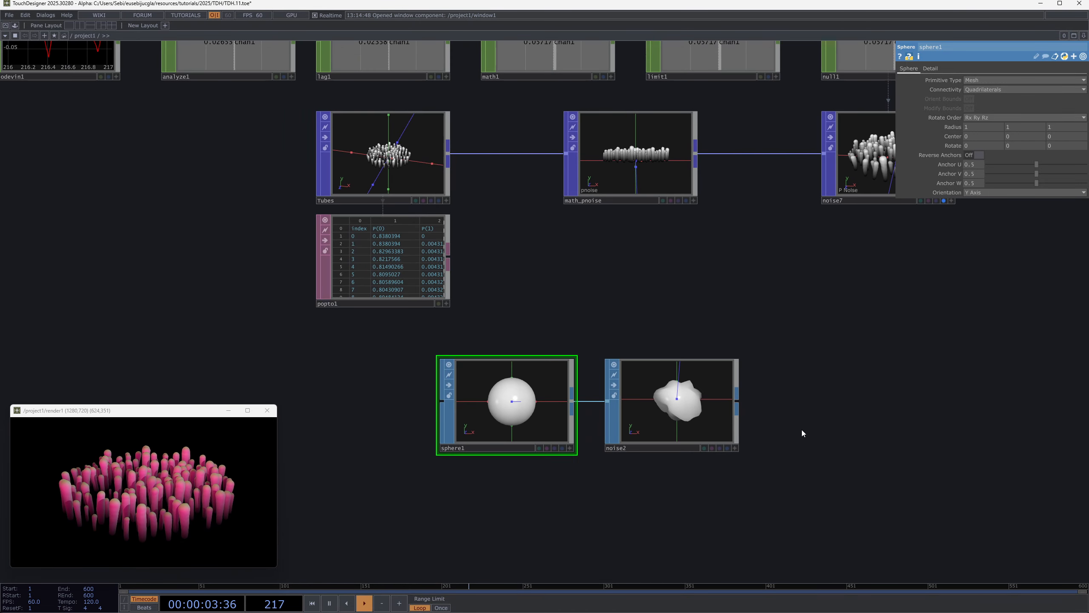
{"action": "left_click_drag", "start_coordinate": [802, 429], "coordinate": [754, 420]}
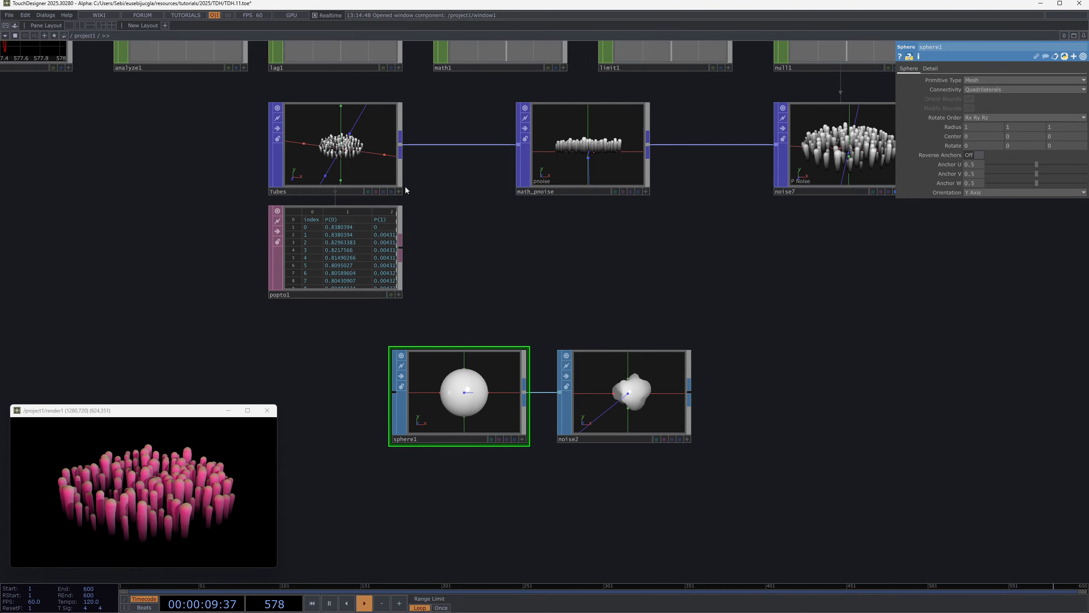
{"action": "scroll", "coordinate": [334, 138], "scroll_direction": "up", "scroll_amount": 4}
{"action": "scroll", "coordinate": [335, 137], "scroll_direction": "down", "scroll_amount": 5}
{"action": "scroll", "coordinate": [533, 281], "scroll_direction": "up", "scroll_amount": 3}
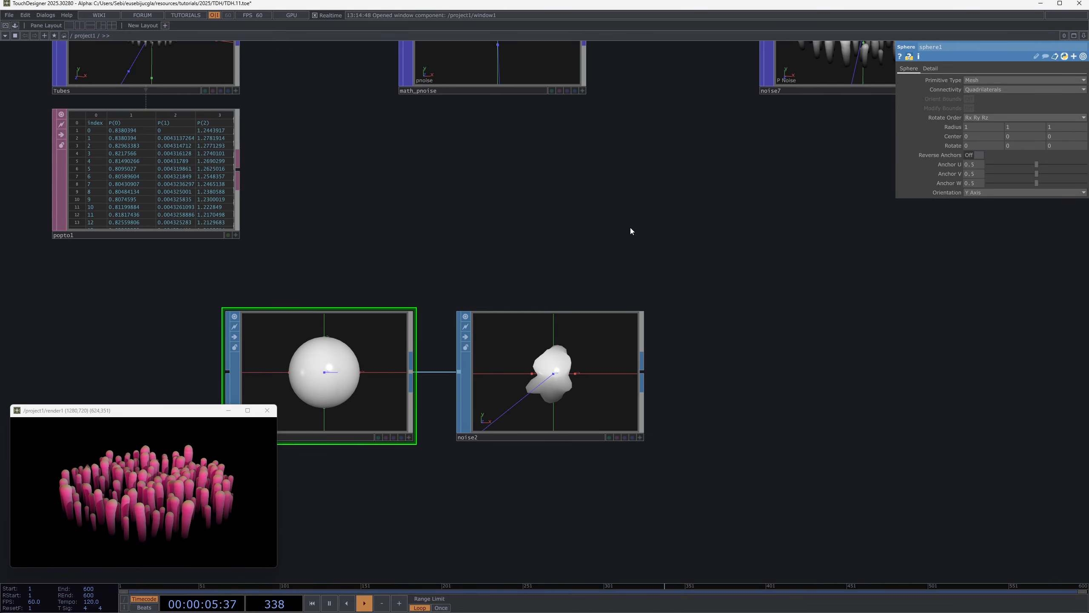
{"action": "left_click_drag", "start_coordinate": [787, 191], "coordinate": [462, 415]}
{"action": "scroll", "coordinate": [545, 252], "scroll_direction": "up", "scroll_amount": 5}
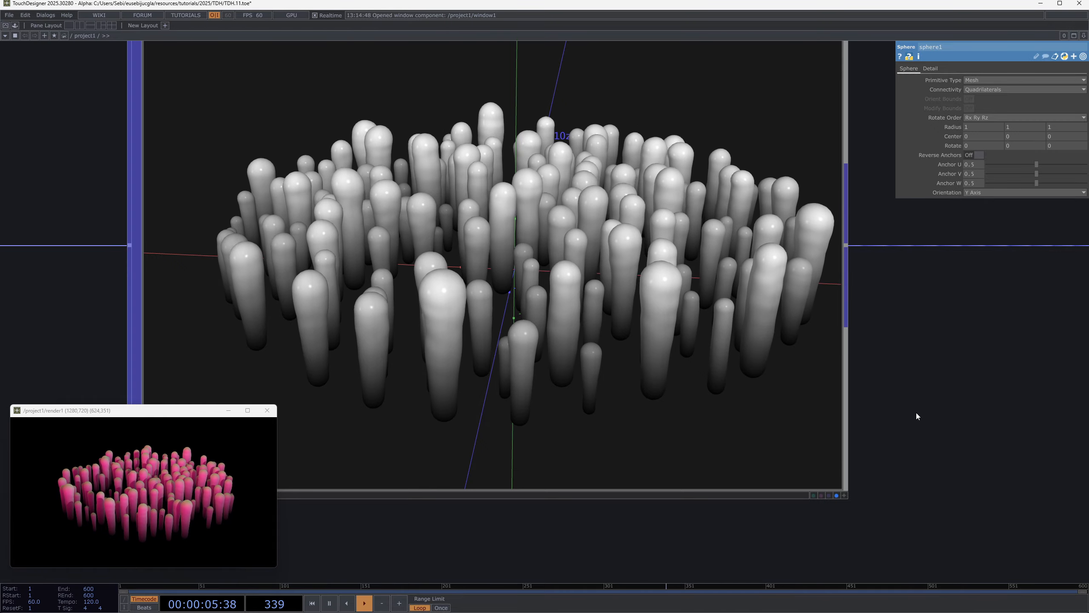
{"action": "scroll", "coordinate": [916, 411], "scroll_direction": "down", "scroll_amount": 5}
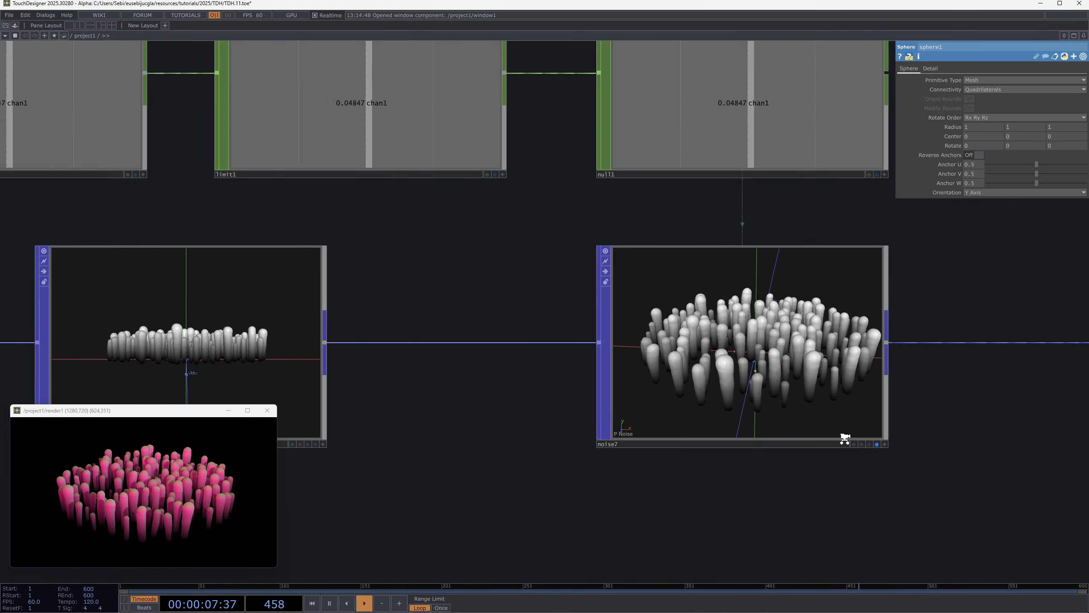
{"action": "scroll", "coordinate": [834, 348], "scroll_direction": "down", "scroll_amount": 8}
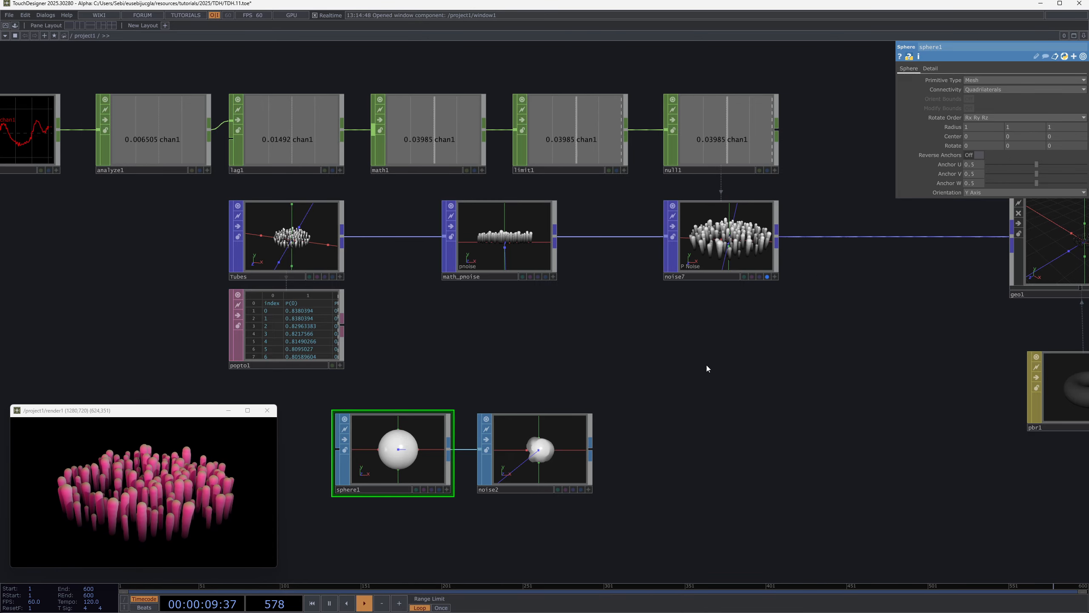
Delete the sphere1 and noise2 SOPs from the network
{"action": "left_click_drag", "start_coordinate": [714, 527], "coordinate": [305, 381]}
{"action": "left_click_drag", "start_coordinate": [562, 440], "coordinate": [474, 431]}
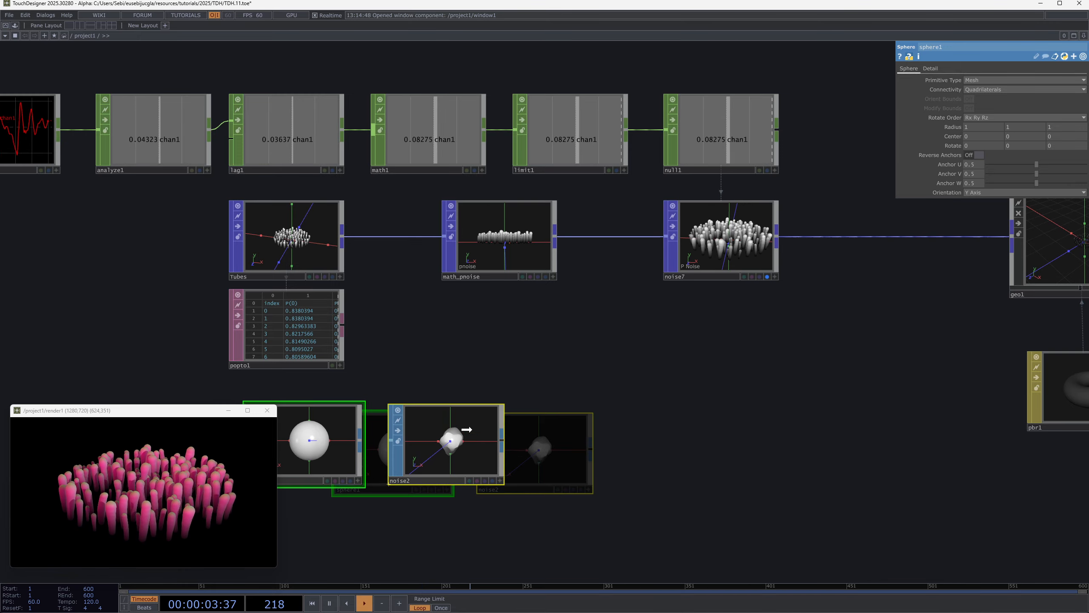
{"action": "key", "text": "Delete"}
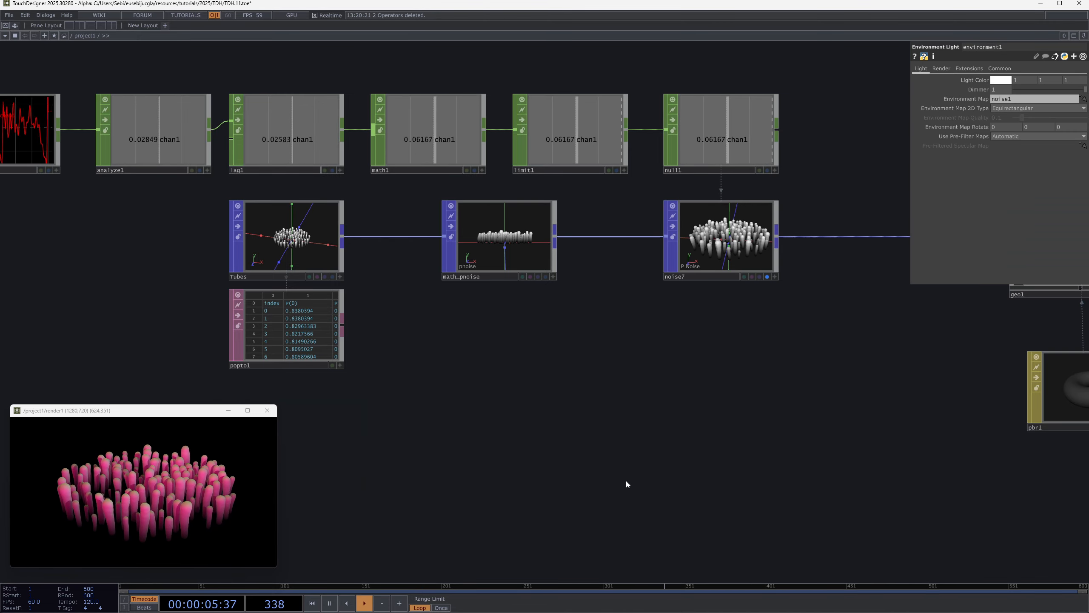
Select the POP chain of Tubes, math_pnoise and noise7, and clear the selection again
{"action": "left_click_drag", "start_coordinate": [147, 189], "coordinate": [823, 257]}
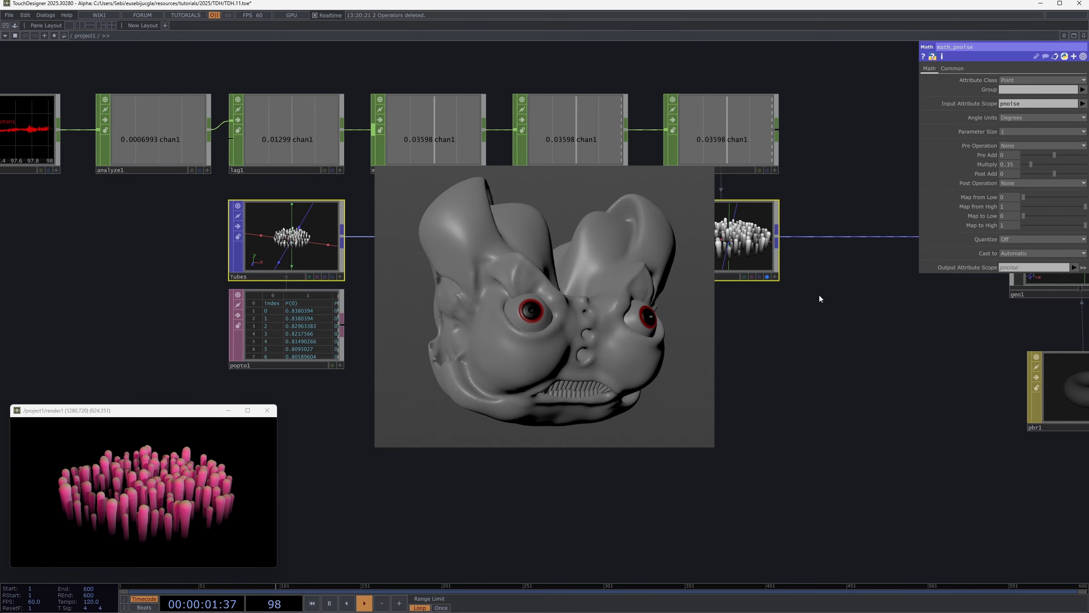
{"action": "left_click", "coordinate": [819, 296]}
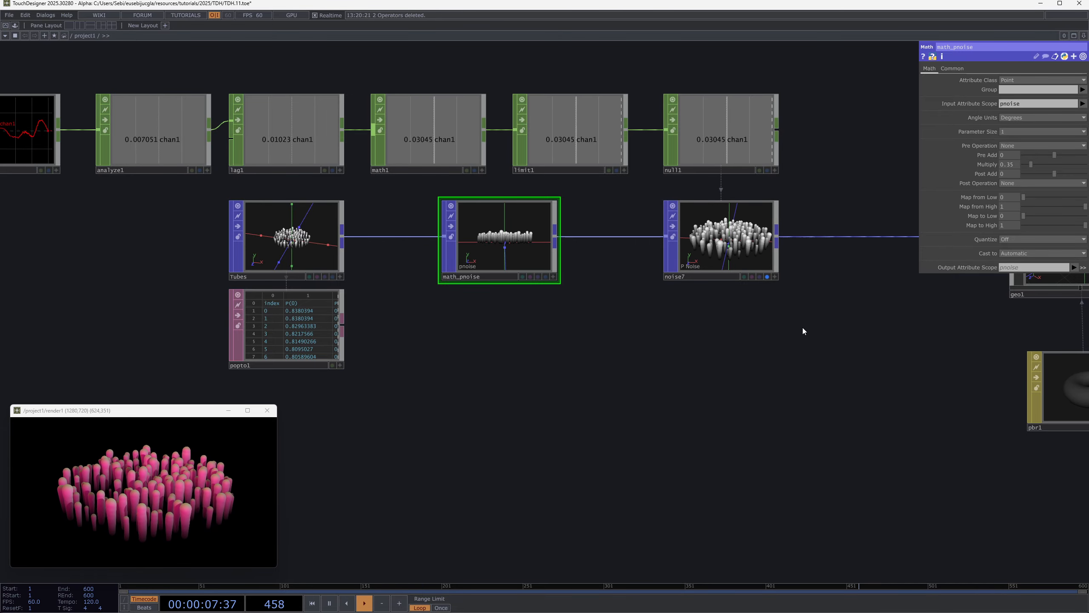
Review the start of the POP chain from Tubes and its popto1 attribute table to the math_pnoise parameters
{"action": "scroll", "coordinate": [845, 356], "scroll_direction": "down", "scroll_amount": 4}
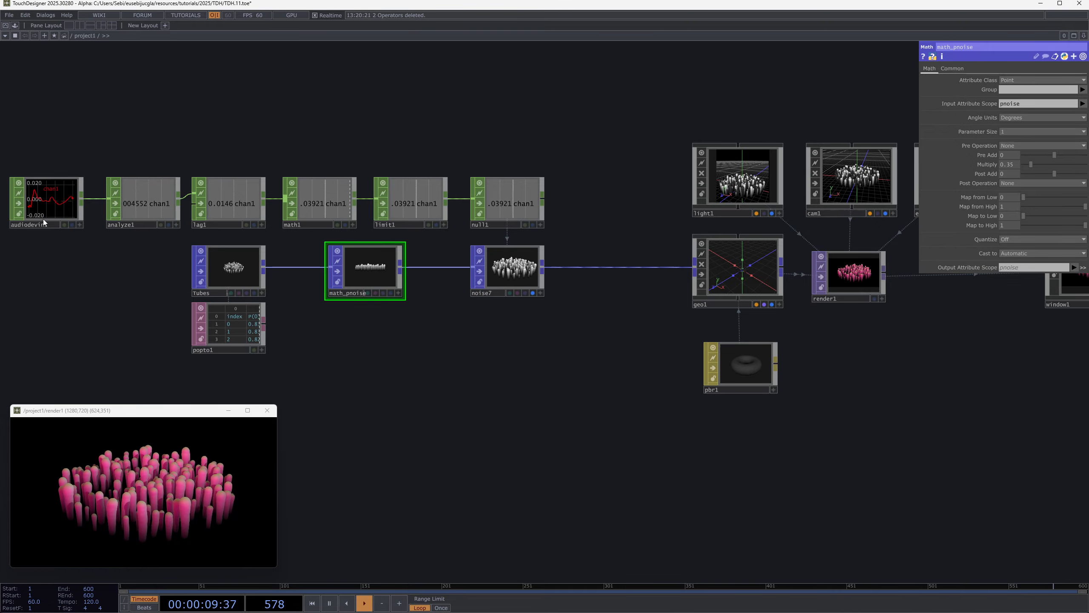
{"action": "scroll", "coordinate": [195, 250], "scroll_direction": "up", "scroll_amount": 5}
{"action": "left_click_drag", "start_coordinate": [97, 232], "coordinate": [409, 491]}
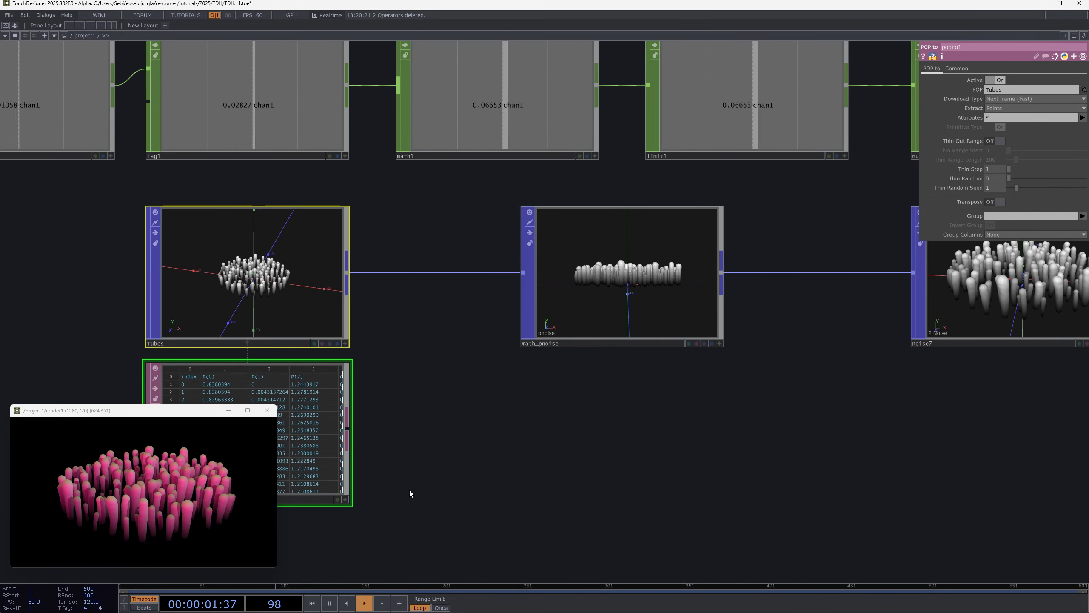
{"action": "middle_click_drag", "start_coordinate": [727, 436], "coordinate": [394, 422]}
{"action": "left_click", "coordinate": [279, 258]}
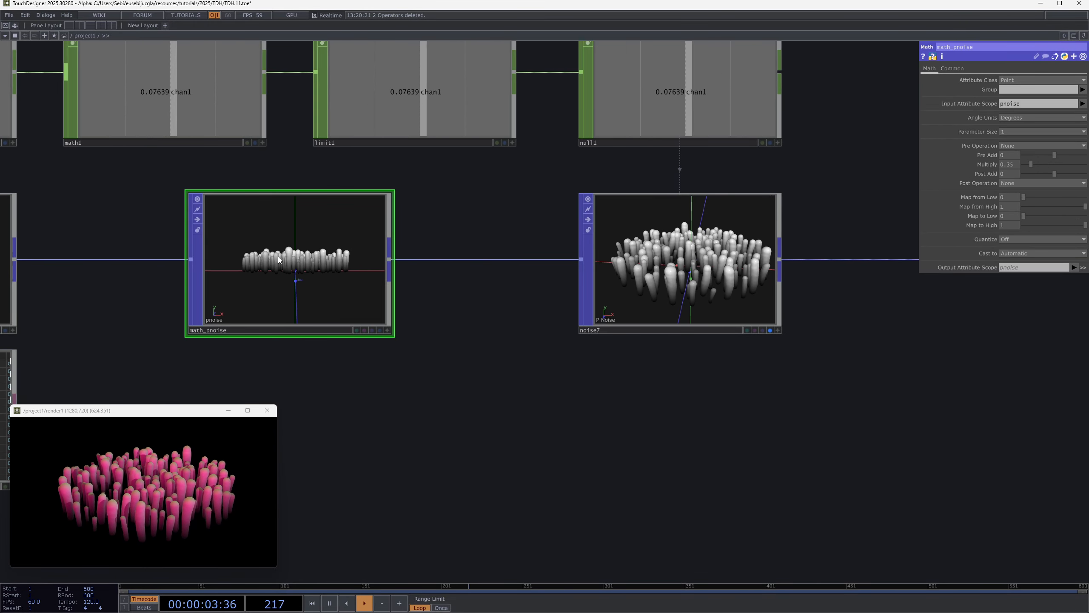
Inspect the noise7 POP's output settings and the tubes displaced by it
{"action": "left_click_drag", "start_coordinate": [821, 342], "coordinate": [640, 359]}
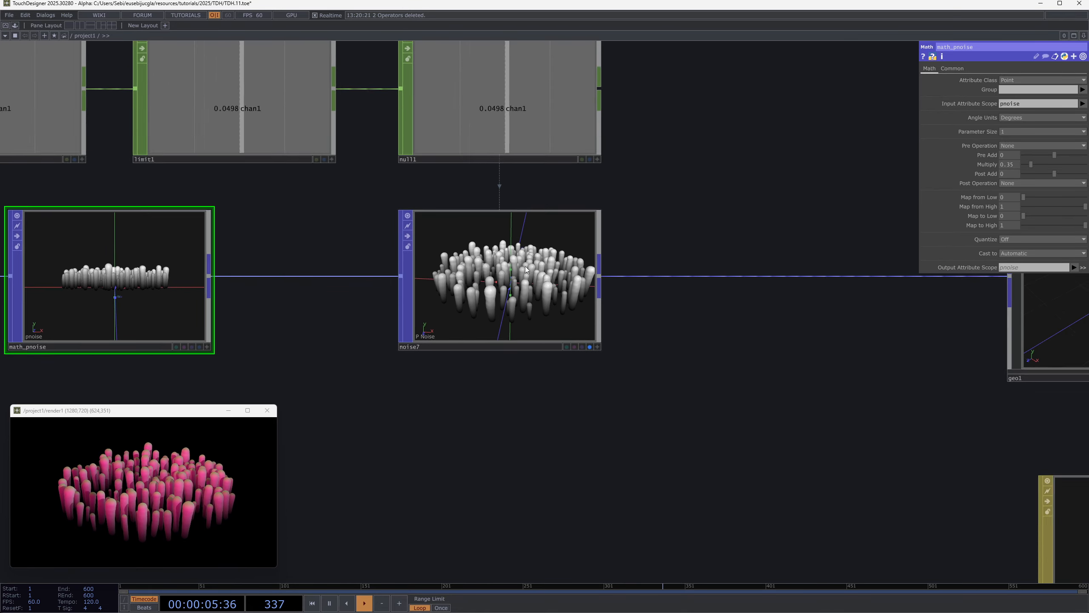
{"action": "scroll", "coordinate": [527, 269], "scroll_direction": "up", "scroll_amount": 4}
{"action": "left_click", "coordinate": [454, 276]}
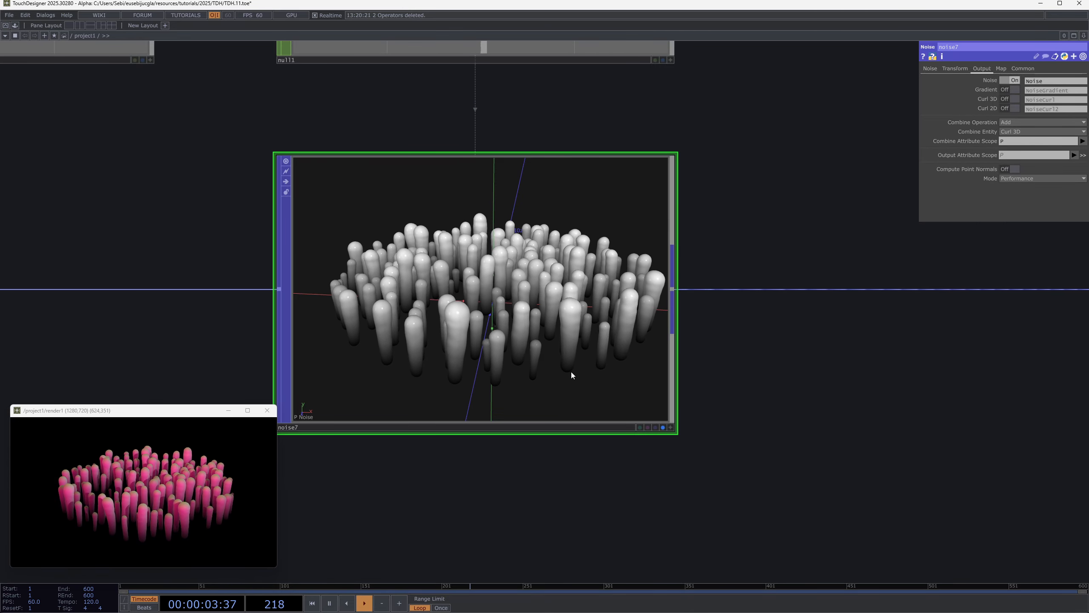
{"action": "middle_click", "coordinate": [545, 325]}
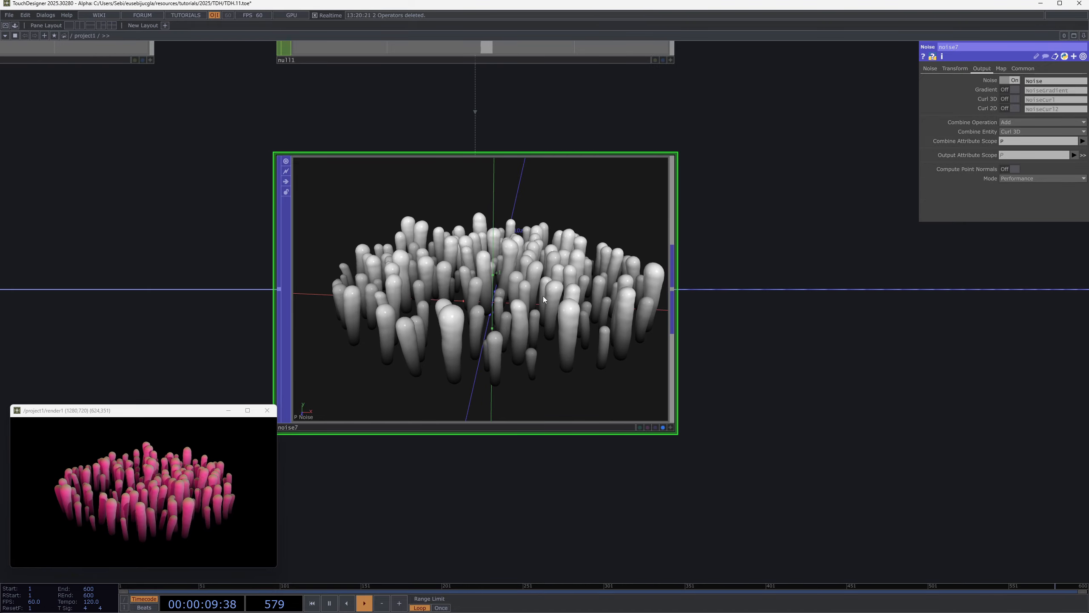
{"action": "scroll", "coordinate": [730, 338], "scroll_direction": "down", "scroll_amount": 5}
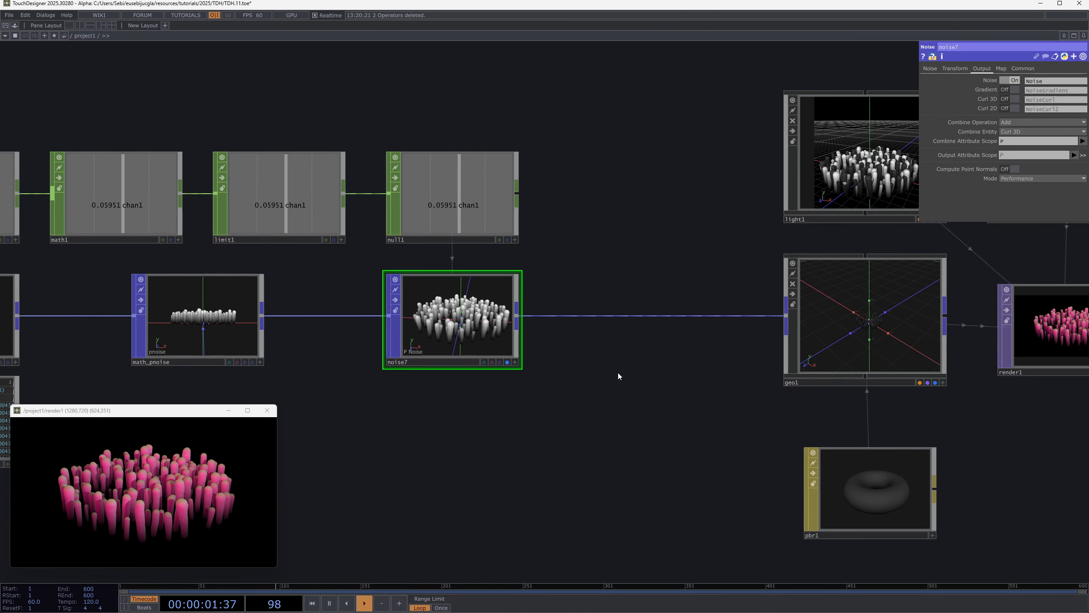
Show the geo1 component's parameters and move the pbr1 material closer beneath geo1
{"action": "left_click_drag", "start_coordinate": [618, 375], "coordinate": [395, 333]}
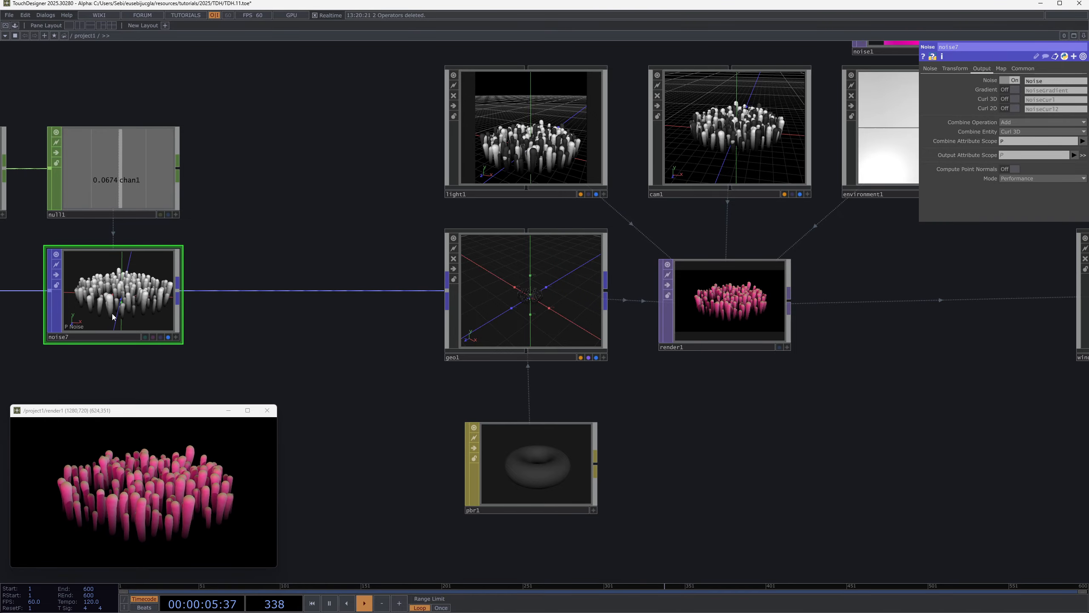
{"action": "left_click", "coordinate": [547, 297]}
{"action": "scroll", "coordinate": [590, 286], "scroll_direction": "up", "scroll_amount": 3}
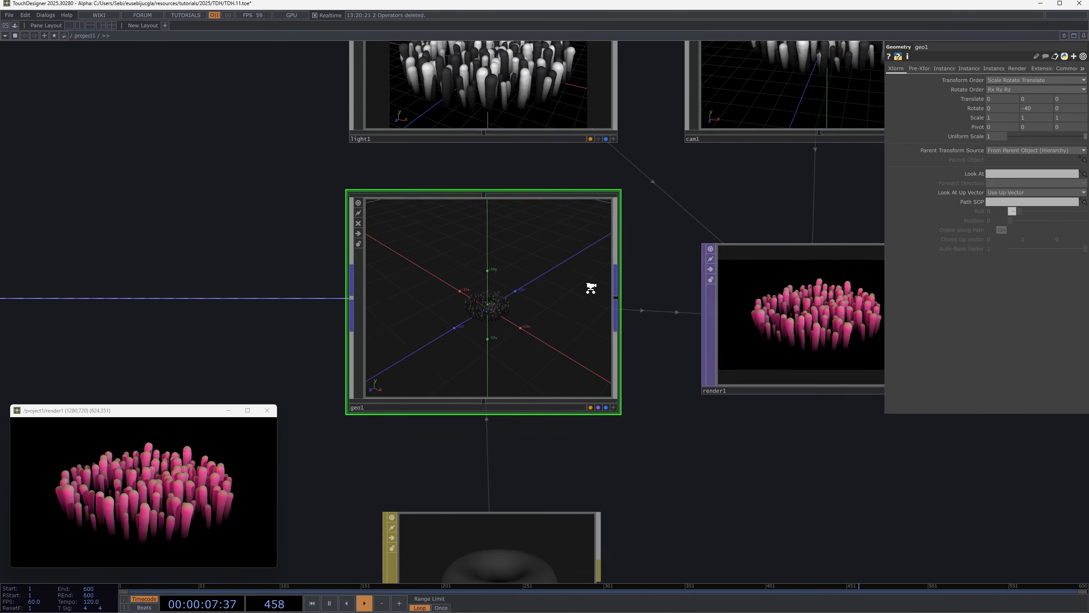
{"action": "scroll", "coordinate": [591, 288], "scroll_direction": "down", "scroll_amount": 1}
{"action": "left_click_drag", "start_coordinate": [661, 418], "coordinate": [571, 299]}
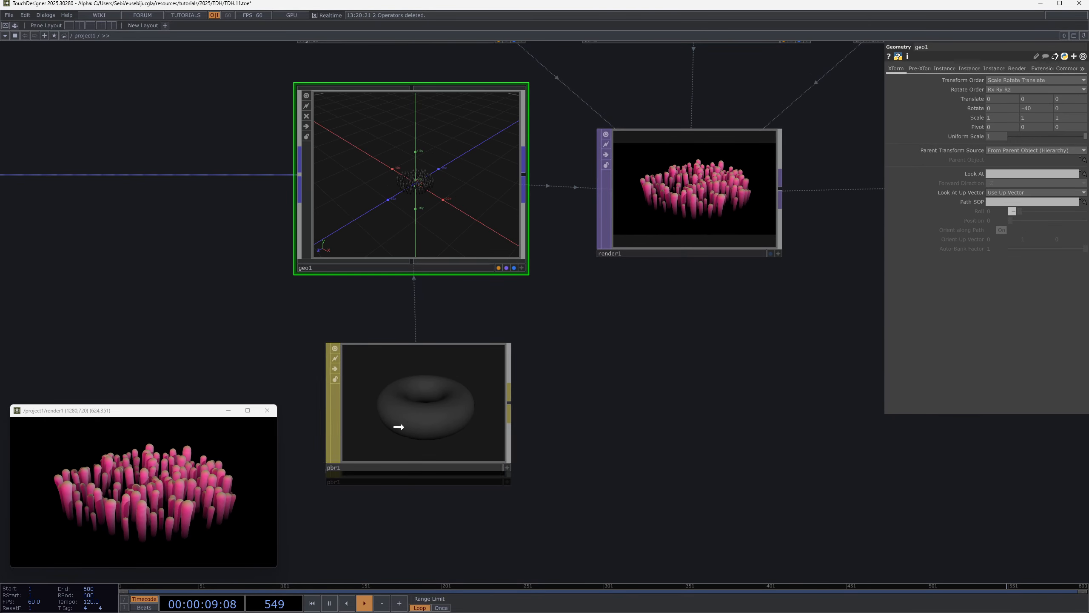
{"action": "left_click", "coordinate": [397, 380]}
Inspect the environment1 light and the noise1 texture used as its environment map
{"action": "left_click_drag", "start_coordinate": [500, 386], "coordinate": [286, 571]}
{"action": "left_click", "coordinate": [745, 180]}
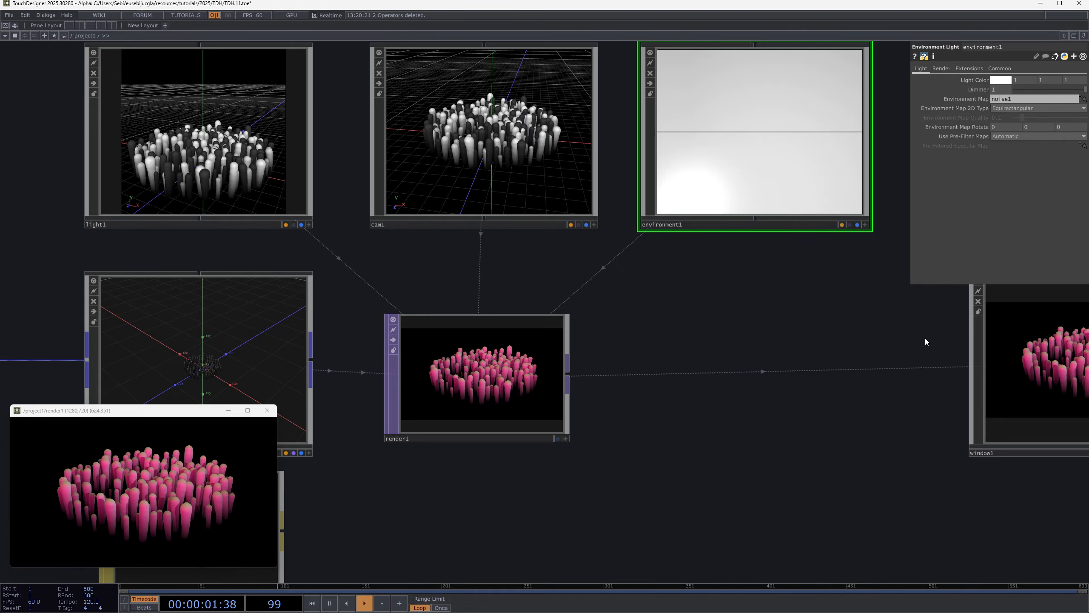
{"action": "scroll", "coordinate": [689, 350], "scroll_direction": "down", "scroll_amount": 3}
{"action": "left_click", "coordinate": [722, 124]}
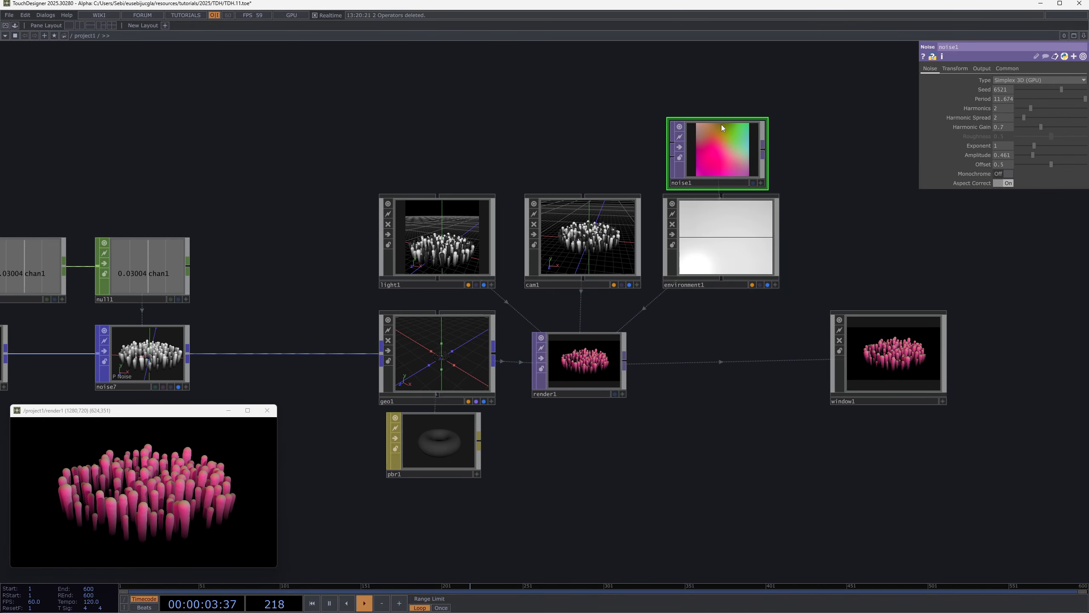
Examine the tubes in render1, try a different seed on the noise1 texture to recolor them, and undo the seed change
{"action": "scroll", "coordinate": [726, 148], "scroll_direction": "up", "scroll_amount": 3}
{"action": "left_click_drag", "start_coordinate": [644, 511], "coordinate": [704, 258]}
{"action": "scroll", "coordinate": [490, 298], "scroll_direction": "up", "scroll_amount": 3}
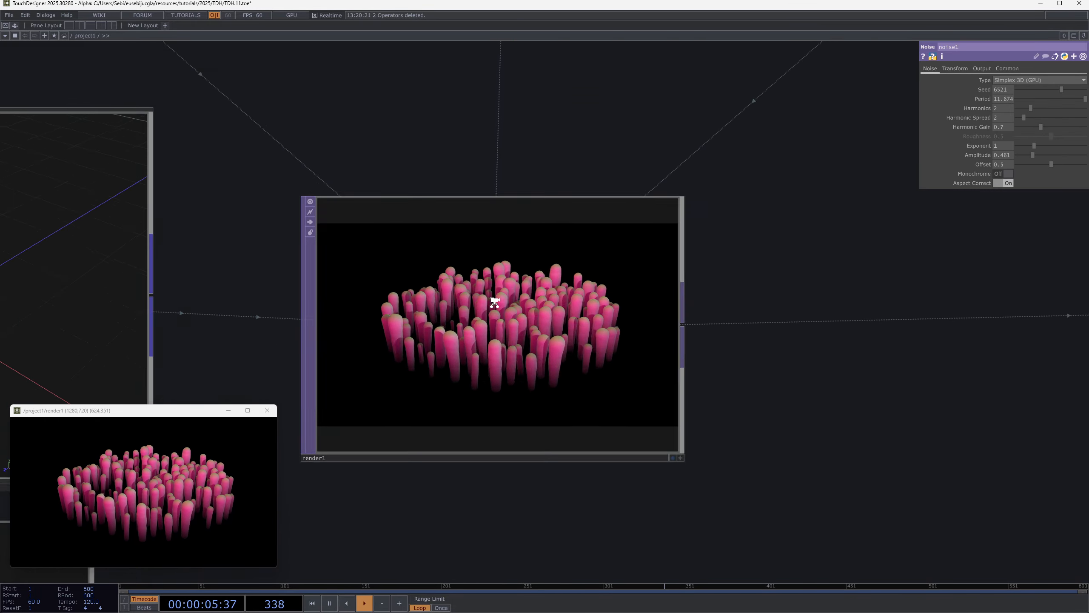
{"action": "scroll", "coordinate": [495, 302], "scroll_direction": "up", "scroll_amount": 3}
{"action": "scroll", "coordinate": [494, 302], "scroll_direction": "down", "scroll_amount": 6}
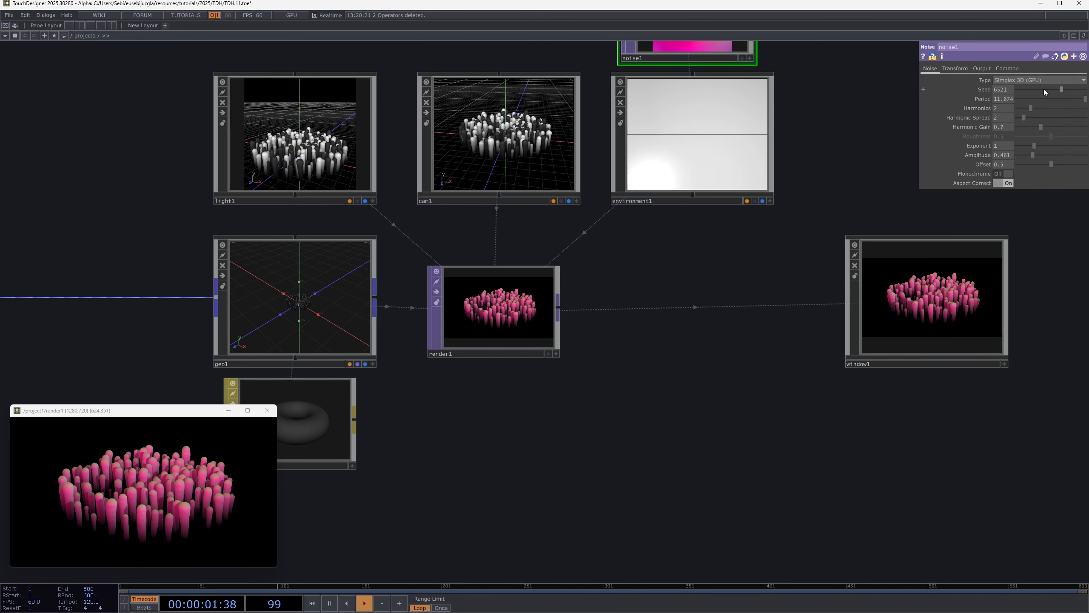
{"action": "left_click_drag", "start_coordinate": [1043, 89], "coordinate": [1059, 89]}
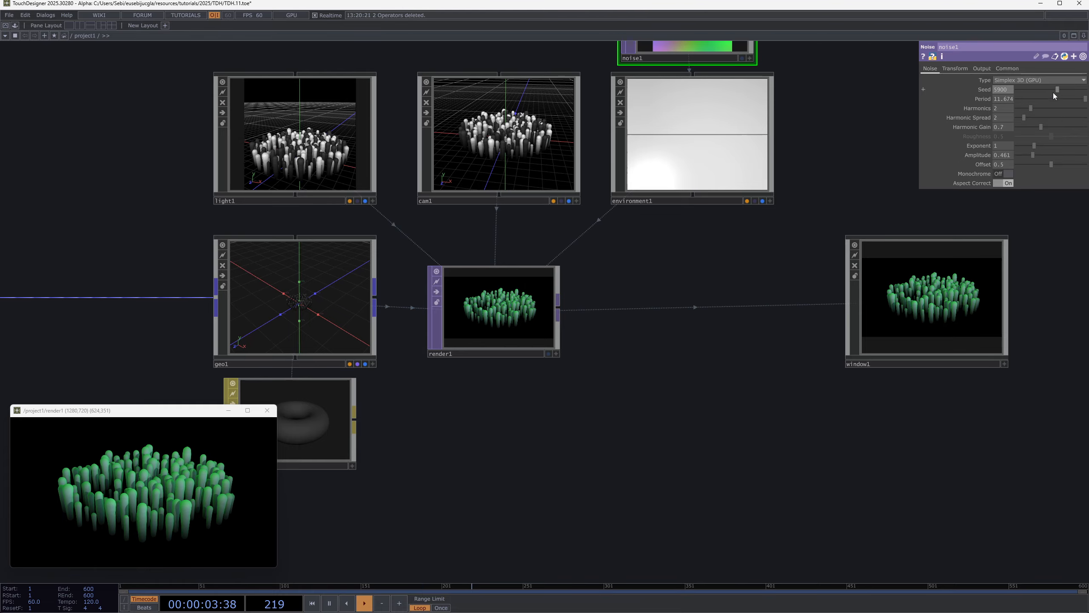
{"action": "key", "text": "ctrl+z"}
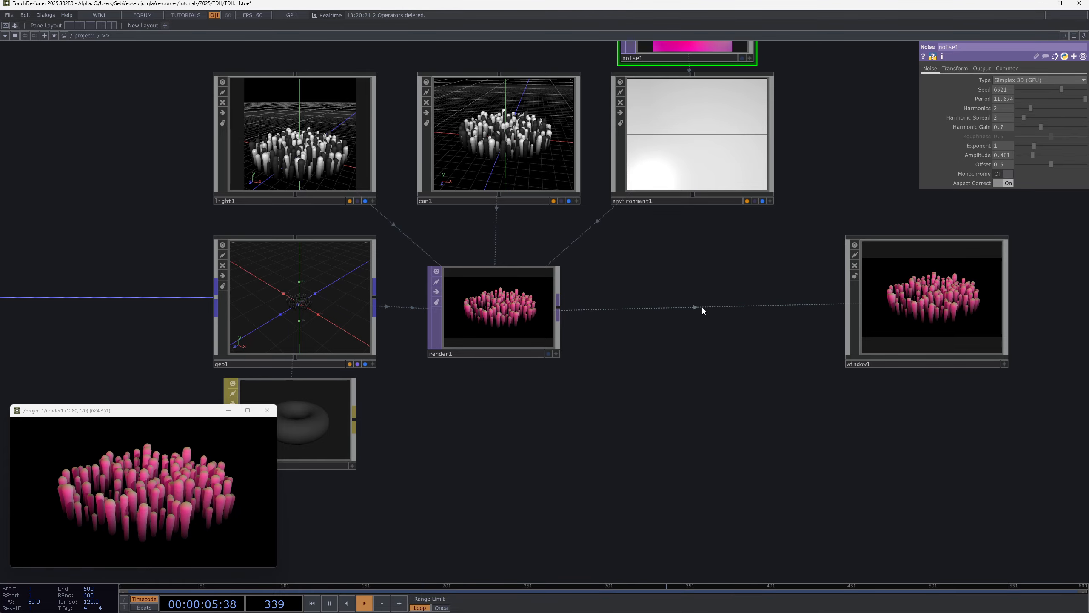
Check light1's parameters and switch off the project's processing with the whole network in view
{"action": "left_click", "coordinate": [326, 176]}
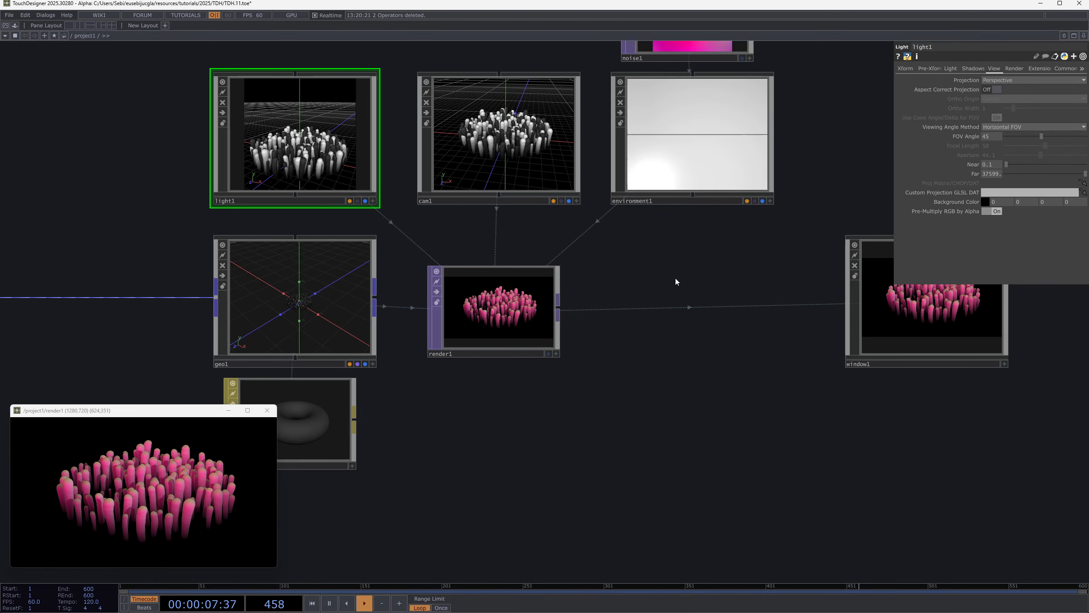
{"action": "scroll", "coordinate": [676, 286], "scroll_direction": "down", "scroll_amount": 5}
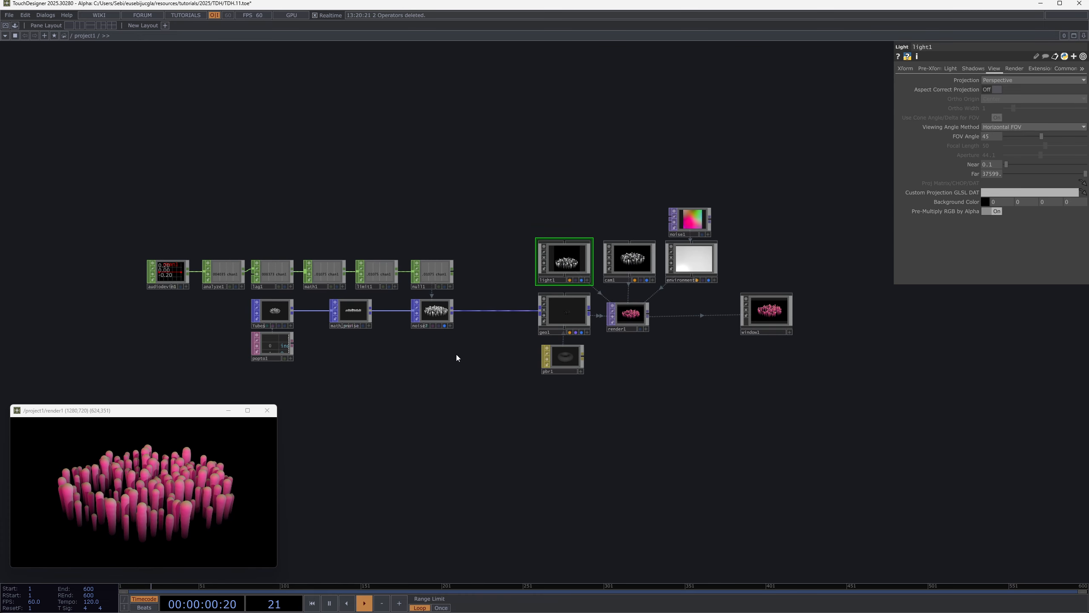
{"action": "left_click", "coordinate": [213, 16]}
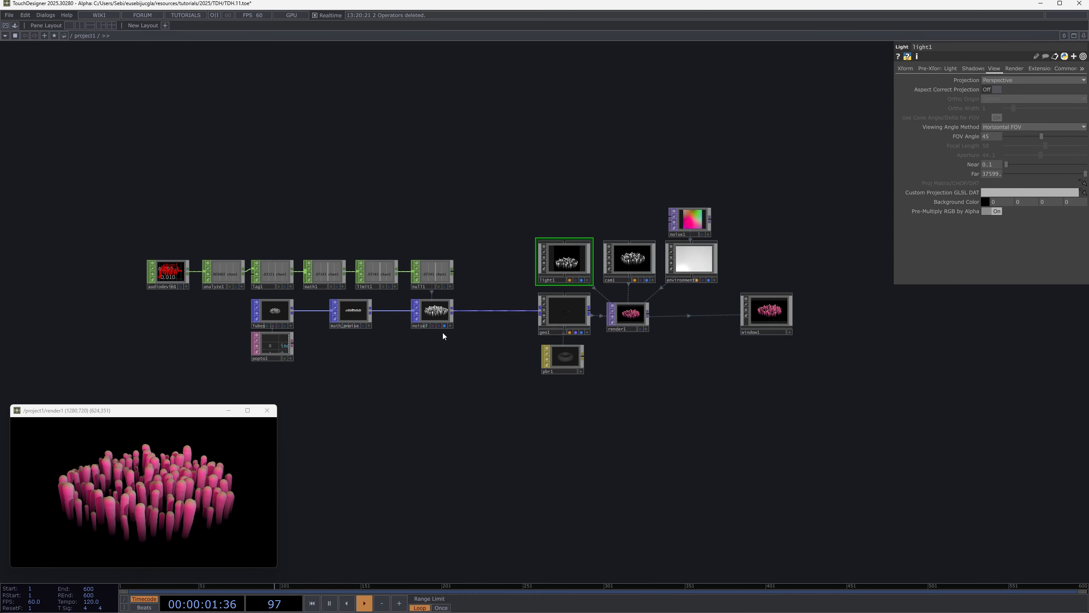
Switch to the TDH-Attributes scene in Houdini and widen the network pane to review the nodes that build the tubes
{"action": "key", "text": "alt+Tab"}
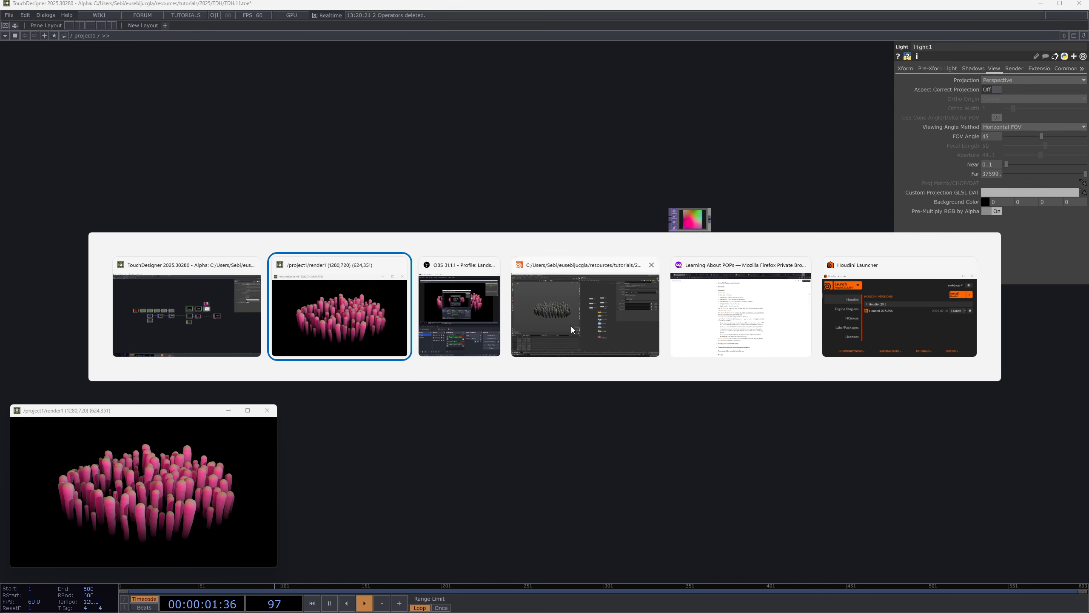
{"action": "left_click", "coordinate": [573, 341]}
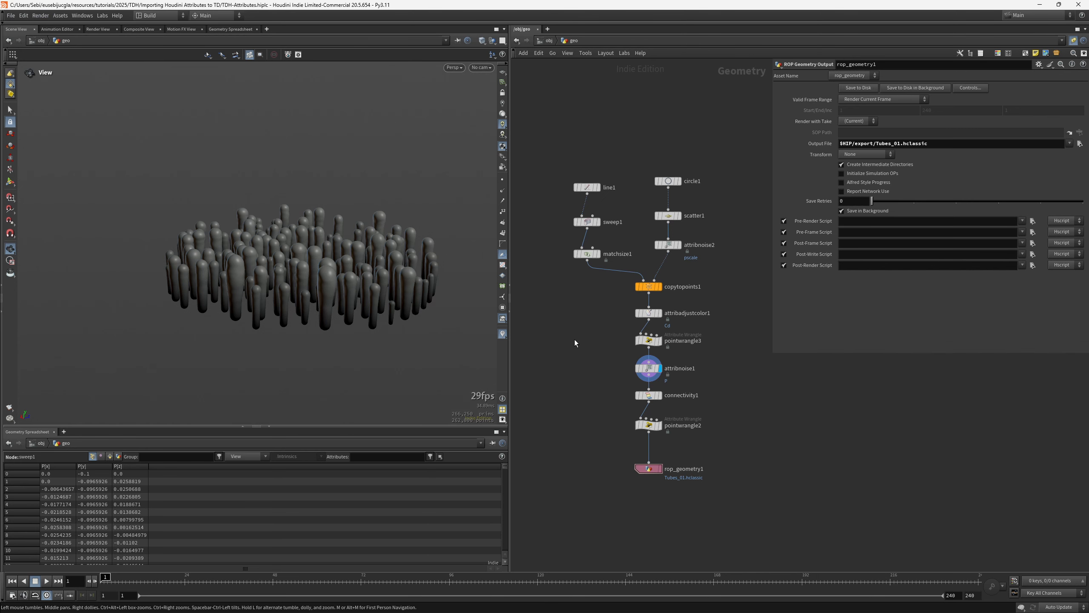
{"action": "middle_click_drag", "start_coordinate": [574, 343], "coordinate": [605, 346]}
{"action": "left_click_drag", "start_coordinate": [573, 146], "coordinate": [750, 538]}
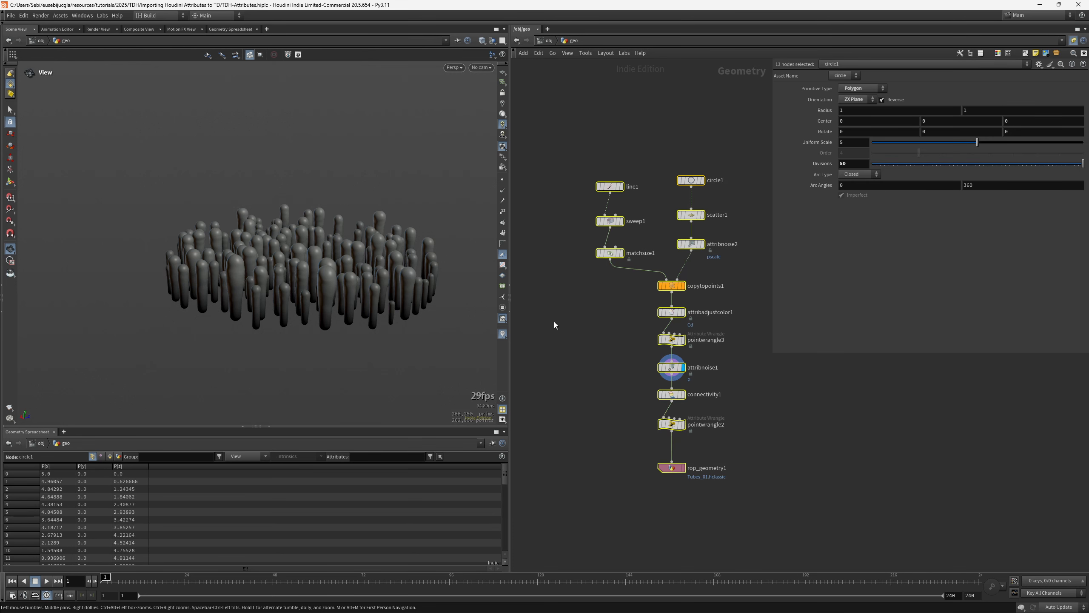
{"action": "left_click_drag", "start_coordinate": [510, 328], "coordinate": [482, 329]}
{"action": "left_click", "coordinate": [600, 349]}
{"action": "middle_click_drag", "start_coordinate": [607, 364], "coordinate": [611, 373]}
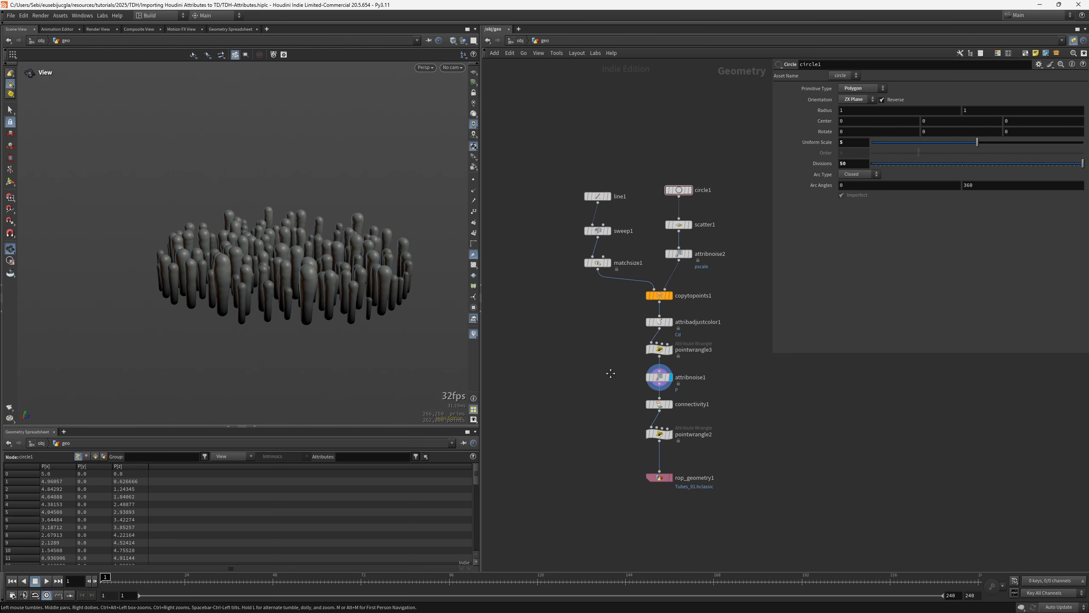
Go up to the object level and browse the operator categories available there
{"action": "key", "text": "u"}
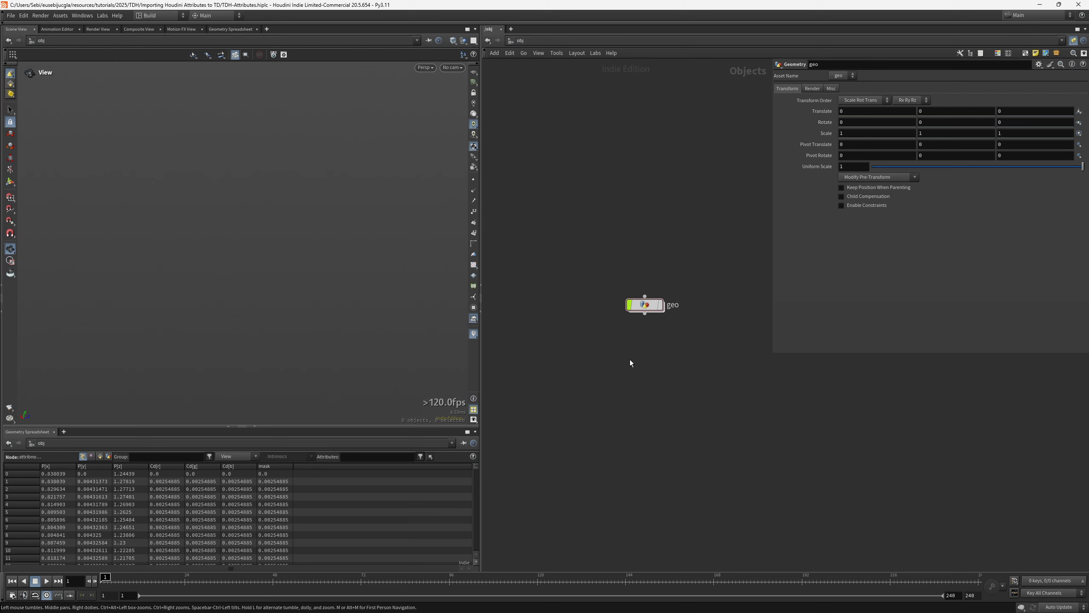
{"action": "key", "text": "Tab"}
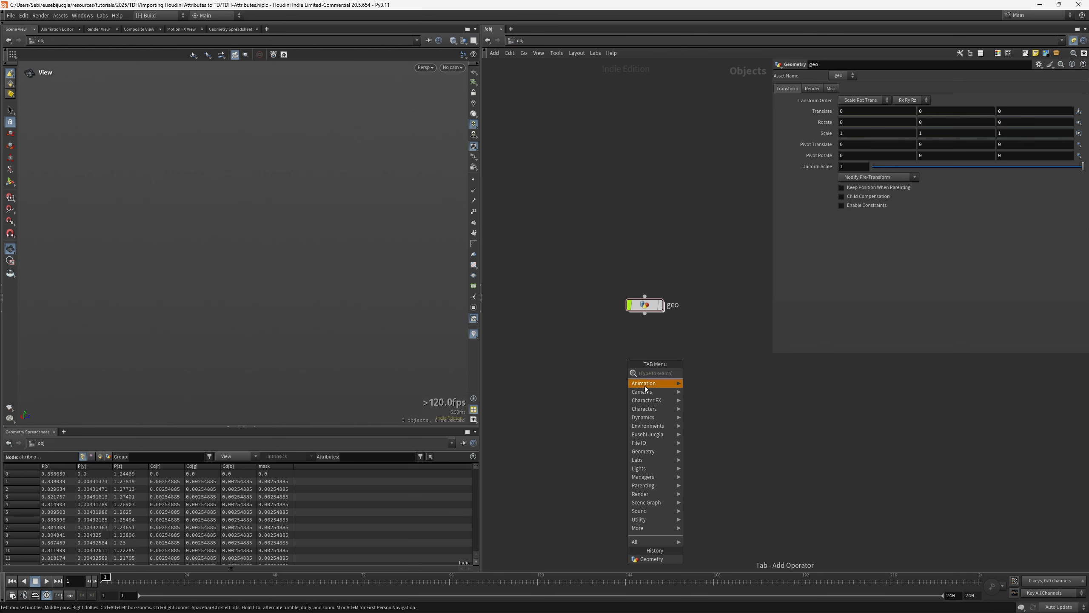
{"action": "mouse_move", "coordinate": [655, 383]}
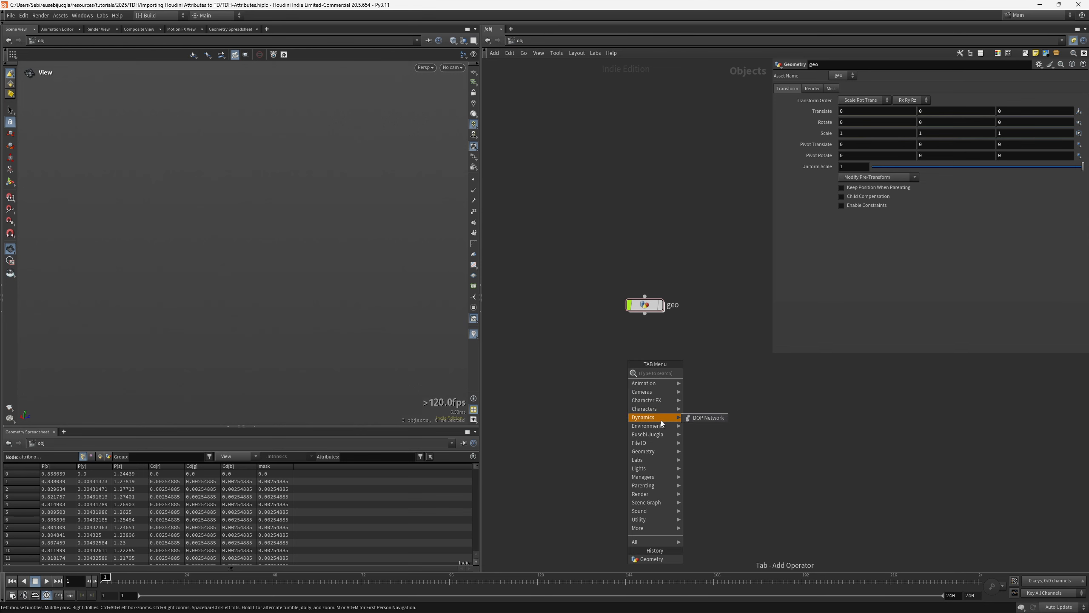
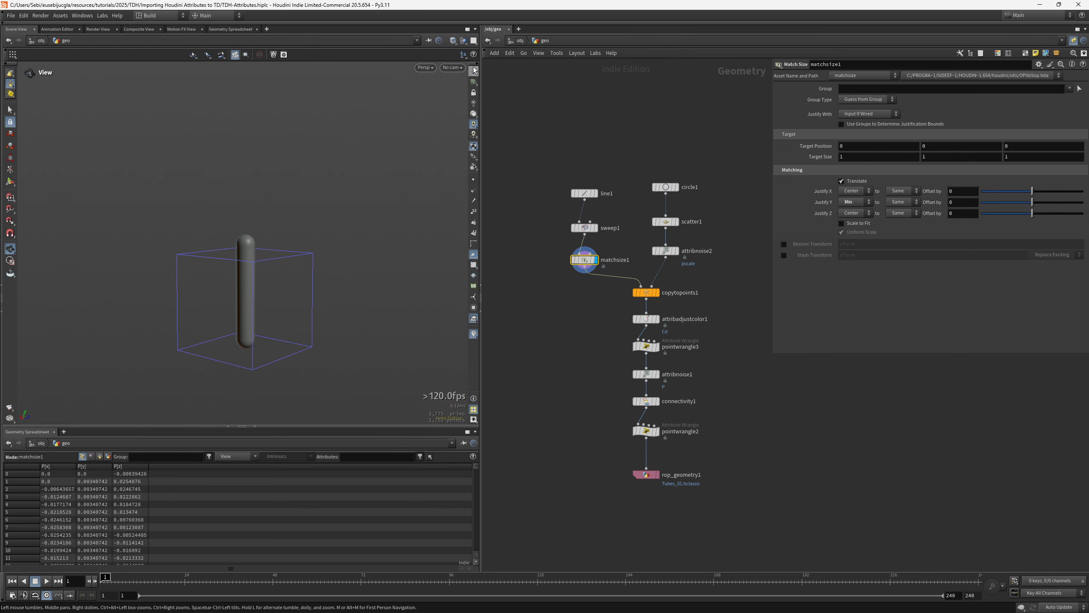
Turn on the reference grid in the viewport and frame the single tube from matchsize1
{"action": "left_click", "coordinate": [473, 72]}
{"action": "left_click_drag", "start_coordinate": [417, 195], "coordinate": [302, 304]}
{"action": "key", "text": "space+h"}
Compare the scattered points of attribnoise2 with the tubes copied onto them by copytopoints1
{"action": "left_click", "coordinate": [646, 292]}
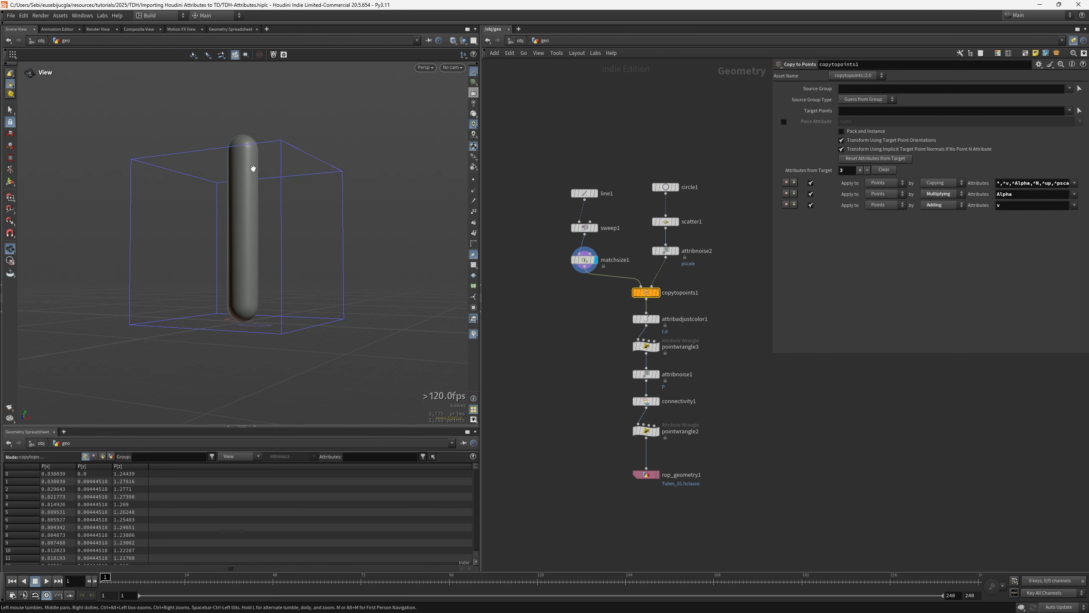
{"action": "key", "text": "r"}
{"action": "left_click_drag", "start_coordinate": [696, 265], "coordinate": [656, 244]}
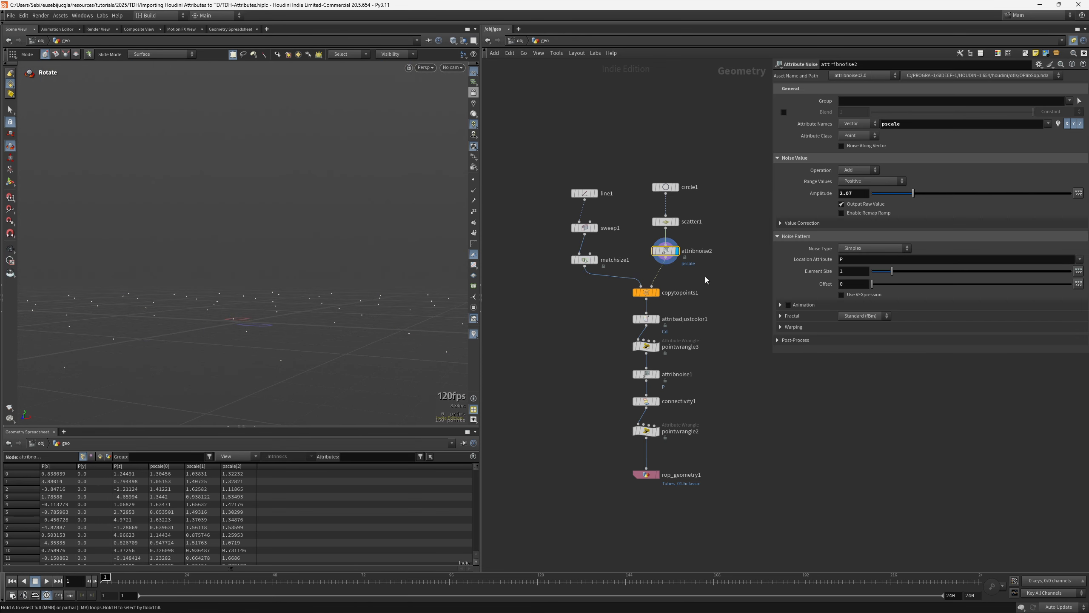
{"action": "left_click_drag", "start_coordinate": [319, 311], "coordinate": [350, 268], "text": "alt"}
{"action": "left_click", "coordinate": [658, 292]}
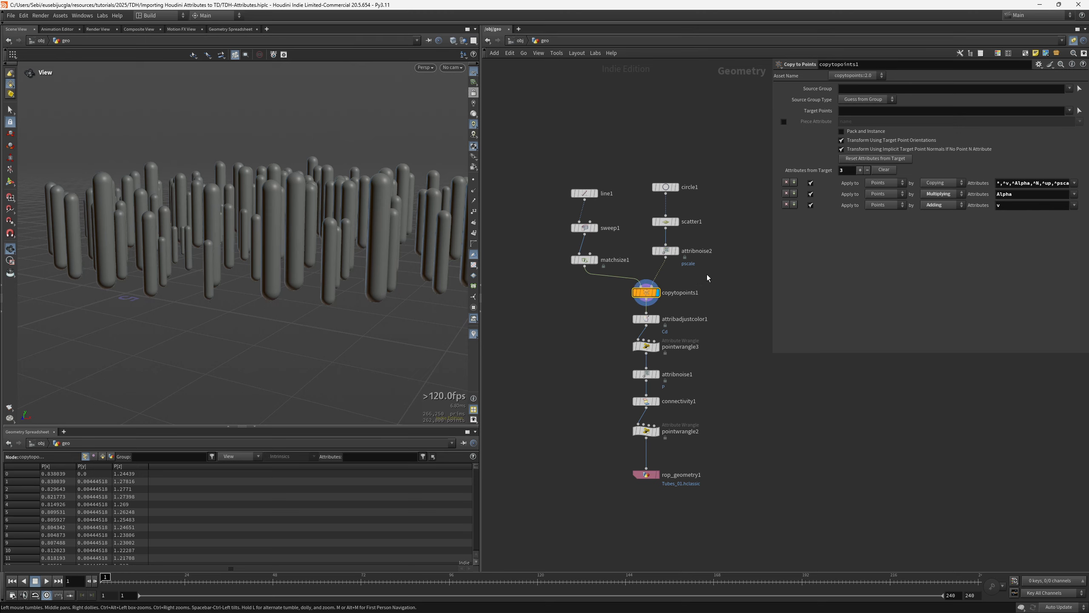
Set the attribnoise2 noise offset to 5.6 to vary the tube sizes and check the result
{"action": "left_click", "coordinate": [666, 251]}
{"action": "left_click_drag", "start_coordinate": [878, 288], "coordinate": [894, 286]}
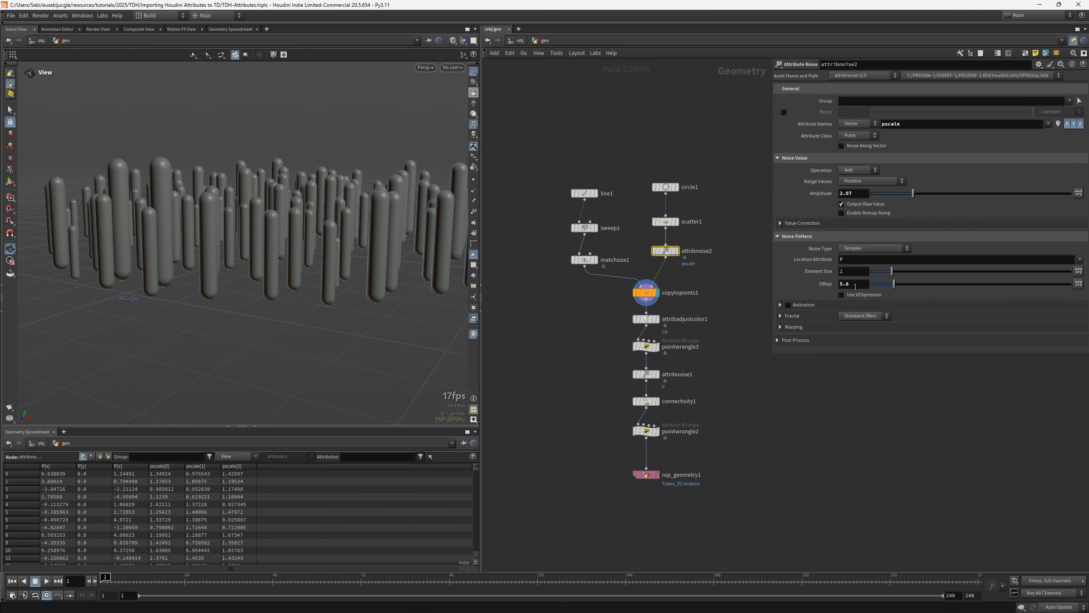
{"action": "scroll", "coordinate": [305, 224], "scroll_direction": "down", "scroll_amount": 5}
{"action": "scroll", "coordinate": [305, 224], "scroll_direction": "up", "scroll_amount": 5}
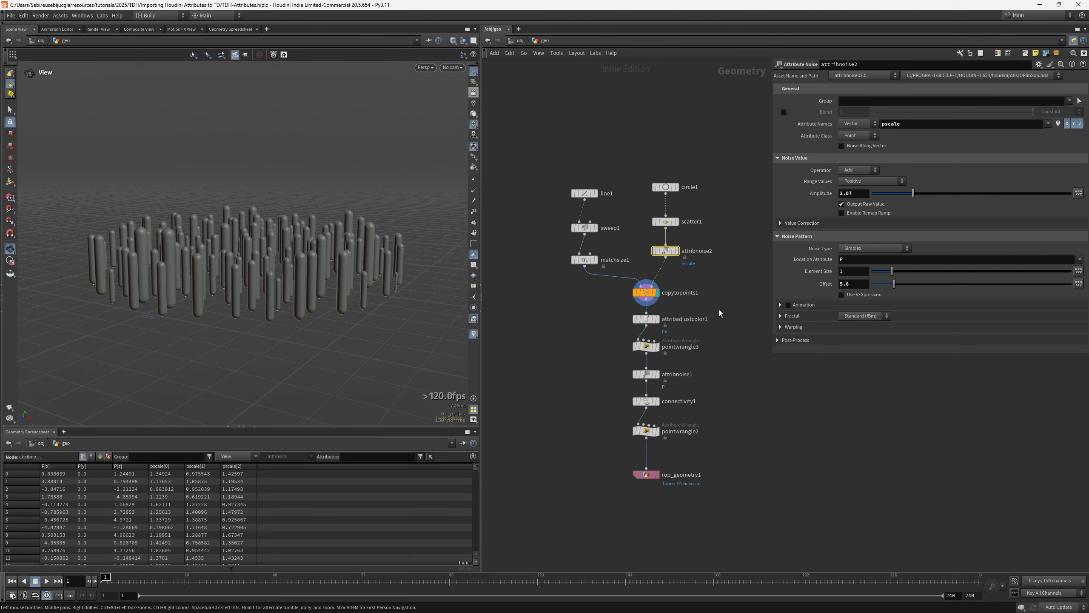
Select the nodes from line1 and circle1 through copytopoints1 to review the copied tubes, and display attribadjustcolor1
{"action": "left_click_drag", "start_coordinate": [703, 304], "coordinate": [553, 185]}
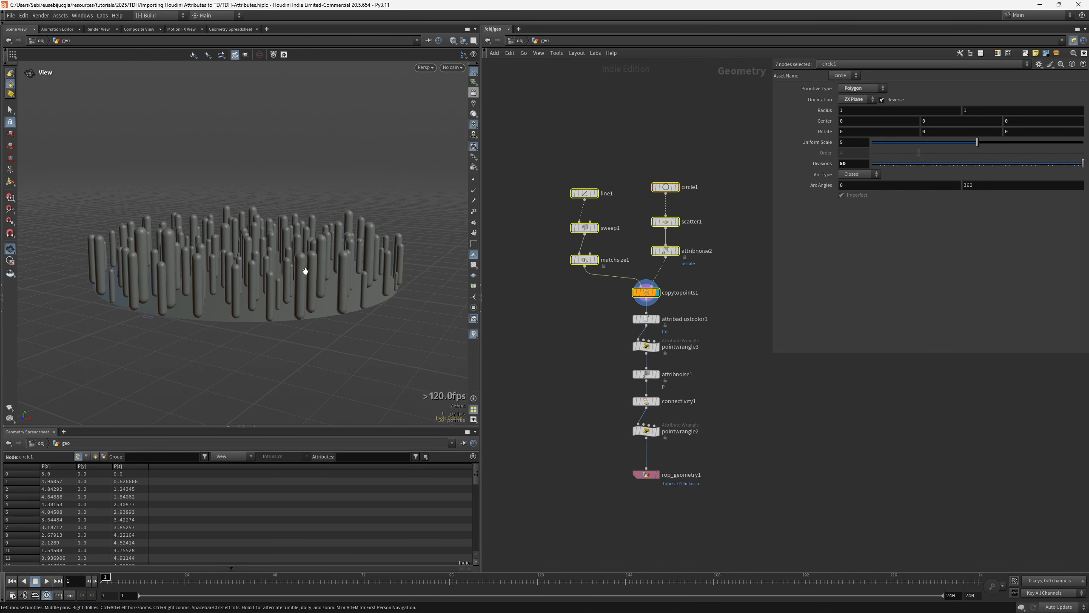
{"action": "scroll", "coordinate": [353, 241], "scroll_direction": "up", "scroll_amount": 5}
{"action": "scroll", "coordinate": [352, 241], "scroll_direction": "down", "scroll_amount": 5}
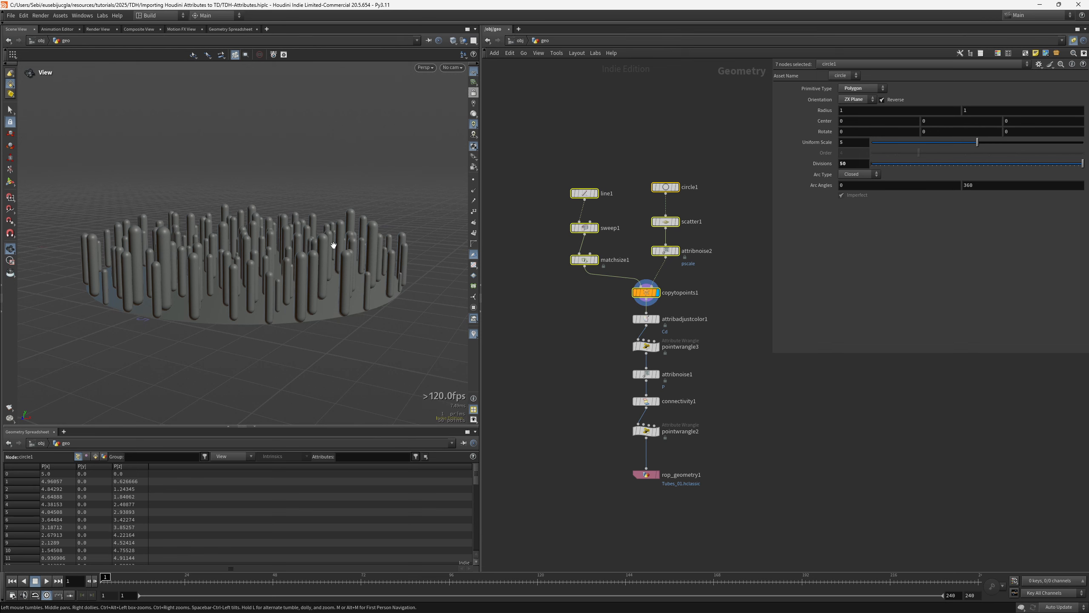
{"action": "left_click", "coordinate": [658, 319]}
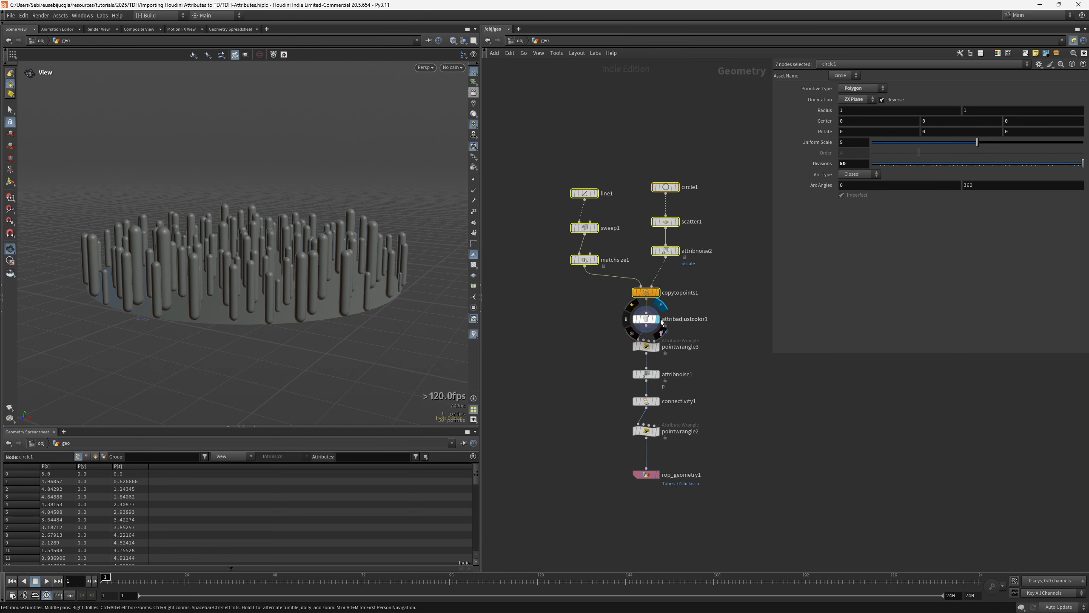
Display the attribadjustcolor1 gradient on the tubes and examine the mask attribute expression in pointwrangle3
{"action": "left_click", "coordinate": [649, 319]}
{"action": "mouse_move", "coordinate": [231, 296]}
{"action": "left_mouse_down"}
{"action": "mouse_move", "coordinate": [212, 290]}
{"action": "mouse_move", "coordinate": [255, 279]}
{"action": "mouse_move", "coordinate": [243, 287]}
{"action": "left_mouse_up"}
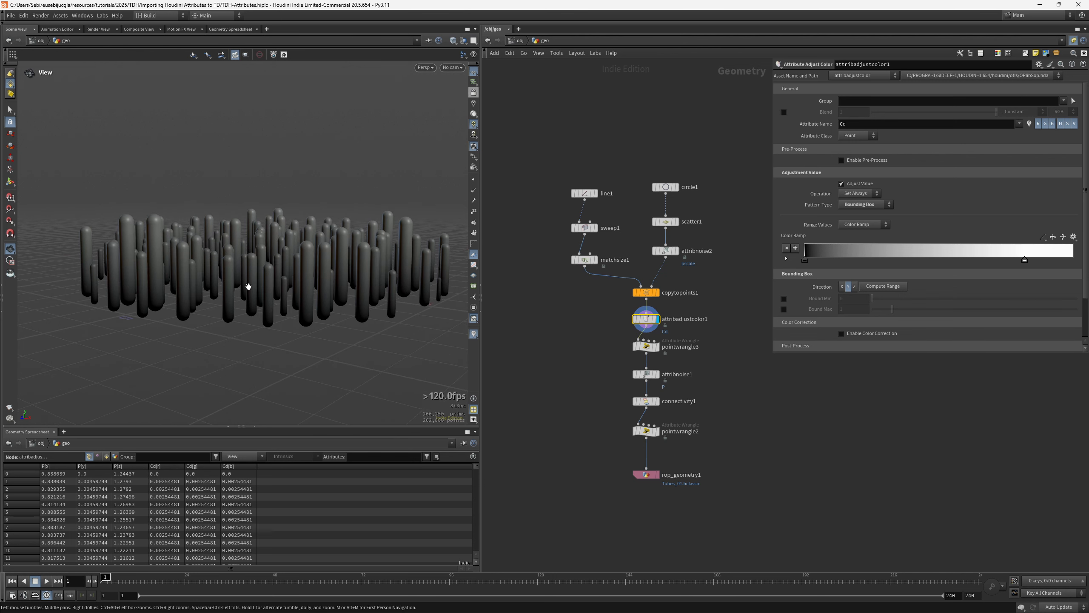
{"action": "left_click", "coordinate": [635, 347]}
{"action": "triple_click", "coordinate": [827, 144]}
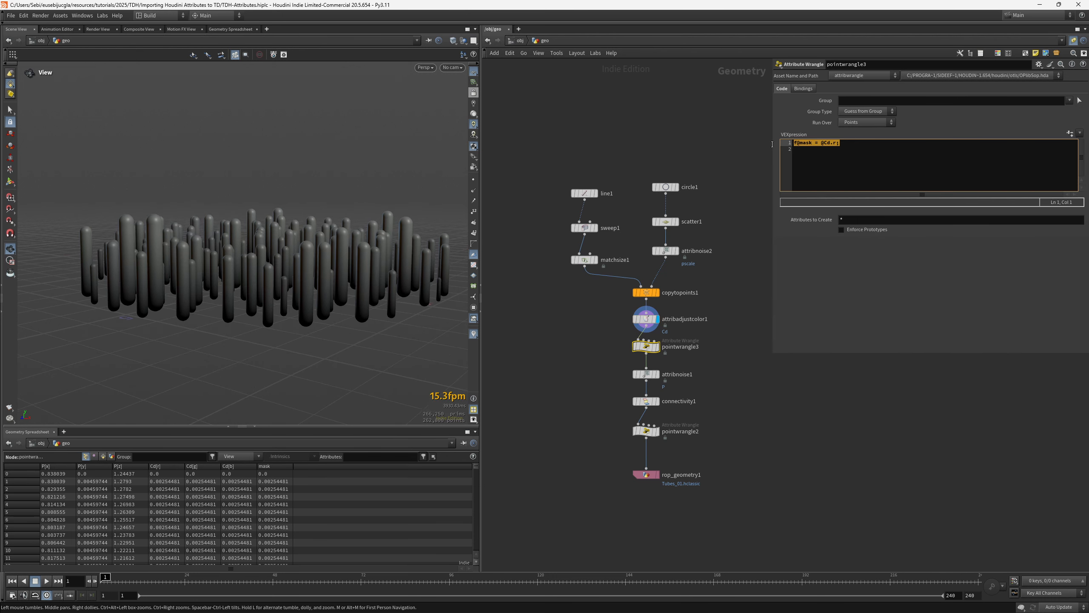
{"action": "left_click", "coordinate": [819, 157]}
{"action": "left_click_drag", "start_coordinate": [813, 144], "coordinate": [793, 143]}
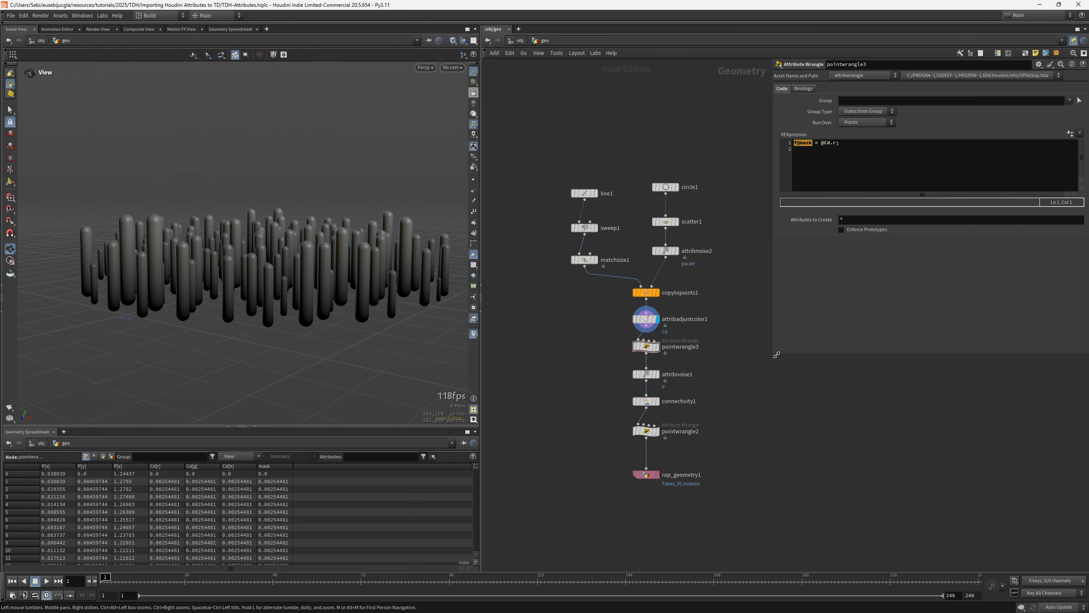
Add an Attribute Create node beside pointwrangle3 to show an alternative way of making attributes
{"action": "key", "text": "Tab"}
{"action": "type", "text": "att"}
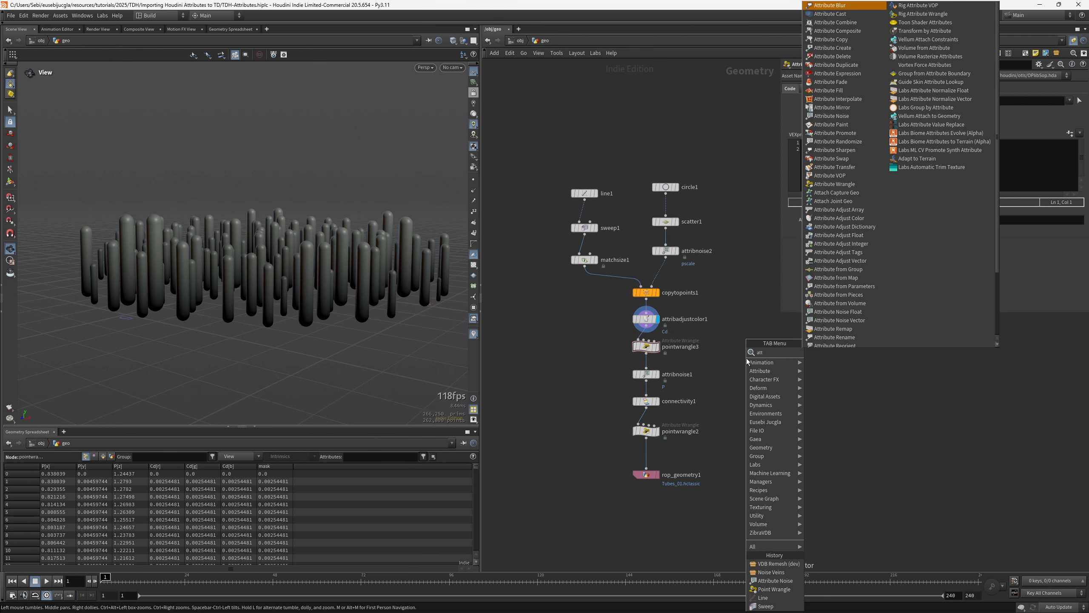
{"action": "type", "text": "r crea"}
{"action": "key", "text": "Return"}
{"action": "left_click", "coordinate": [746, 358]}
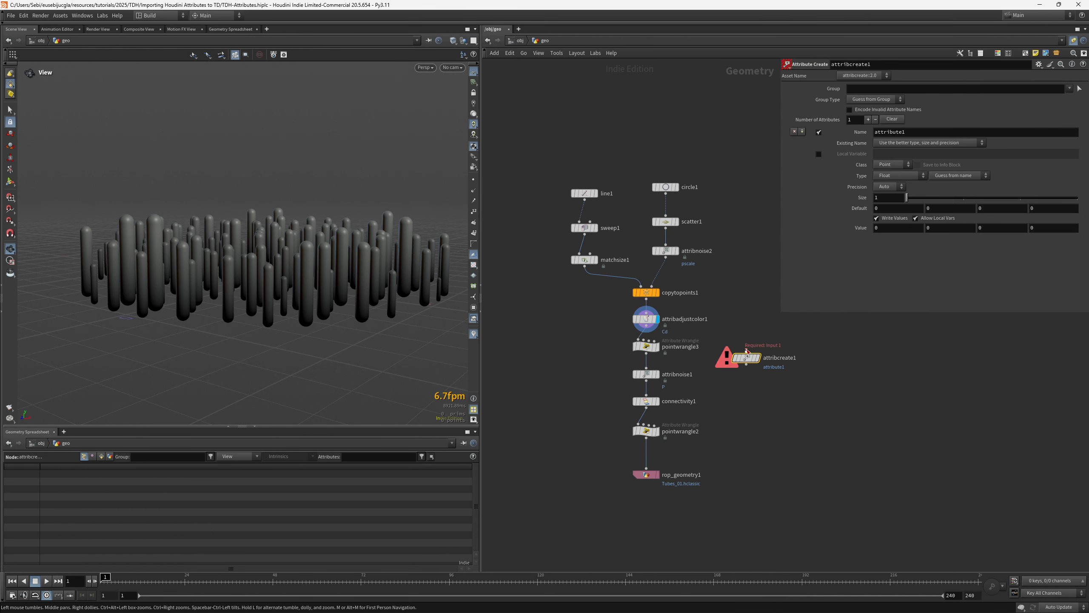
{"action": "left_click_drag", "start_coordinate": [746, 362], "coordinate": [742, 349]}
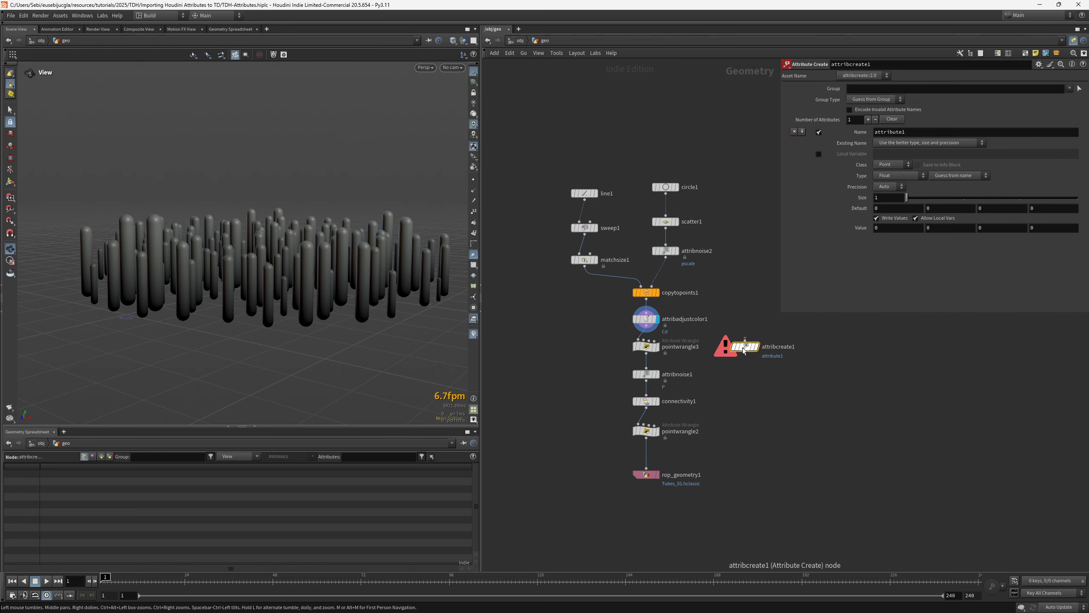
Switch to TouchDesigner, add an Attribute POP below the network and view its attribute creation and class options
{"action": "key", "text": "alt+Tab"}
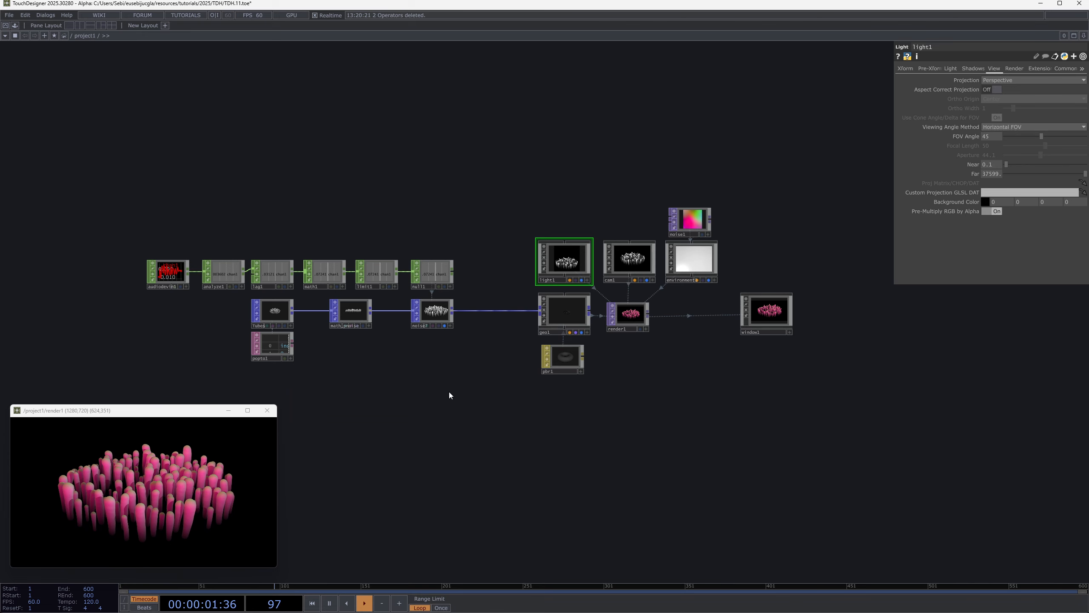
{"action": "key", "text": "Tab"}
{"action": "left_click", "coordinate": [403, 328]}
{"action": "type", "text": "attr"}
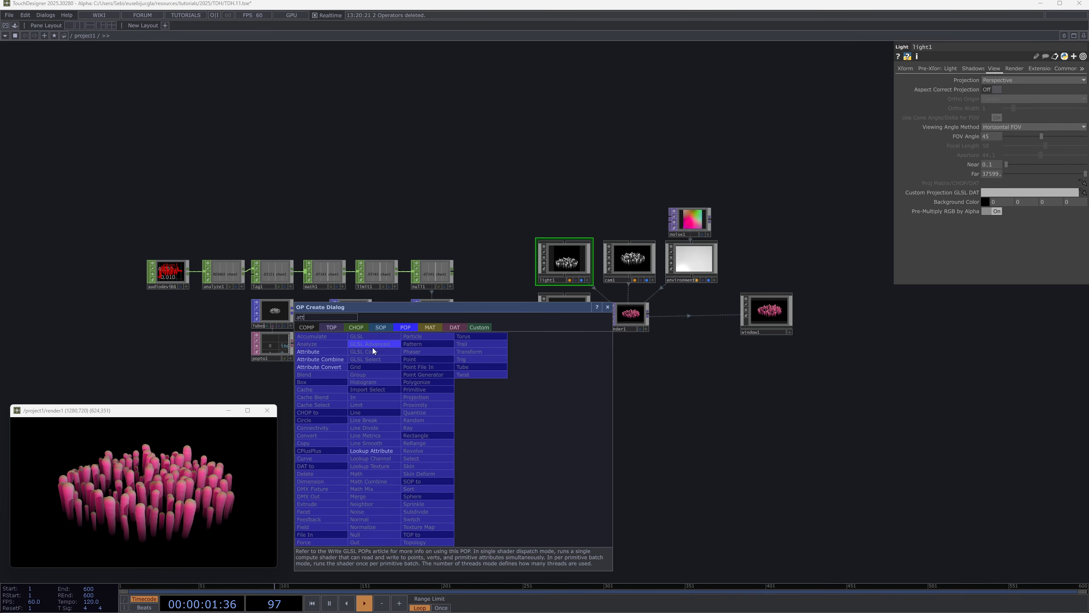
{"action": "left_click", "coordinate": [315, 352]}
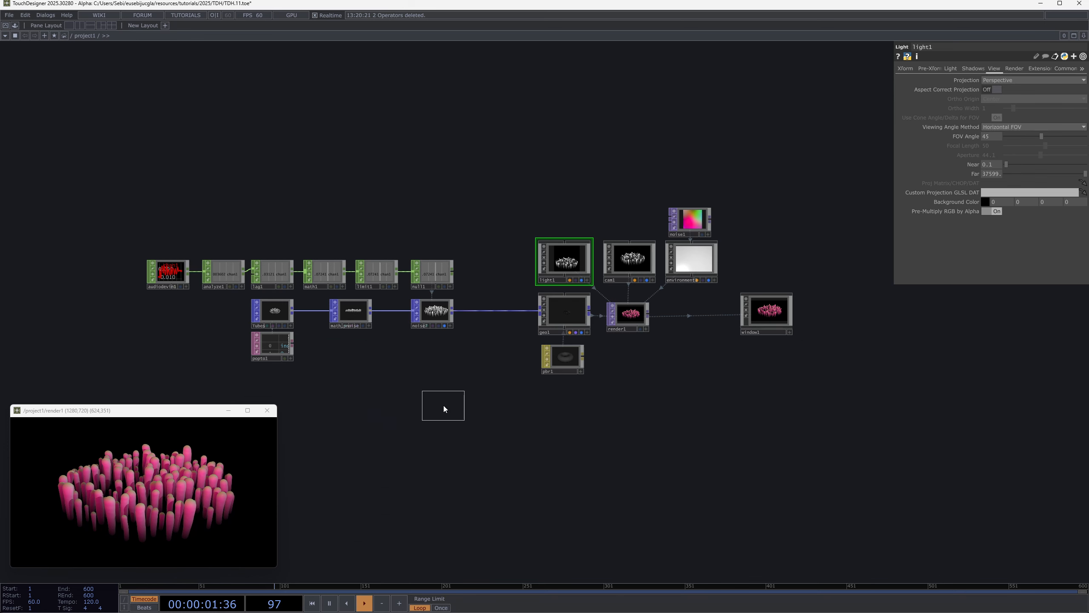
{"action": "left_click", "coordinate": [443, 407]}
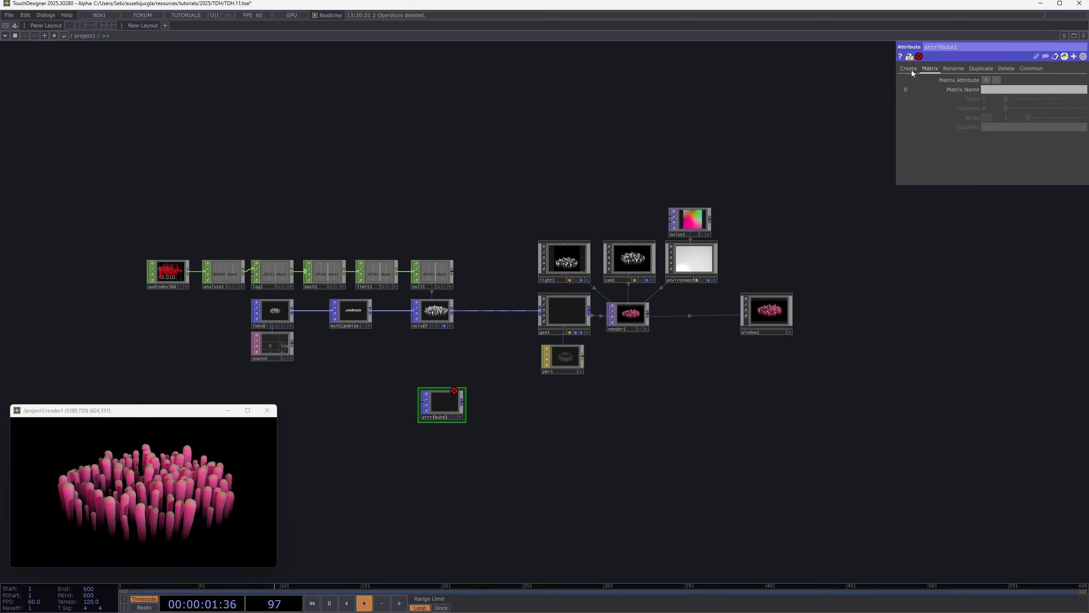
{"action": "left_click", "coordinate": [991, 81]}
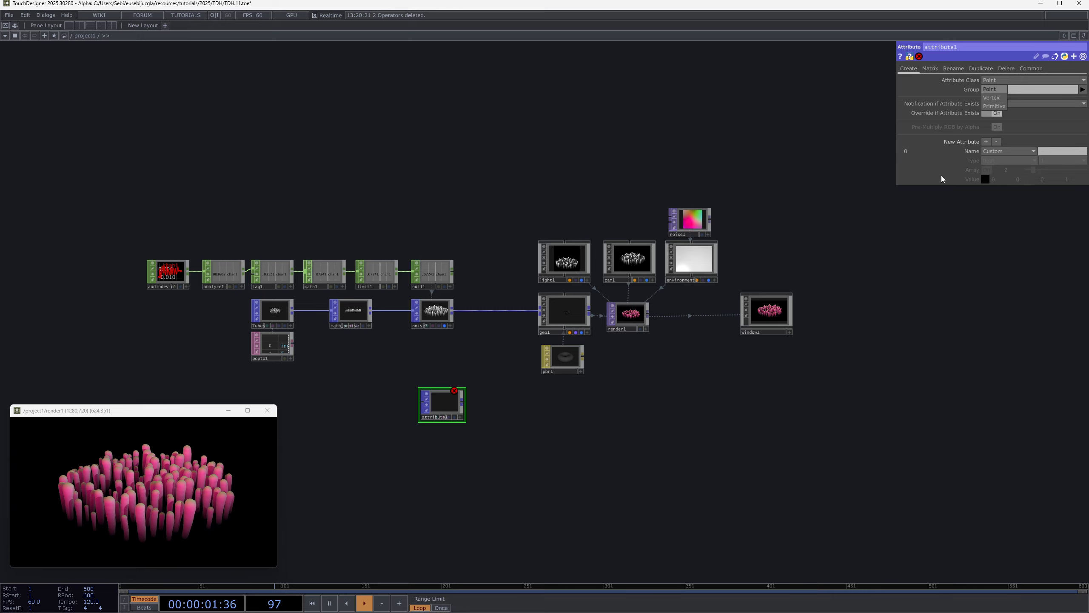
Delete the new Attribute POP, switch back to Houdini and delete the unconnected Attribute Create node
{"action": "left_click_drag", "start_coordinate": [458, 445], "coordinate": [430, 405]}
{"action": "key", "text": "Delete"}
{"action": "key", "text": "alt+Tab"}
{"action": "left_click", "coordinate": [394, 347]}
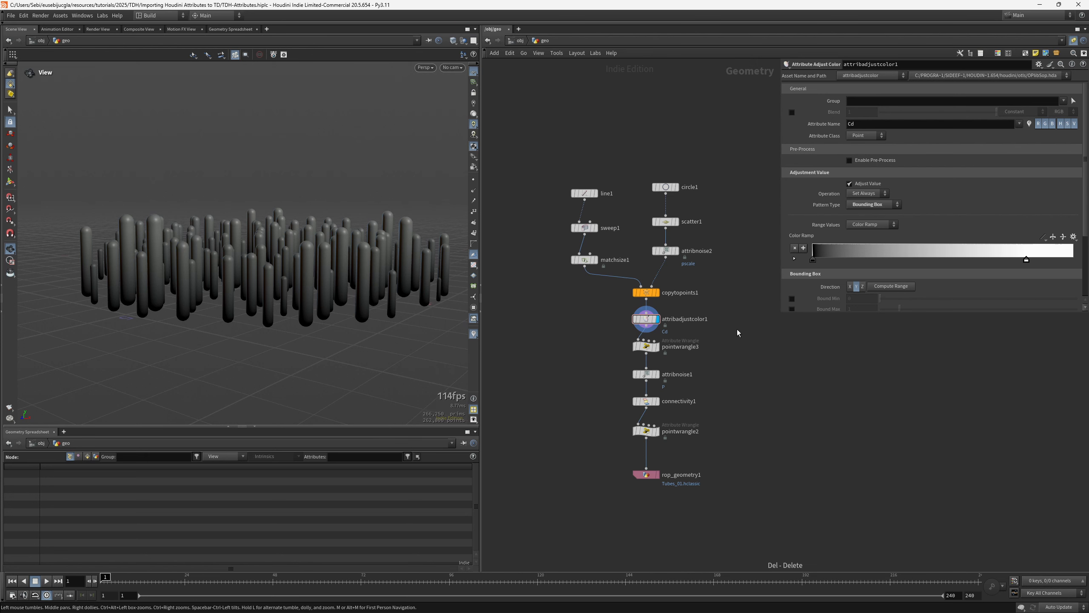
Examine how the VEX line in pointwrangle3 builds the float mask attribute from the red colour channel
{"action": "left_click", "coordinate": [646, 346]}
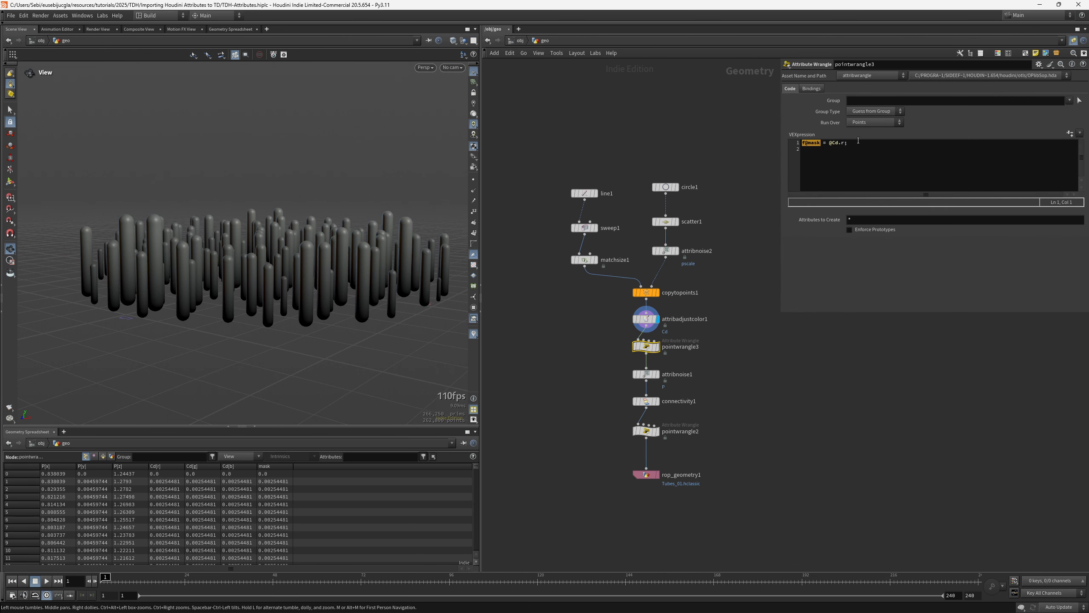
{"action": "left_click", "coordinate": [848, 168]}
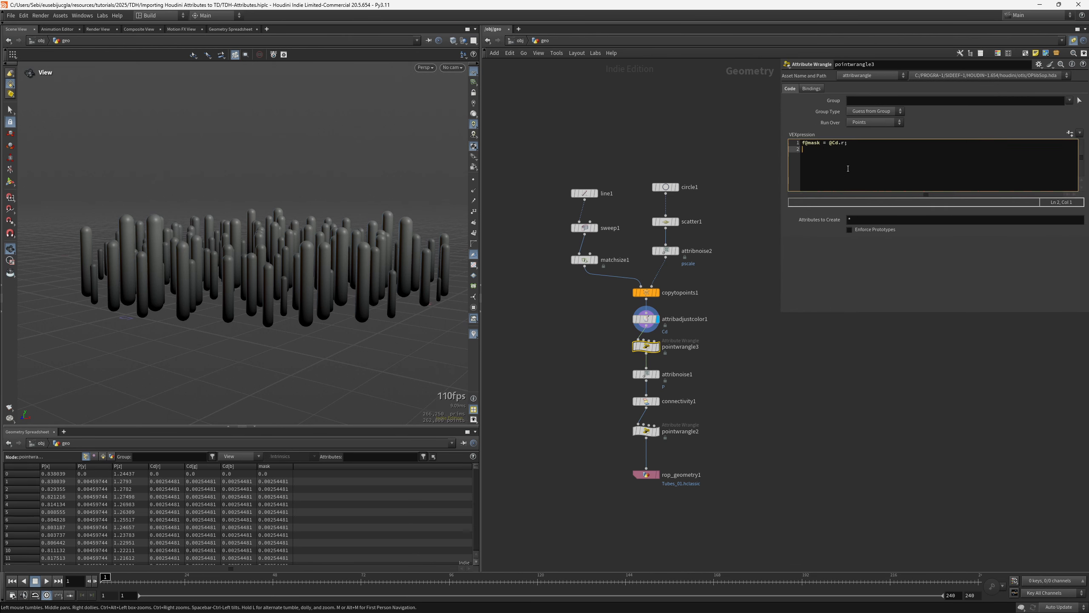
{"action": "left_click_drag", "start_coordinate": [925, 144], "coordinate": [756, 146]}
{"action": "left_click", "coordinate": [837, 161]}
{"action": "left_click_drag", "start_coordinate": [886, 171], "coordinate": [763, 129]}
{"action": "left_click", "coordinate": [842, 165]}
{"action": "left_click_drag", "start_coordinate": [851, 164], "coordinate": [794, 125]}
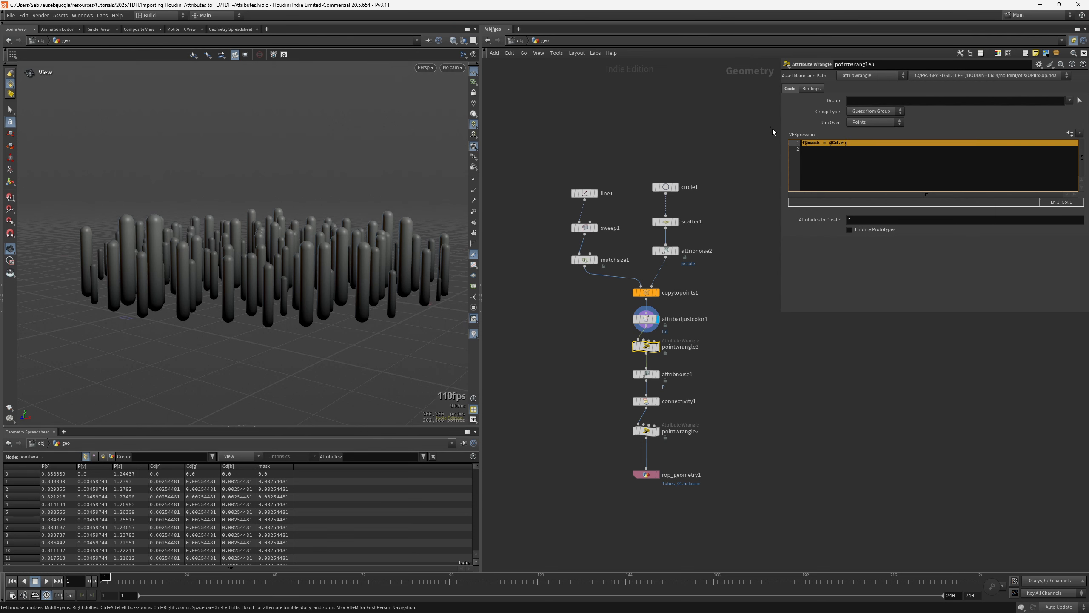
{"action": "left_click", "coordinate": [831, 162]}
{"action": "triple_click", "coordinate": [812, 142]}
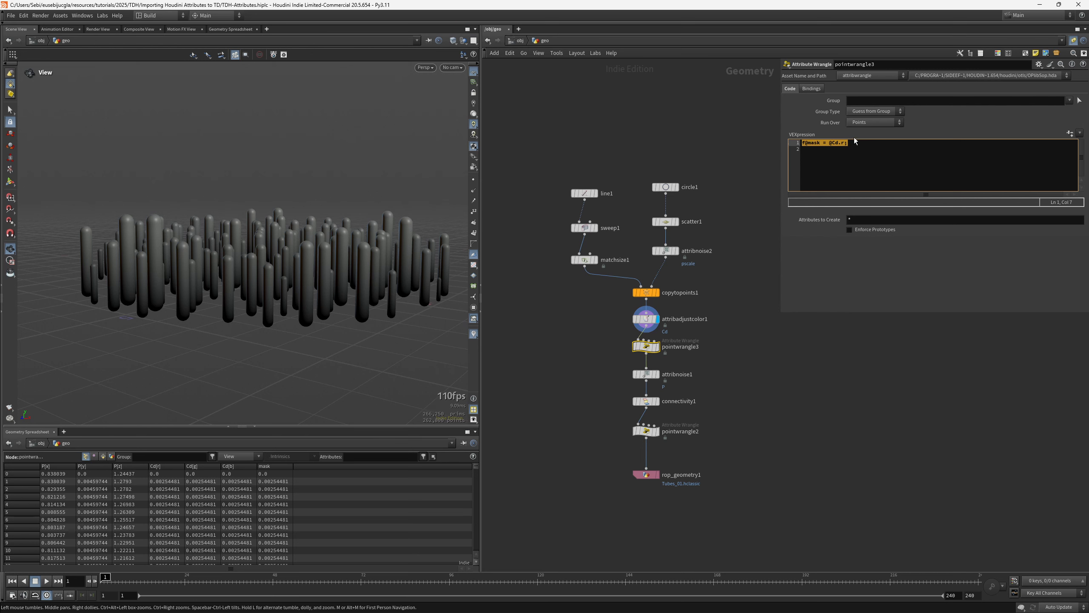
{"action": "left_click_drag", "start_coordinate": [856, 142], "coordinate": [758, 142]}
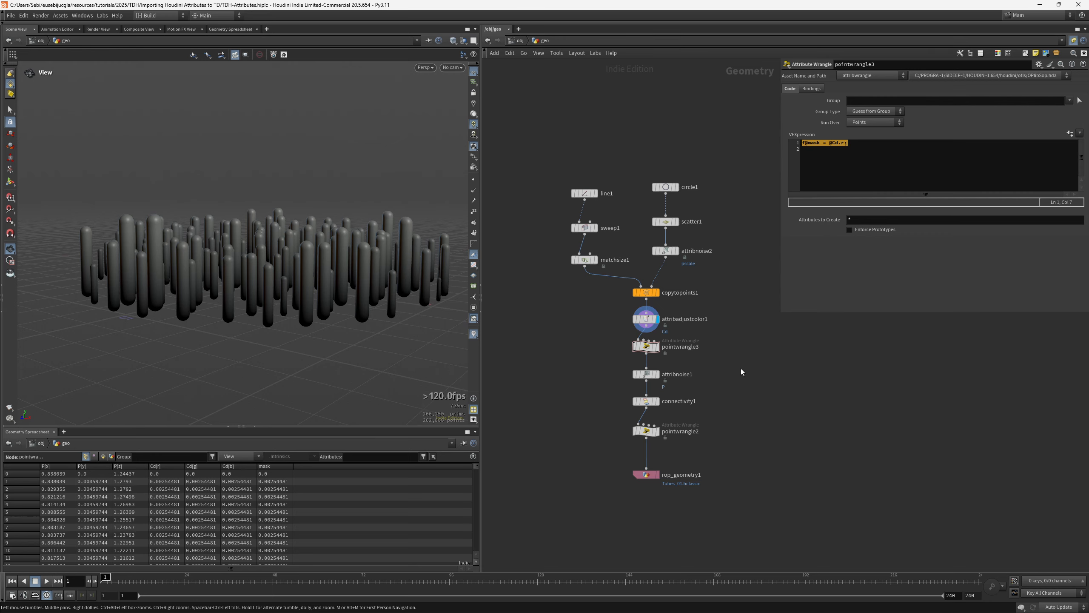
Display attribnoise1 and inspect the mask-blended noise on the tubes from closer up and above
{"action": "left_click", "coordinate": [647, 373]}
{"action": "key", "text": "r"}
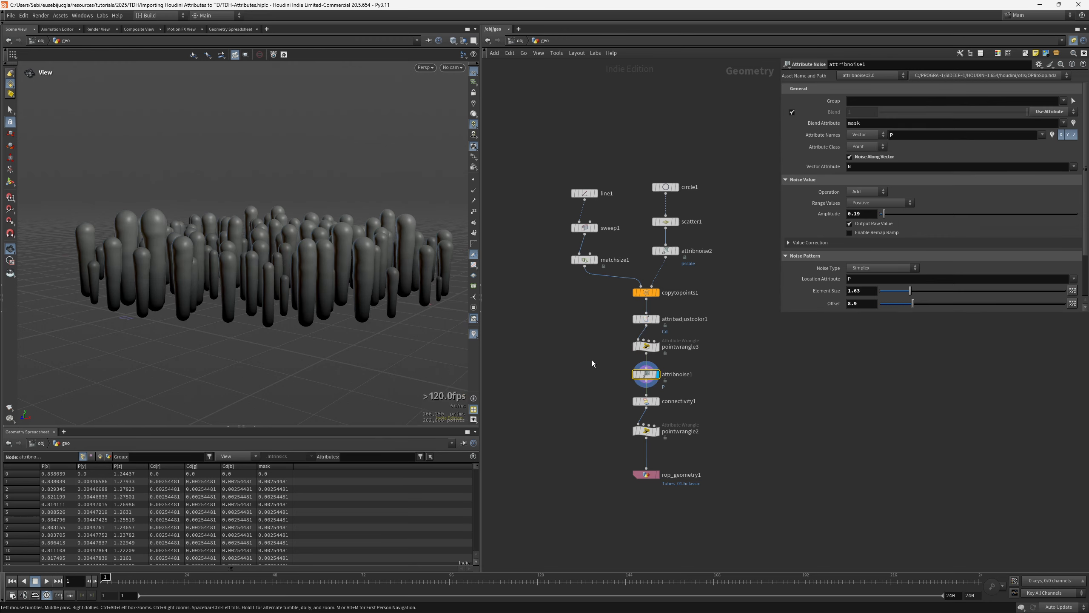
{"action": "left_click_drag", "start_coordinate": [288, 303], "coordinate": [271, 264]}
{"action": "right_click_drag", "start_coordinate": [219, 251], "coordinate": [255, 246]}
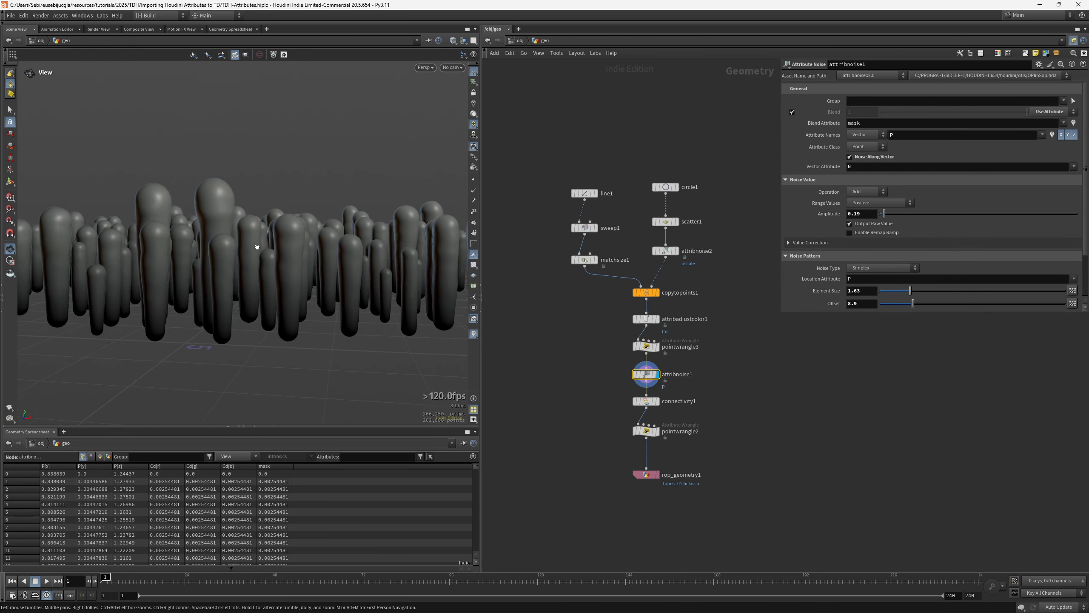
{"action": "left_click_drag", "start_coordinate": [255, 246], "coordinate": [262, 268]}
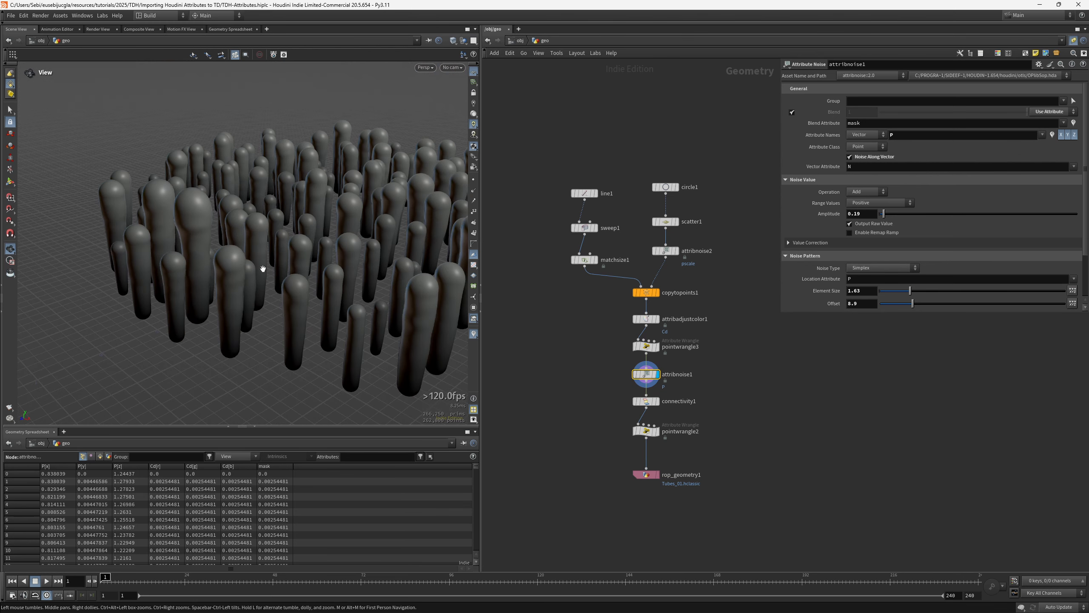
Try a noise offset of 4.8 in attribnoise1 and undo the change
{"action": "key", "text": "b"}
{"action": "key", "text": "b"}
{"action": "left_click_drag", "start_coordinate": [912, 303], "coordinate": [899, 305]}
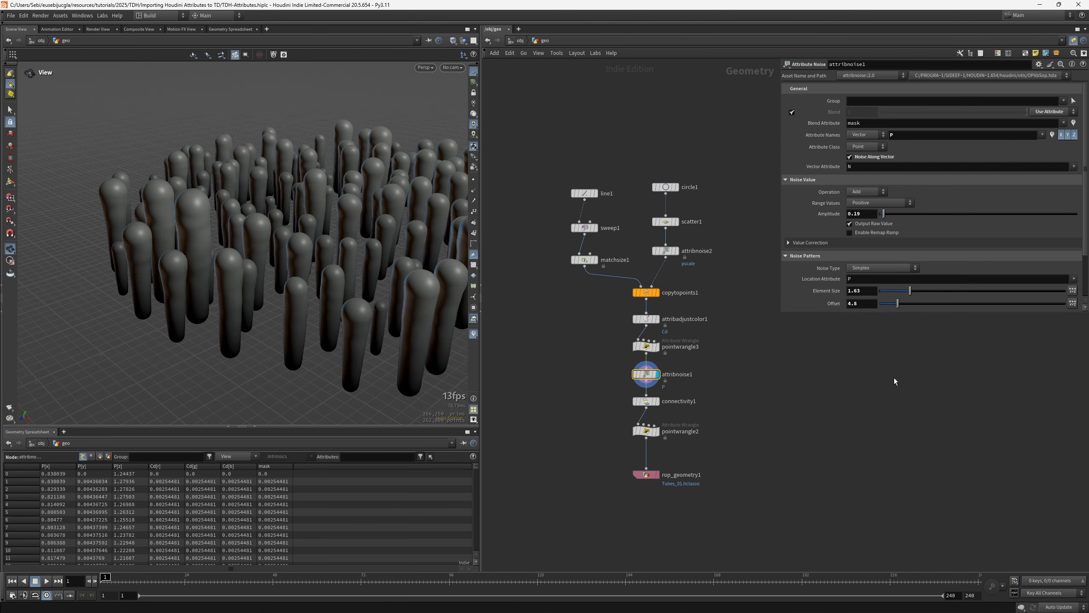
{"action": "key", "text": "ctrl+z"}
Display connectivity1 and examine its class attribute on the coloured tubes and in the geometry spreadsheet
{"action": "middle_click_drag", "start_coordinate": [848, 423], "coordinate": [830, 384]}
{"action": "middle_click_drag", "start_coordinate": [336, 265], "coordinate": [247, 263]}
{"action": "right_click_drag", "start_coordinate": [247, 263], "coordinate": [207, 261]}
{"action": "left_click_drag", "start_coordinate": [207, 261], "coordinate": [247, 260]}
{"action": "left_click", "coordinate": [625, 362]}
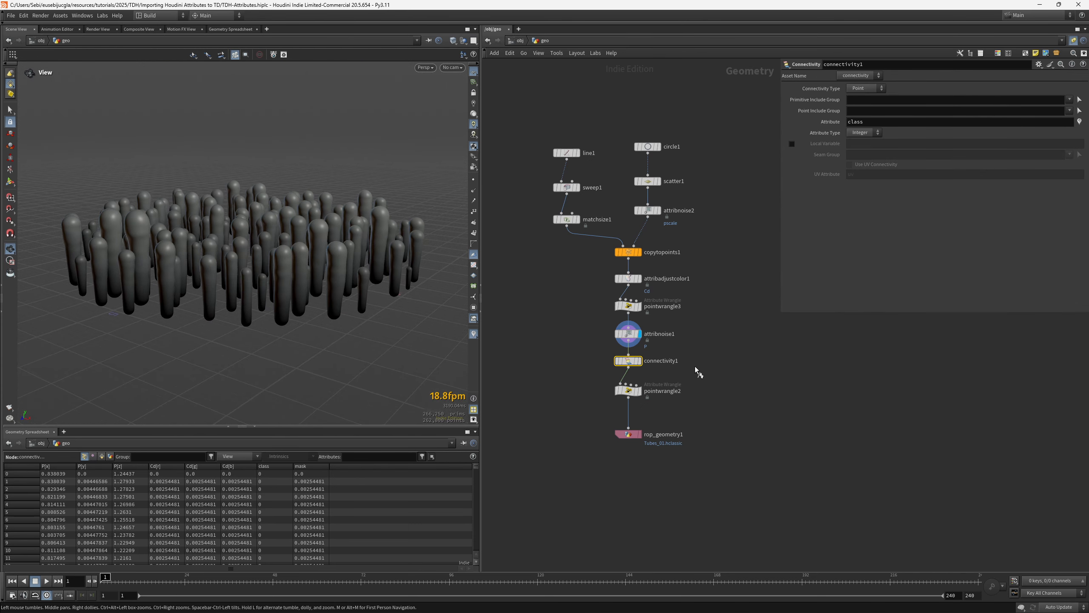
{"action": "key", "text": "r"}
{"action": "left_click_drag", "start_coordinate": [253, 313], "coordinate": [329, 354]}
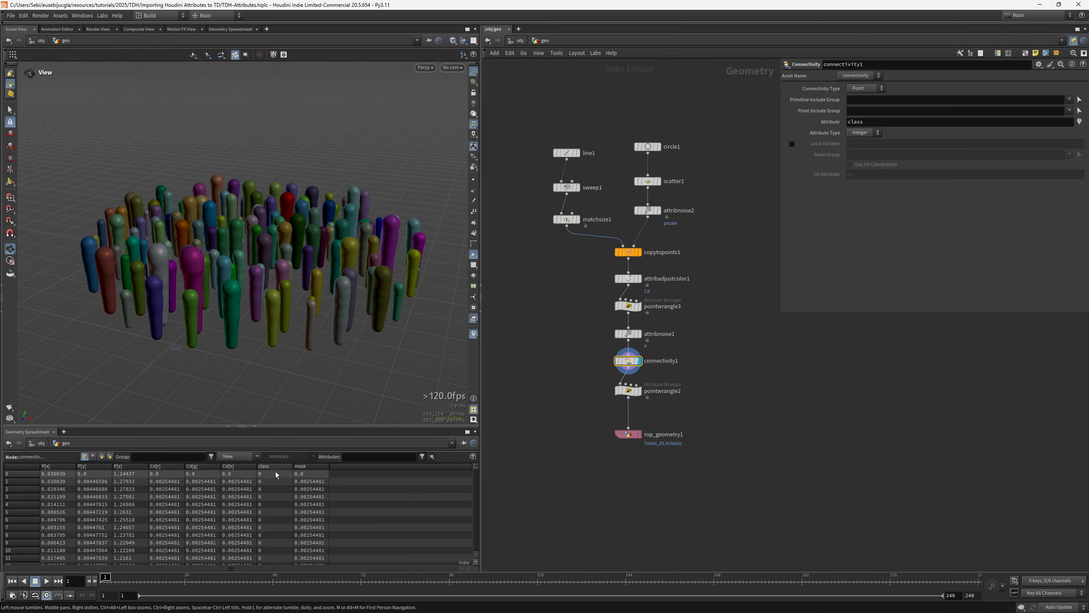
{"action": "left_click_drag", "start_coordinate": [476, 469], "coordinate": [478, 437]}
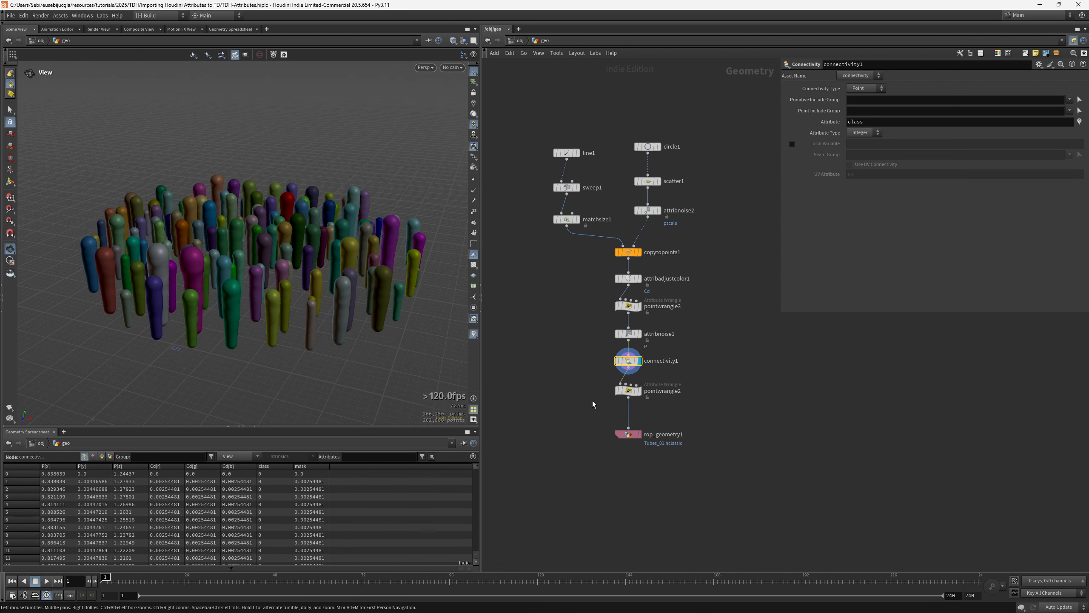
Display pointwrangle2 to review its pnoise expression, and move rop_geometry1 closer beneath it
{"action": "left_click", "coordinate": [628, 390]}
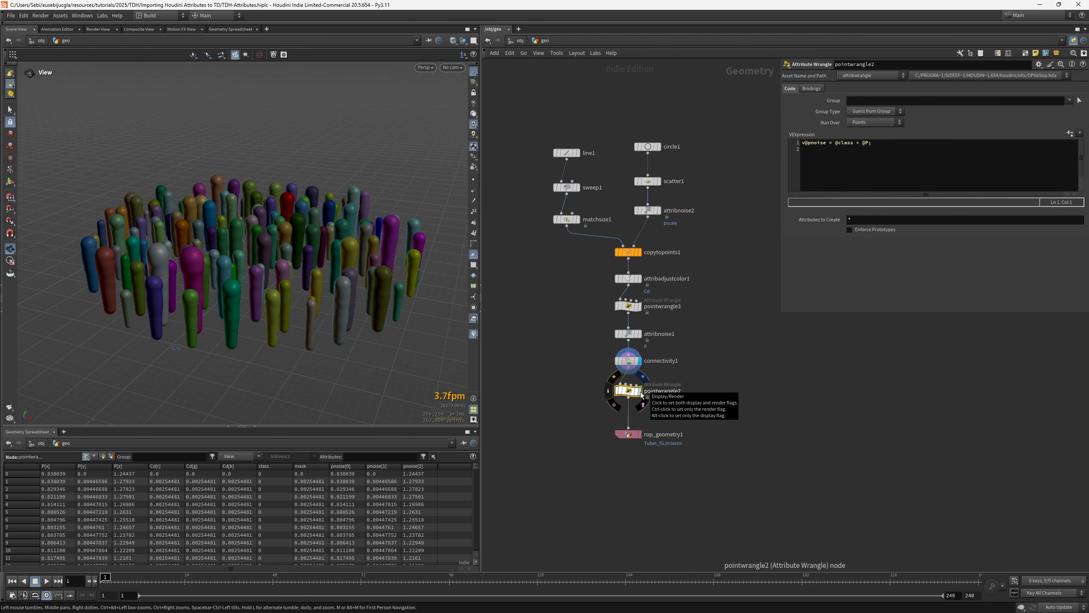
{"action": "left_click", "coordinate": [642, 395]}
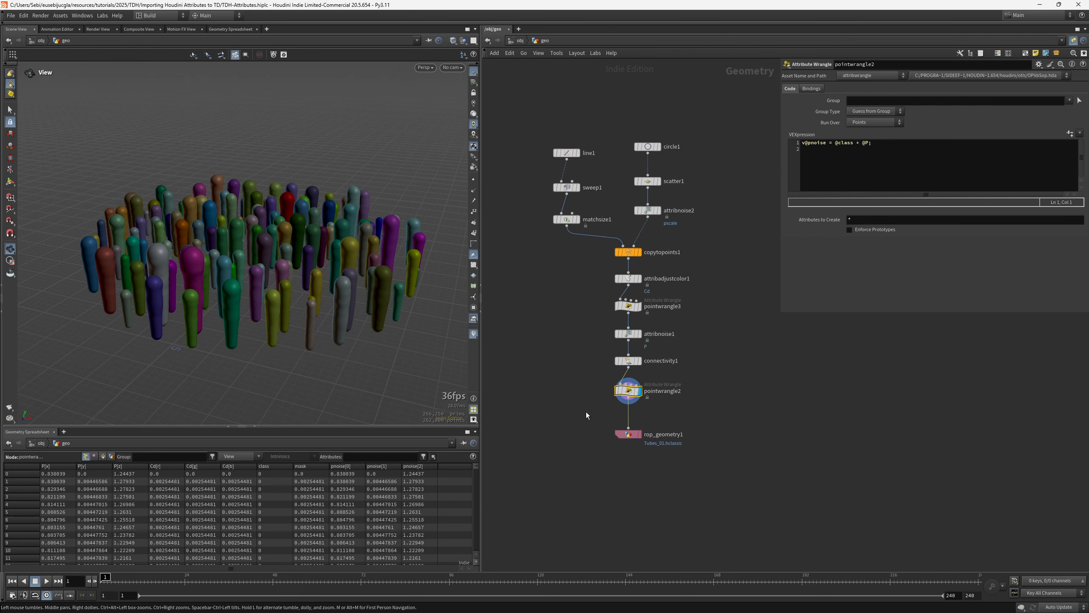
{"action": "left_click_drag", "start_coordinate": [586, 412], "coordinate": [684, 454]}
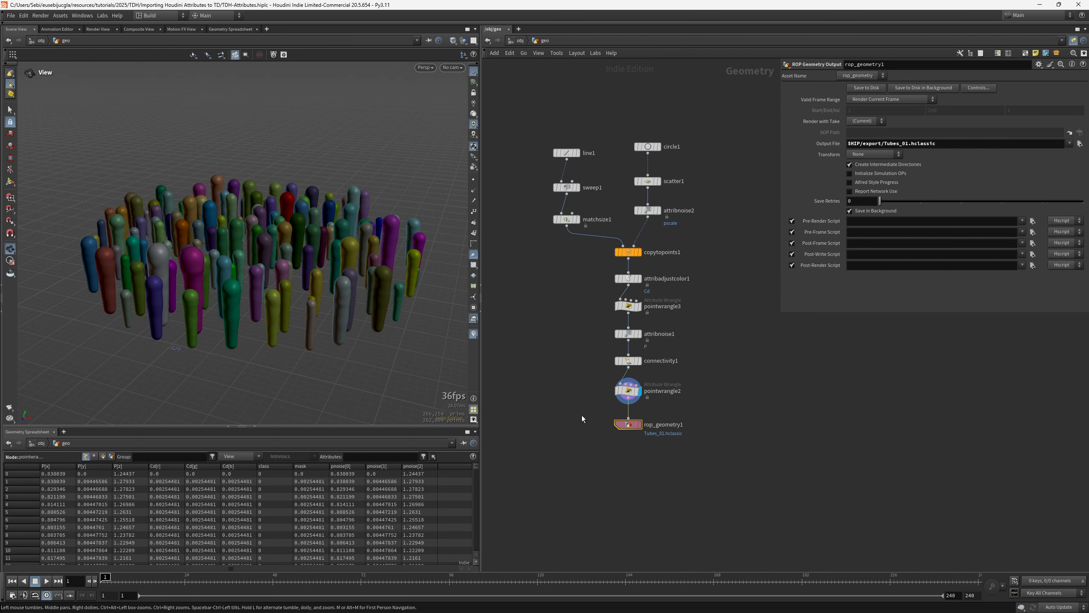
{"action": "left_click", "coordinate": [629, 391]}
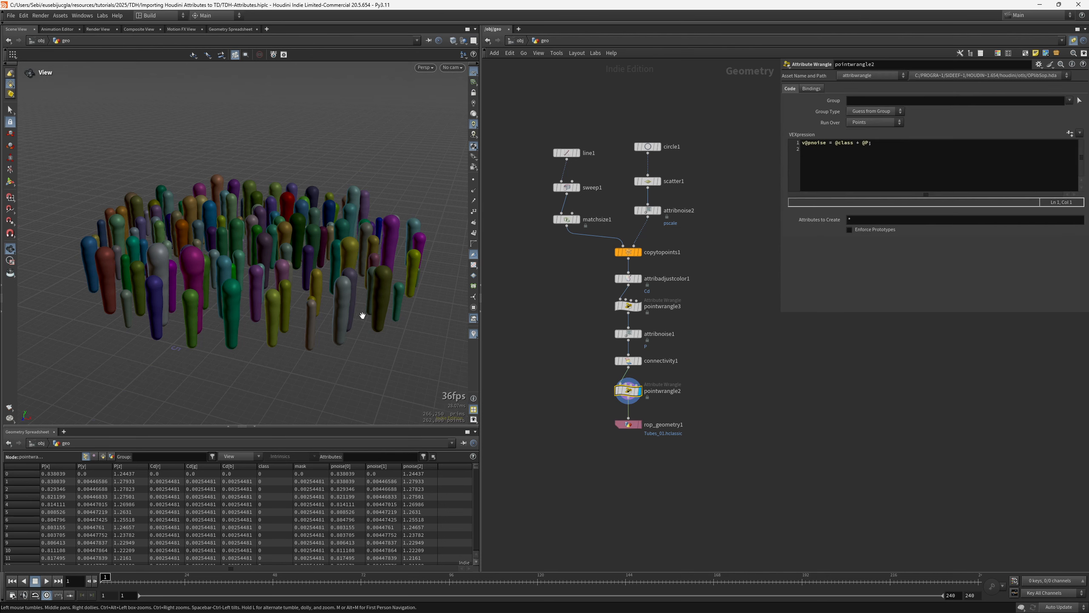
Review the .hclassic output file setting of rop_geometry1, and level line1 with circle1 in the network
{"action": "left_click", "coordinate": [629, 424]}
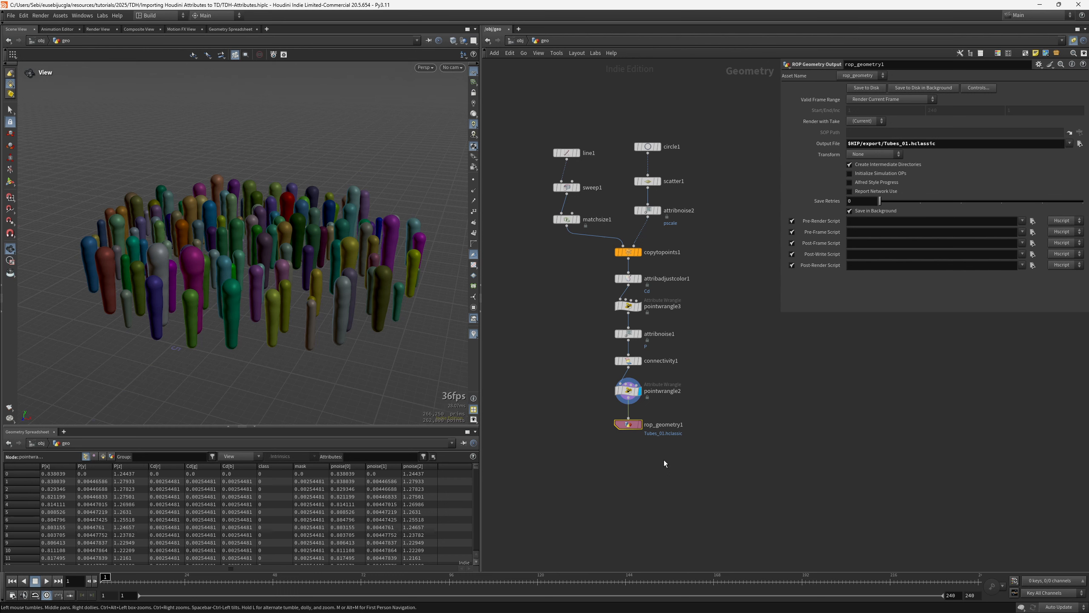
{"action": "double_click", "coordinate": [911, 143]}
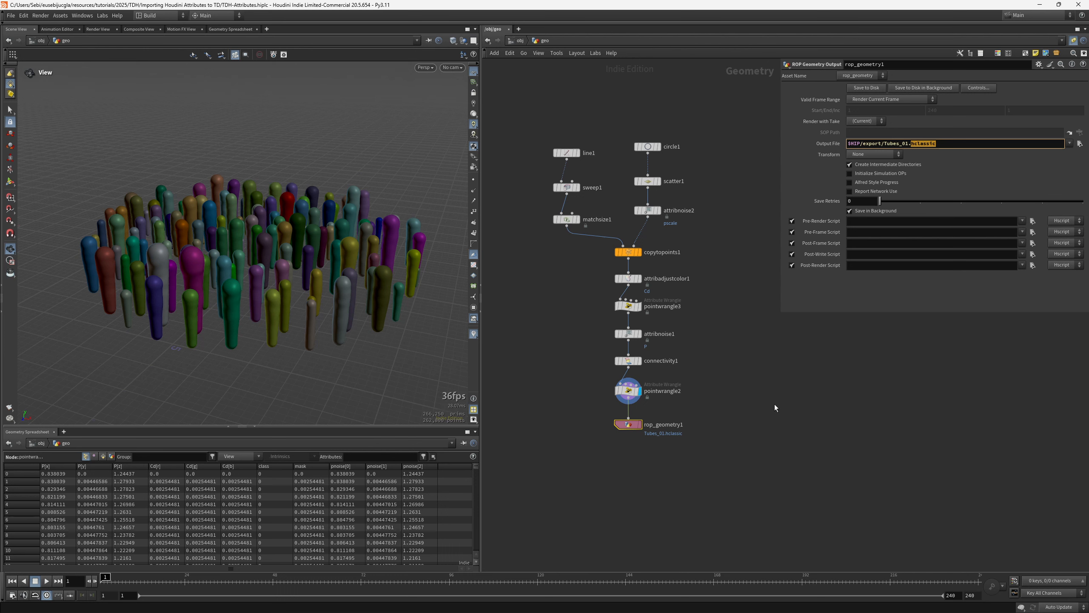
{"action": "left_click_drag", "start_coordinate": [571, 153], "coordinate": [687, 443]}
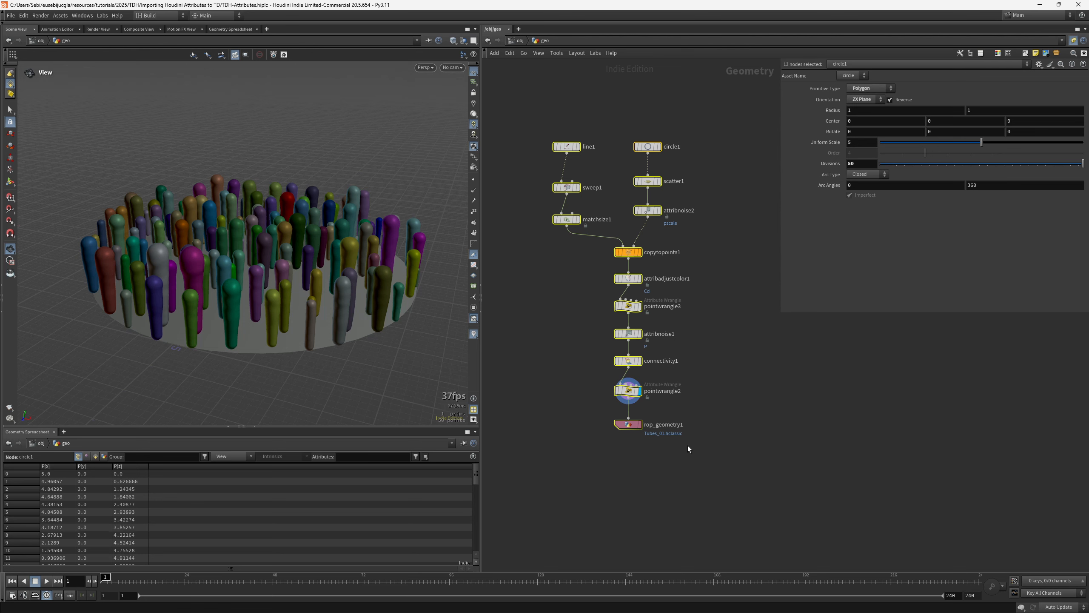
{"action": "left_click_drag", "start_coordinate": [695, 444], "coordinate": [570, 402]}
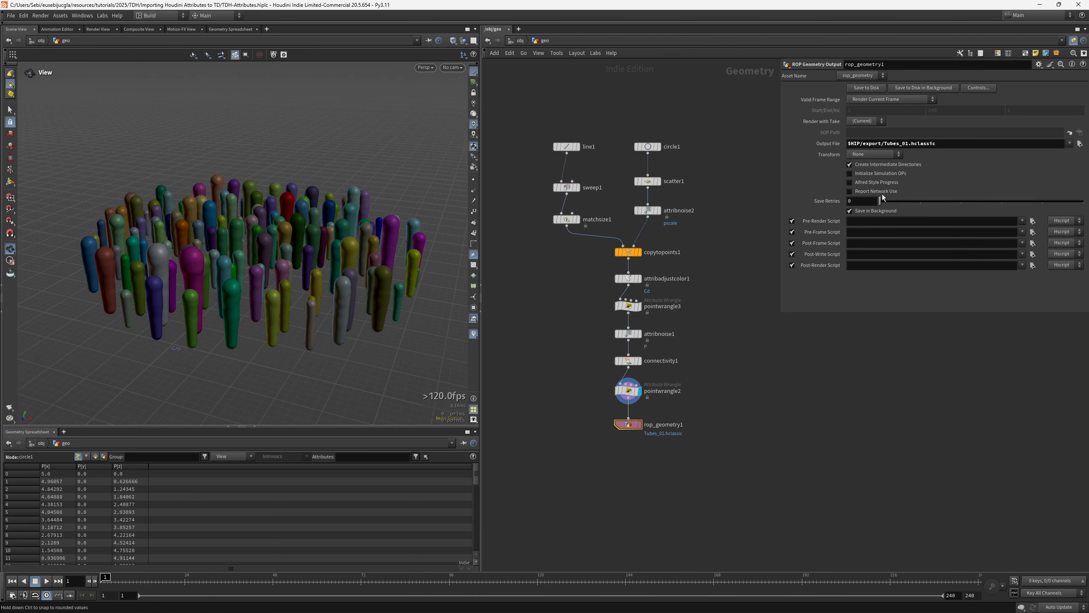
{"action": "left_click_drag", "start_coordinate": [937, 144], "coordinate": [920, 146]}
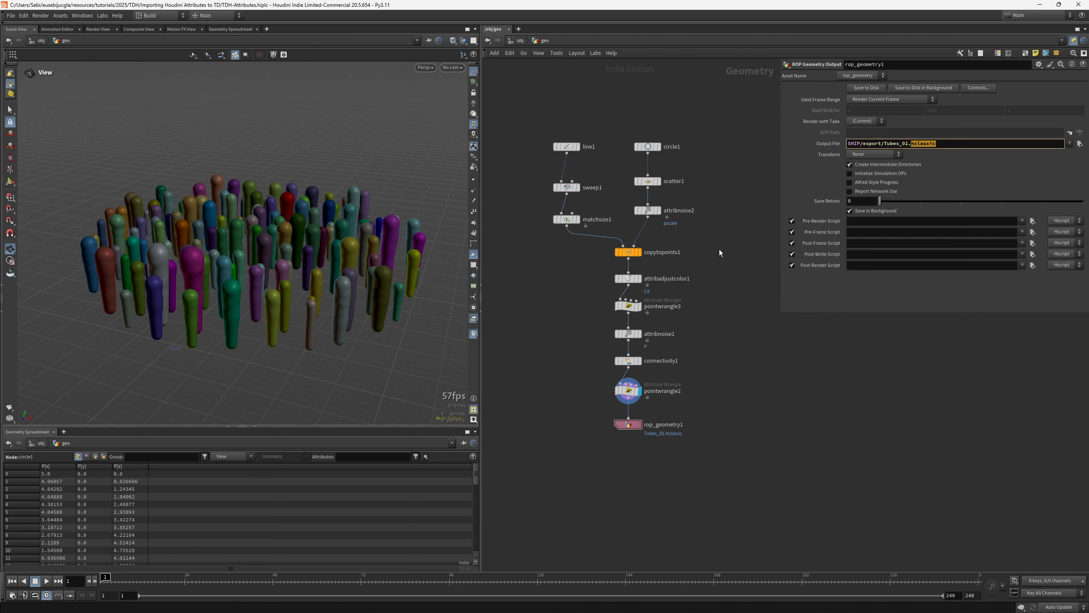
Centre the line1 and circle1 branches above copytopoints1, align sweep1 and matchsize1 with their neighbours, and select rop_geometry1
{"action": "left_click_drag", "start_coordinate": [686, 227], "coordinate": [529, 133]}
{"action": "left_click_drag", "start_coordinate": [647, 215], "coordinate": [663, 217]}
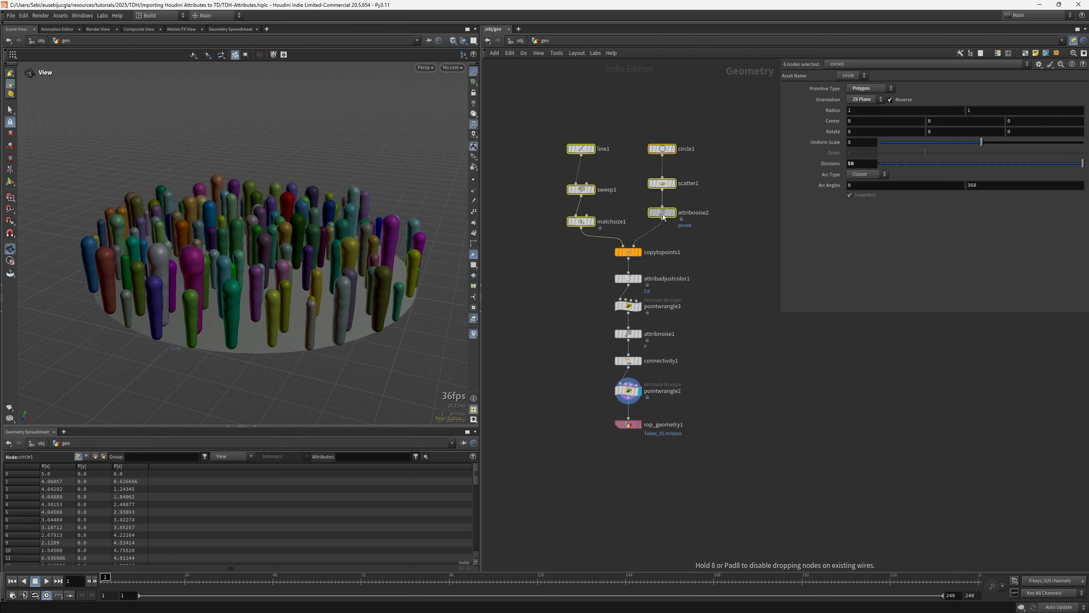
{"action": "left_click_drag", "start_coordinate": [563, 257], "coordinate": [582, 212]}
{"action": "left_click", "coordinate": [554, 241]}
{"action": "left_click_drag", "start_coordinate": [577, 426], "coordinate": [691, 442]}
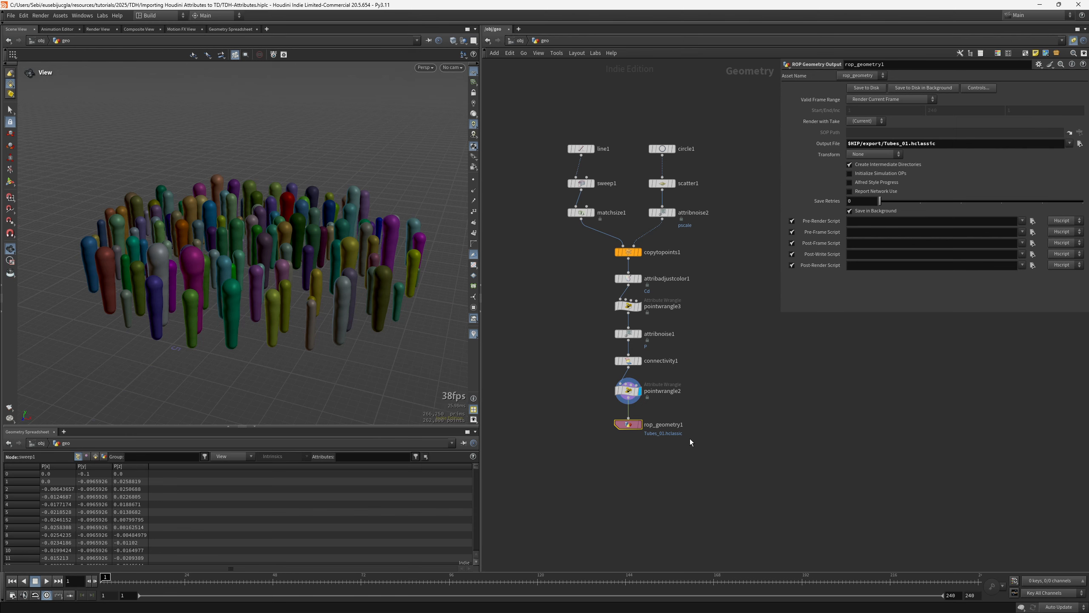
Switch to TouchDesigner and review the Geometry File path of the Tubes File In node, including its .hclassic extension
{"action": "key", "text": "alt+Tab"}
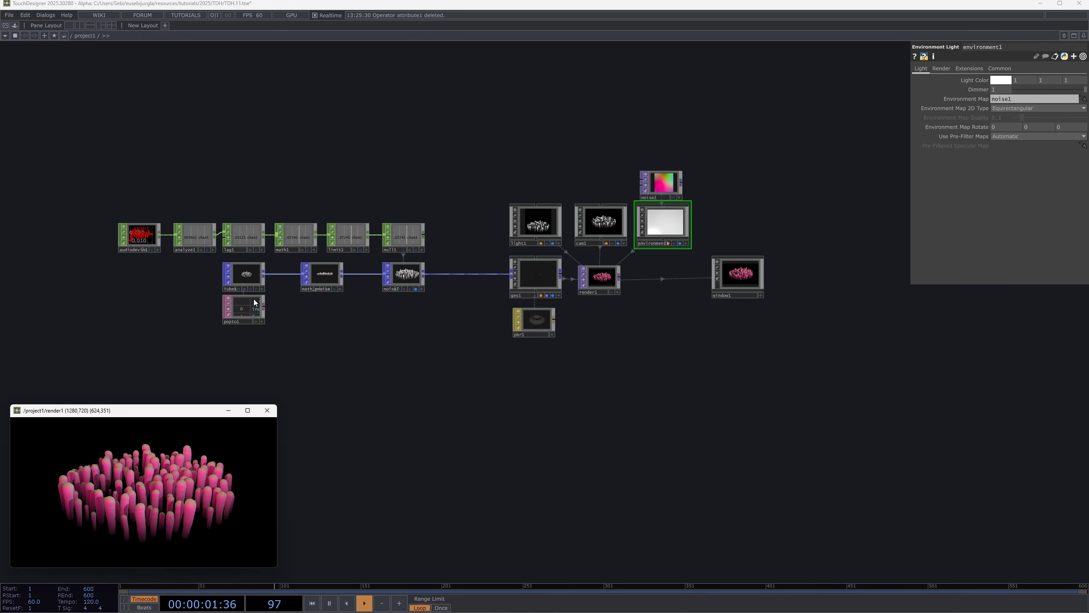
{"action": "left_click", "coordinate": [247, 277]}
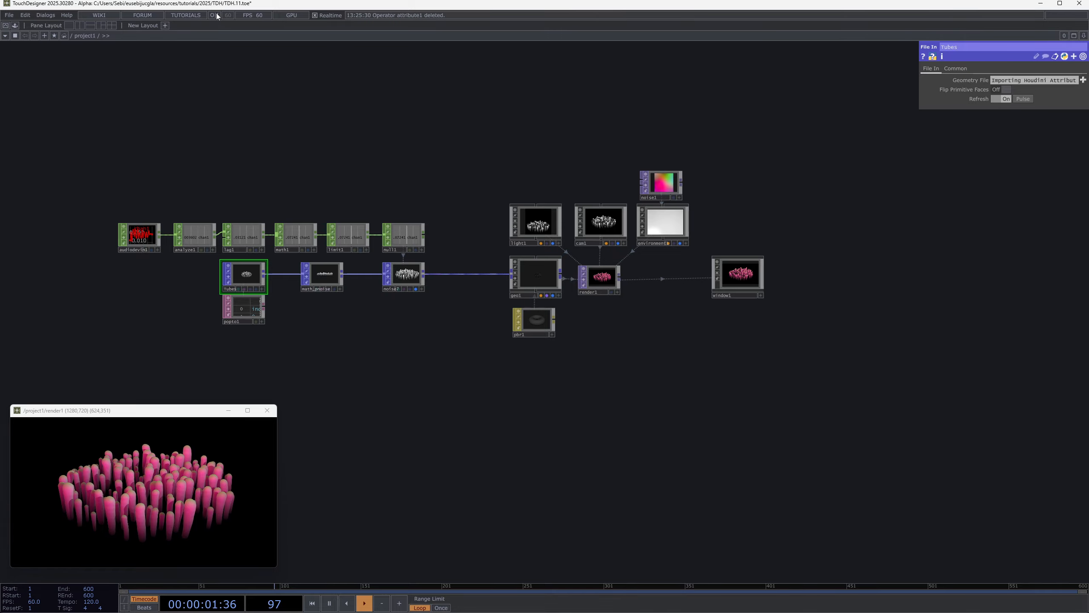
{"action": "scroll", "coordinate": [243, 275], "scroll_direction": "up", "scroll_amount": 5}
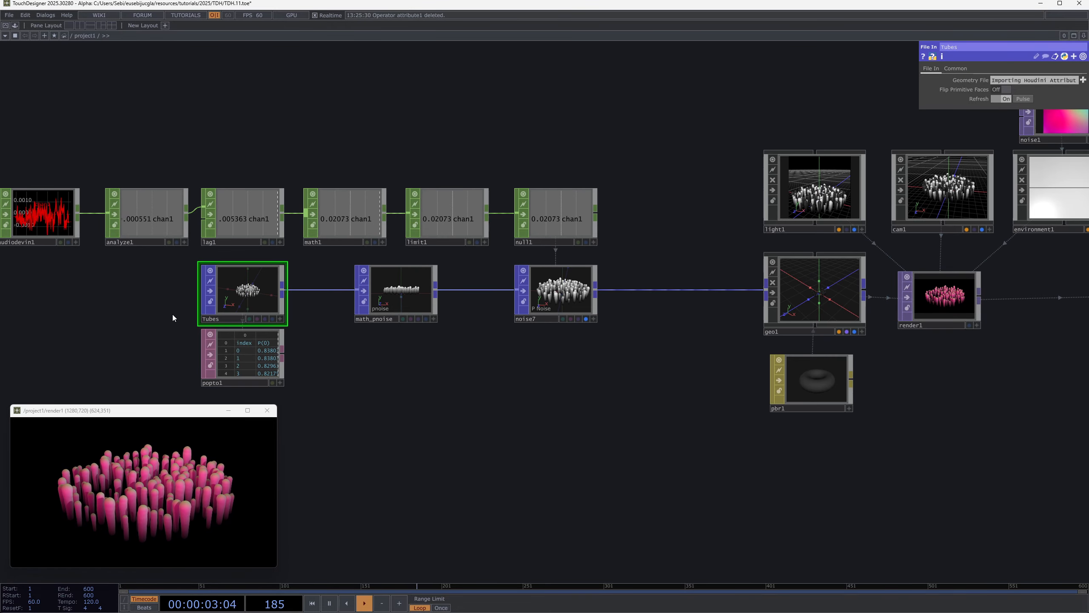
{"action": "left_click_drag", "start_coordinate": [920, 82], "coordinate": [482, 88]}
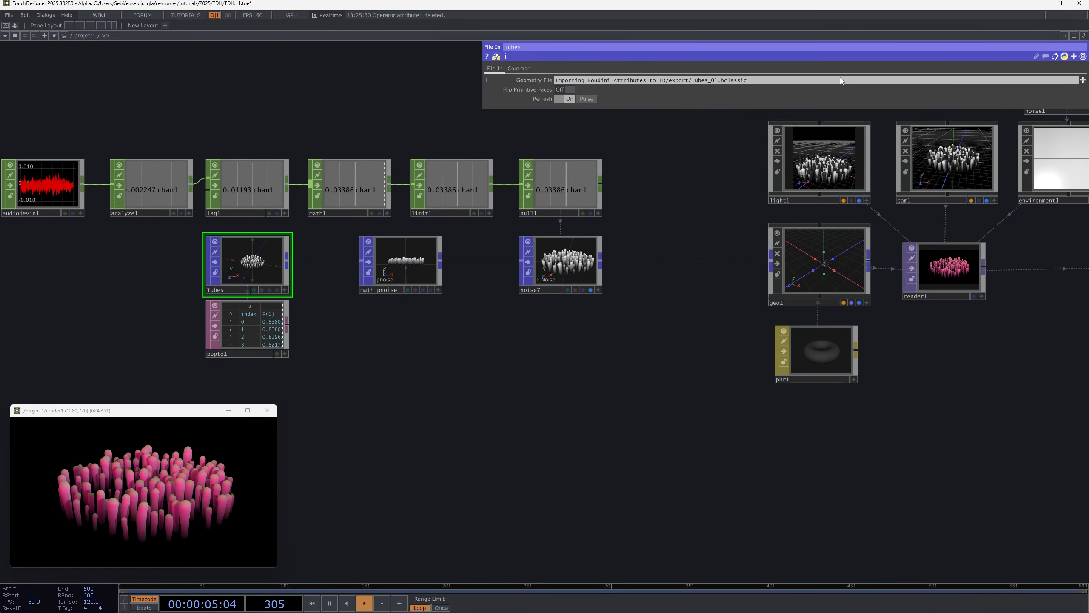
{"action": "left_click_drag", "start_coordinate": [756, 82], "coordinate": [721, 82]}
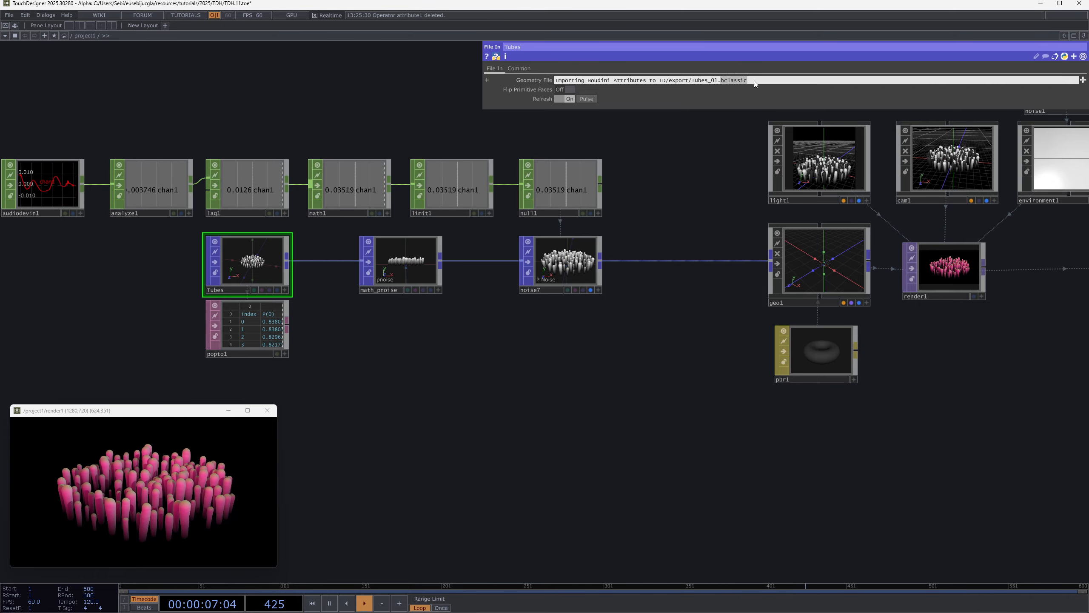
{"action": "left_click", "coordinate": [182, 290]}
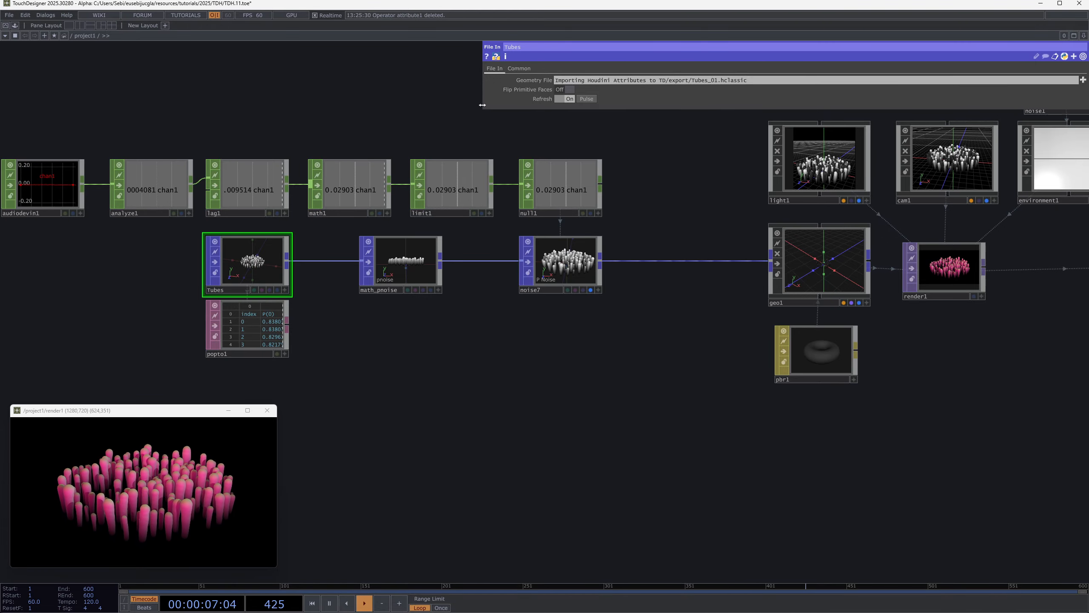
{"action": "left_click_drag", "start_coordinate": [480, 105], "coordinate": [601, 105]}
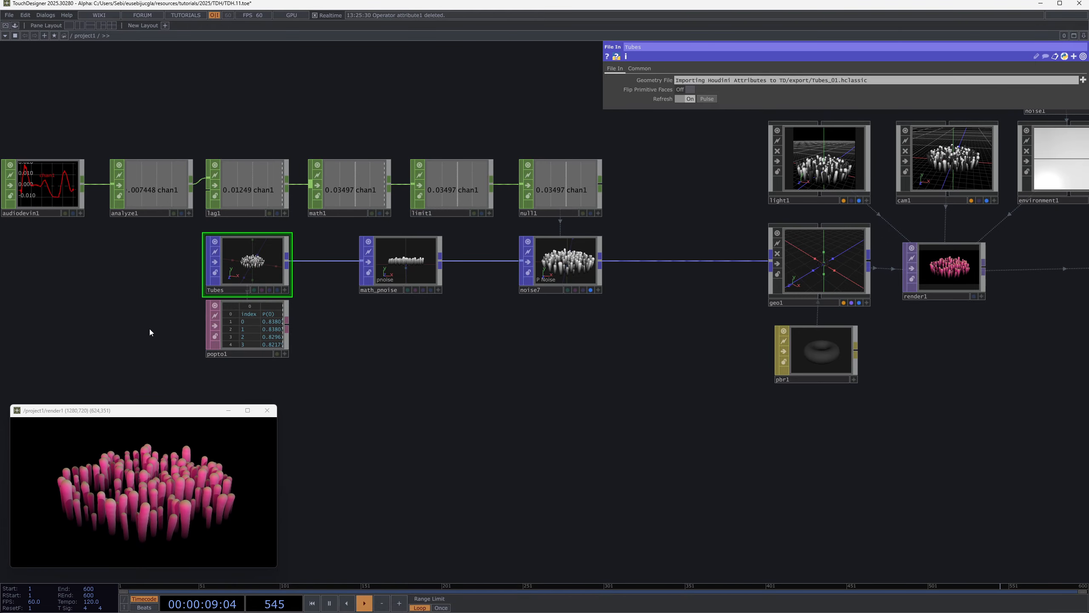
Examine the imported point attributes of Tubes in the popto1 table, from P and Color through class, mask and pnoise
{"action": "scroll", "coordinate": [150, 328], "scroll_direction": "up", "scroll_amount": 5}
{"action": "scroll", "coordinate": [368, 268], "scroll_direction": "up", "scroll_amount": 1}
{"action": "scroll", "coordinate": [367, 268], "scroll_direction": "up", "scroll_amount": 3}
{"action": "left_click_drag", "start_coordinate": [842, 232], "coordinate": [785, 388]}
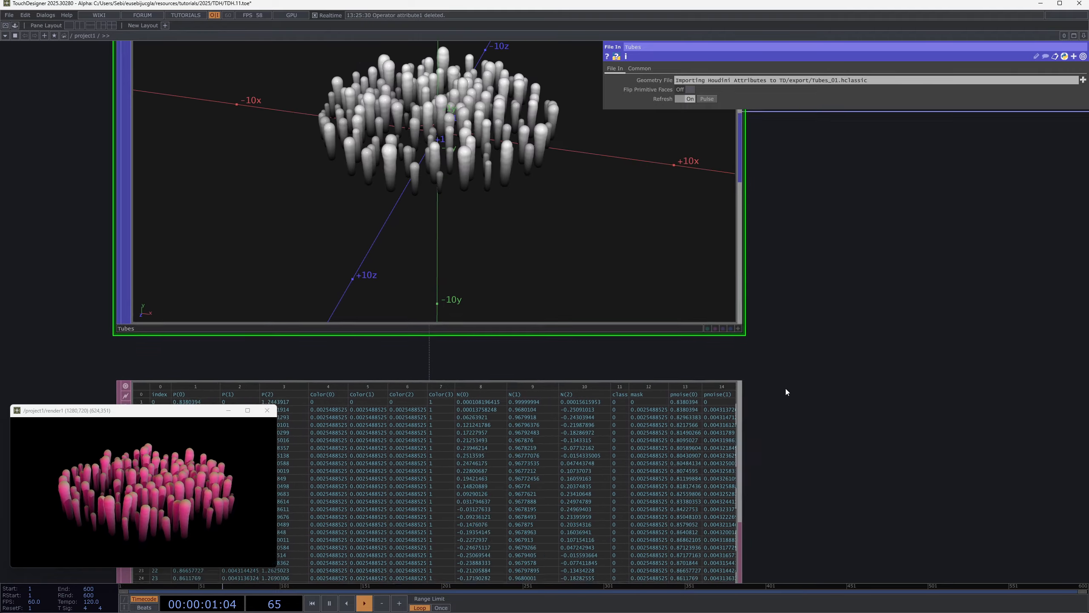
{"action": "left_click", "coordinate": [718, 391]}
{"action": "left_click_drag", "start_coordinate": [560, 358], "coordinate": [602, 239]}
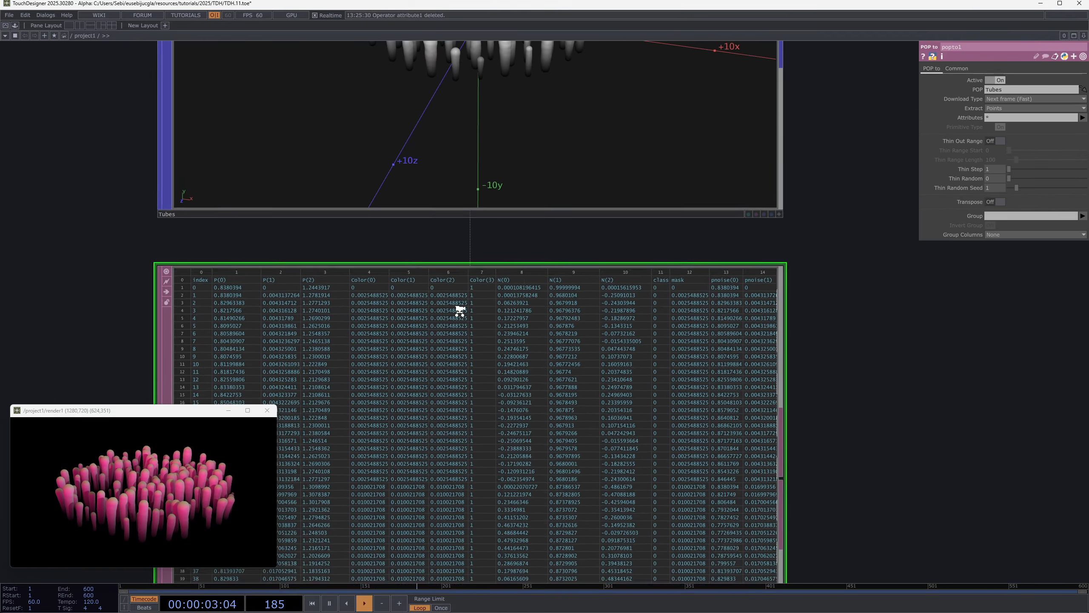
{"action": "scroll", "coordinate": [457, 309], "scroll_direction": "up", "scroll_amount": 2}
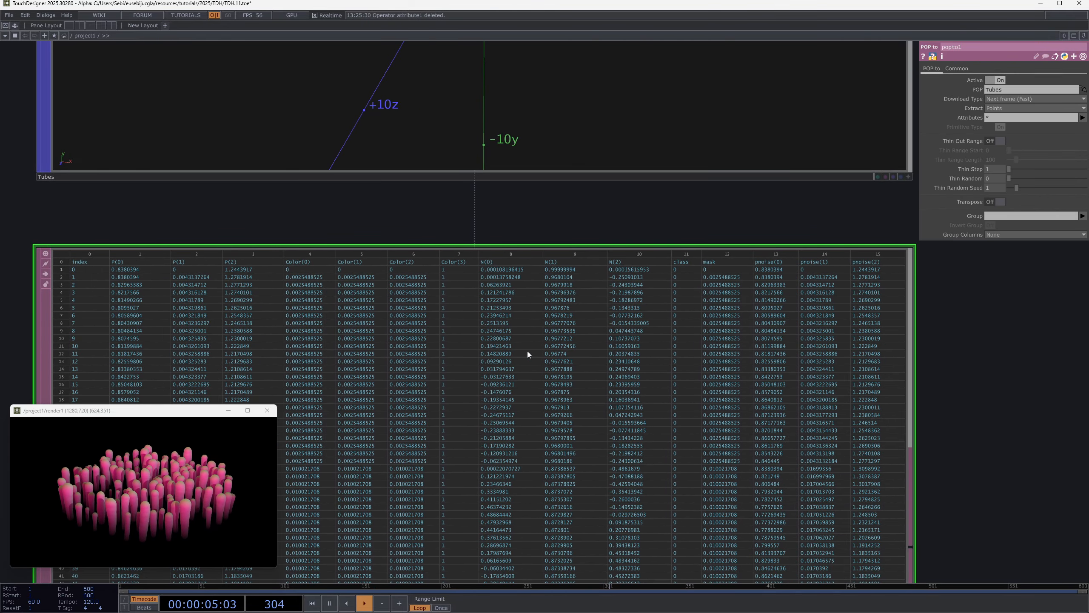
{"action": "scroll", "coordinate": [553, 356], "scroll_direction": "down", "scroll_amount": 8}
{"action": "scroll", "coordinate": [506, 397], "scroll_direction": "up", "scroll_amount": 4}
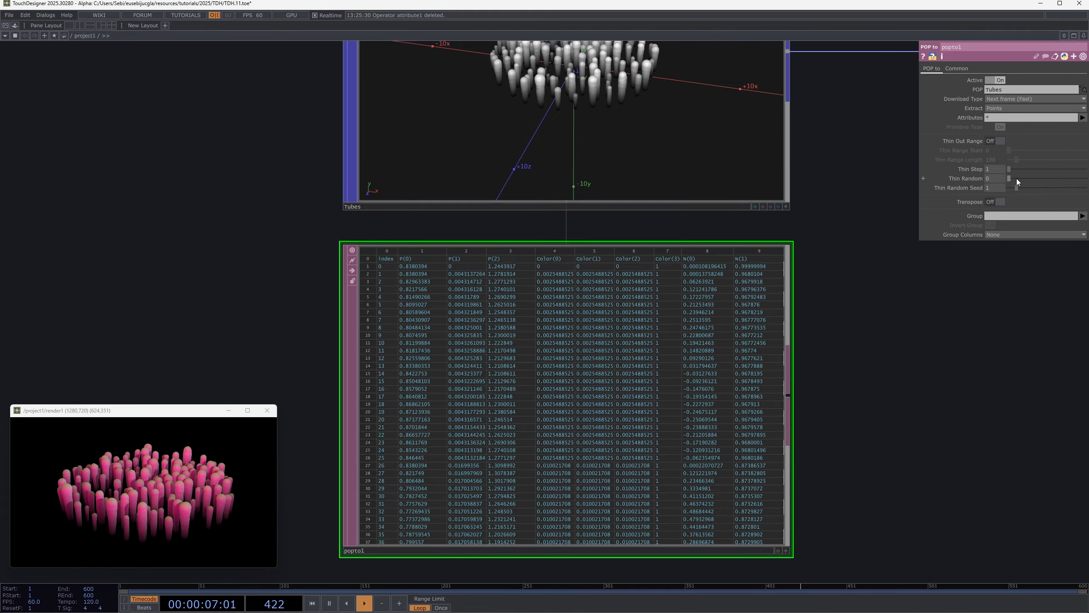
Set Thin Random of popto1 to 0.95 and review the class, mask and pnoise columns of the thinned table
{"action": "left_click_drag", "start_coordinate": [1018, 182], "coordinate": [1081, 178]}
{"action": "scroll", "coordinate": [639, 267], "scroll_direction": "up", "scroll_amount": 4}
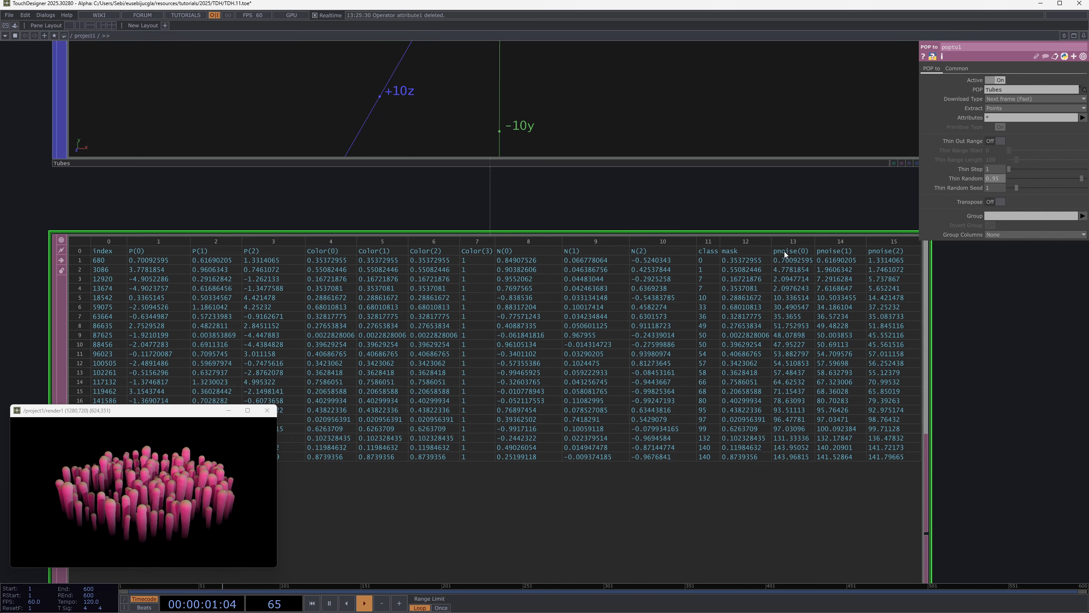
{"action": "scroll", "coordinate": [869, 248], "scroll_direction": "down", "scroll_amount": 5}
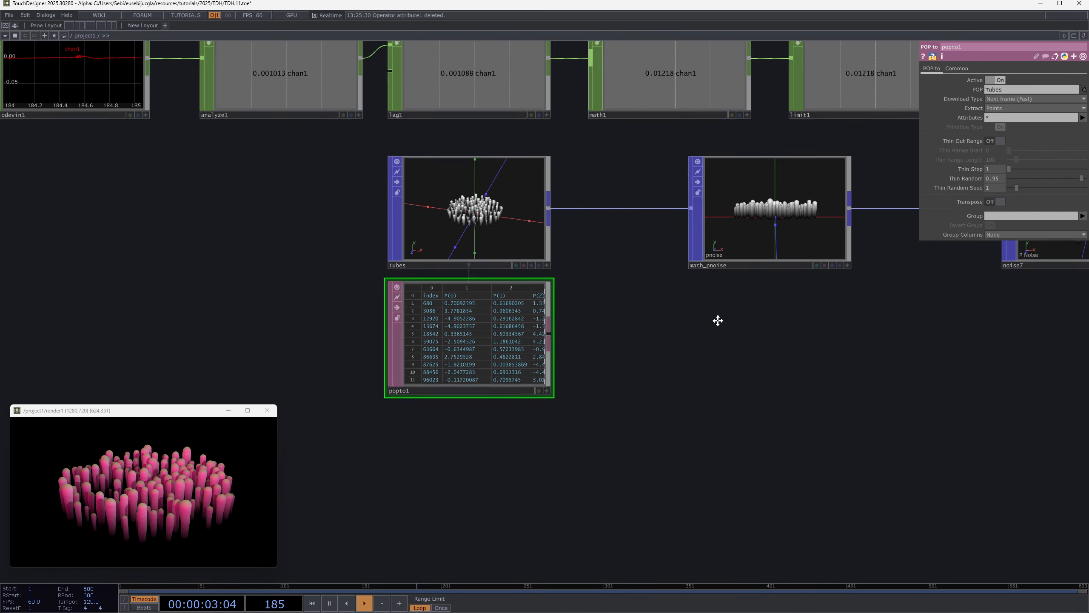
Look over the settings of math_pnoise and duplicate noise7 directly below the original
{"action": "left_click", "coordinate": [489, 247]}
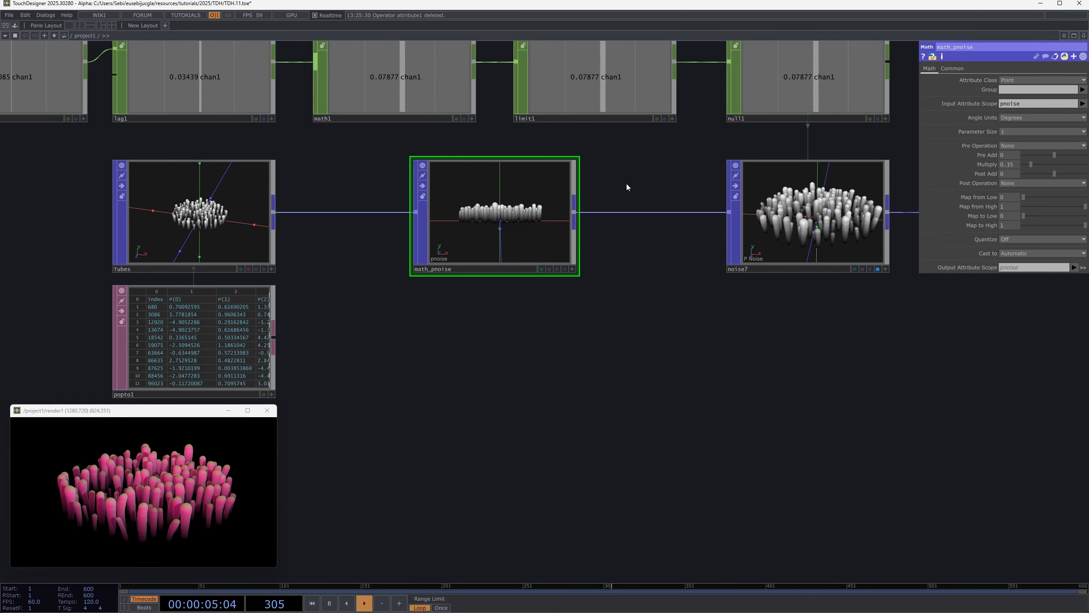
{"action": "left_click", "coordinate": [780, 253]}
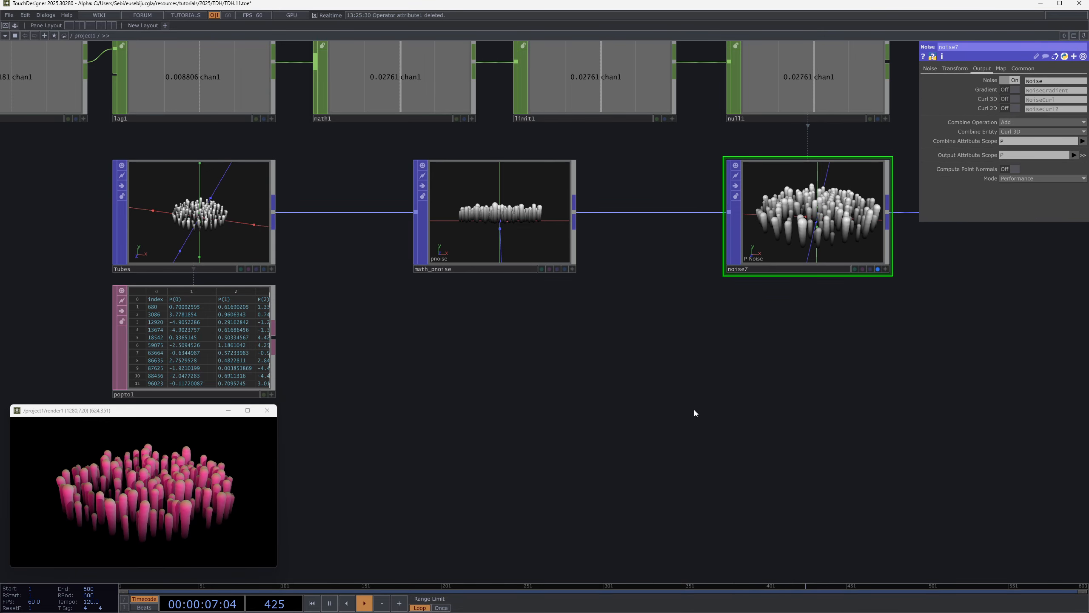
{"action": "left_click_drag", "start_coordinate": [826, 364], "coordinate": [597, 371]}
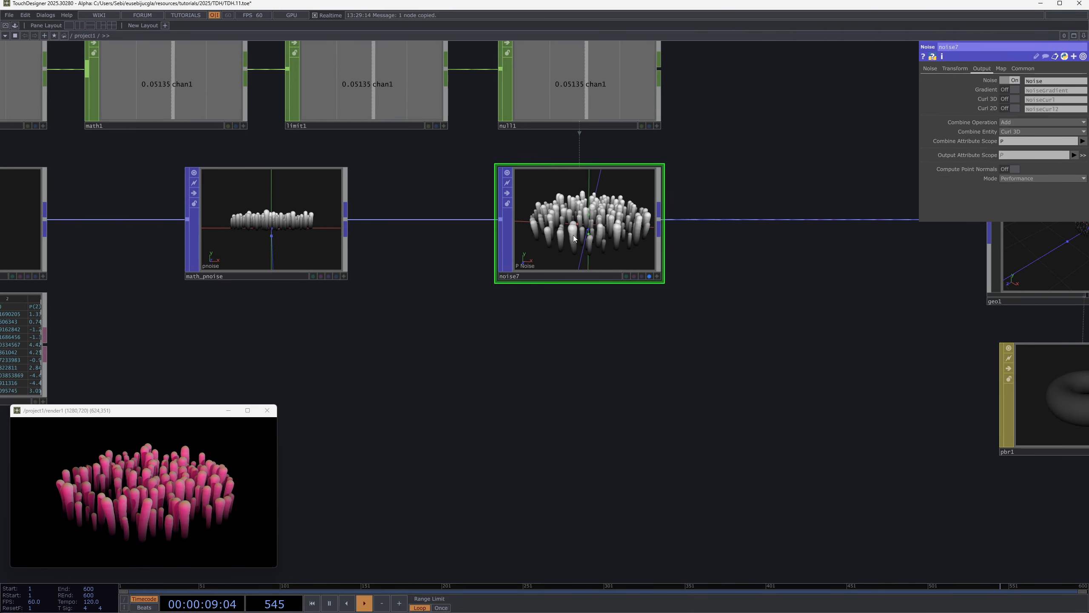
{"action": "key", "text": "ctrl+c"}
{"action": "key", "text": "ctrl+v"}
Set the Noise Lookup Attribute of the duplicated noise node to P
{"action": "left_click", "coordinate": [918, 68]}
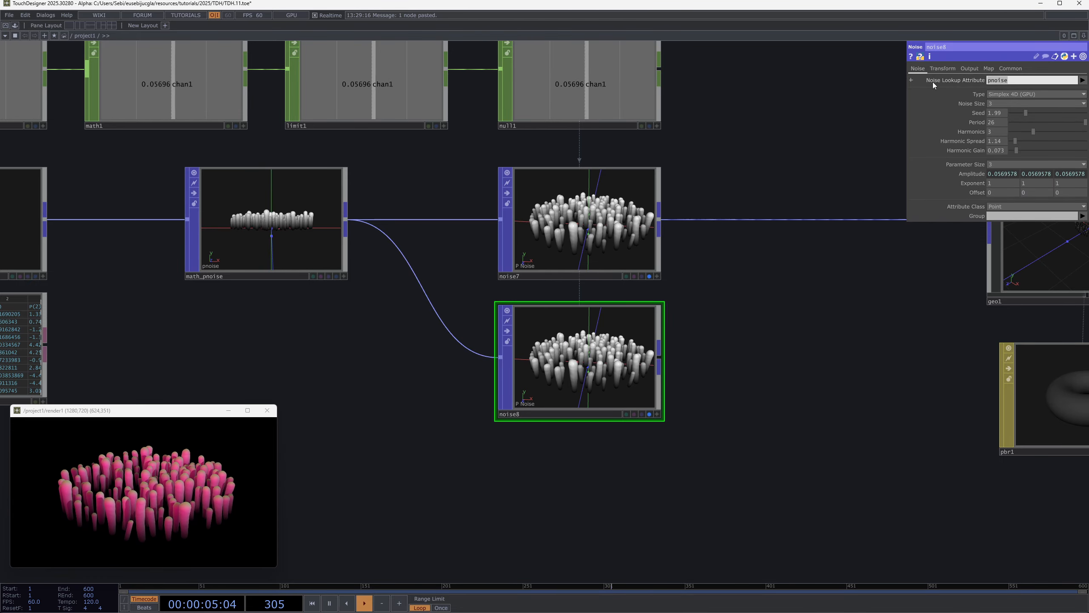
{"action": "type", "text": "P"}
{"action": "key", "text": "Return"}
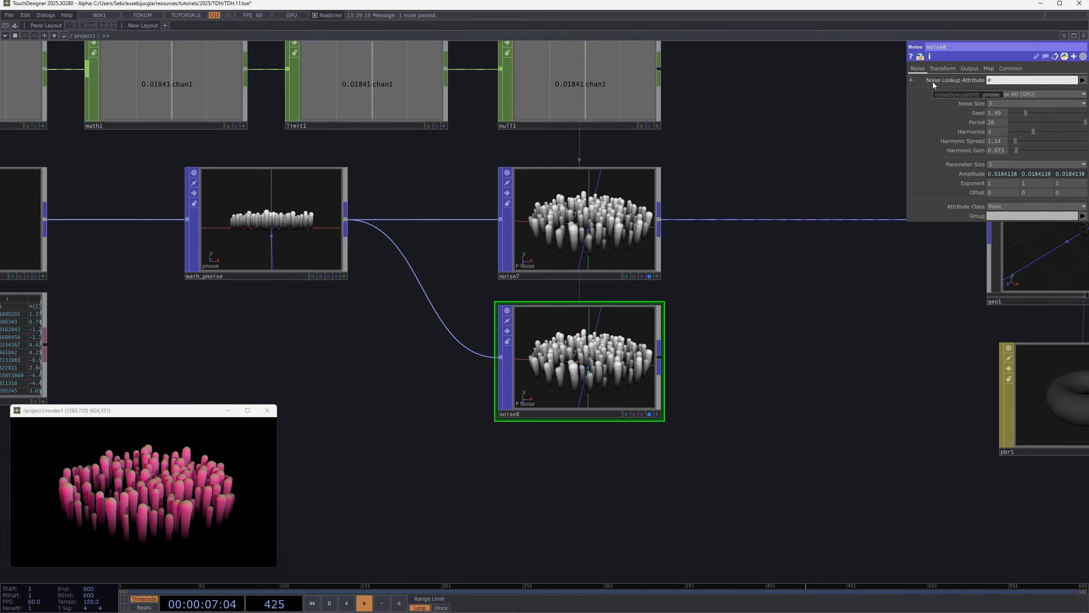
Add a fresh Noise POP to check its default Noise Lookup Attribute, and delete it again
{"action": "key", "text": "Tab"}
{"action": "type", "text": "n"}
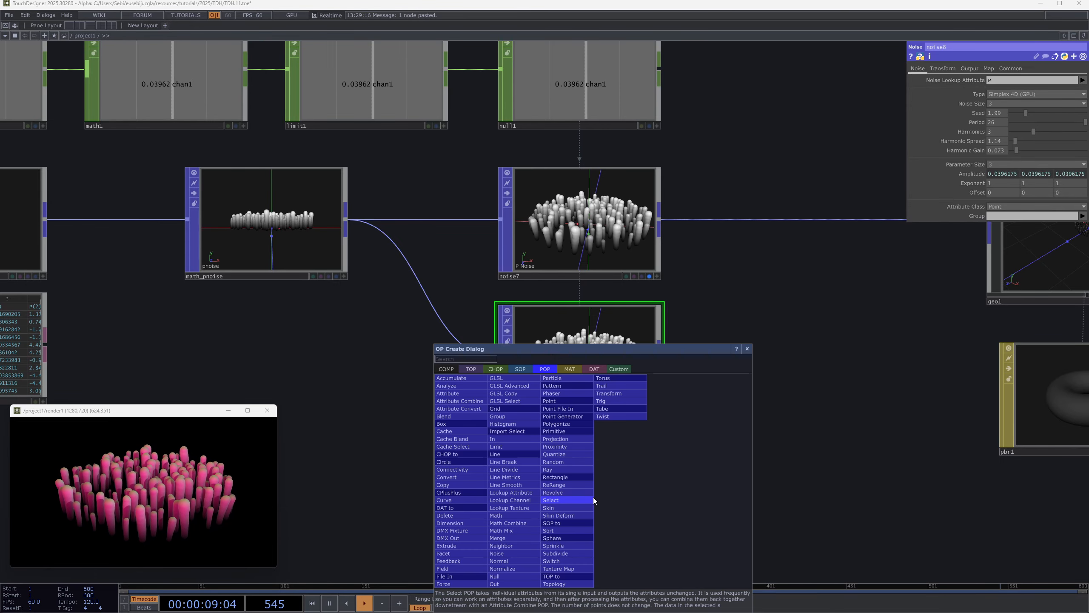
{"action": "left_click", "coordinate": [499, 553]}
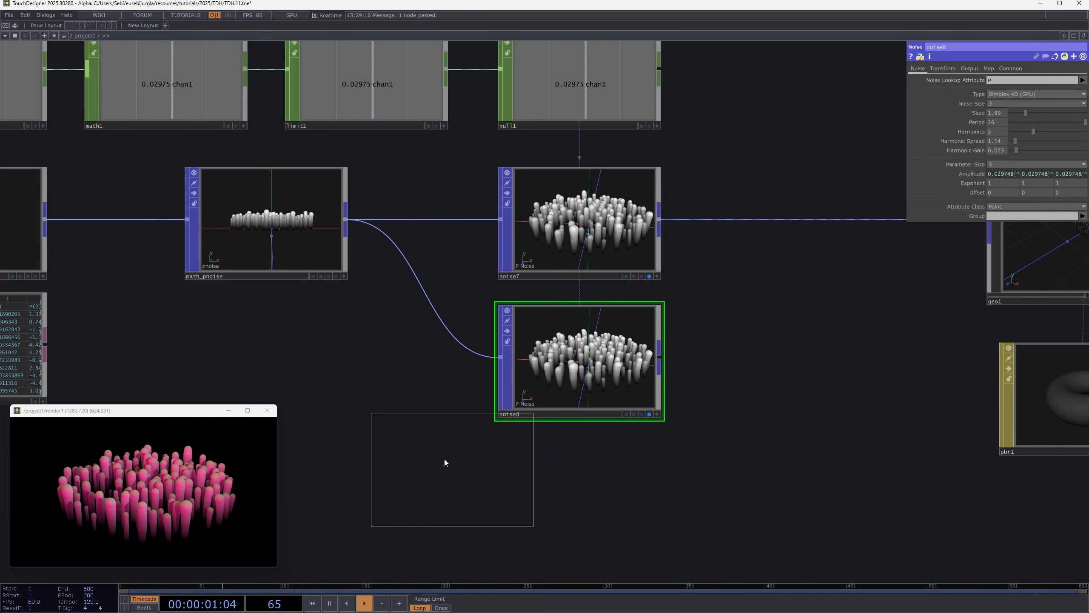
{"action": "left_click", "coordinate": [393, 436]}
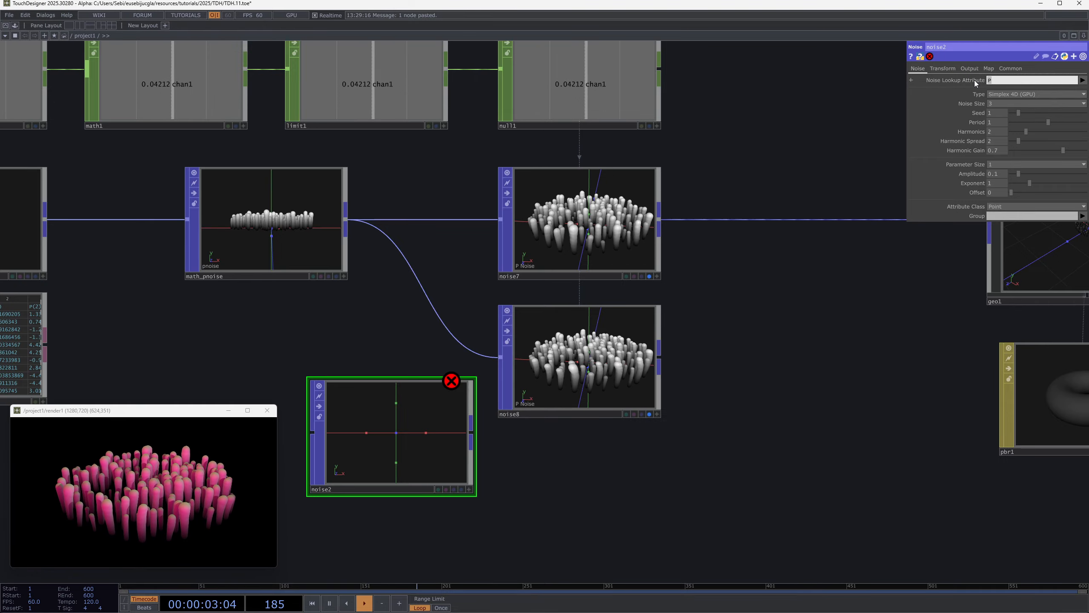
{"action": "key", "text": "Delete"}
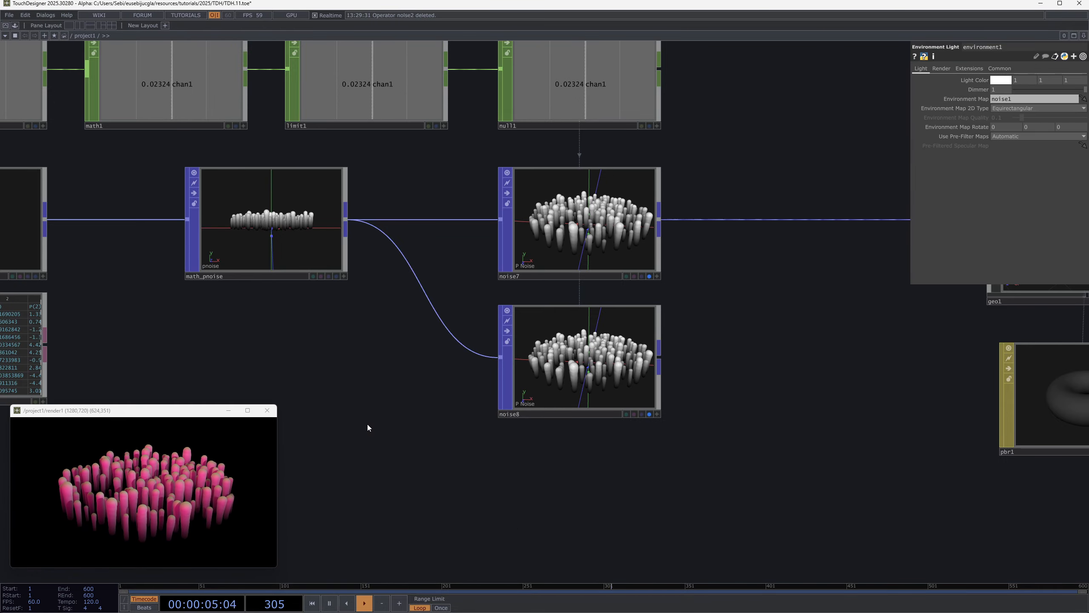
Compare the tube deformation in the noise7 and noise8 viewers side by side
{"action": "scroll", "coordinate": [610, 359], "scroll_direction": "up", "scroll_amount": 3}
{"action": "scroll", "coordinate": [679, 348], "scroll_direction": "down", "scroll_amount": 2}
{"action": "left_click_drag", "start_coordinate": [747, 309], "coordinate": [650, 323]}
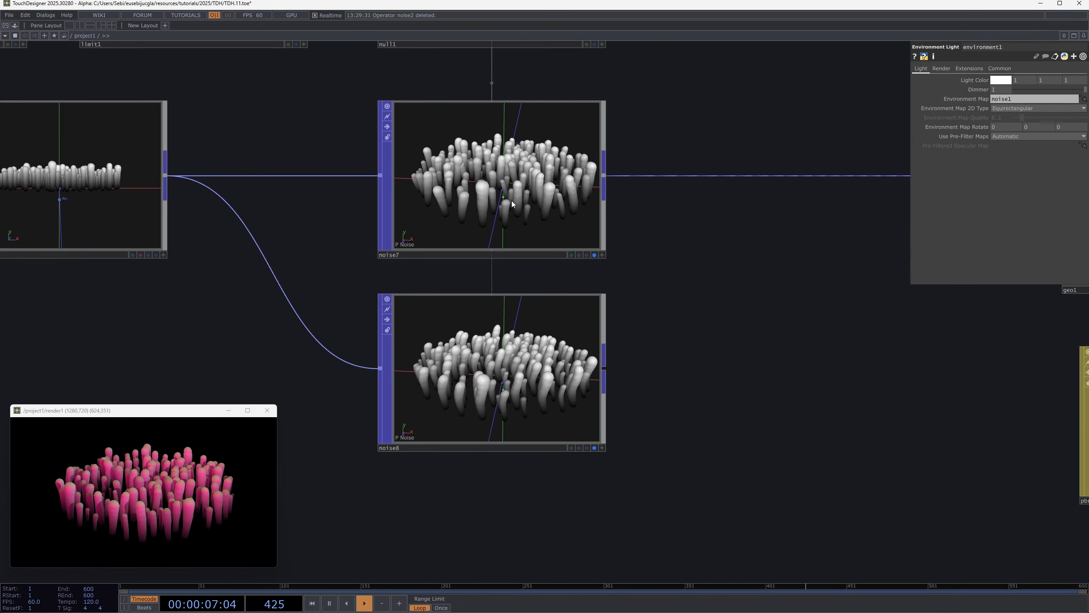
{"action": "scroll", "coordinate": [512, 203], "scroll_direction": "up", "scroll_amount": 1}
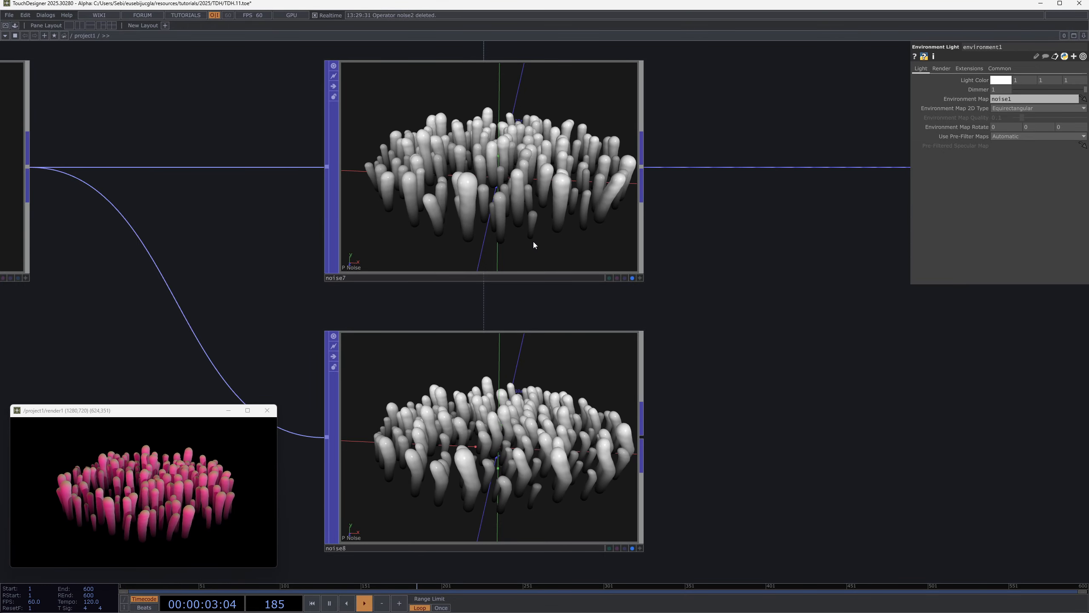
{"action": "scroll", "coordinate": [536, 301], "scroll_direction": "down", "scroll_amount": 2}
{"action": "scroll", "coordinate": [528, 302], "scroll_direction": "up", "scroll_amount": 1}
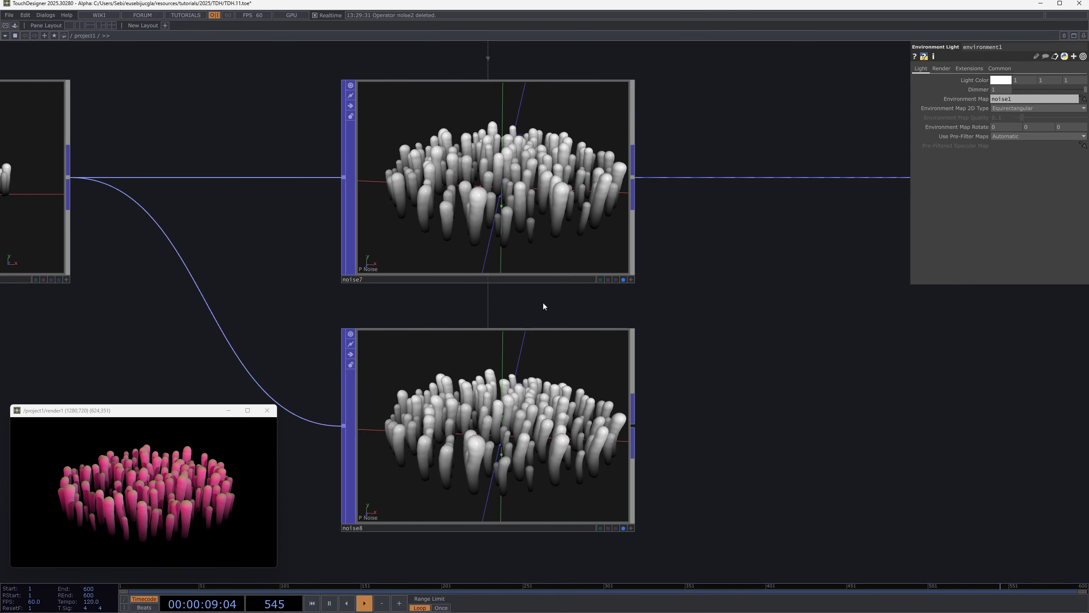
{"action": "left_click_drag", "start_coordinate": [543, 303], "coordinate": [536, 248]}
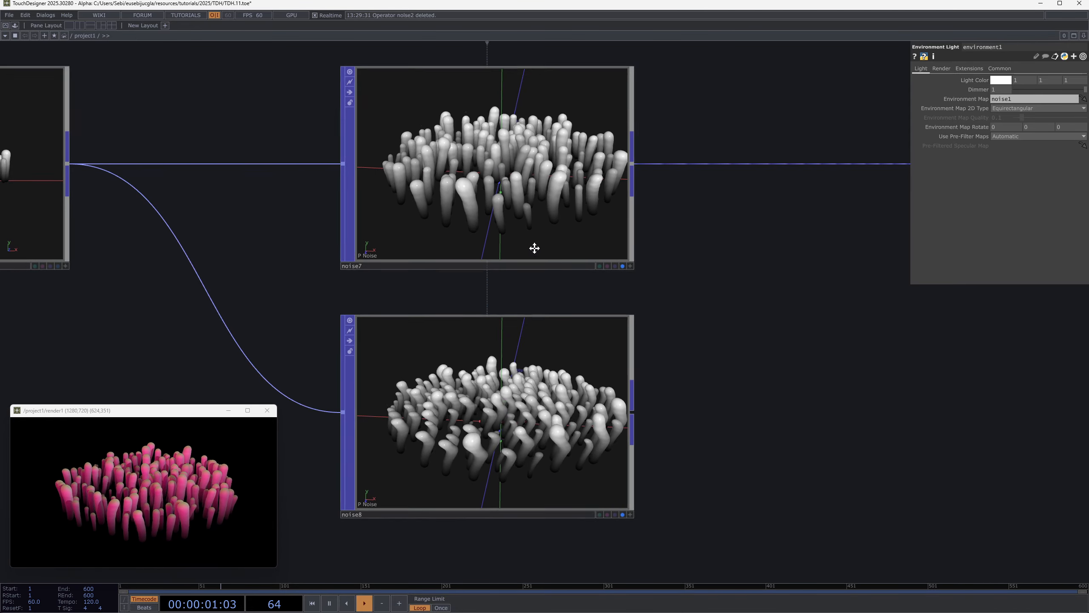
Select noise8 and examine up close how its P-driven noise bends the tubes compared with the pnoise-driven noise7
{"action": "left_click", "coordinate": [506, 330]}
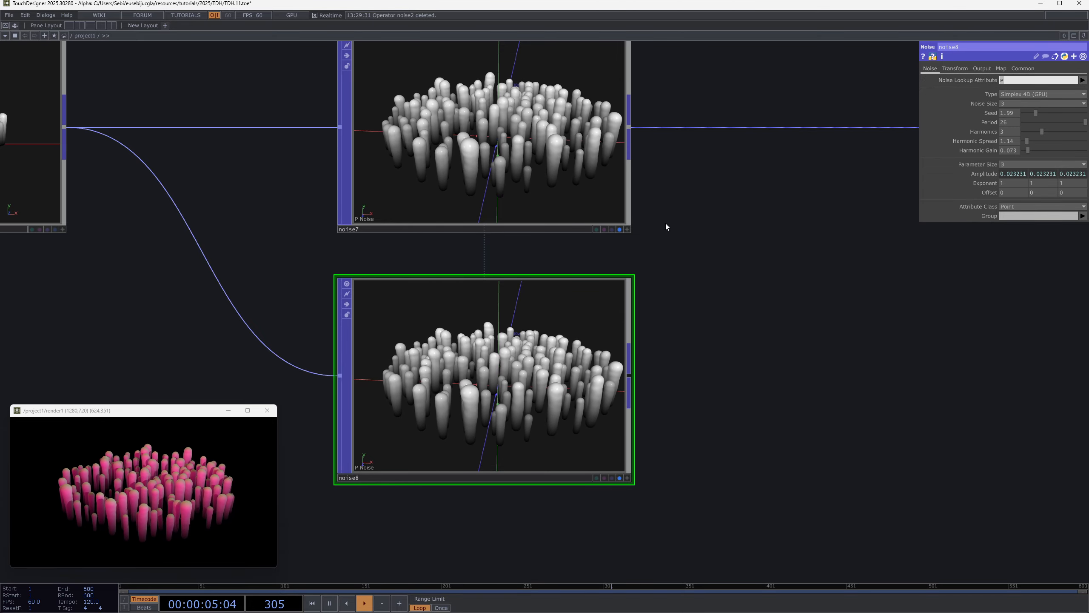
{"action": "scroll", "coordinate": [497, 419], "scroll_direction": "up", "scroll_amount": 3}
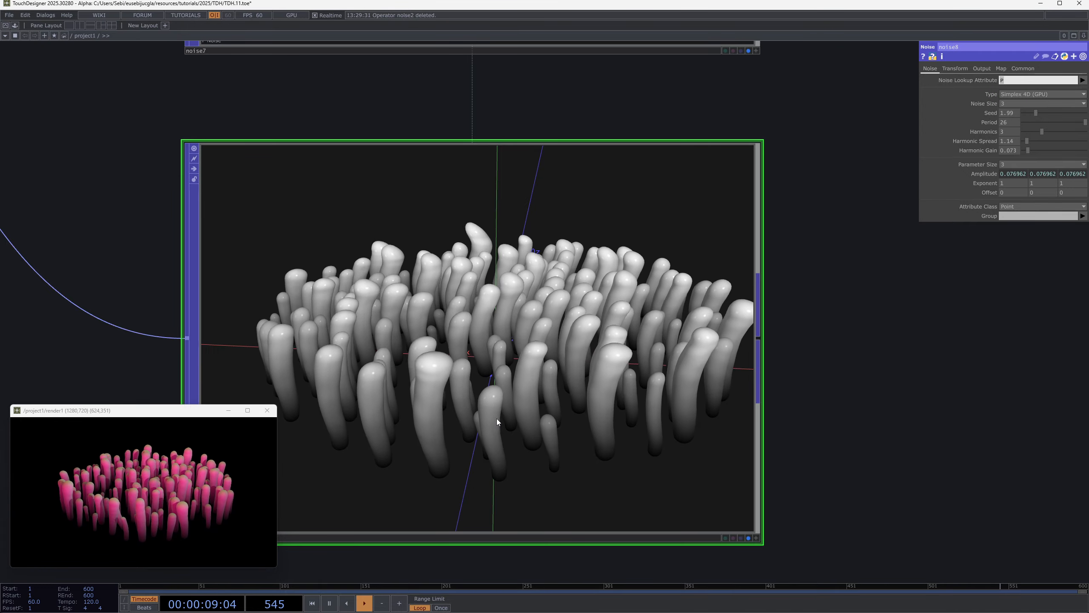
{"action": "scroll", "coordinate": [542, 312], "scroll_direction": "down", "scroll_amount": 1}
{"action": "scroll", "coordinate": [542, 312], "scroll_direction": "down", "scroll_amount": 3}
{"action": "scroll", "coordinate": [523, 219], "scroll_direction": "up", "scroll_amount": 4}
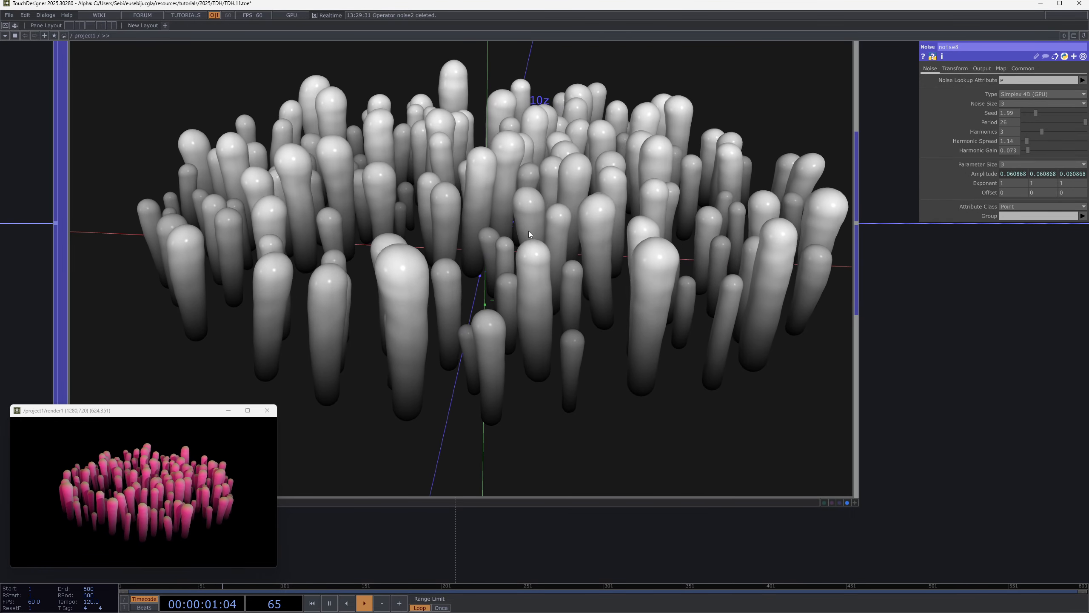
{"action": "scroll", "coordinate": [529, 251], "scroll_direction": "down", "scroll_amount": 1}
{"action": "scroll", "coordinate": [529, 250], "scroll_direction": "down", "scroll_amount": 1}
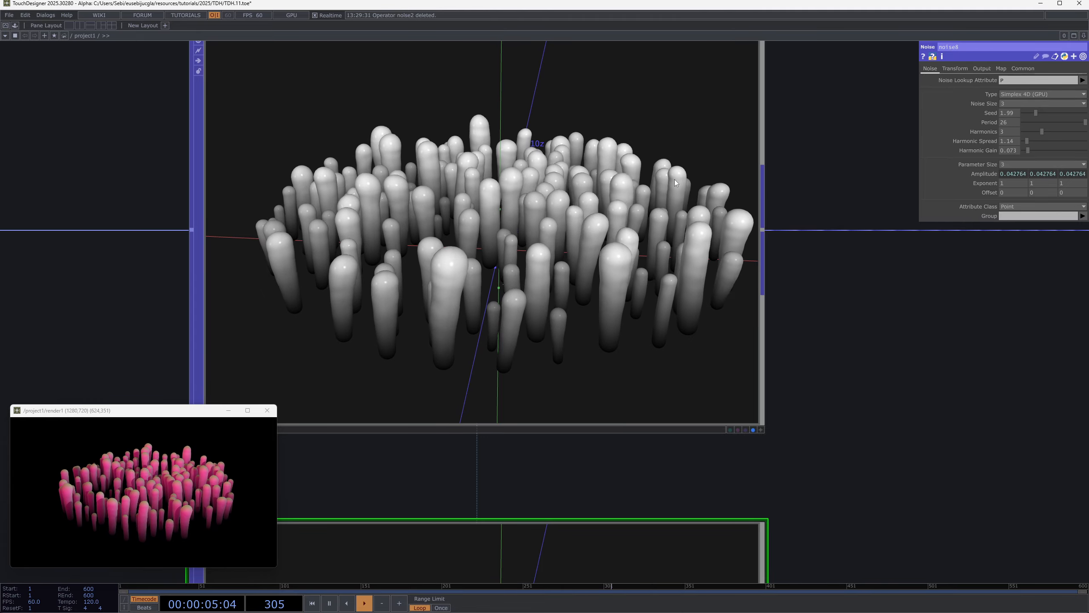
{"action": "scroll", "coordinate": [675, 189], "scroll_direction": "down", "scroll_amount": 1}
{"action": "scroll", "coordinate": [675, 190], "scroll_direction": "down", "scroll_amount": 1}
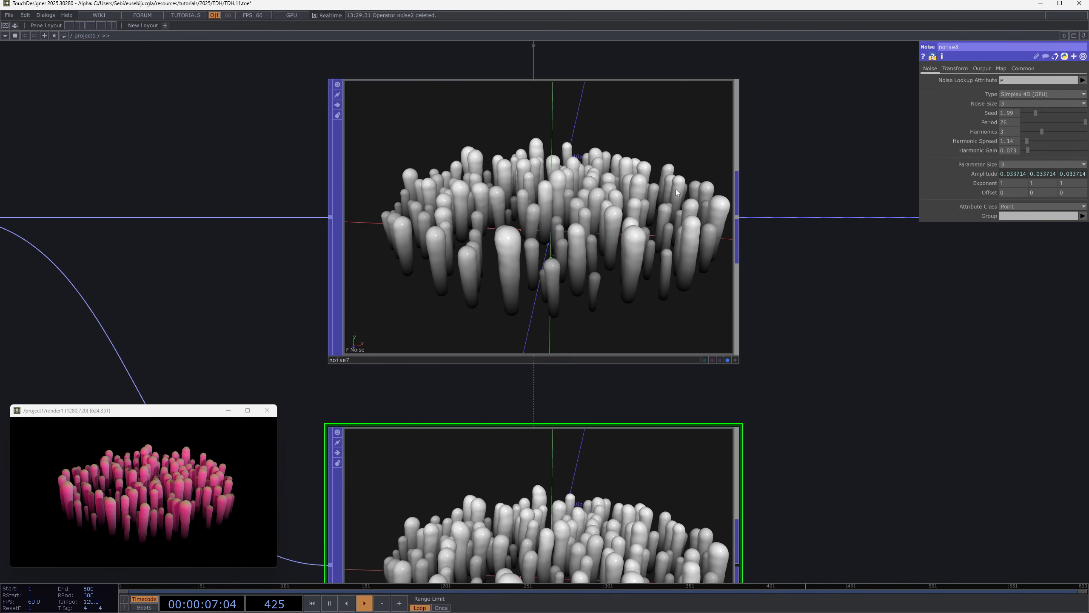
{"action": "scroll", "coordinate": [676, 189], "scroll_direction": "down", "scroll_amount": 1}
{"action": "scroll", "coordinate": [676, 189], "scroll_direction": "down", "scroll_amount": 5}
{"action": "left_click_drag", "start_coordinate": [404, 269], "coordinate": [513, 274]}
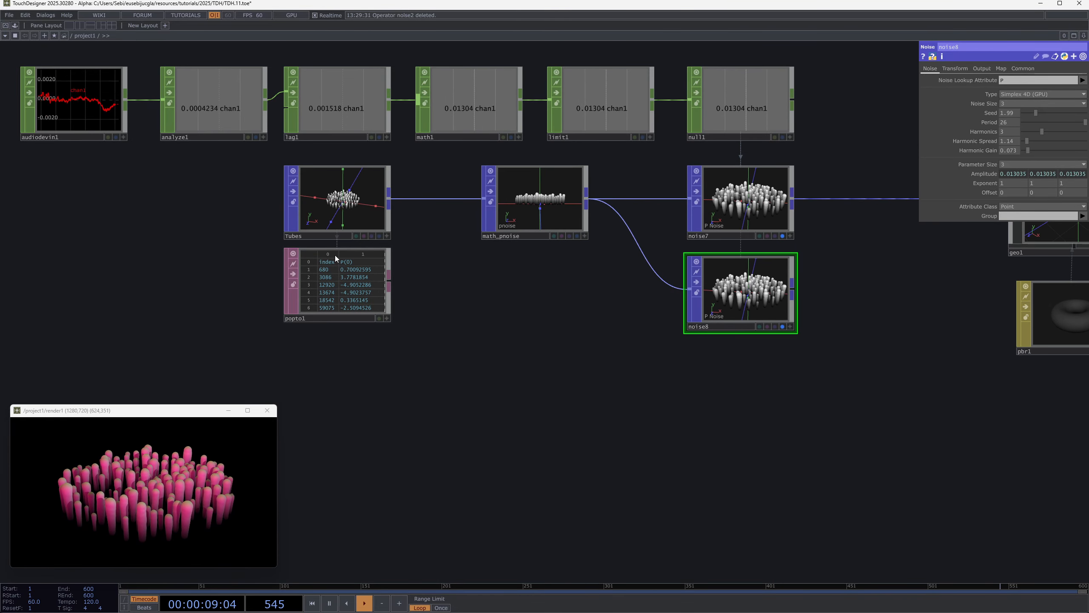
Switch to Houdini and review the @P and v@pnoise terms of the pointwrangle2 expression against a close view of the tubes
{"action": "key", "text": "alt+Tab"}
{"action": "key", "text": "alt+Tab"}
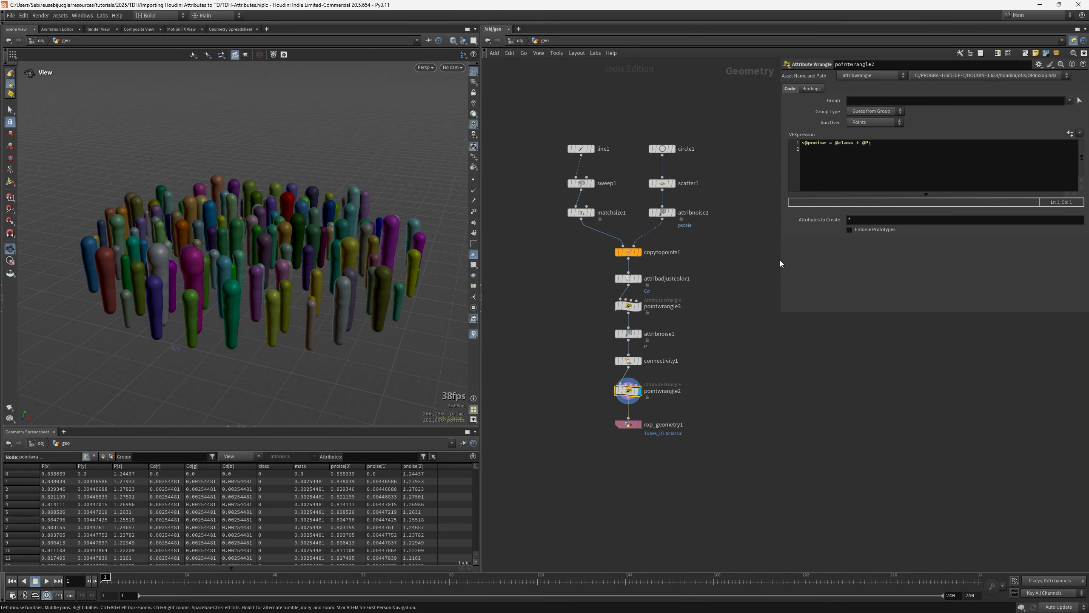
{"action": "double_click", "coordinate": [865, 143]}
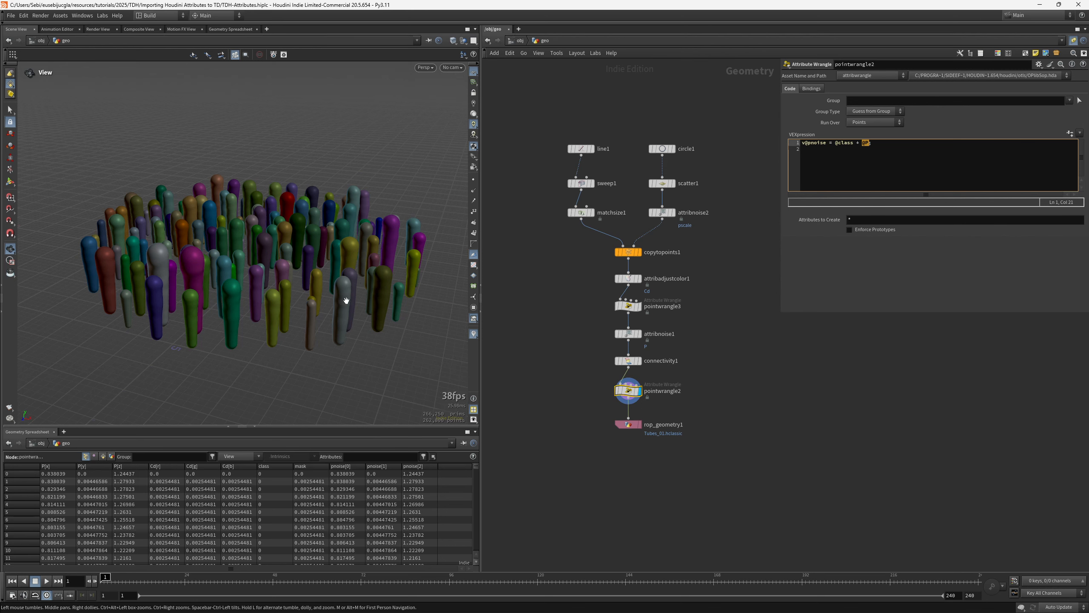
{"action": "right_click_drag", "start_coordinate": [342, 301], "coordinate": [428, 265]}
{"action": "left_click_drag", "start_coordinate": [335, 260], "coordinate": [313, 260]}
{"action": "double_click", "coordinate": [810, 144]}
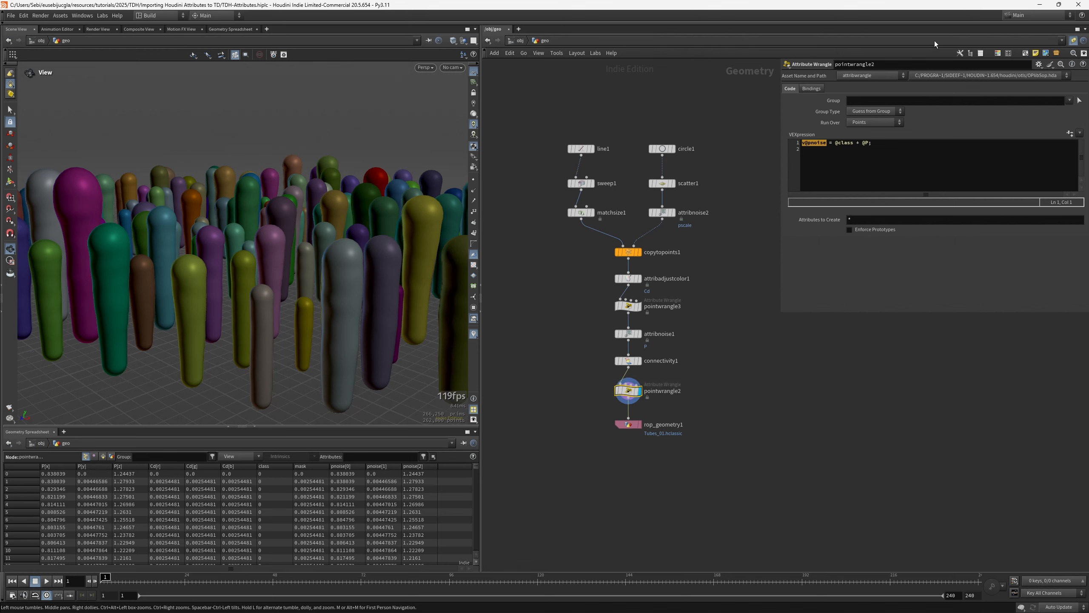
{"action": "left_click_drag", "start_coordinate": [835, 143], "coordinate": [854, 143]}
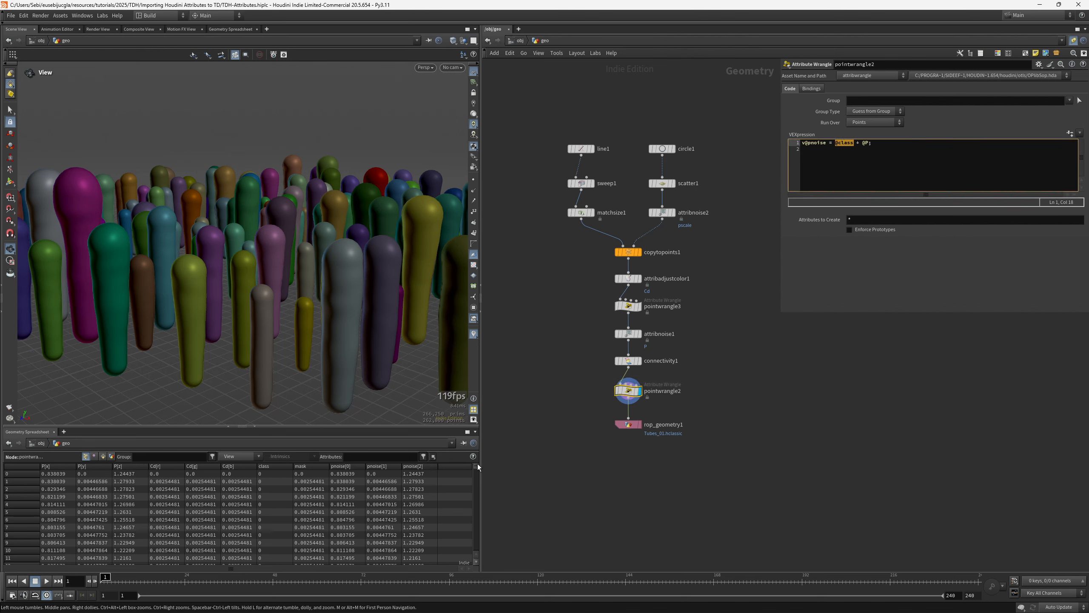
{"action": "left_click_drag", "start_coordinate": [477, 465], "coordinate": [468, 553]}
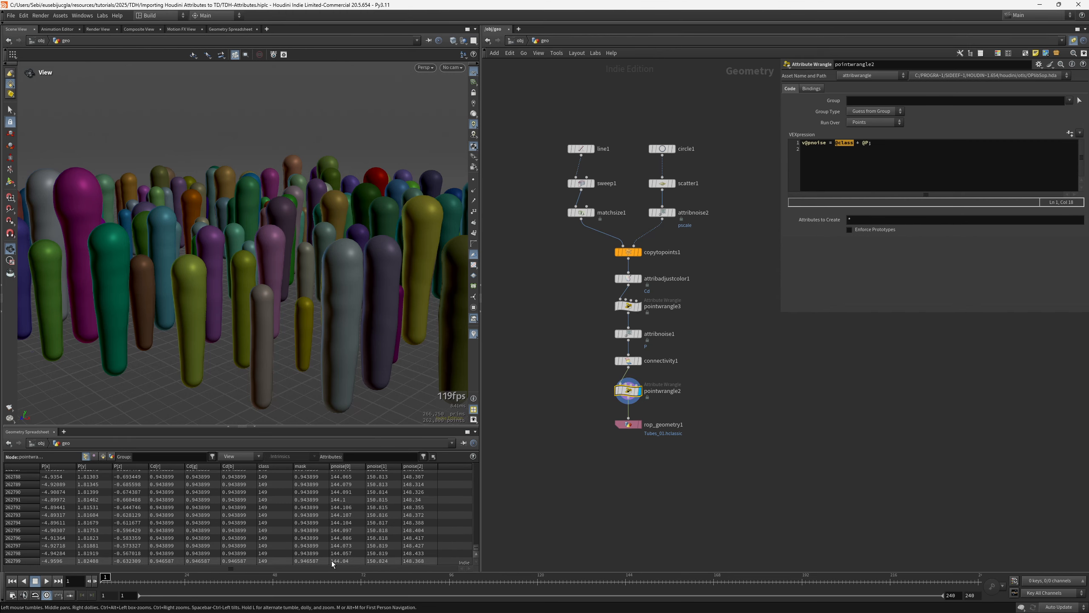
Switch to TouchDesigner and select the imported Tubes POP together with its popto1 table
{"action": "key", "text": "alt+Tab"}
{"action": "scroll", "coordinate": [570, 408], "scroll_direction": "up", "scroll_amount": 3}
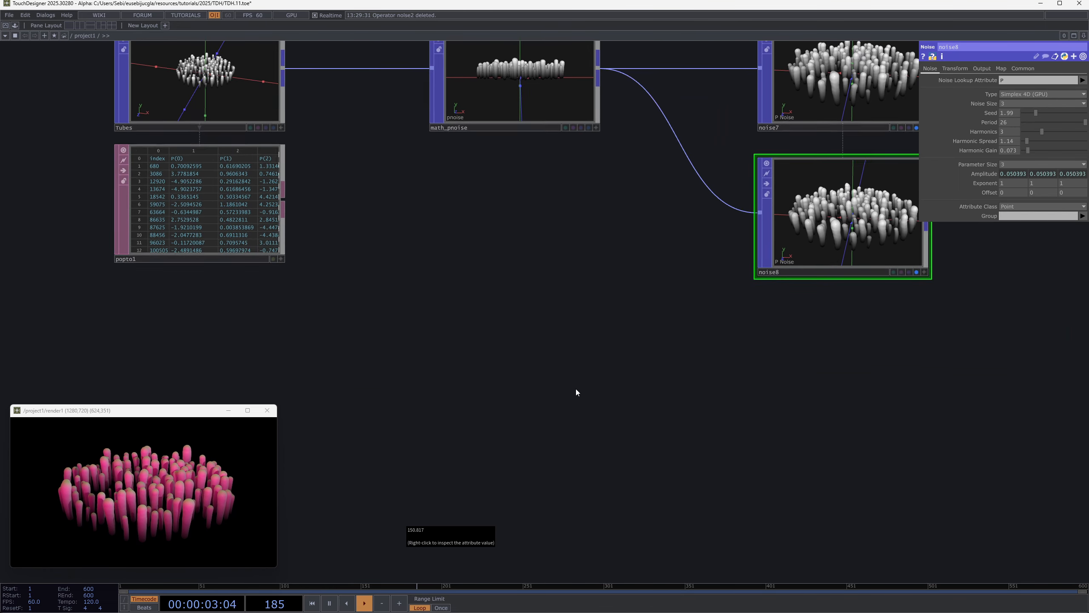
{"action": "scroll", "coordinate": [557, 403], "scroll_direction": "down", "scroll_amount": 5}
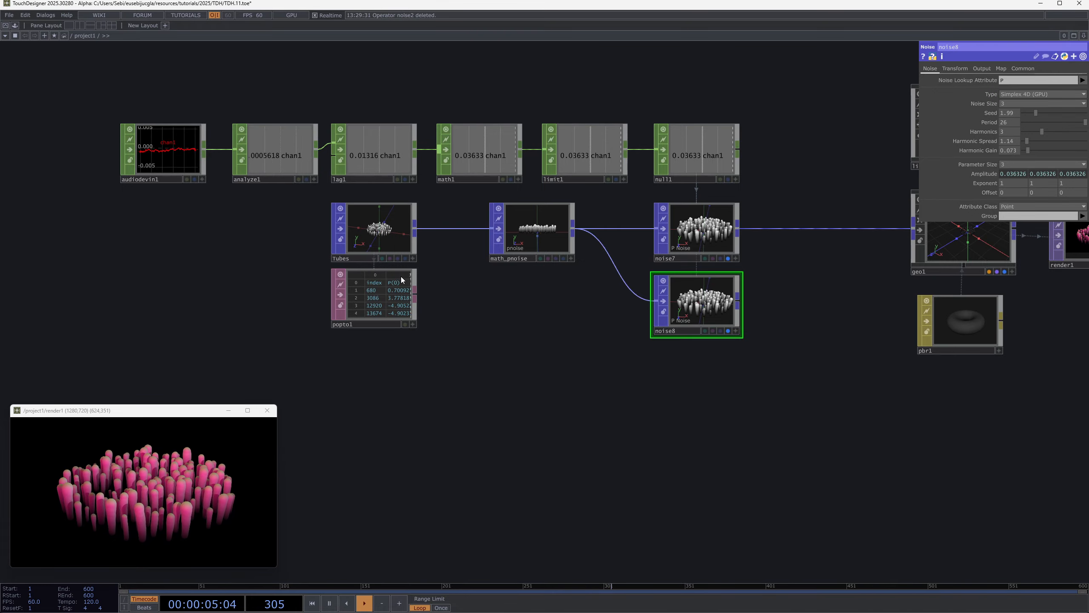
{"action": "left_click_drag", "start_coordinate": [588, 434], "coordinate": [472, 429]}
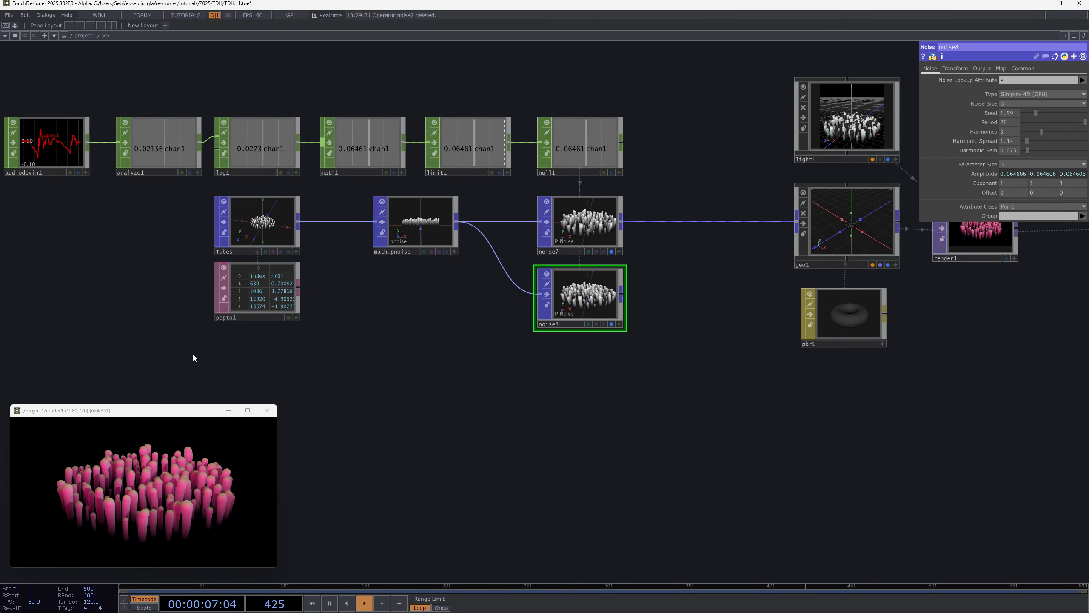
{"action": "right_click_drag", "start_coordinate": [193, 354], "coordinate": [318, 193]}
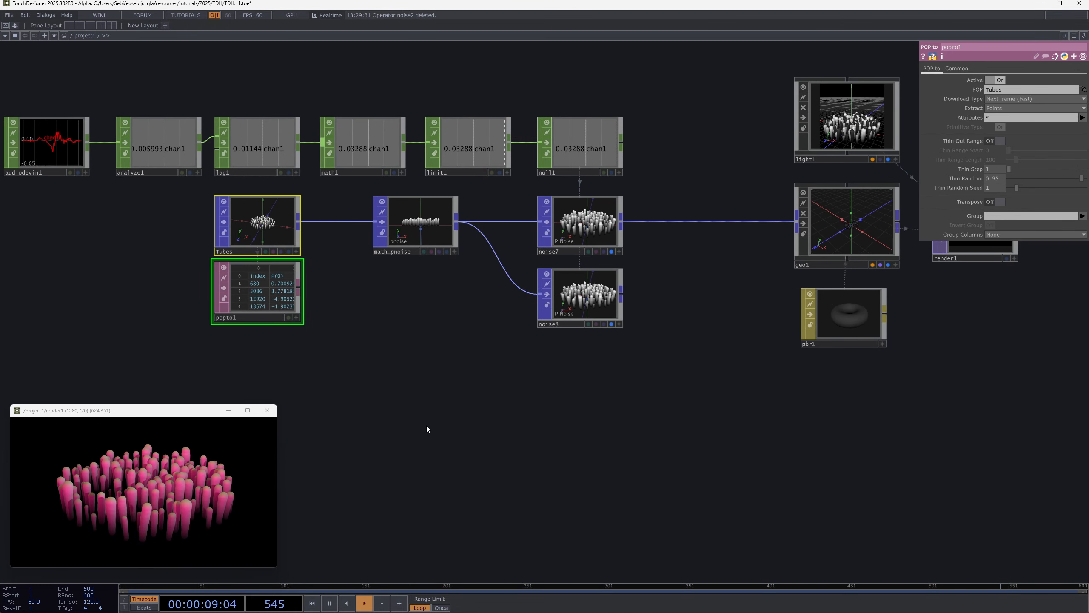
{"action": "left_click_drag", "start_coordinate": [526, 359], "coordinate": [497, 364]}
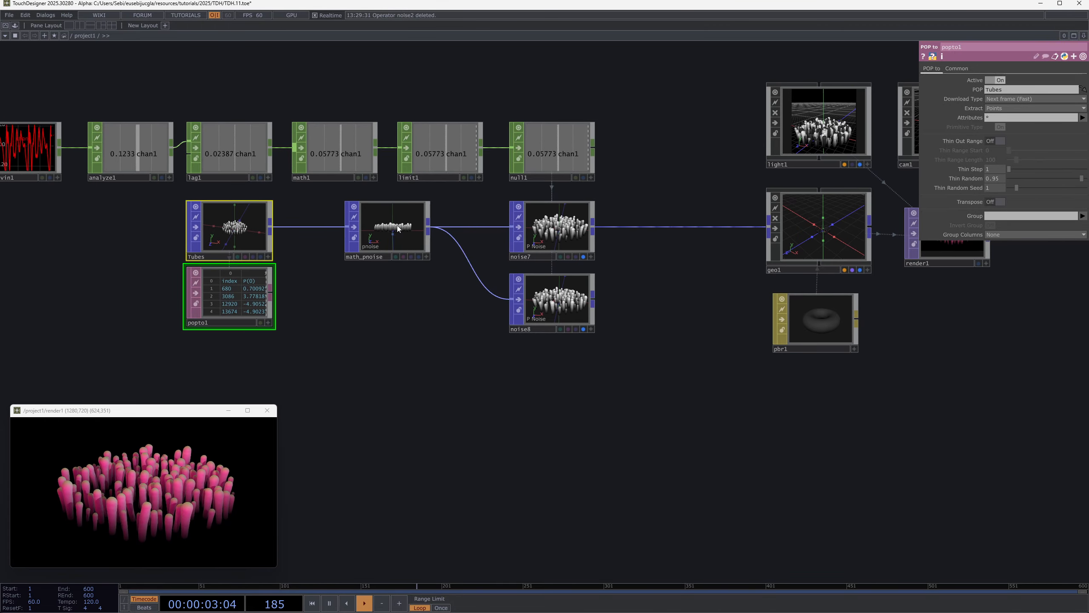
Select math_pnoise to review its settings and examine the resulting per-tube noise up close in the noise7 viewer
{"action": "scroll", "coordinate": [575, 243], "scroll_direction": "up", "scroll_amount": 5}
{"action": "left_click", "coordinate": [124, 228]}
{"action": "left_click_drag", "start_coordinate": [235, 332], "coordinate": [486, 350]}
{"action": "left_click_drag", "start_coordinate": [898, 374], "coordinate": [820, 388]}
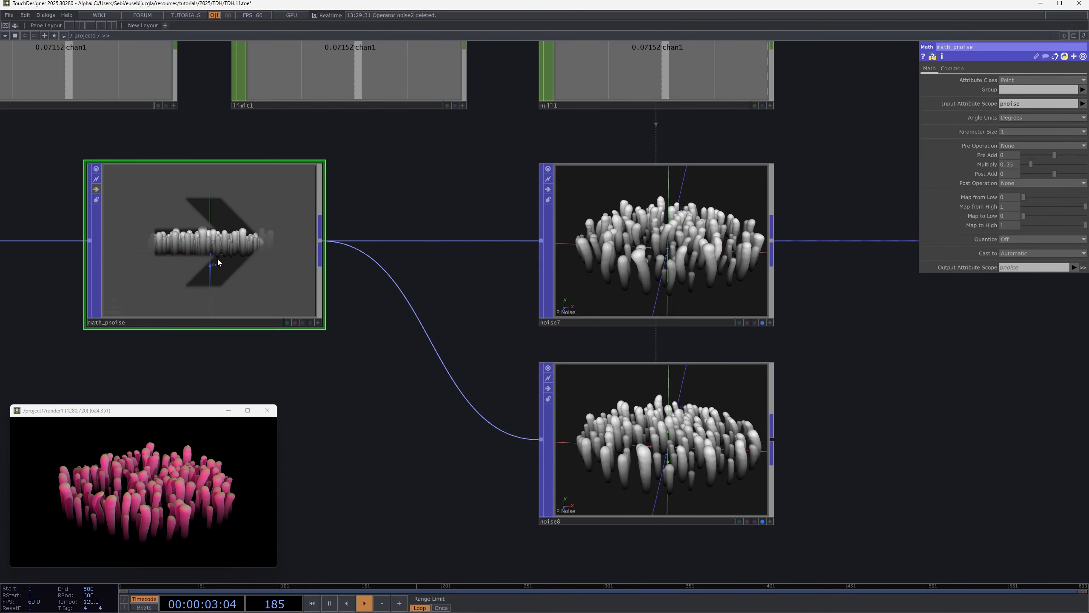
{"action": "scroll", "coordinate": [739, 243], "scroll_direction": "up", "scroll_amount": 3}
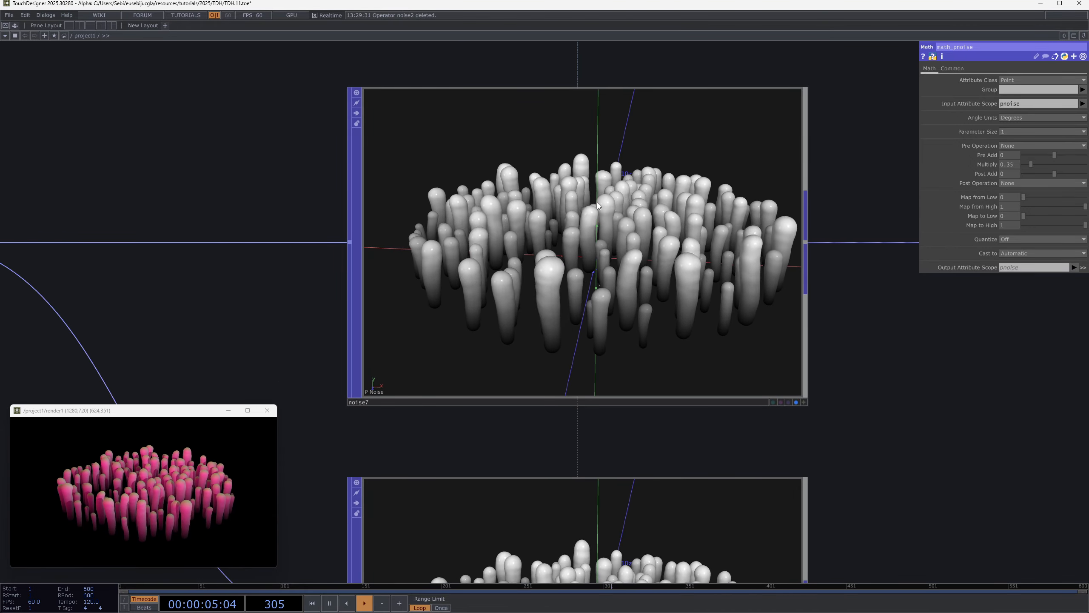
{"action": "scroll", "coordinate": [597, 203], "scroll_direction": "up", "scroll_amount": 4}
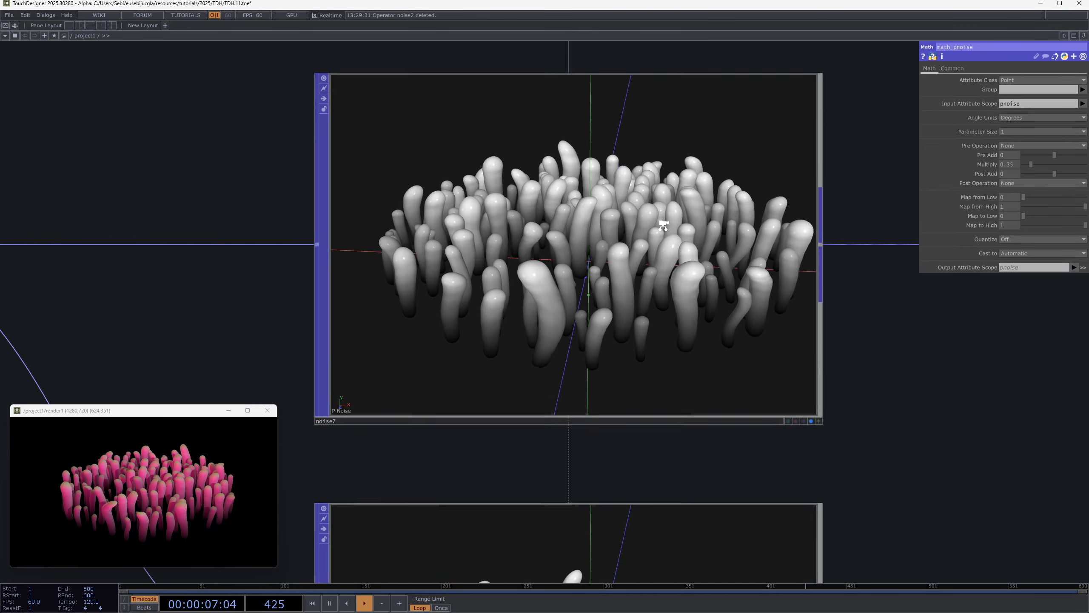
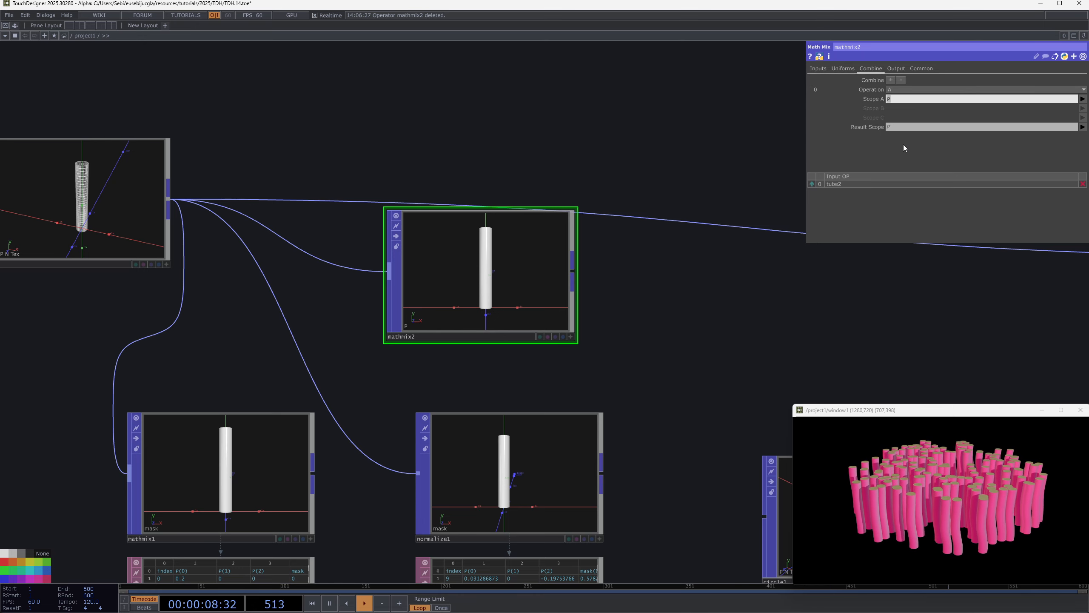
Set the Result Scope of mathmix2 to mask and view the attribute in the popto4 table
{"action": "key", "text": "Tab"}
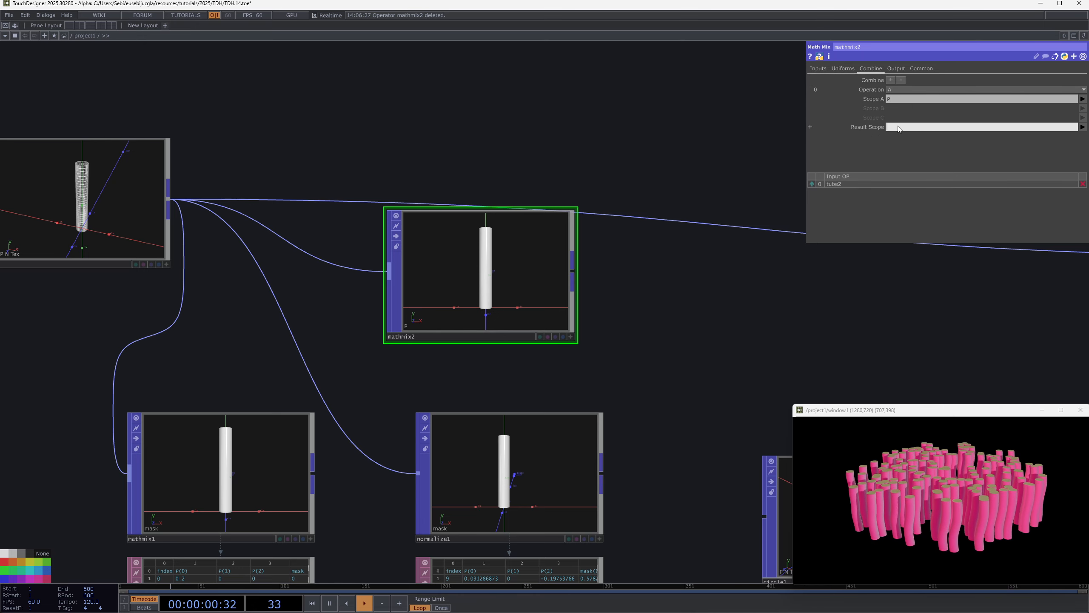
{"action": "type", "text": "mask"}
{"action": "key", "text": "Return"}
{"action": "scroll", "coordinate": [508, 426], "scroll_direction": "up", "scroll_amount": 5}
{"action": "left_click_drag", "start_coordinate": [806, 150], "coordinate": [911, 150]}
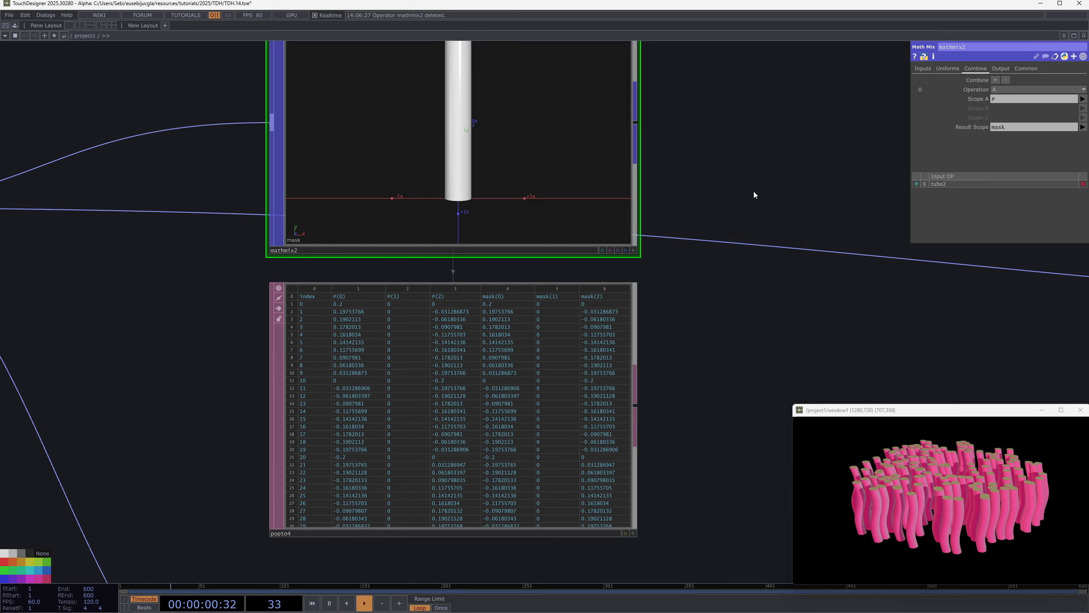
Set Scope A of mathmix2 to P.y so the mask takes only the height component
{"action": "scroll", "coordinate": [673, 240], "scroll_direction": "down", "scroll_amount": 3}
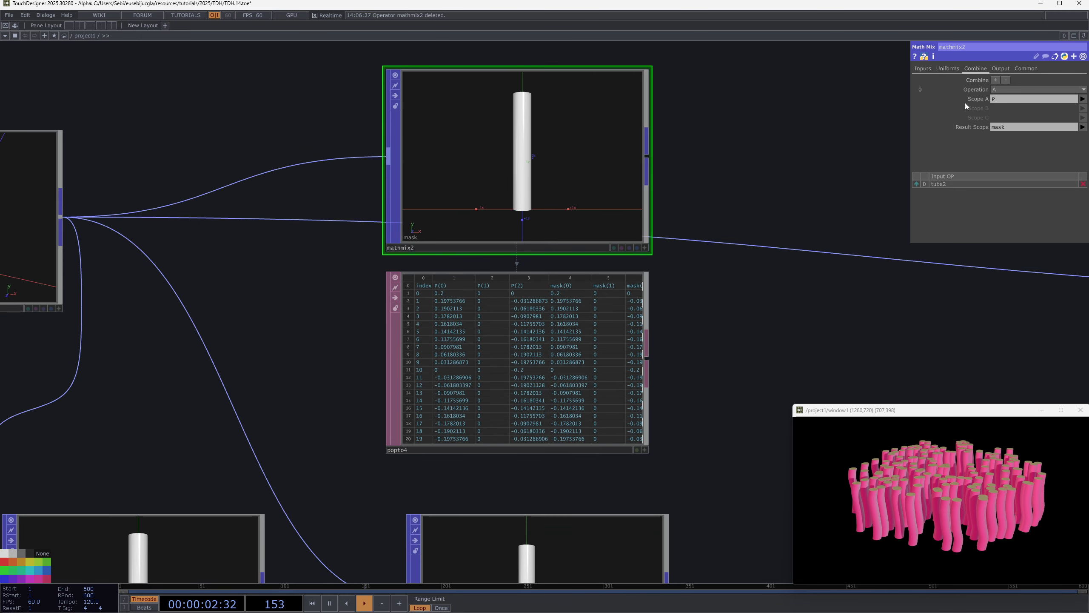
{"action": "left_click", "coordinate": [1006, 102]}
{"action": "scroll", "coordinate": [754, 230], "scroll_direction": "up", "scroll_amount": 2}
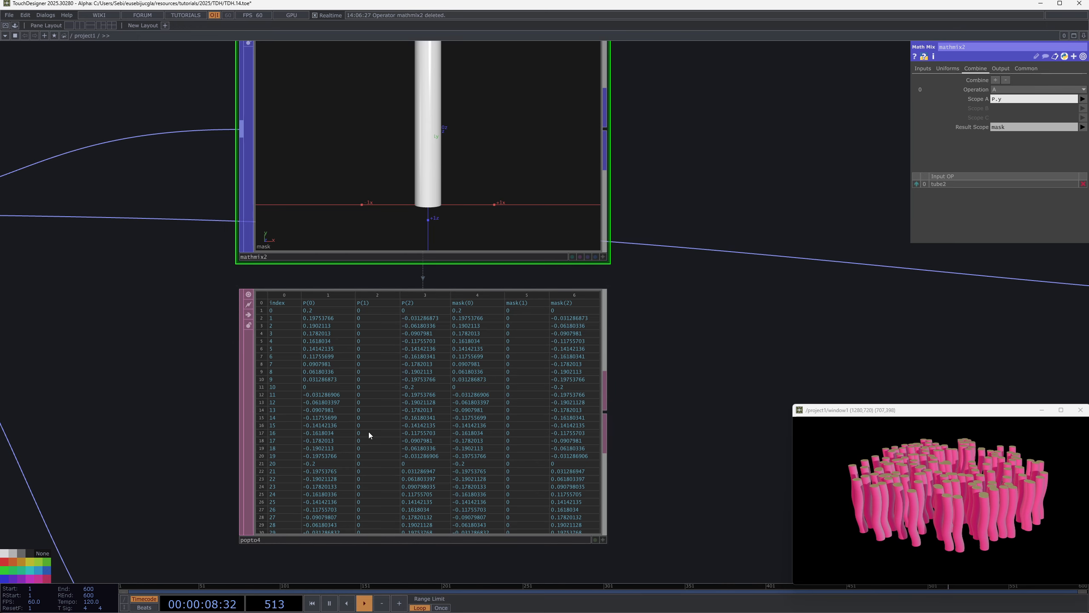
{"action": "key", "text": "Return"}
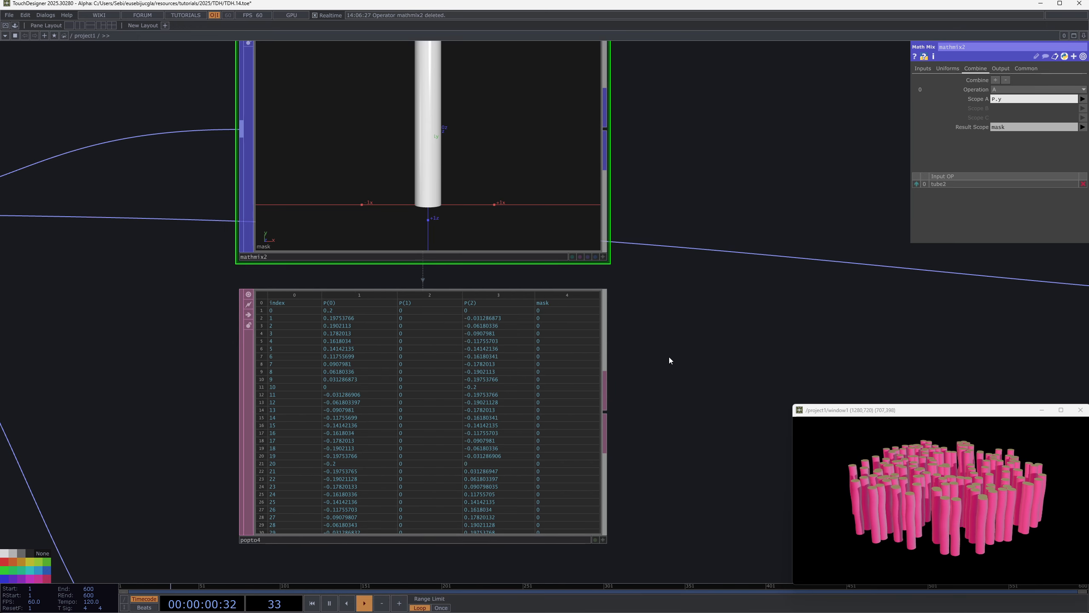
{"action": "scroll", "coordinate": [544, 309], "scroll_direction": "down", "scroll_amount": 3}
{"action": "scroll", "coordinate": [542, 341], "scroll_direction": "up", "scroll_amount": 3}
Set Thin Random of popto4 to 0.922 and compare its mask column with P(1)
{"action": "left_click", "coordinate": [543, 341]}
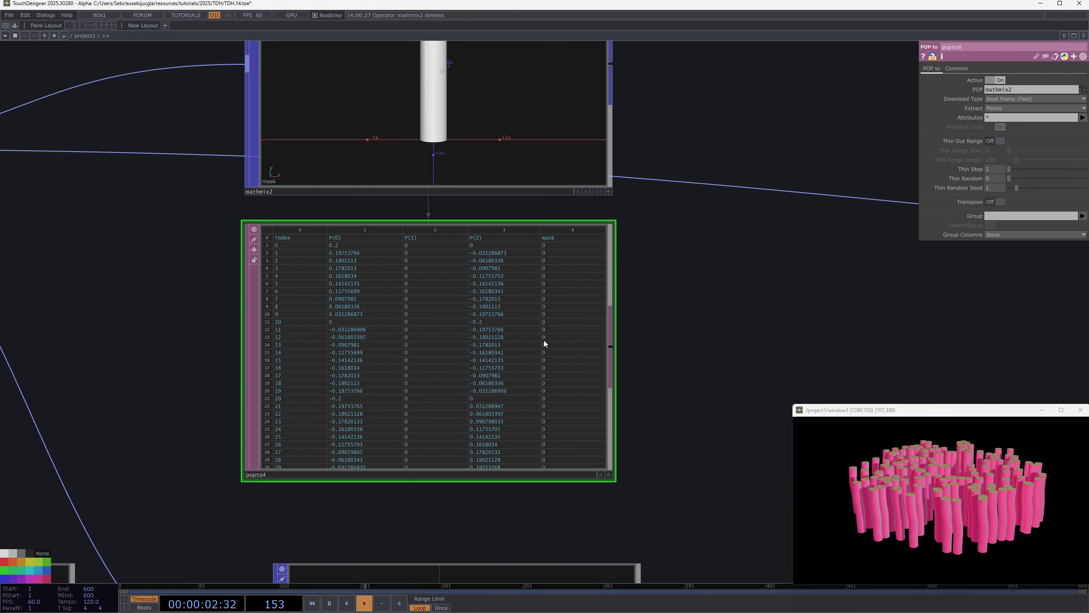
{"action": "left_click_drag", "start_coordinate": [1010, 178], "coordinate": [1079, 178]}
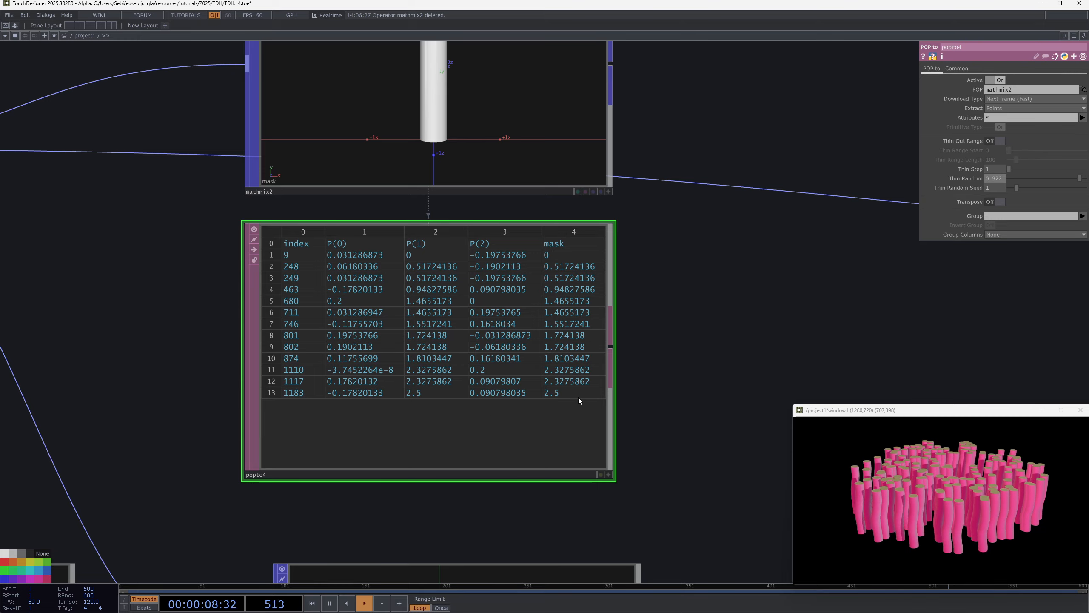
{"action": "scroll", "coordinate": [579, 396], "scroll_direction": "down", "scroll_amount": 4}
{"action": "mouse_move", "coordinate": [543, 390]}
{"action": "left_mouse_down"}
{"action": "mouse_move", "coordinate": [528, 307]}
{"action": "mouse_move", "coordinate": [529, 315]}
{"action": "left_mouse_up"}
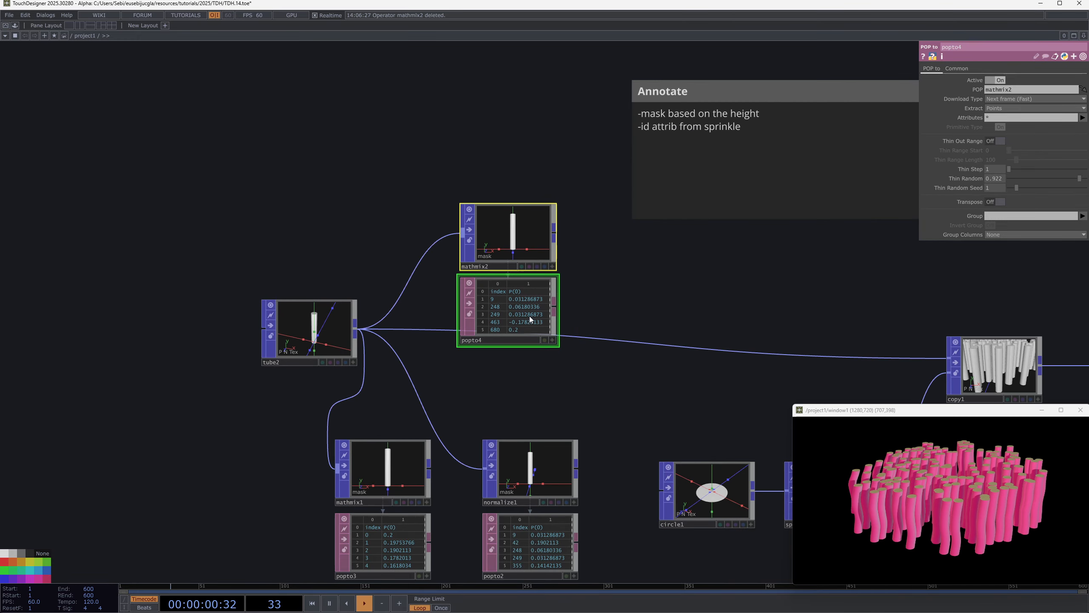
{"action": "scroll", "coordinate": [529, 315], "scroll_direction": "up", "scroll_amount": 5}
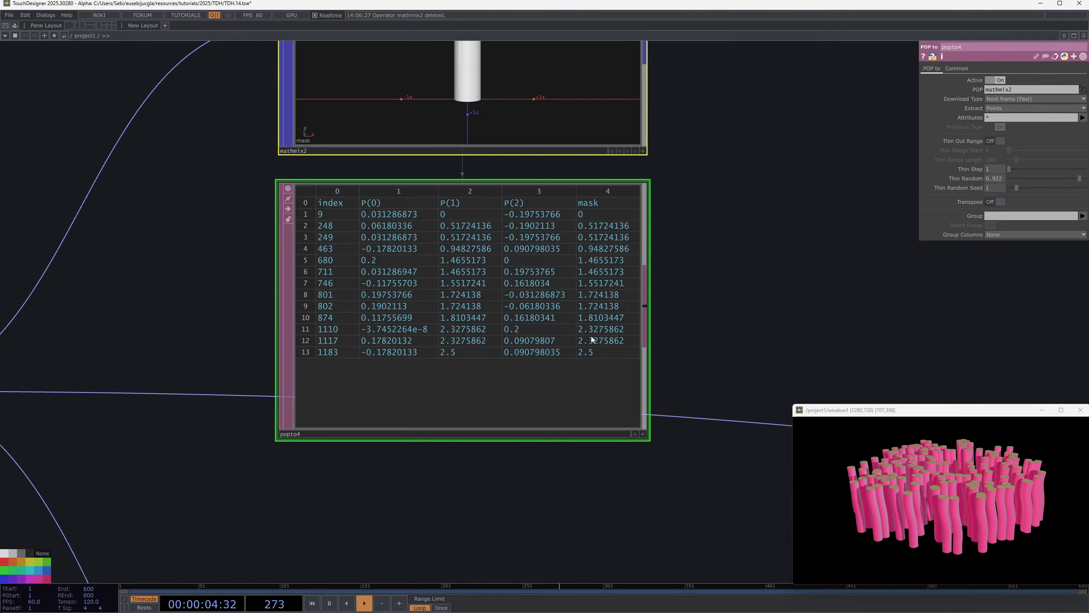
Select normalize1 with its popto2 table and examine the position and mask components up close
{"action": "scroll", "coordinate": [592, 343], "scroll_direction": "down", "scroll_amount": 5}
{"action": "left_click_drag", "start_coordinate": [609, 510], "coordinate": [588, 330]}
{"action": "scroll", "coordinate": [573, 459], "scroll_direction": "up", "scroll_amount": 2}
{"action": "right_click_drag", "start_coordinate": [663, 502], "coordinate": [507, 325]}
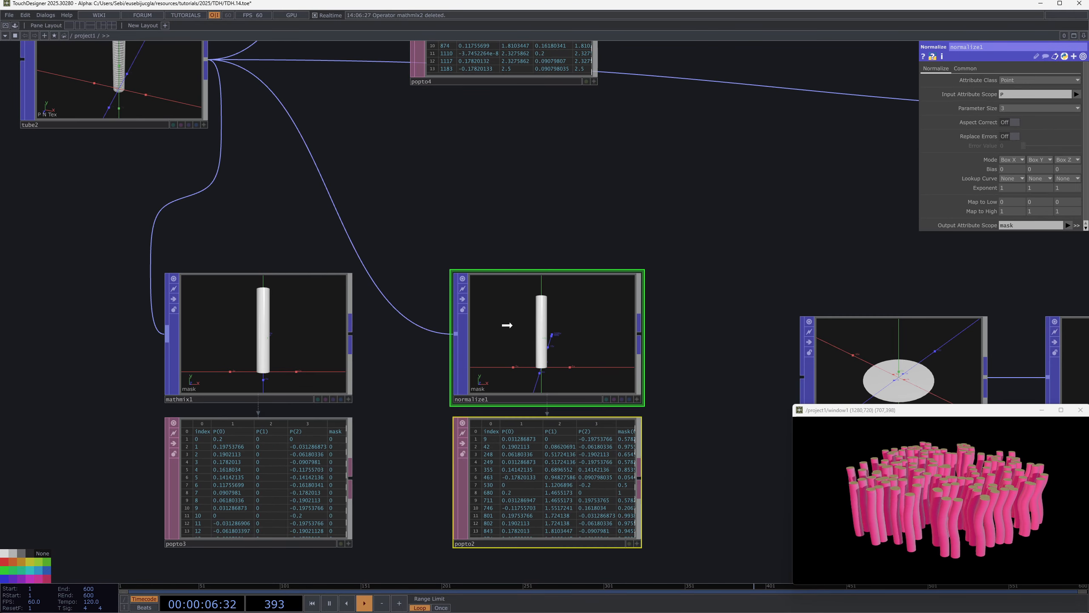
{"action": "left_click_drag", "start_coordinate": [508, 326], "coordinate": [469, 202]}
{"action": "scroll", "coordinate": [529, 349], "scroll_direction": "up", "scroll_amount": 5}
{"action": "left_click", "coordinate": [562, 358]}
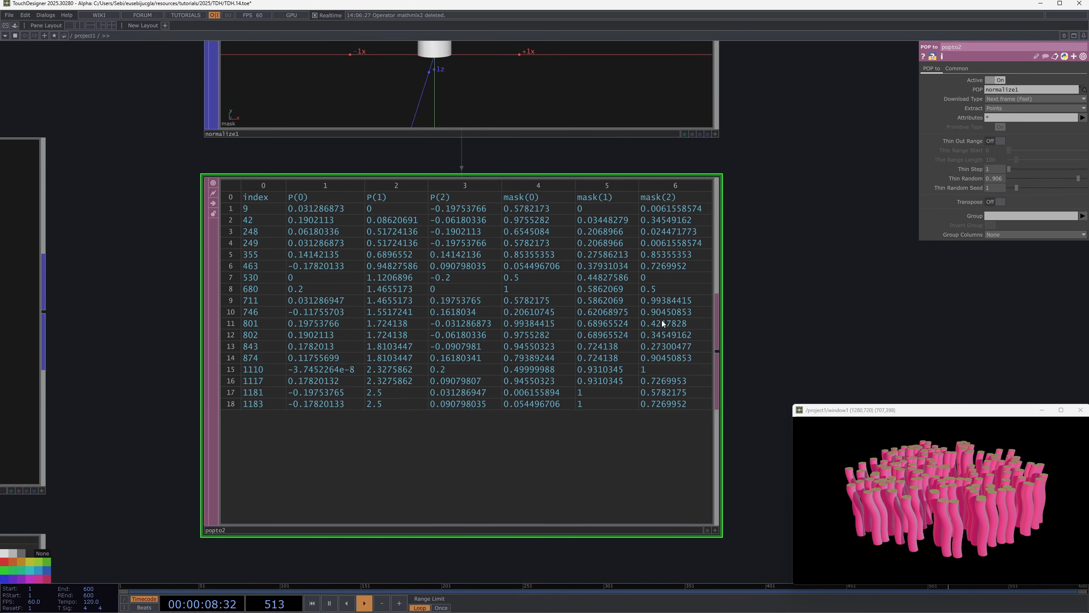
Move normalize1 and popto2 level with mathmix1 and popto3, keeping normalize1's parameters in view
{"action": "left_click", "coordinate": [677, 121]}
{"action": "scroll", "coordinate": [722, 158], "scroll_direction": "down", "scroll_amount": 4}
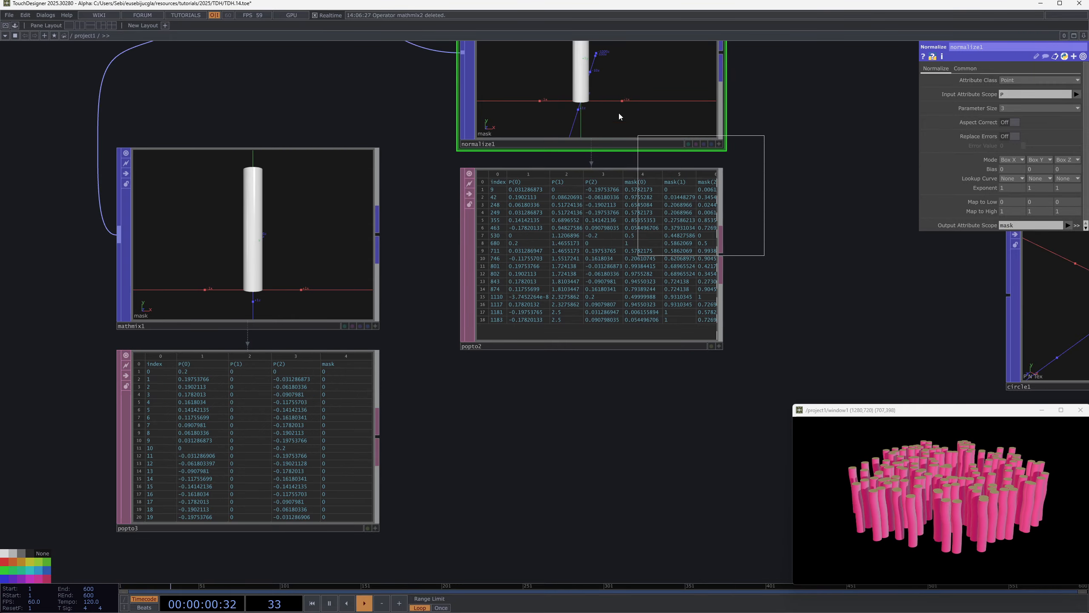
{"action": "left_click_drag", "start_coordinate": [656, 89], "coordinate": [636, 271]}
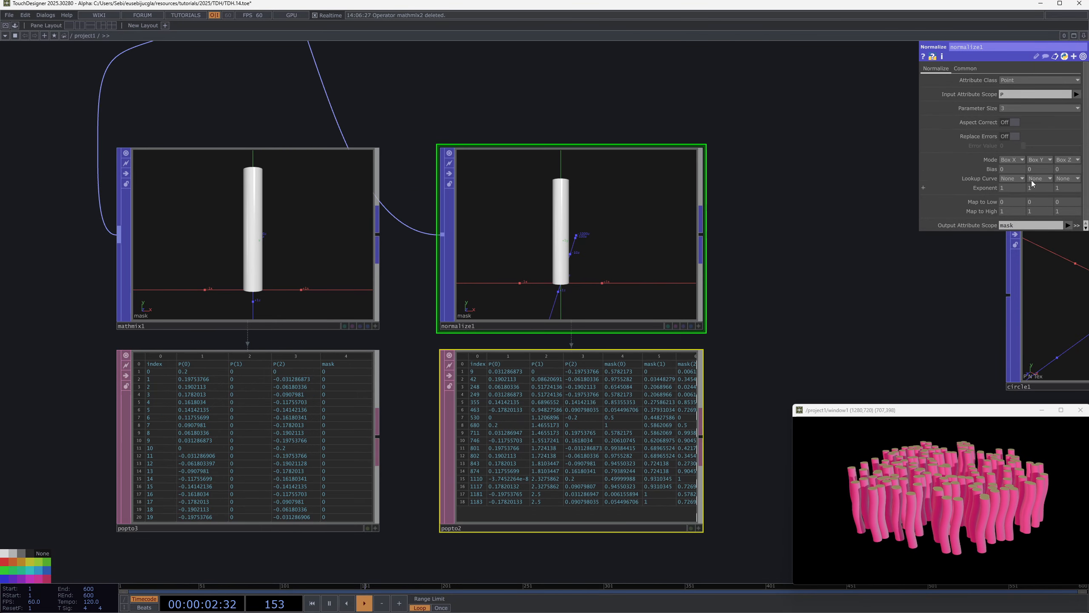
Try P.y as the Input Attribute Scope of normalize1 and restore the scope to P
{"action": "left_click_drag", "start_coordinate": [739, 282], "coordinate": [675, 211]}
{"action": "scroll", "coordinate": [588, 432], "scroll_direction": "up", "scroll_amount": 2}
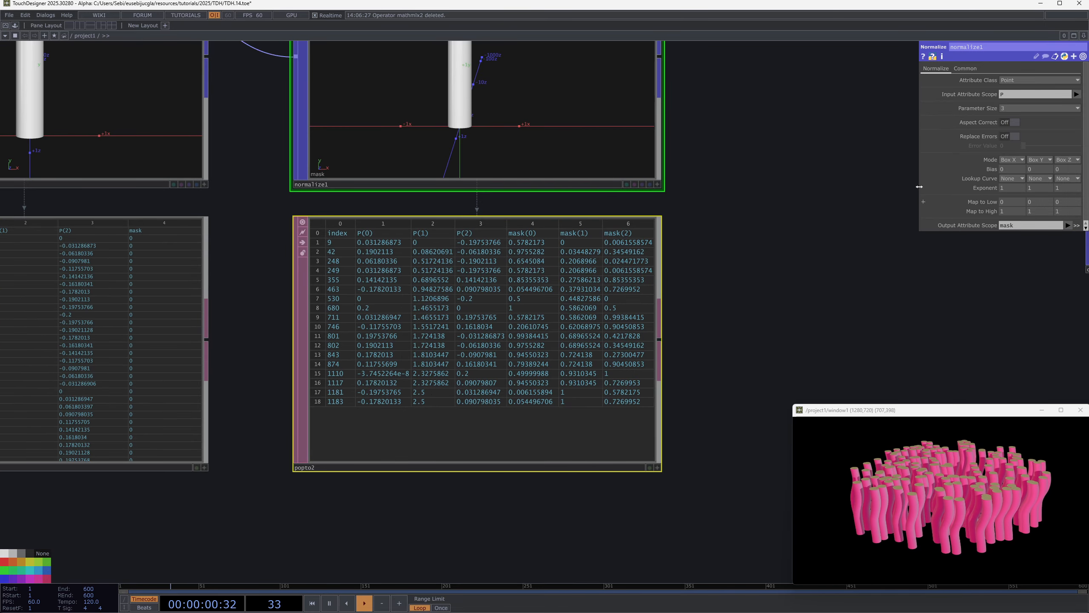
{"action": "left_click_drag", "start_coordinate": [919, 186], "coordinate": [853, 187]}
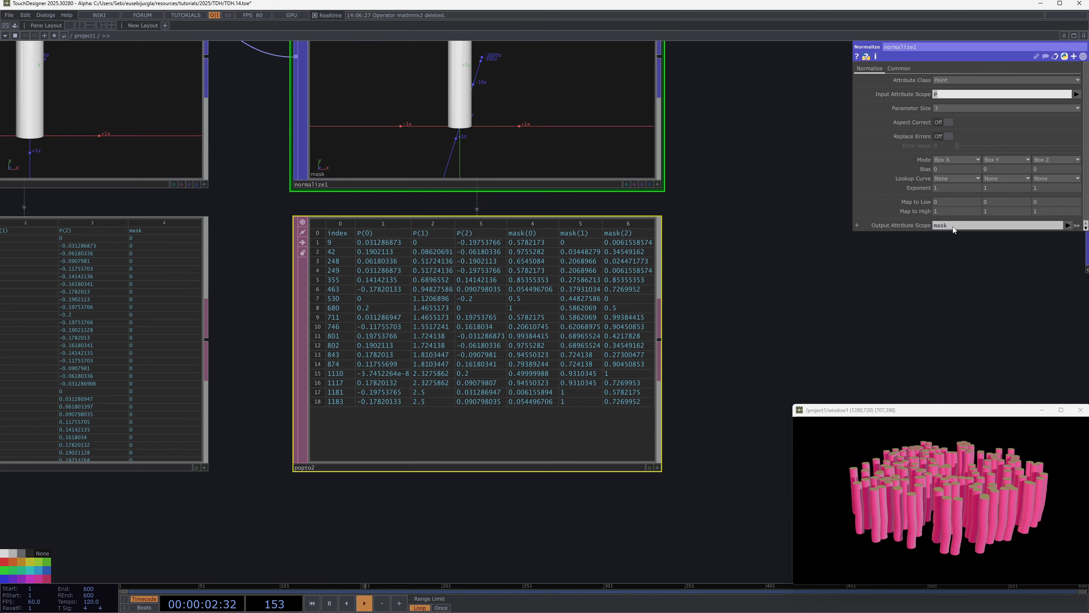
{"action": "left_click", "coordinate": [948, 97]}
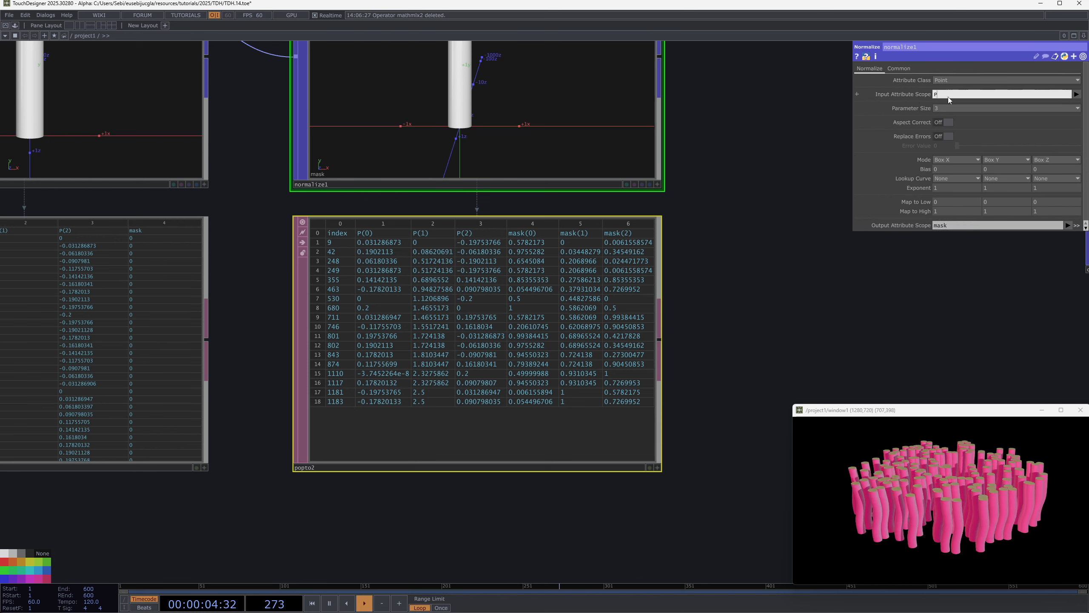
{"action": "type", "text": ".y"}
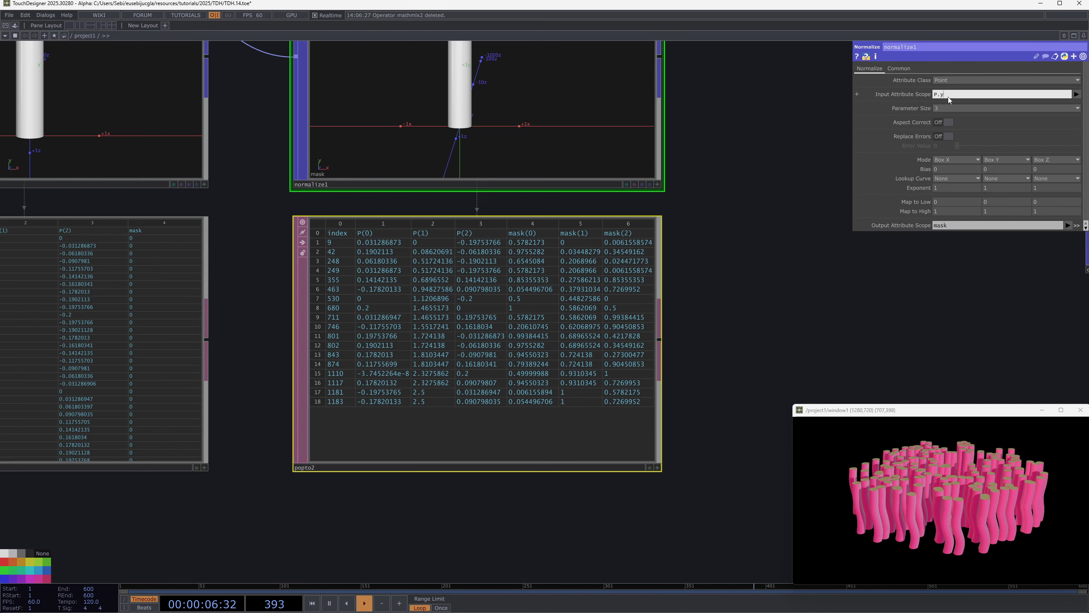
{"action": "key", "text": "Return"}
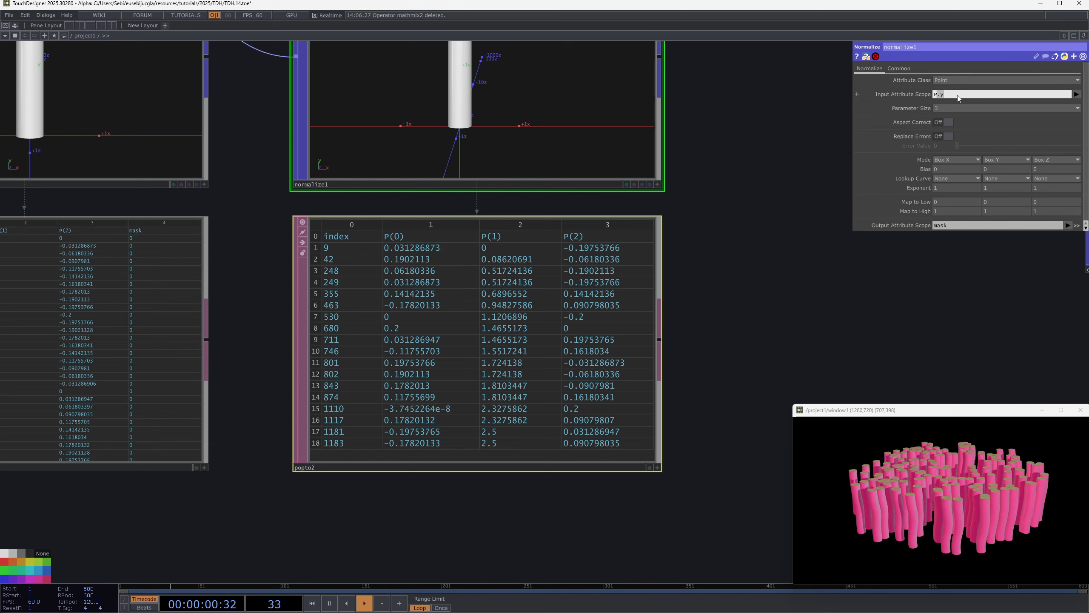
{"action": "key", "text": "BackSpace"}
{"action": "key", "text": "Return"}
Set the Parameter Size of normalize1 to 1 and look through its Mode options
{"action": "left_click", "coordinate": [959, 108]}
{"action": "left_click", "coordinate": [937, 119]}
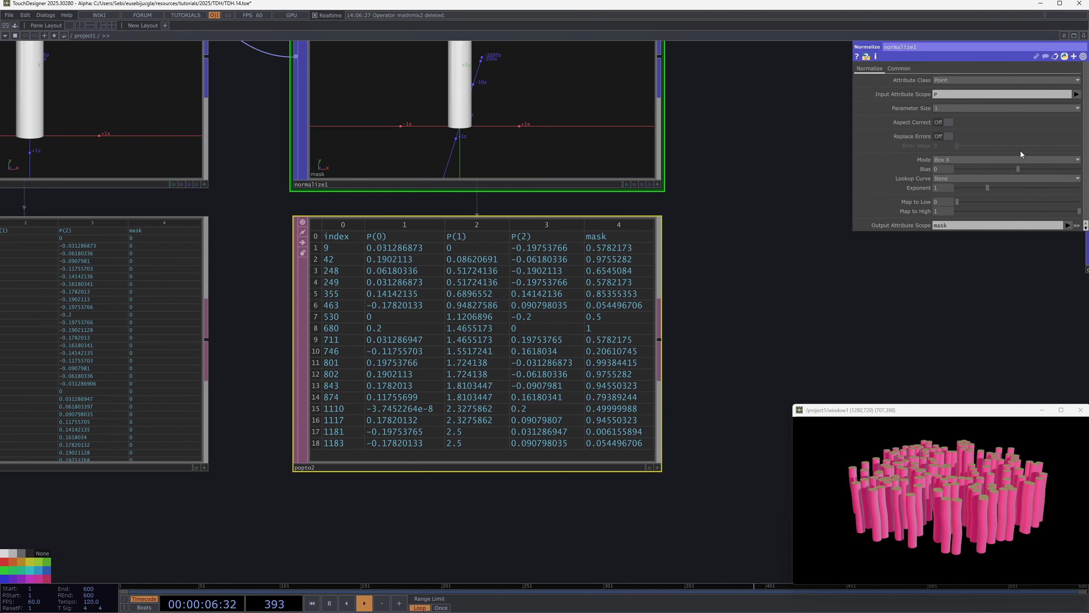
{"action": "left_click", "coordinate": [1006, 160]}
{"action": "left_click", "coordinate": [992, 159]}
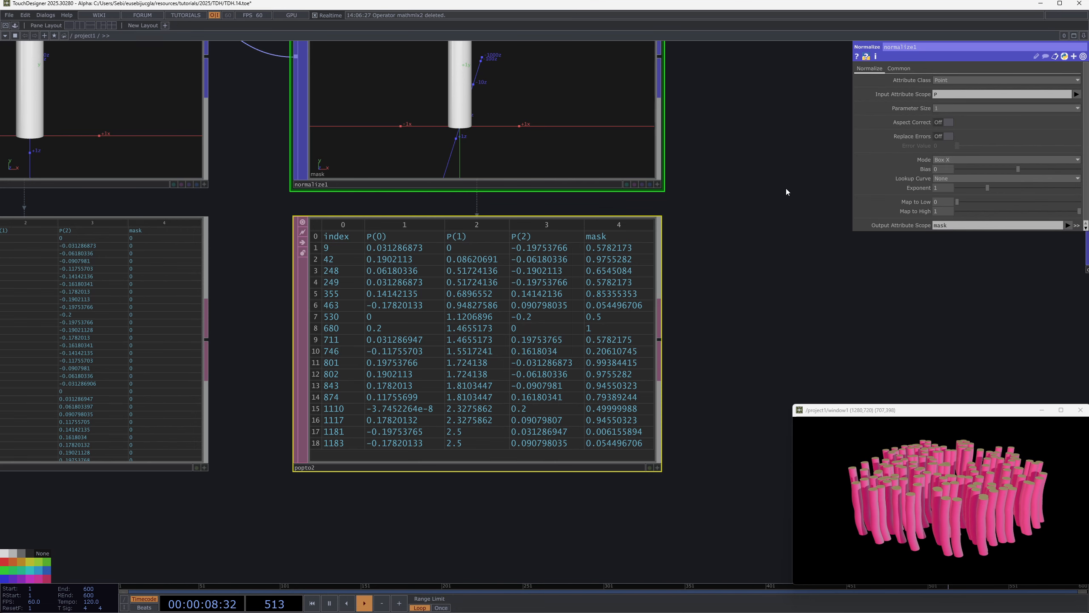
Set the Mode of normalize1 to Box Y and check the mask values in the popto2 table
{"action": "scroll", "coordinate": [780, 182], "scroll_direction": "down", "scroll_amount": 2}
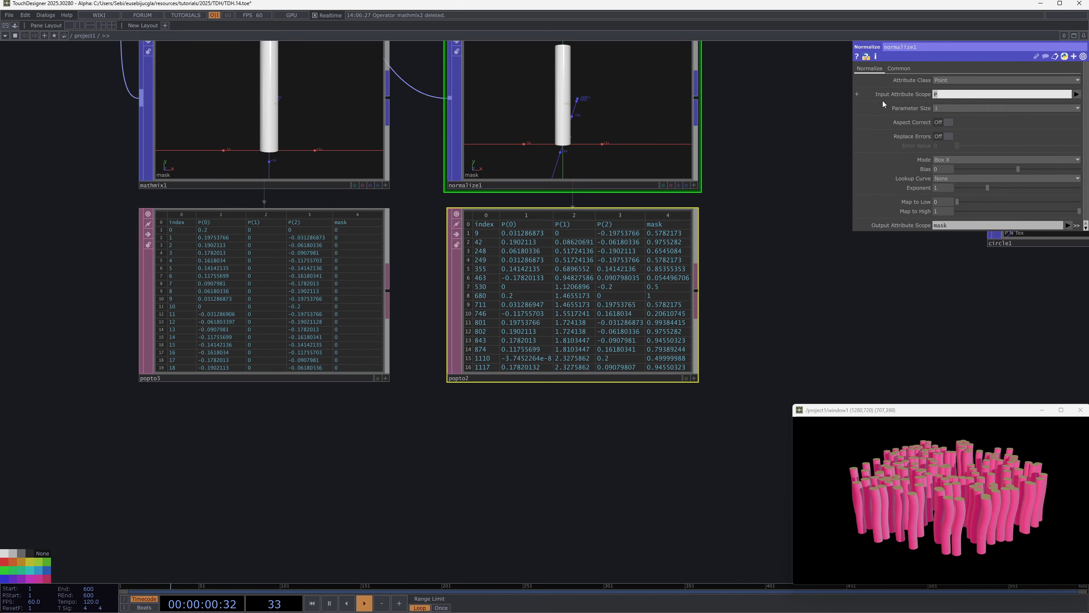
{"action": "left_click_drag", "start_coordinate": [833, 120], "coordinate": [805, 177]}
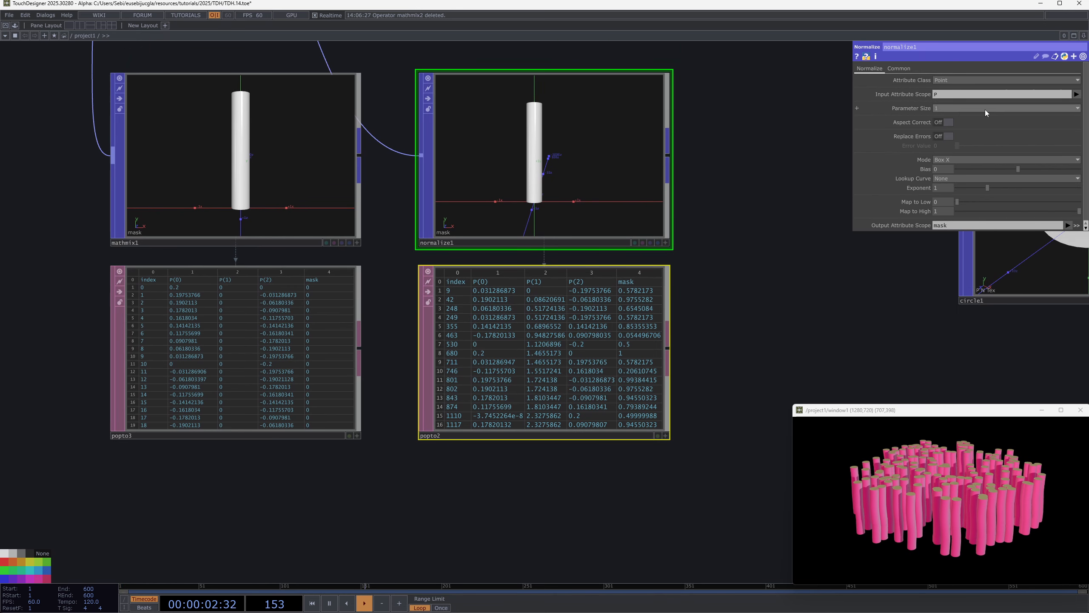
{"action": "left_click", "coordinate": [952, 159]}
{"action": "left_click", "coordinate": [950, 195]}
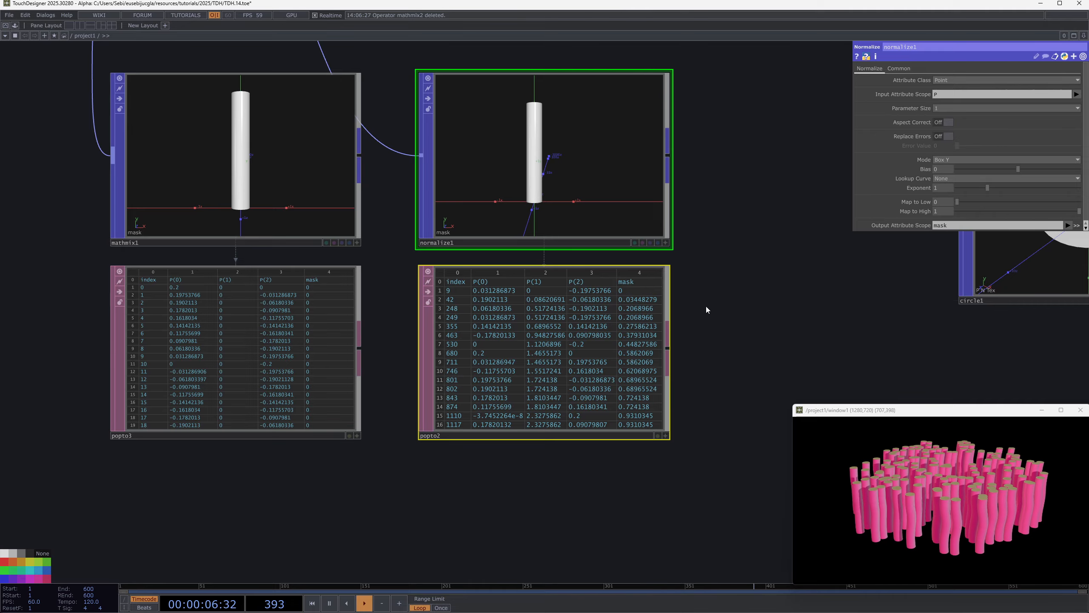
{"action": "scroll", "coordinate": [606, 437], "scroll_direction": "up", "scroll_amount": 6}
{"action": "scroll", "coordinate": [610, 304], "scroll_direction": "down", "scroll_amount": 3}
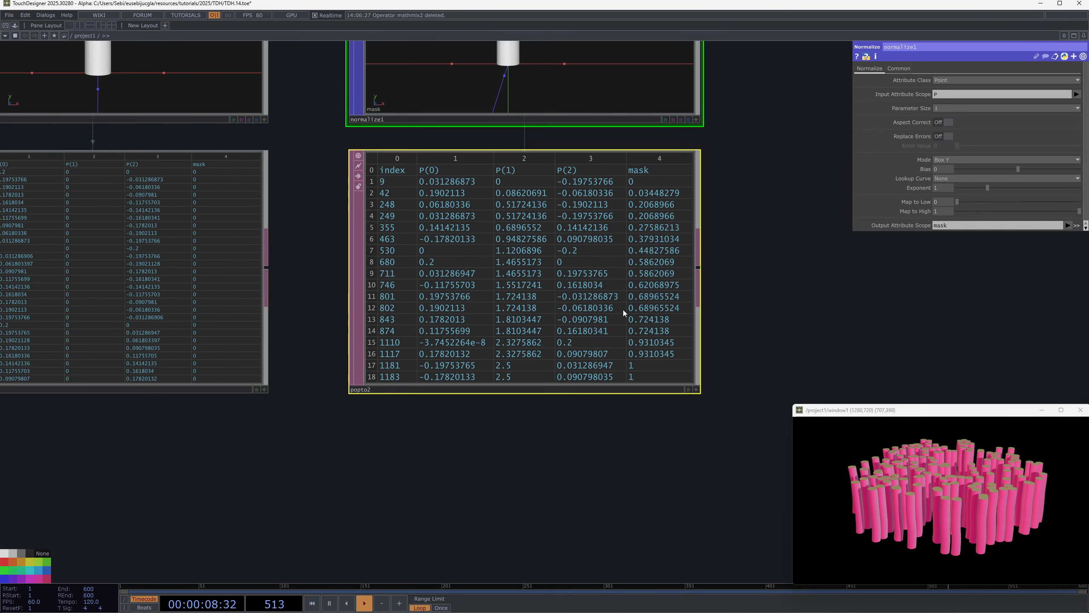
Delete mathmix2 together with its popto4 table from the network
{"action": "scroll", "coordinate": [475, 257], "scroll_direction": "down", "scroll_amount": 5}
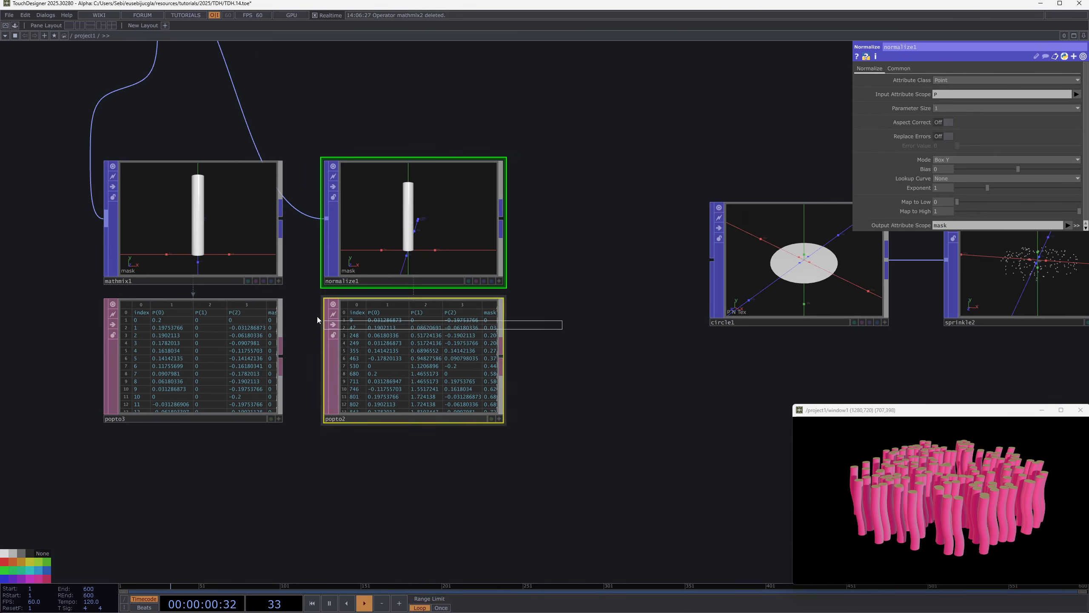
{"action": "scroll", "coordinate": [412, 214], "scroll_direction": "down", "scroll_amount": 4}
{"action": "right_click_drag", "start_coordinate": [329, 402], "coordinate": [295, 221]}
{"action": "left_click_drag", "start_coordinate": [314, 217], "coordinate": [229, 238]}
{"action": "left_click_drag", "start_coordinate": [457, 290], "coordinate": [414, 352]}
{"action": "right_click_drag", "start_coordinate": [465, 401], "coordinate": [391, 293]}
{"action": "left_click_drag", "start_coordinate": [391, 295], "coordinate": [397, 253]}
{"action": "right_click_drag", "start_coordinate": [470, 190], "coordinate": [382, 73]}
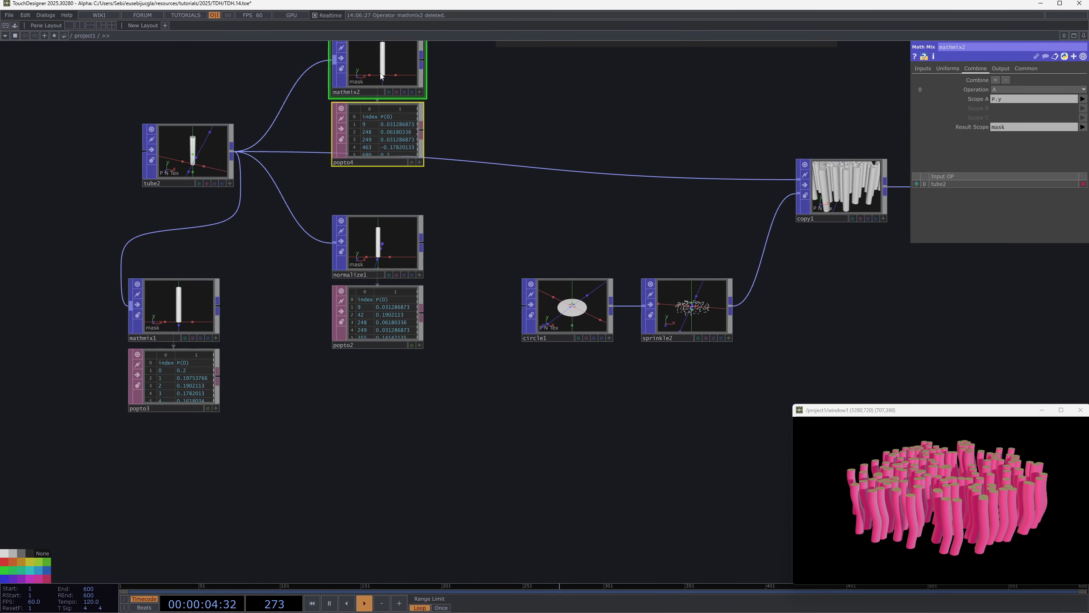
{"action": "left_click_drag", "start_coordinate": [382, 73], "coordinate": [192, 460]}
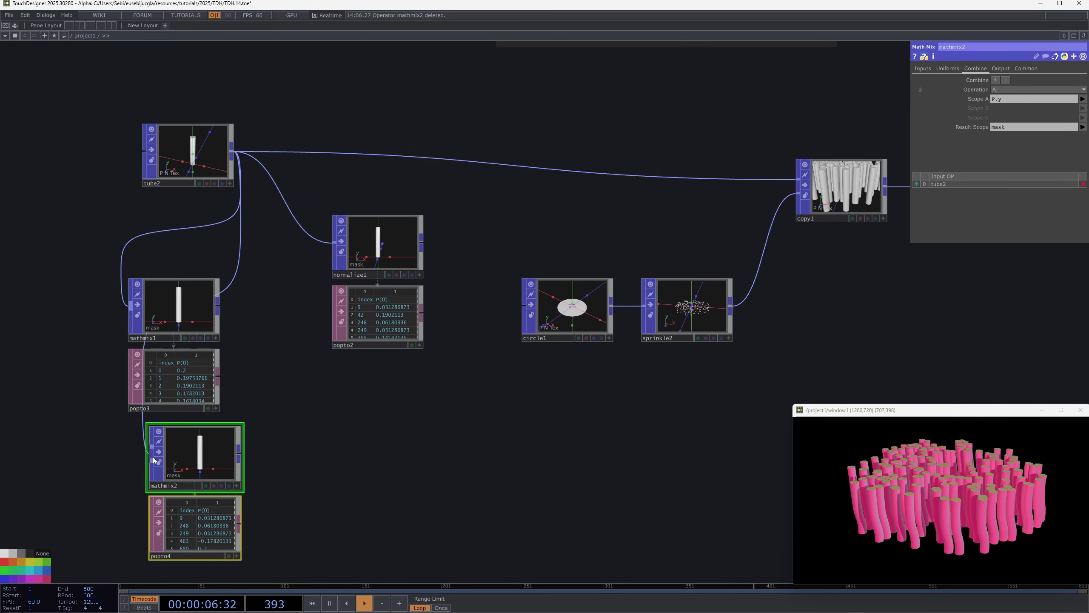
{"action": "key", "text": "Delete"}
Enclose mathmix1 and popto3 in a new annotation box
{"action": "right_click_drag", "start_coordinate": [153, 457], "coordinate": [211, 342]}
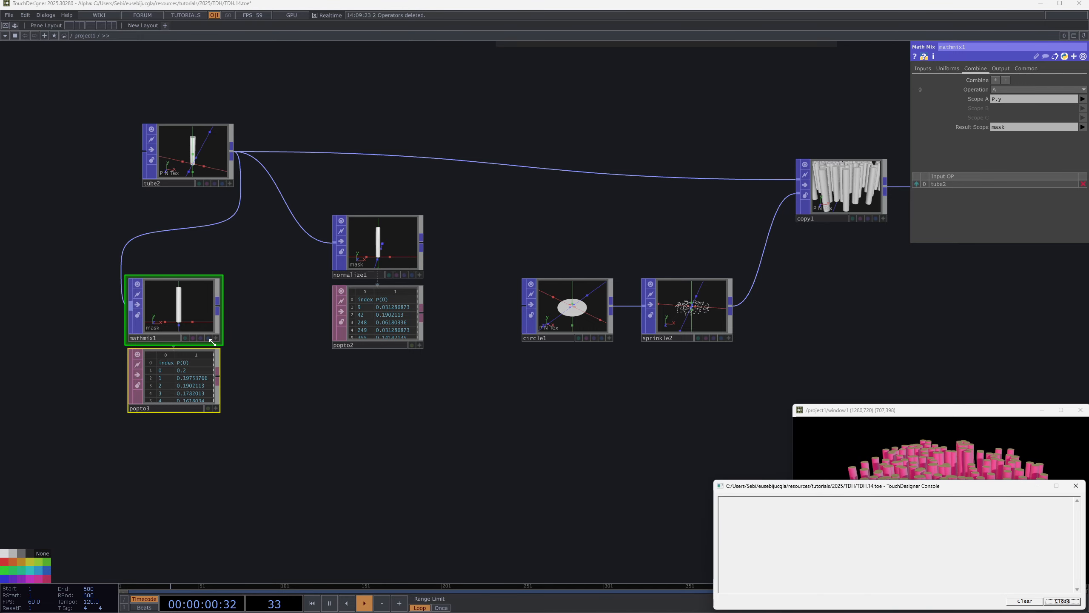
{"action": "left_click", "coordinate": [1080, 484]}
{"action": "middle_click_drag", "start_coordinate": [197, 372], "coordinate": [240, 376]}
{"action": "key", "text": "alt+c"}
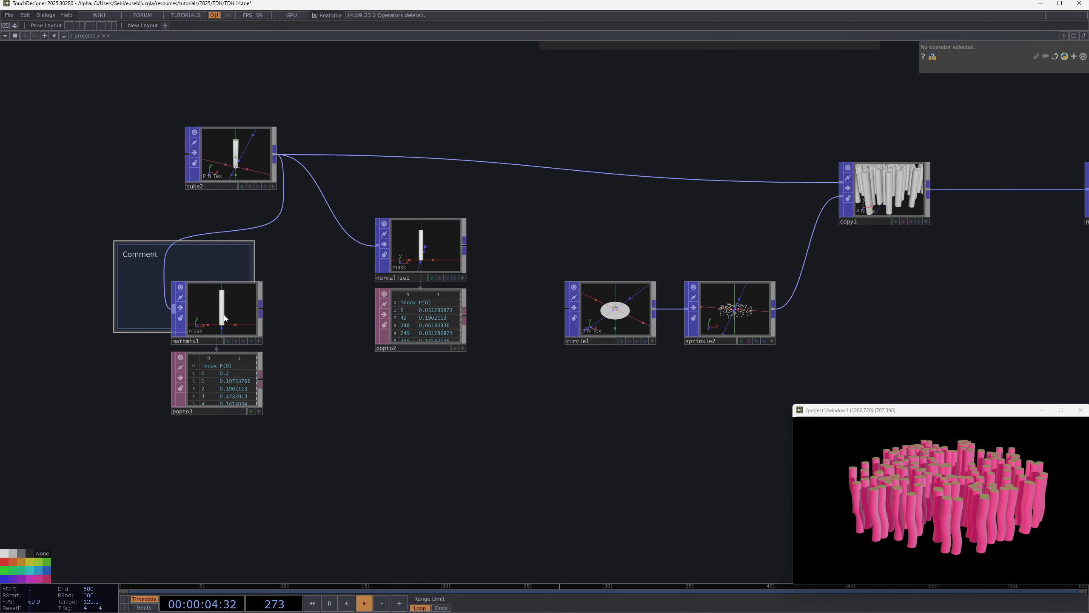
{"action": "key", "text": "ctrl+z"}
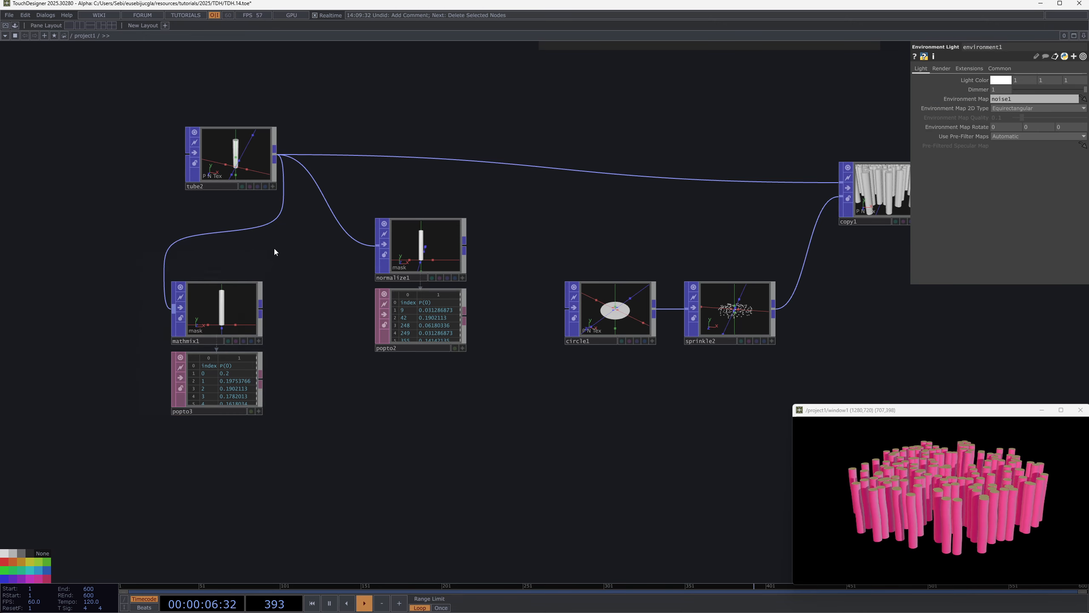
{"action": "key", "text": "alt+c"}
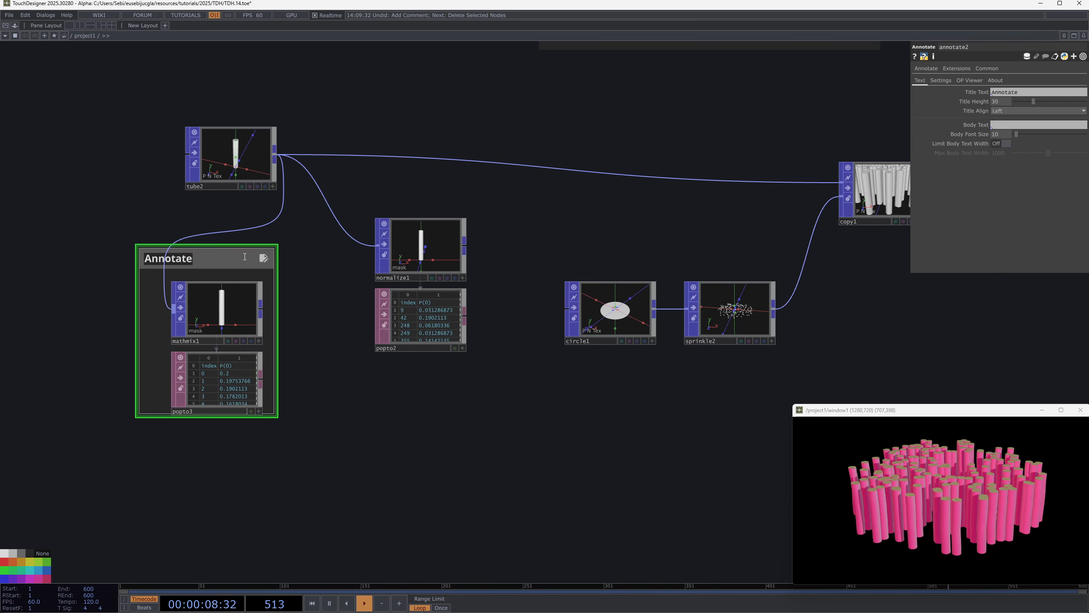
Title the annotation around mathmix1 and popto3 "Set attrib"
{"action": "type", "text": "Rename"}
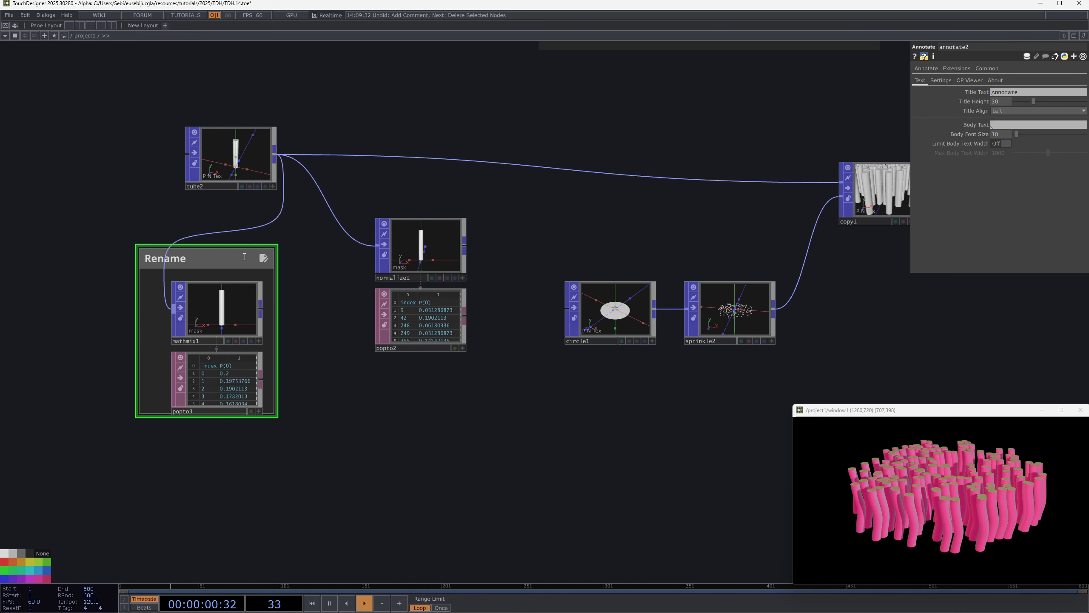
{"action": "key", "text": "BackSpace"}
{"action": "key", "text": "BackSpace"}
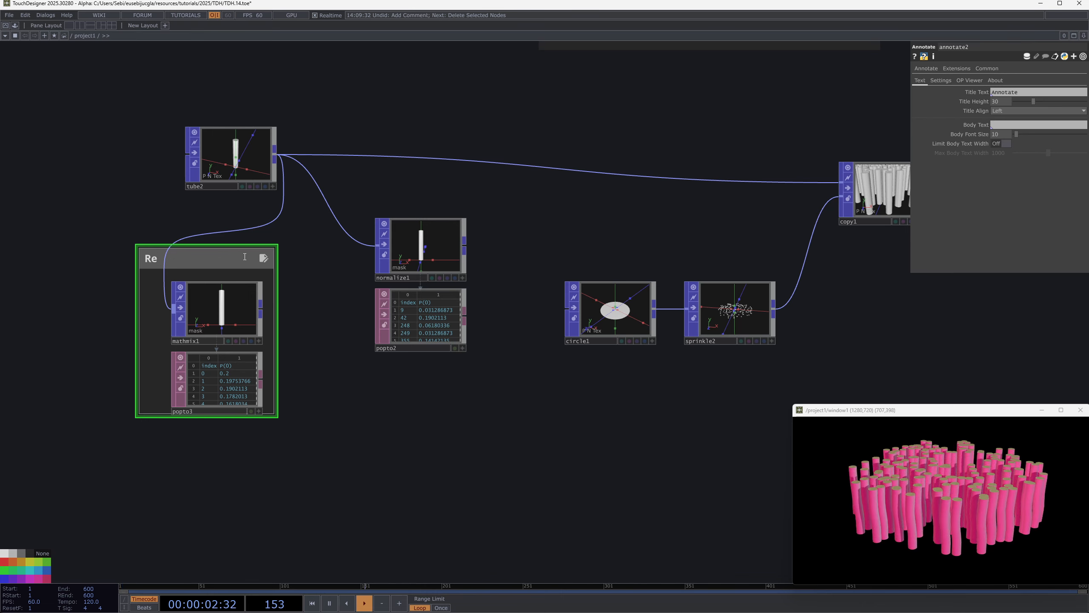
{"action": "key", "text": "BackSpace"}
{"action": "key", "text": "BackSpace"}
{"action": "type", "text": "Set attrib"}
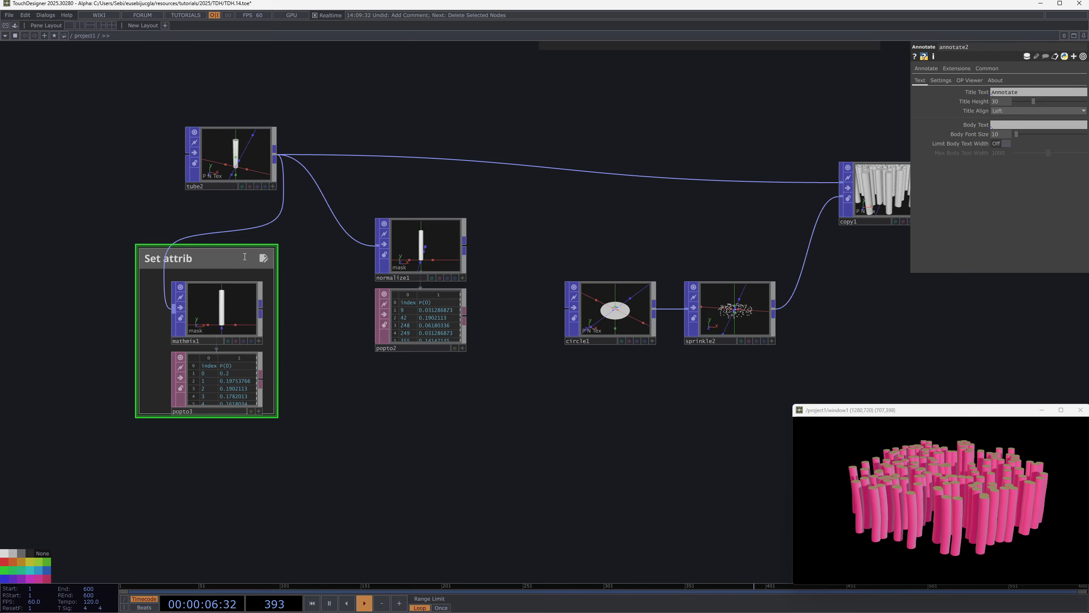
Enlarge the Set attrib annotation slightly and move it with its contents away from the normalize1 branch
{"action": "left_click", "coordinate": [289, 407]}
{"action": "left_click_drag", "start_coordinate": [277, 419], "coordinate": [289, 435]}
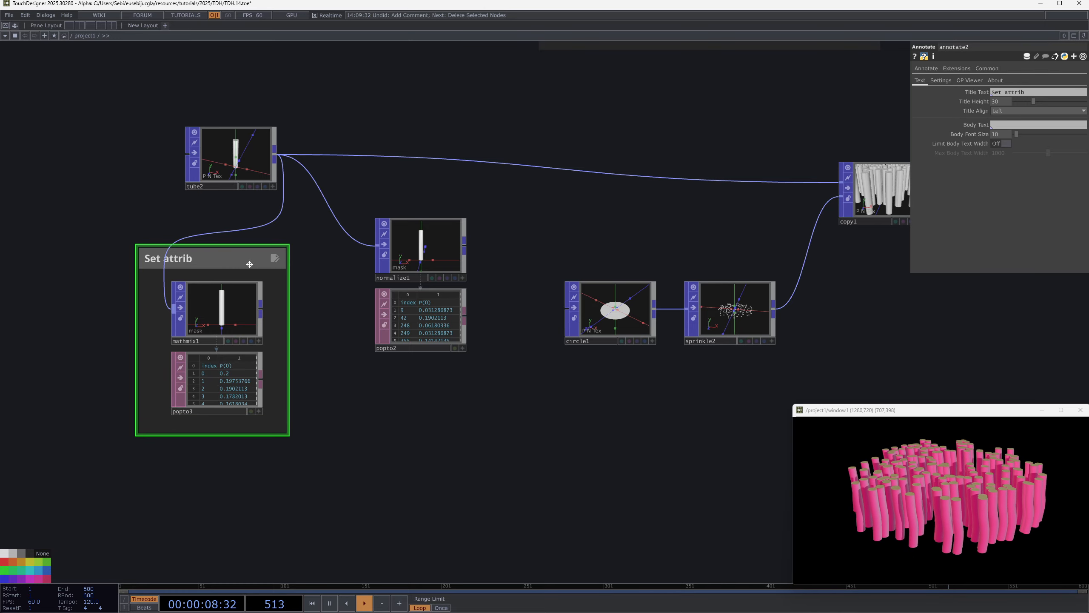
{"action": "left_click_drag", "start_coordinate": [249, 263], "coordinate": [182, 261]}
Insert normalize1 between tube2 and copy1, keeping popto2 below it, and check the attribute info of copy1
{"action": "left_click", "coordinate": [432, 241]}
{"action": "left_click_drag", "start_coordinate": [432, 241], "coordinate": [418, 150]}
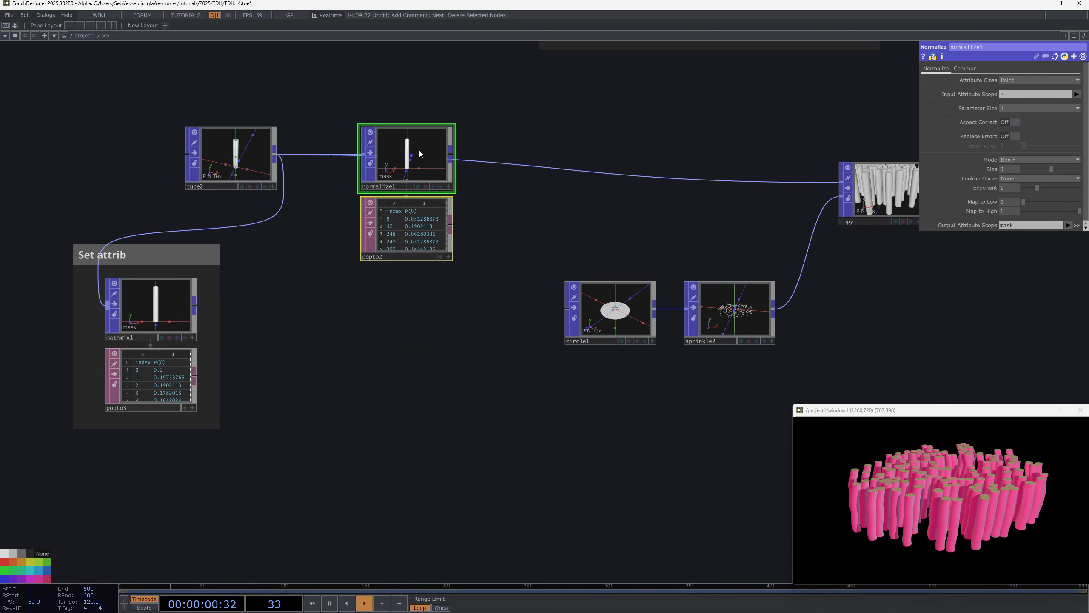
{"action": "scroll", "coordinate": [419, 150], "scroll_direction": "up", "scroll_amount": 4}
{"action": "scroll", "coordinate": [476, 347], "scroll_direction": "up", "scroll_amount": 3}
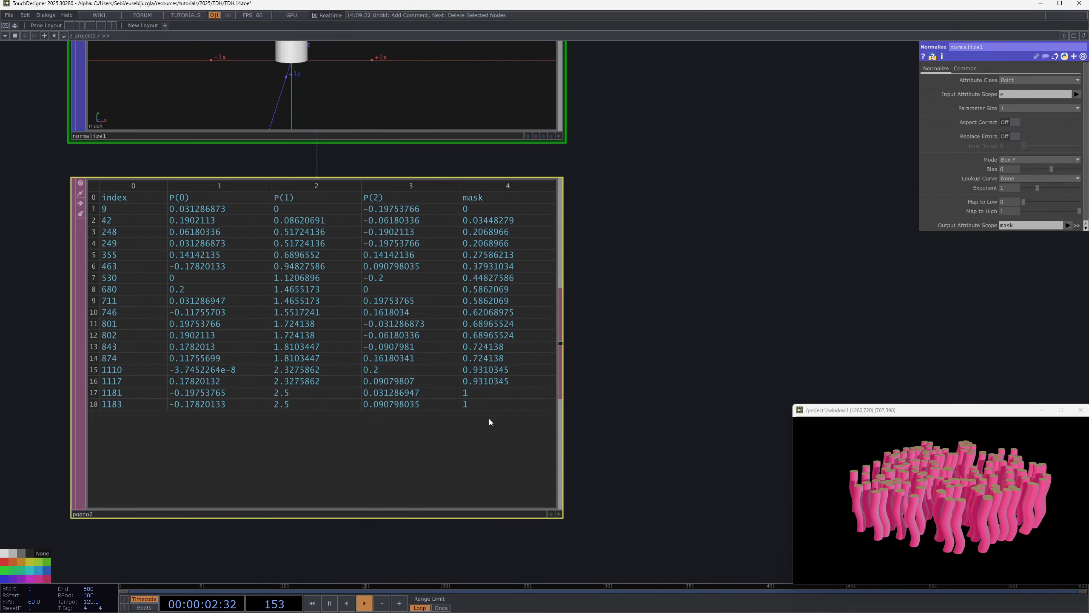
{"action": "scroll", "coordinate": [505, 428], "scroll_direction": "down", "scroll_amount": 7}
{"action": "left_click_drag", "start_coordinate": [547, 381], "coordinate": [411, 323]}
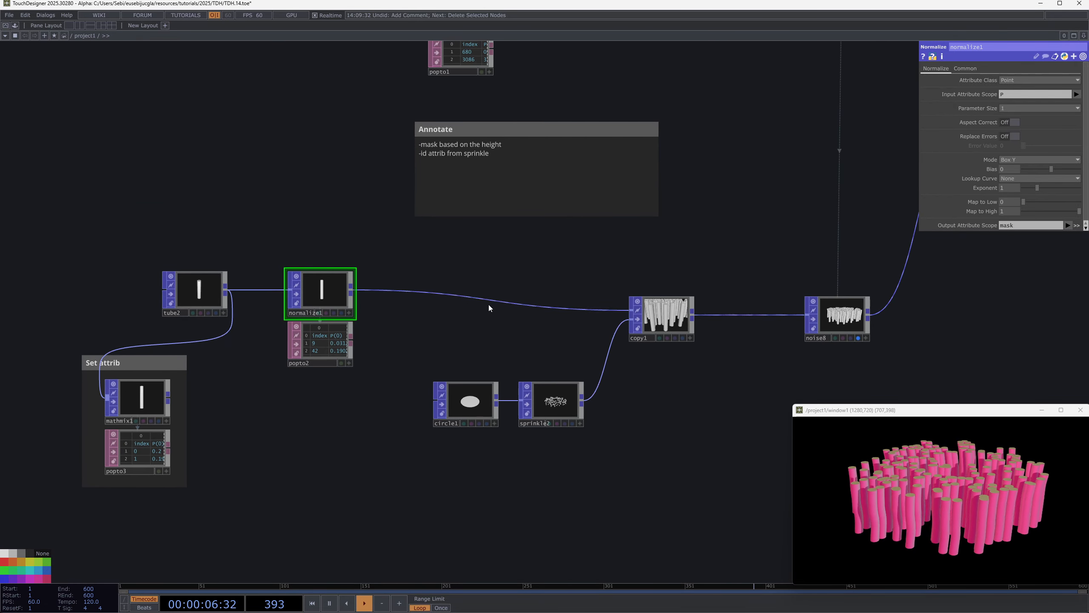
{"action": "middle_click", "coordinate": [671, 333]}
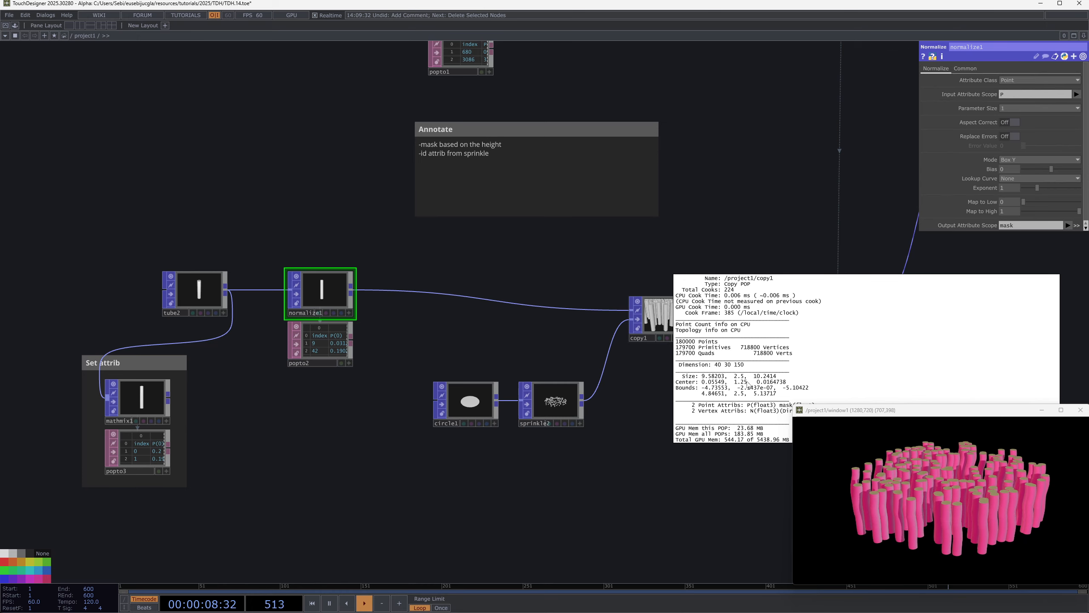
{"action": "right_click_drag", "start_coordinate": [719, 444], "coordinate": [483, 323]}
{"action": "left_click_drag", "start_coordinate": [631, 310], "coordinate": [577, 326]}
{"action": "left_click_drag", "start_coordinate": [654, 357], "coordinate": [654, 359]}
{"action": "key", "text": "ctrl+z"}
{"action": "key", "text": "ctrl+z"}
Move copy1, circle1 and sprinkle2 closer to normalize1 and add a POP to DAT that reads copy1
{"action": "right_click_drag", "start_coordinate": [701, 423], "coordinate": [396, 297]}
{"action": "left_click_drag", "start_coordinate": [646, 320], "coordinate": [556, 310]}
{"action": "left_click", "coordinate": [613, 317]}
{"action": "right_click", "coordinate": [608, 306]}
{"action": "left_click", "coordinate": [592, 199]}
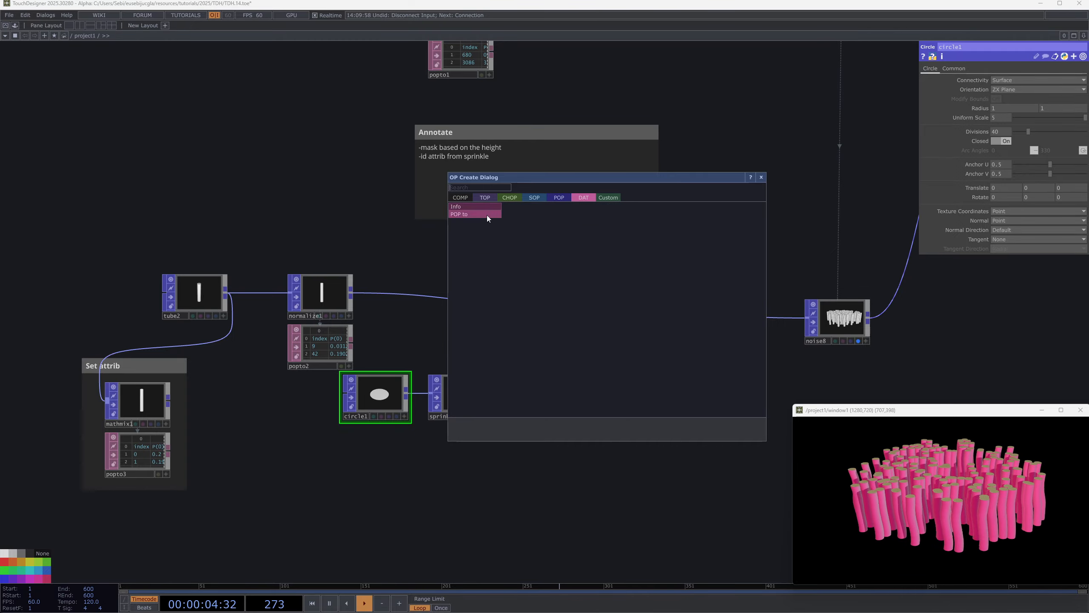
{"action": "left_click", "coordinate": [487, 215]}
{"action": "left_click", "coordinate": [633, 366]}
Set Thin Random of popto4 to 0.961, check the mask column, and place the table directly below copy1
{"action": "scroll", "coordinate": [639, 362], "scroll_direction": "up", "scroll_amount": 10}
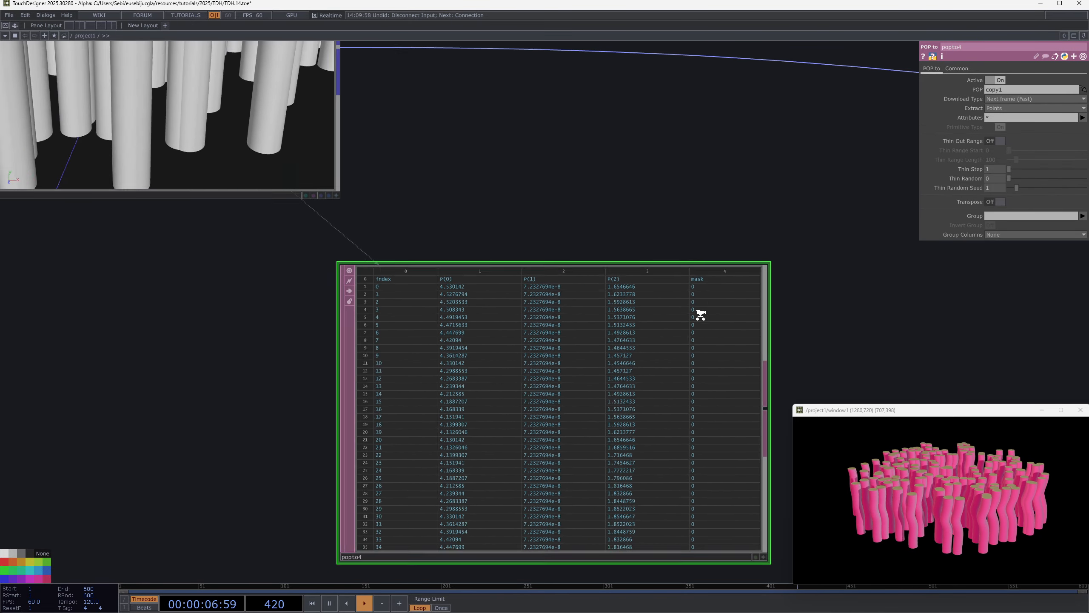
{"action": "scroll", "coordinate": [701, 314], "scroll_direction": "down", "scroll_amount": 2}
{"action": "left_click_drag", "start_coordinate": [1017, 177], "coordinate": [1082, 179]}
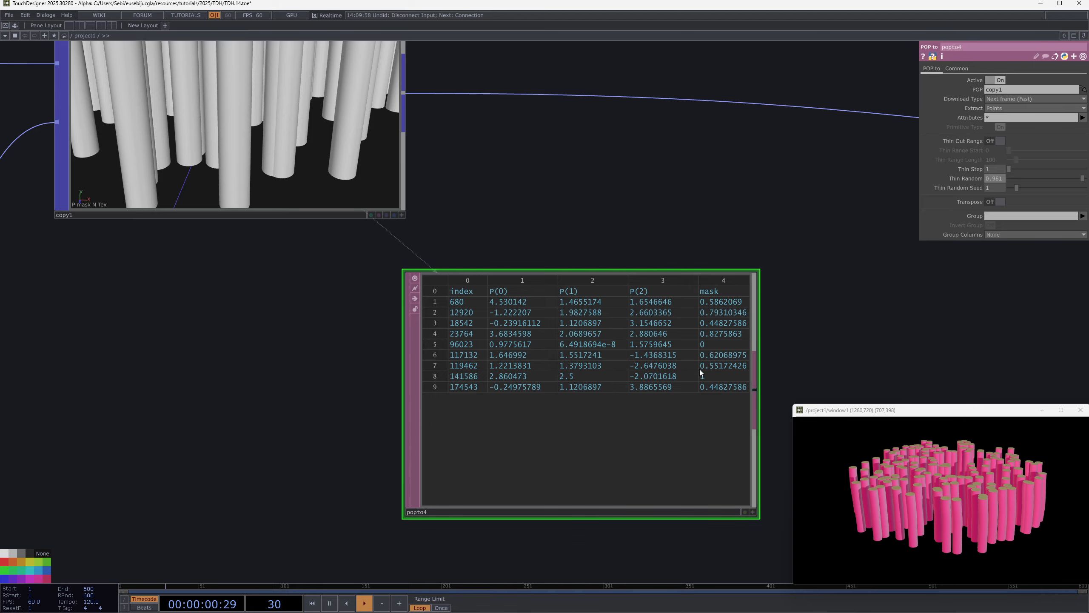
{"action": "scroll", "coordinate": [709, 387], "scroll_direction": "down", "scroll_amount": 4}
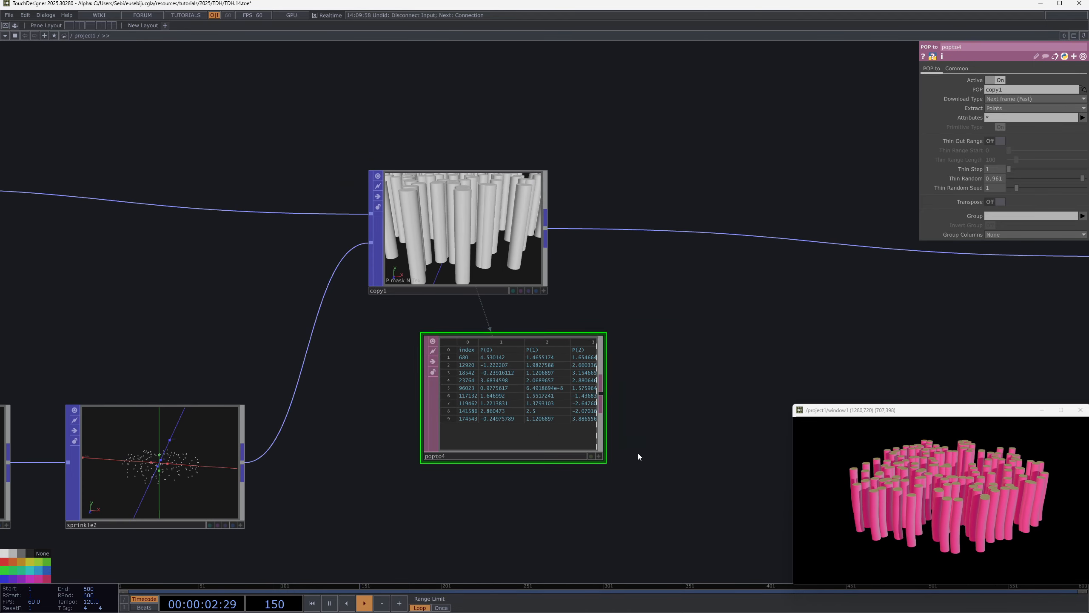
{"action": "scroll", "coordinate": [640, 454], "scroll_direction": "down", "scroll_amount": 2}
{"action": "left_click_drag", "start_coordinate": [514, 397], "coordinate": [475, 446]}
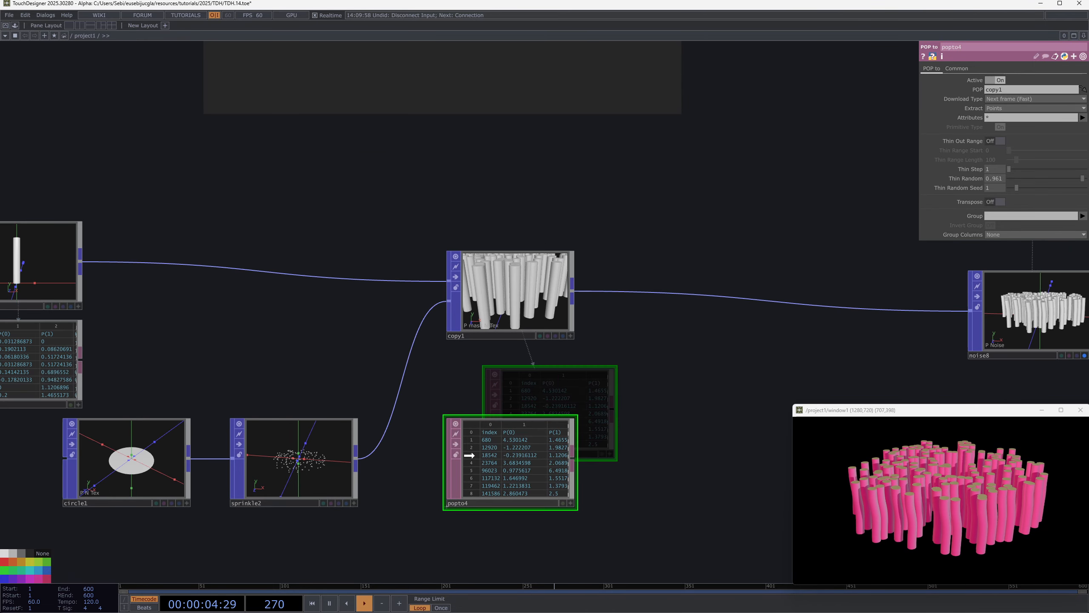
Add a Math Mix POP beside copy1 and feed it with copy1's output
{"action": "left_click_drag", "start_coordinate": [662, 378], "coordinate": [648, 344]}
{"action": "key", "text": "Tab"}
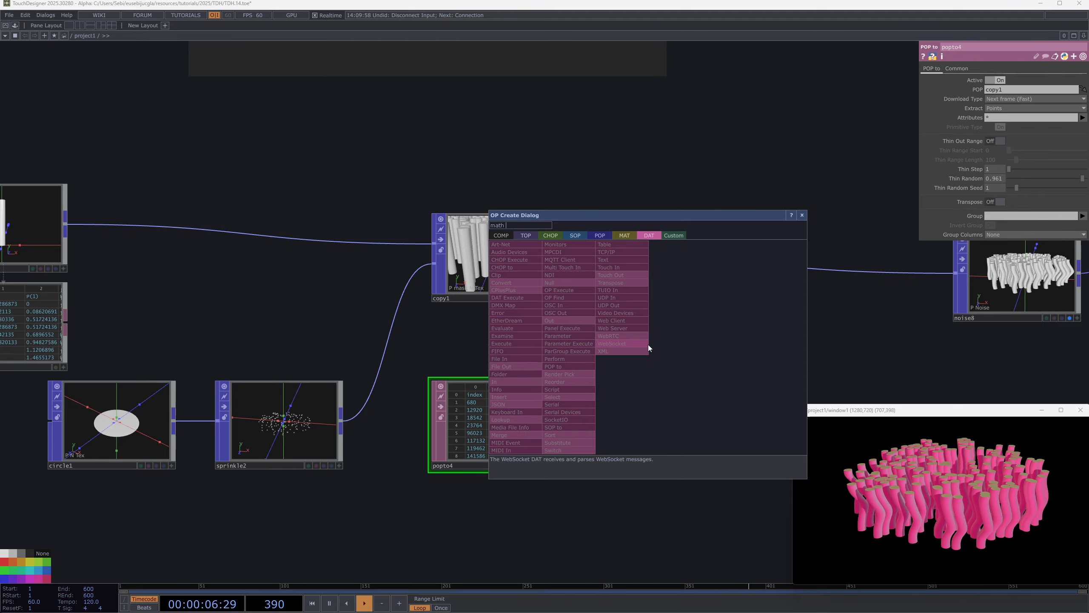
{"action": "left_click", "coordinate": [600, 235]}
{"action": "left_click", "coordinate": [568, 397]}
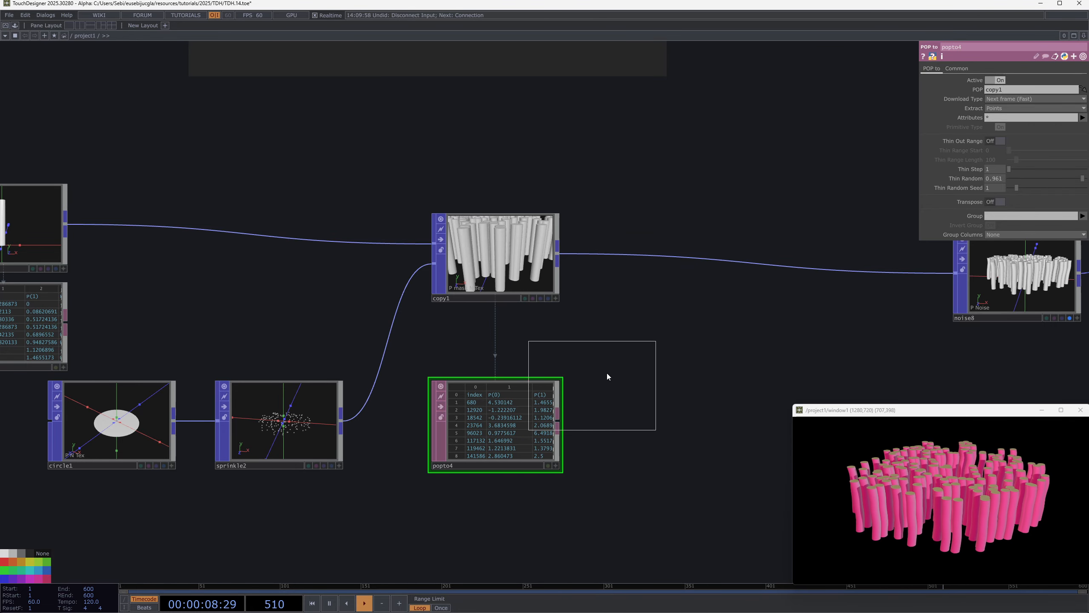
{"action": "left_click", "coordinate": [693, 284]}
{"action": "left_click_drag", "start_coordinate": [558, 254], "coordinate": [629, 285]}
{"action": "left_click_drag", "start_coordinate": [637, 290], "coordinate": [627, 339]}
{"action": "left_click_drag", "start_coordinate": [660, 403], "coordinate": [595, 379]}
{"action": "middle_click_drag", "start_coordinate": [595, 379], "coordinate": [567, 351]}
{"action": "scroll", "coordinate": [566, 351], "scroll_direction": "up", "scroll_amount": 1}
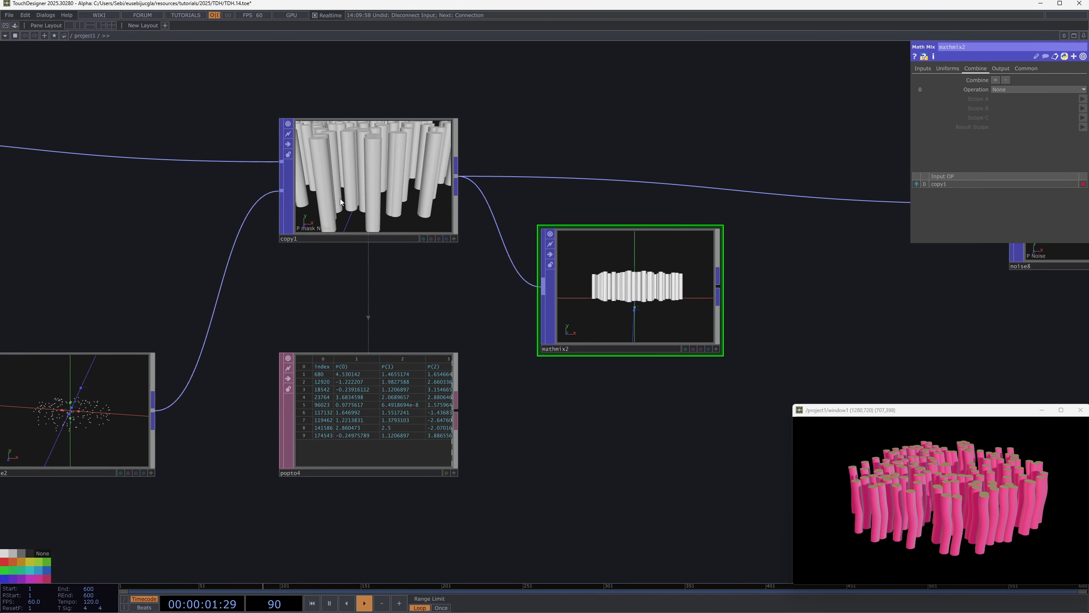
In mathmix2, set the Operation to A with Scope A mask and Result Scope Color, and inspect the shaded tubes
{"action": "left_click", "coordinate": [997, 90]}
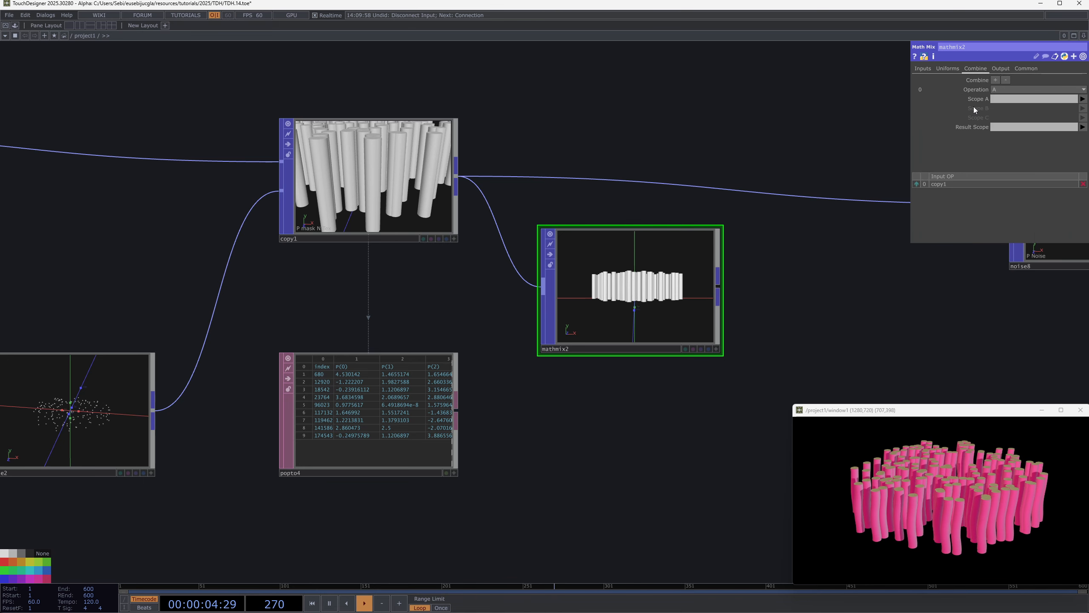
{"action": "left_click", "coordinate": [927, 106]}
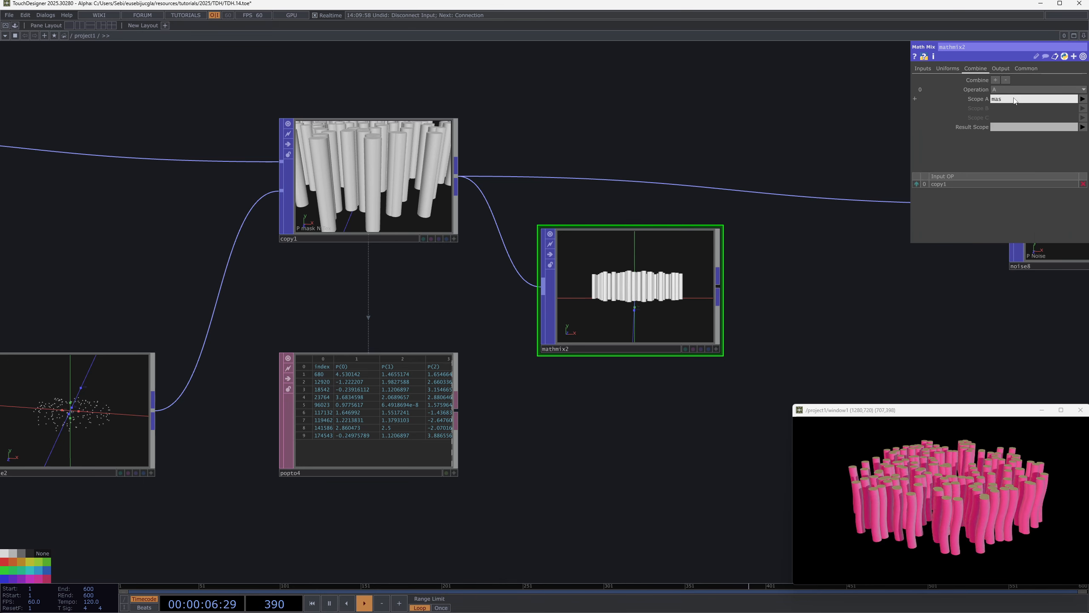
{"action": "key", "text": "Tab"}
{"action": "type", "text": "C"}
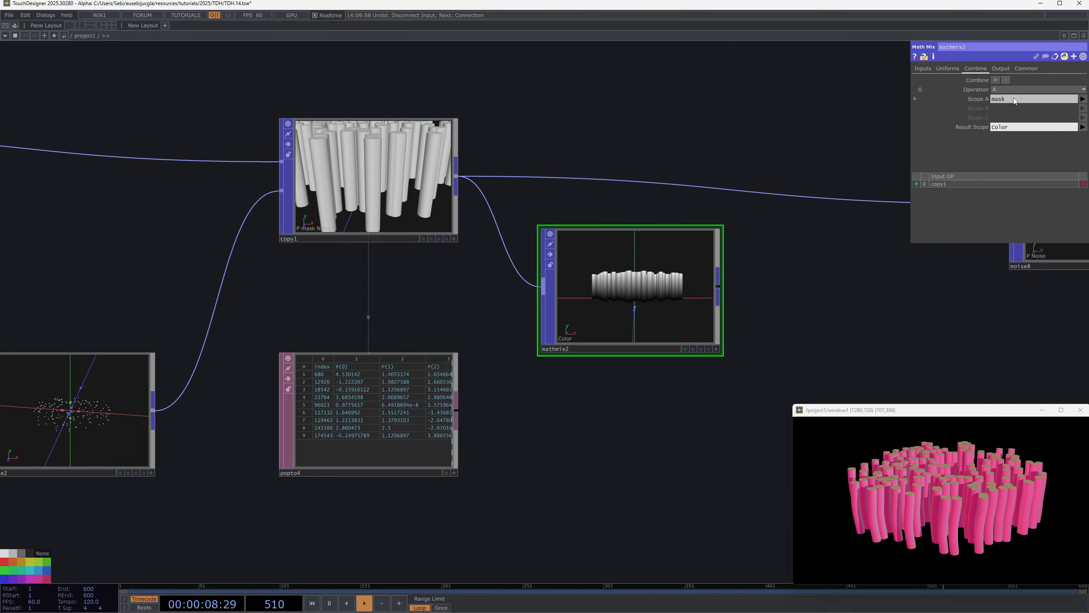
{"action": "key", "text": "Return"}
{"action": "scroll", "coordinate": [635, 236], "scroll_direction": "up", "scroll_amount": 3}
{"action": "left_click_drag", "start_coordinate": [656, 333], "coordinate": [677, 321]}
{"action": "scroll", "coordinate": [847, 337], "scroll_direction": "down", "scroll_amount": 3}
Examine noise7's noise settings and how its mapping ties the mask attribute to the amplitude parameter
{"action": "left_click_drag", "start_coordinate": [904, 347], "coordinate": [599, 291]}
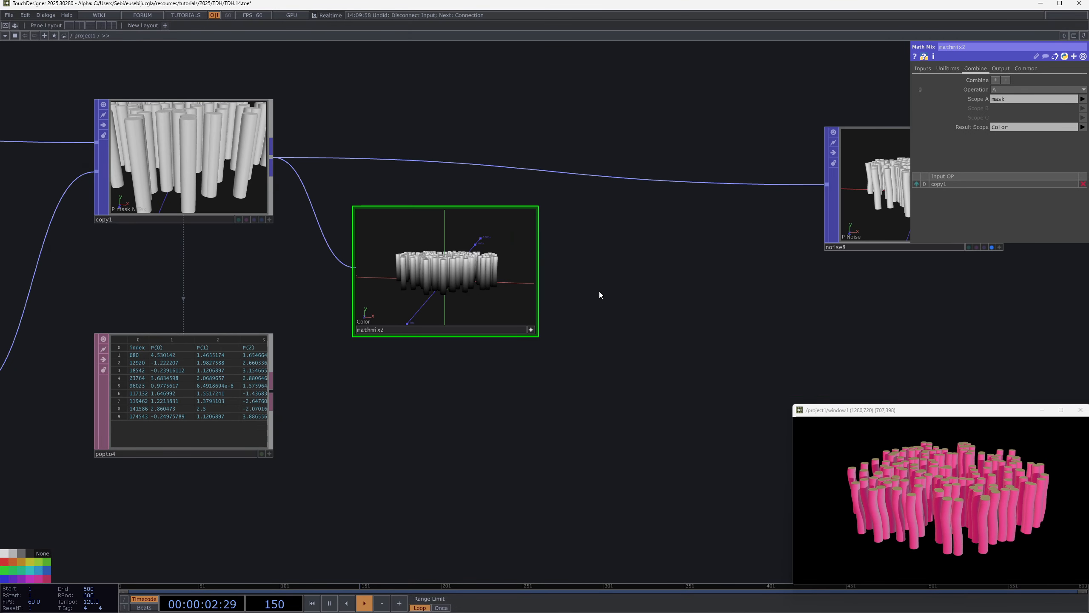
{"action": "scroll", "coordinate": [604, 292], "scroll_direction": "down", "scroll_amount": 5}
{"action": "left_click_drag", "start_coordinate": [693, 248], "coordinate": [693, 249]}
{"action": "left_click_drag", "start_coordinate": [702, 320], "coordinate": [557, 431]}
{"action": "left_click_drag", "start_coordinate": [587, 237], "coordinate": [588, 284]}
{"action": "left_click_drag", "start_coordinate": [560, 401], "coordinate": [585, 400]}
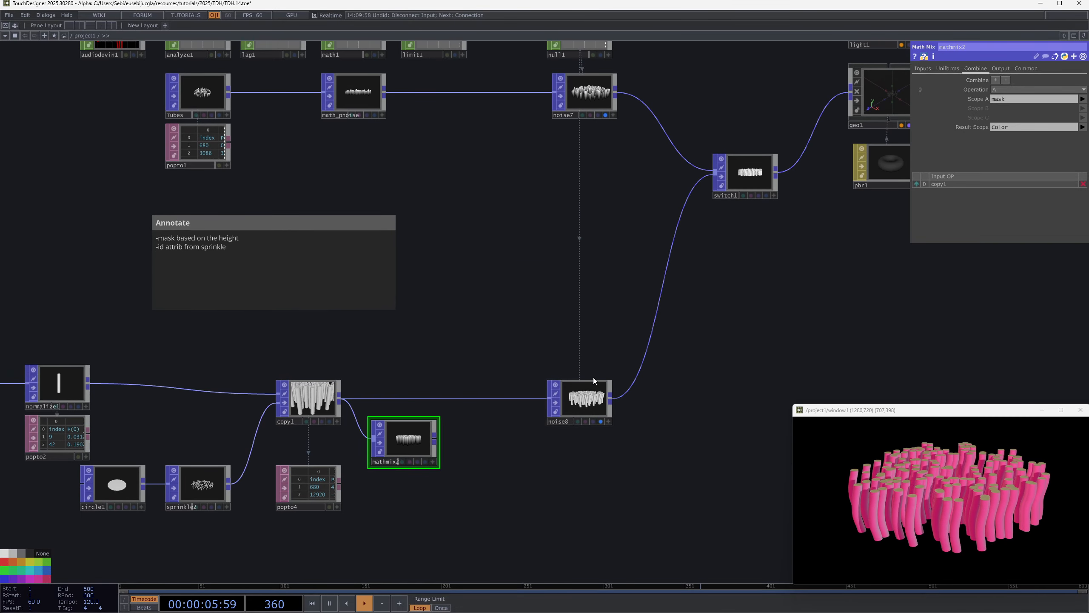
{"action": "left_click", "coordinate": [593, 101]}
{"action": "left_click_drag", "start_coordinate": [593, 139], "coordinate": [577, 232]}
{"action": "scroll", "coordinate": [579, 191], "scroll_direction": "up", "scroll_amount": 9}
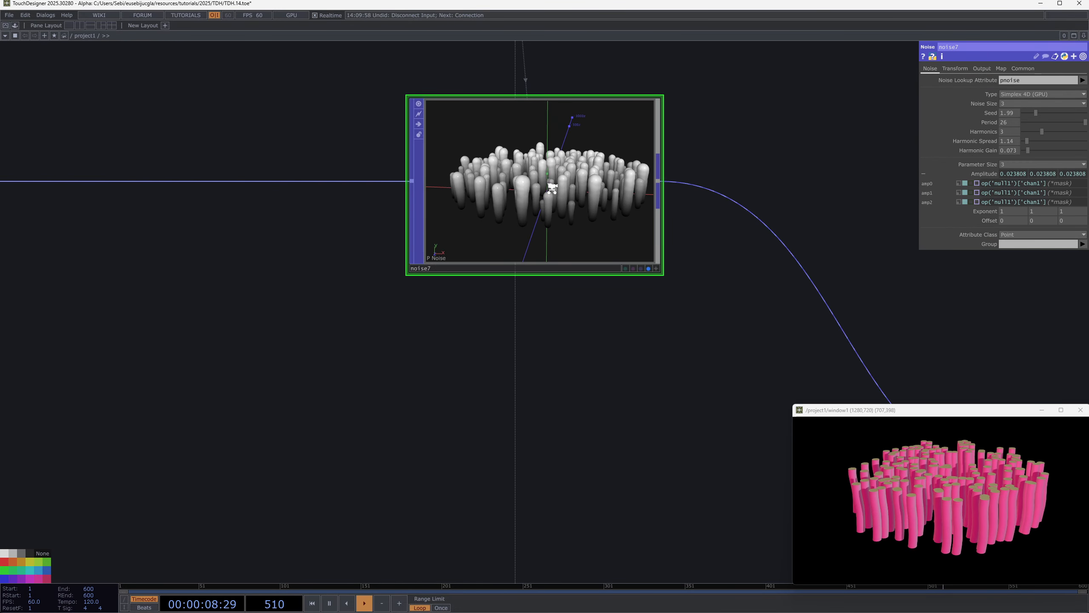
{"action": "scroll", "coordinate": [578, 190], "scroll_direction": "up", "scroll_amount": 3}
{"action": "scroll", "coordinate": [465, 246], "scroll_direction": "down", "scroll_amount": 6}
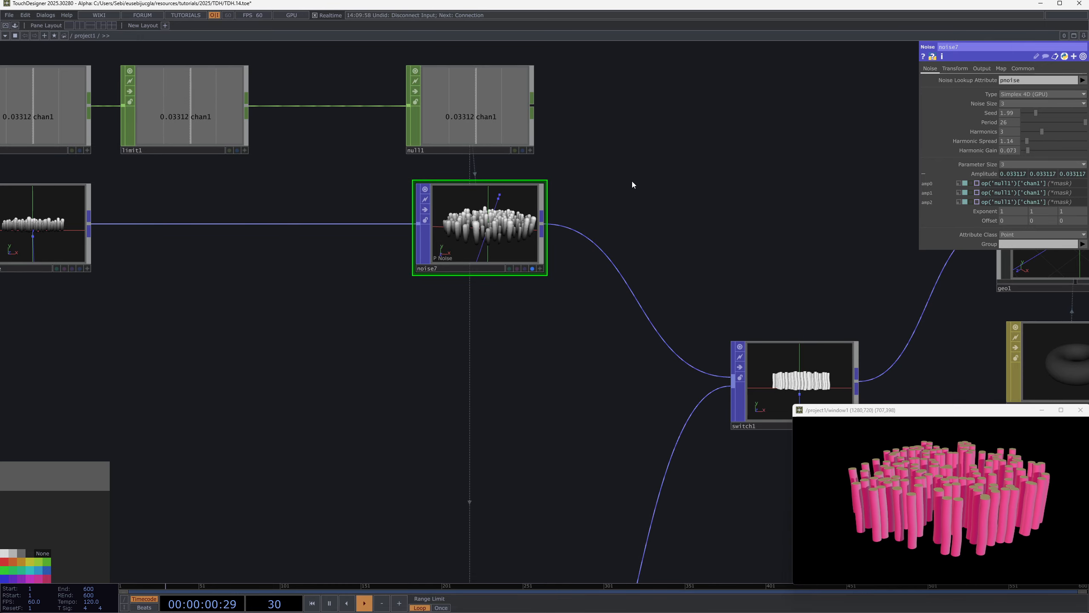
{"action": "scroll", "coordinate": [617, 178], "scroll_direction": "up", "scroll_amount": 3}
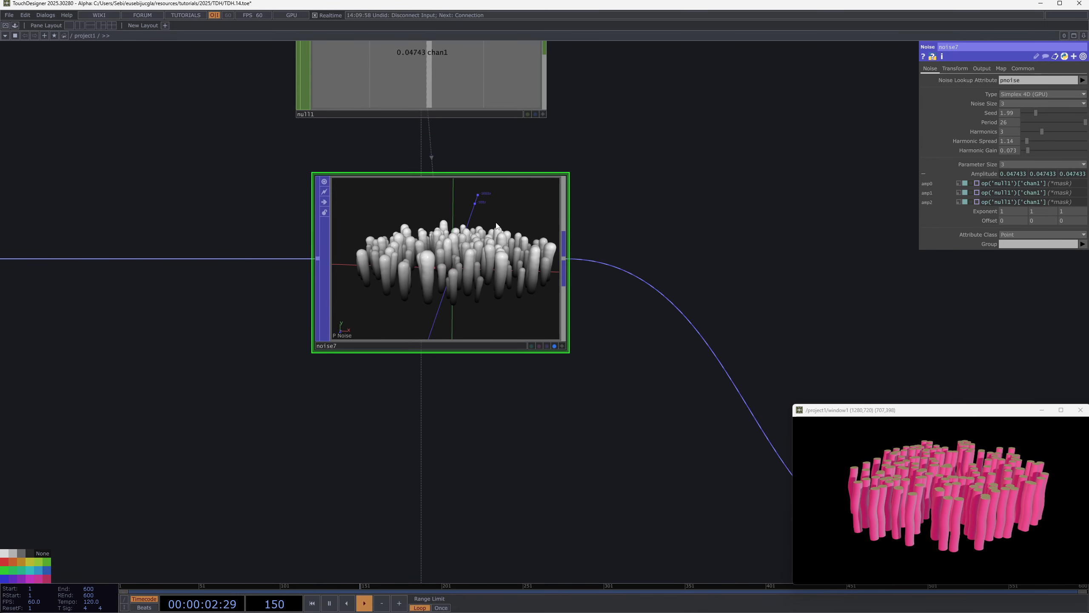
{"action": "left_click", "coordinate": [1000, 69]}
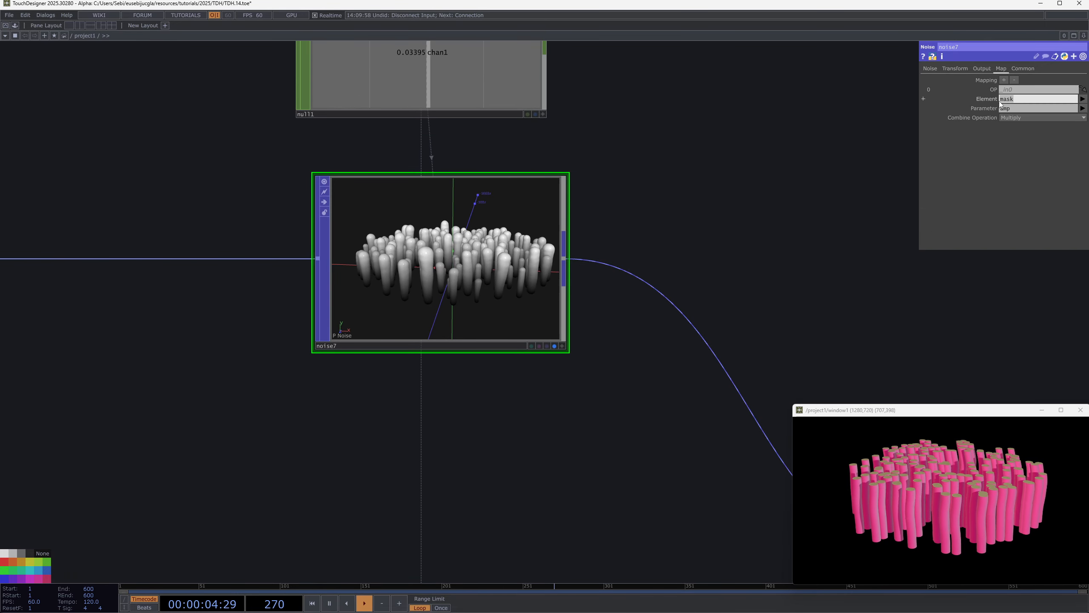
{"action": "left_click", "coordinate": [1017, 108]}
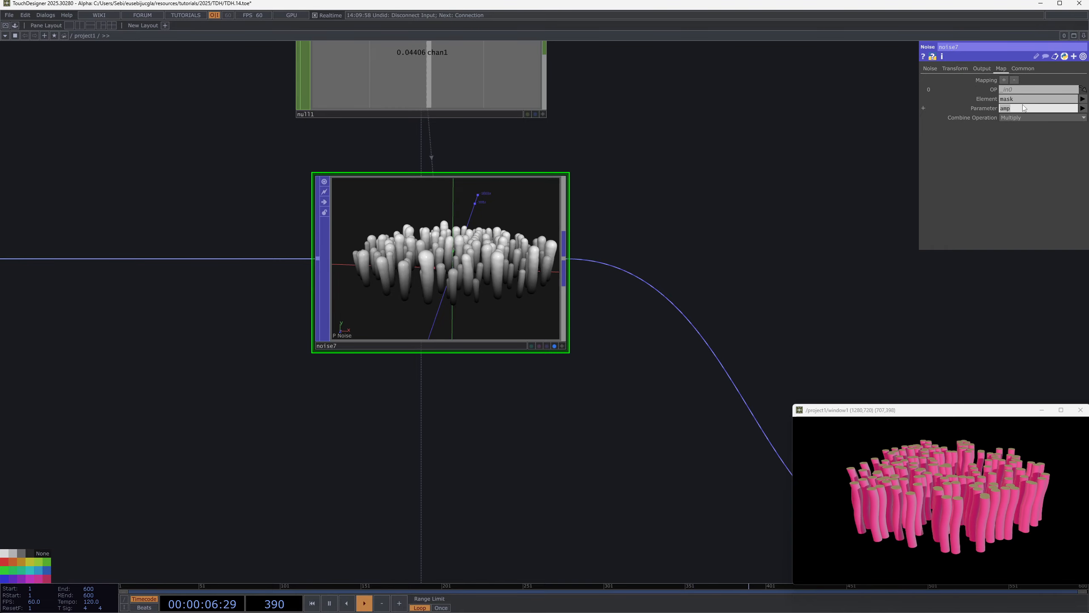
In noise8's mapping, choose Multiply as the Combine Operation and mask as the Element
{"action": "scroll", "coordinate": [773, 206], "scroll_direction": "down", "scroll_amount": 5}
{"action": "left_click_drag", "start_coordinate": [710, 255], "coordinate": [687, 110]}
{"action": "left_click_drag", "start_coordinate": [688, 462], "coordinate": [633, 342]}
{"action": "left_click", "coordinate": [1015, 117]}
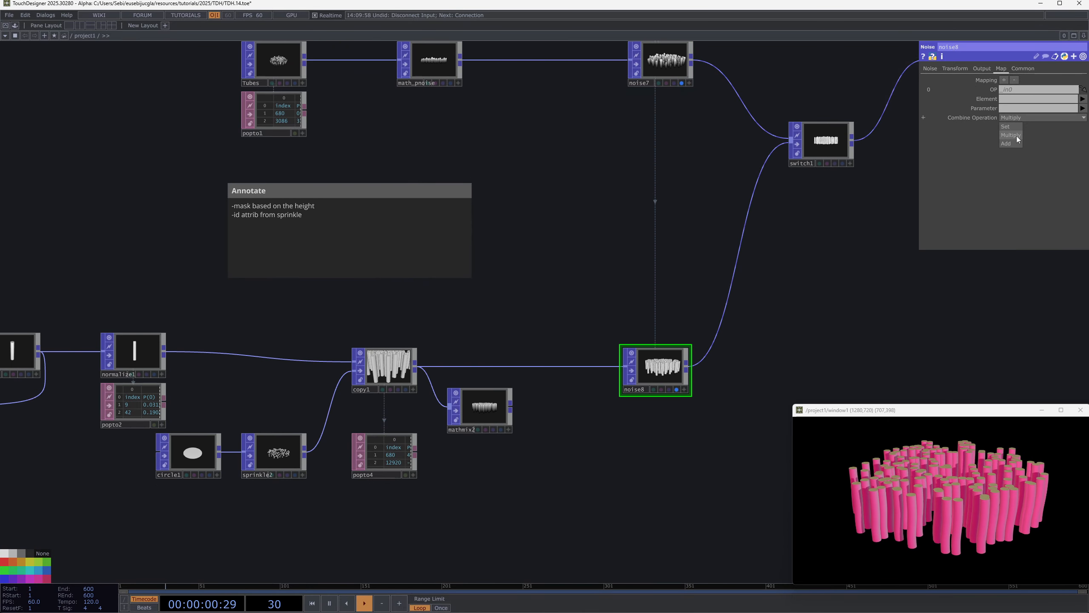
{"action": "left_click", "coordinate": [1016, 134]}
{"action": "left_click", "coordinate": [1083, 99]}
{"action": "left_click", "coordinate": [1078, 142]}
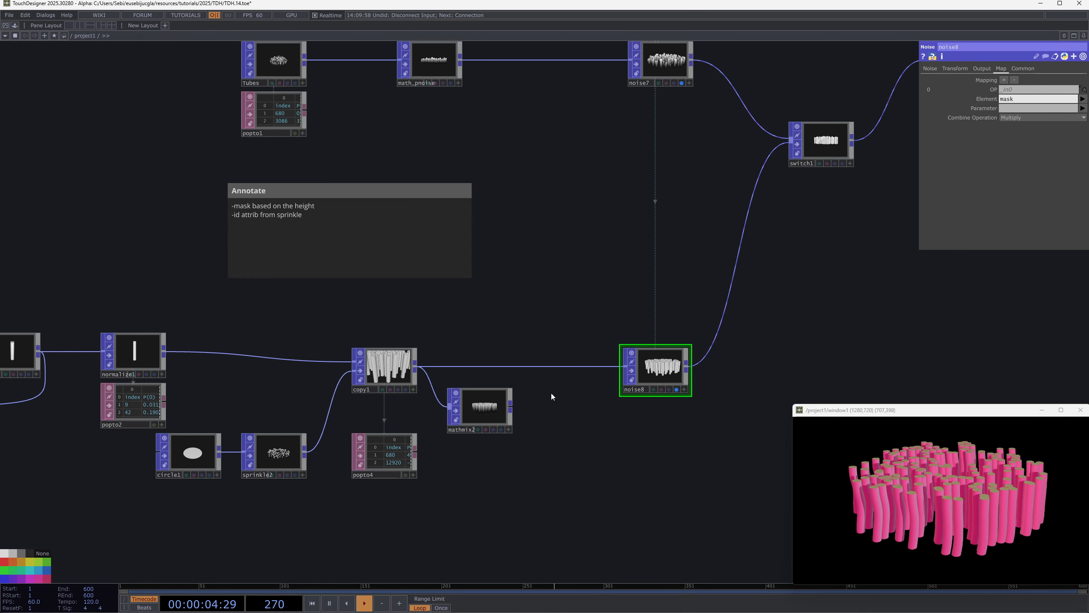
Map the mask attribute in noise8 to the amp (Amplitude) parameter
{"action": "left_click", "coordinate": [1075, 110]}
{"action": "left_click", "coordinate": [1082, 108]}
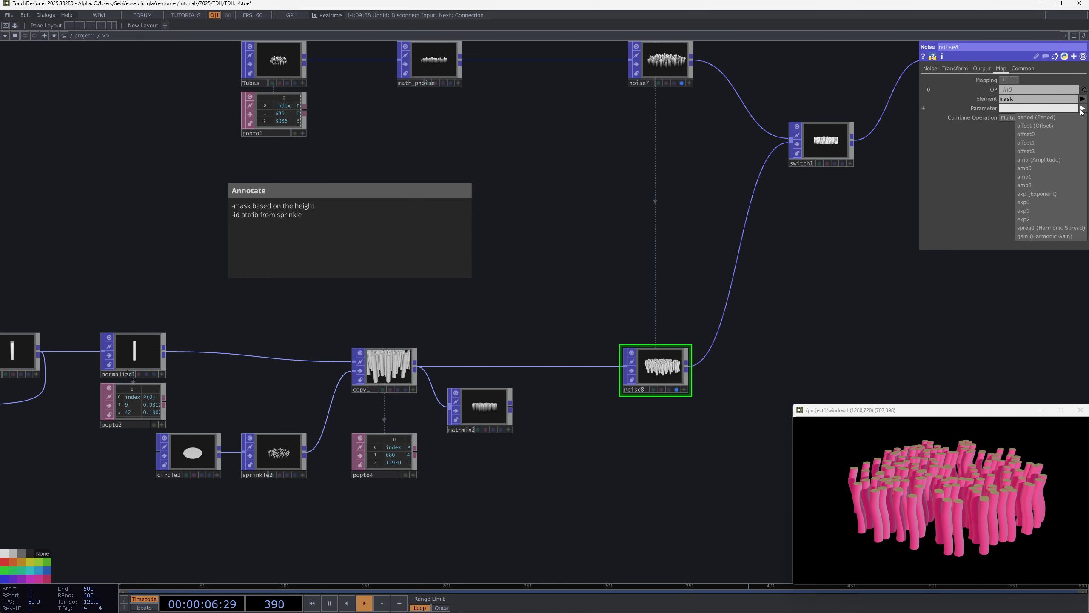
{"action": "left_click", "coordinate": [1053, 158]}
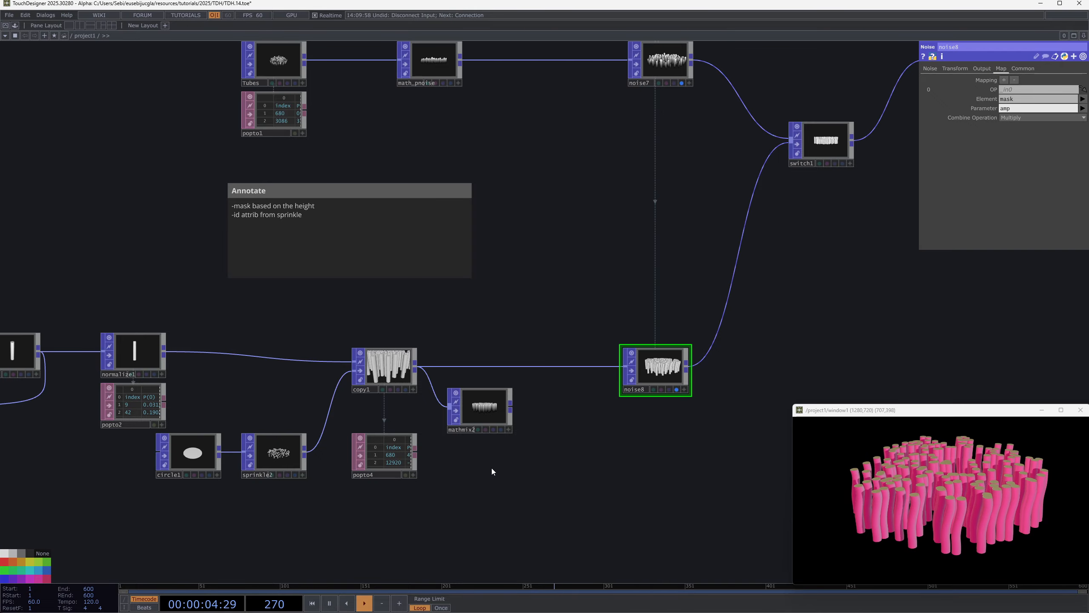
Review normalize1's mask setup and set tube2's Height to 3.4
{"action": "left_click_drag", "start_coordinate": [73, 460], "coordinate": [124, 354]}
{"action": "scroll", "coordinate": [116, 395], "scroll_direction": "up", "scroll_amount": 5}
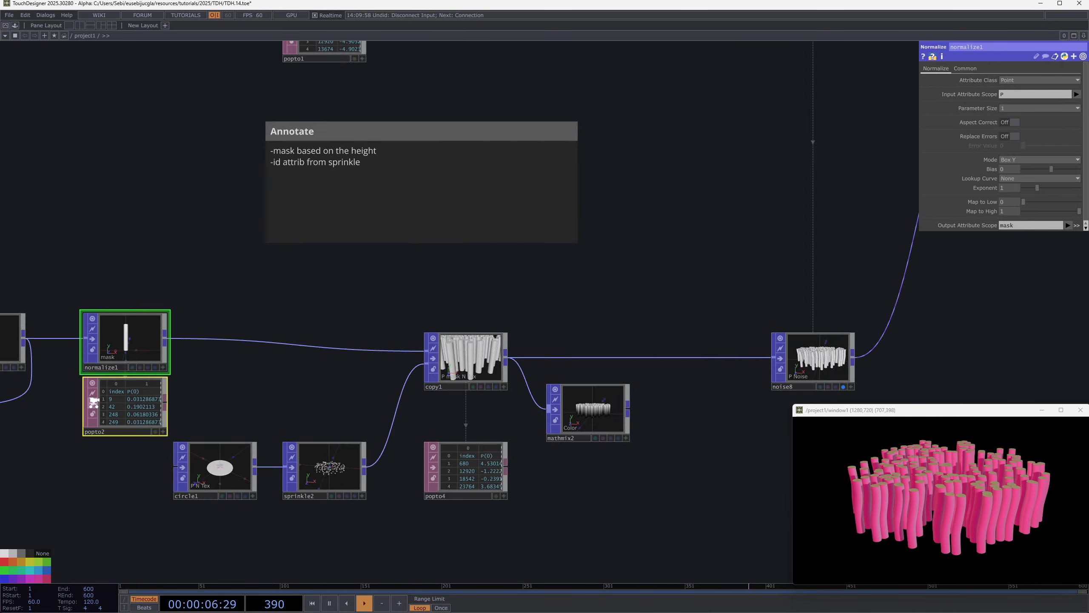
{"action": "scroll", "coordinate": [304, 418], "scroll_direction": "down", "scroll_amount": 8}
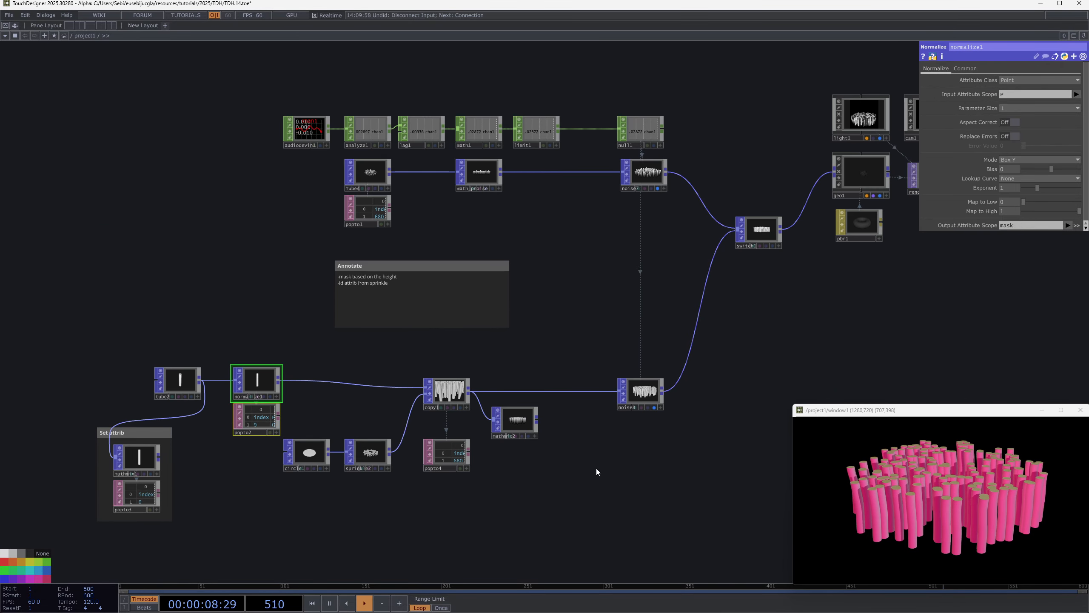
{"action": "left_click", "coordinate": [165, 390]}
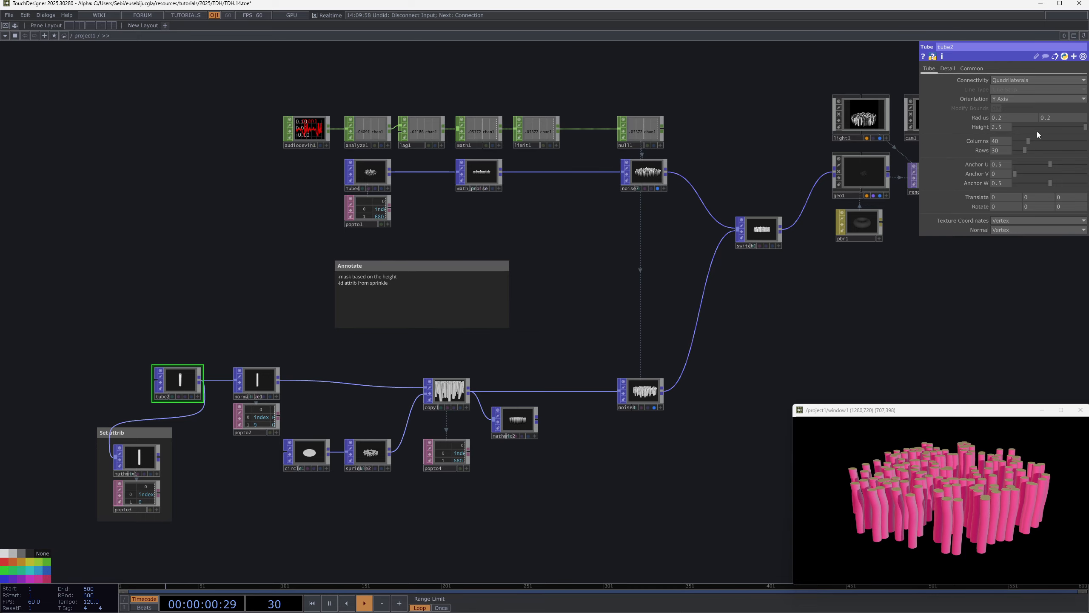
{"action": "mouse_move", "coordinate": [1008, 125]}
{"action": "left_mouse_down"}
{"action": "mouse_move", "coordinate": [1029, 125]}
{"action": "mouse_move", "coordinate": [990, 115]}
{"action": "mouse_move", "coordinate": [1005, 114]}
{"action": "left_mouse_up"}
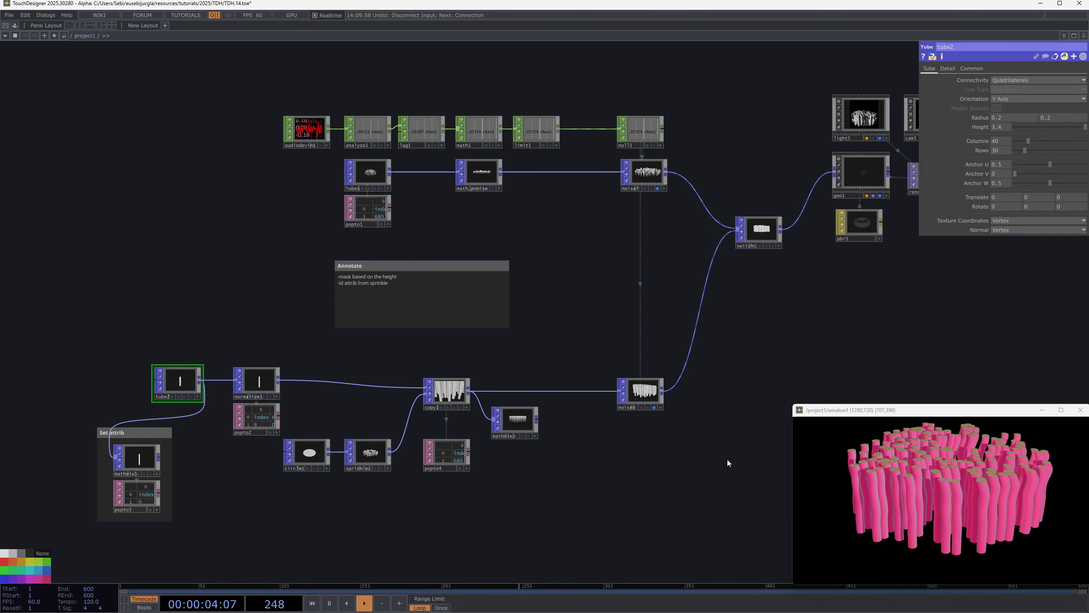
In the annotation, mark the height mask item with "X -" and put an empty "[ ] -" checkbox before the id attrib item
{"action": "scroll", "coordinate": [455, 293], "scroll_direction": "up", "scroll_amount": 3}
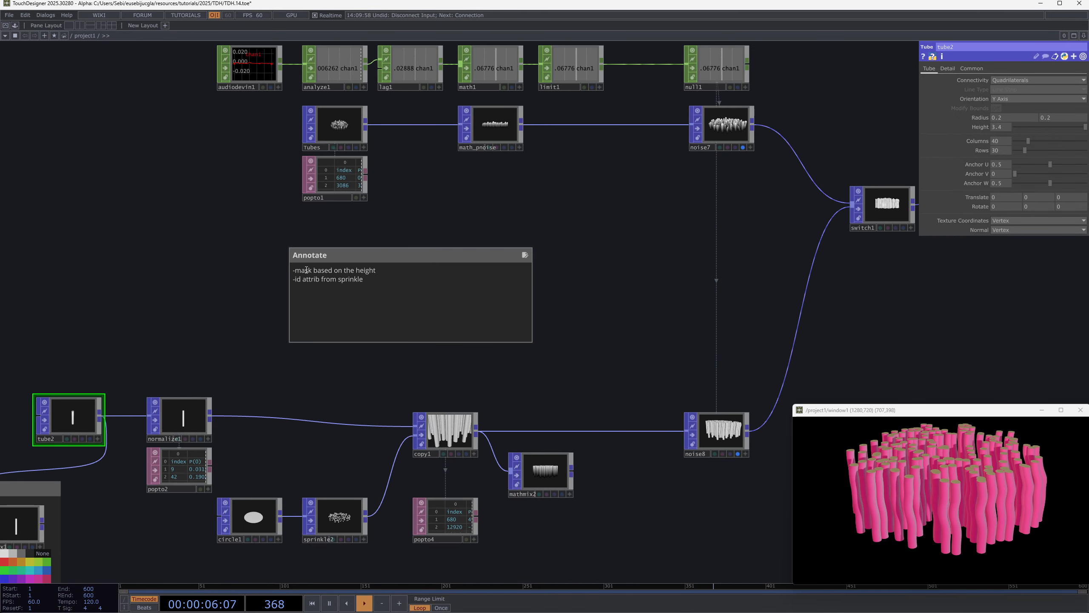
{"action": "type", "text": "X -"}
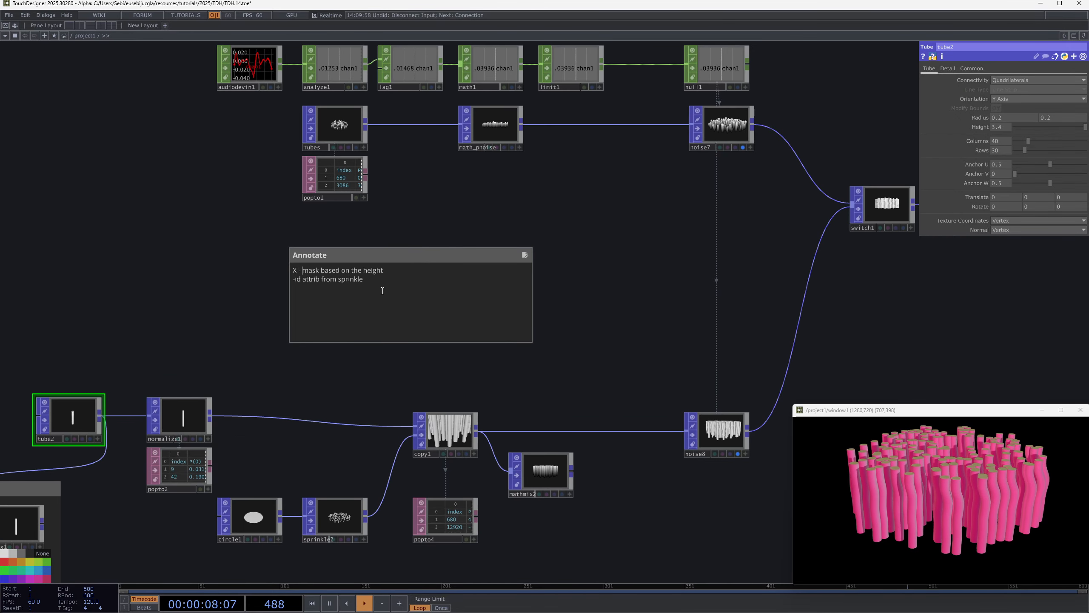
{"action": "left_click", "coordinate": [292, 279]}
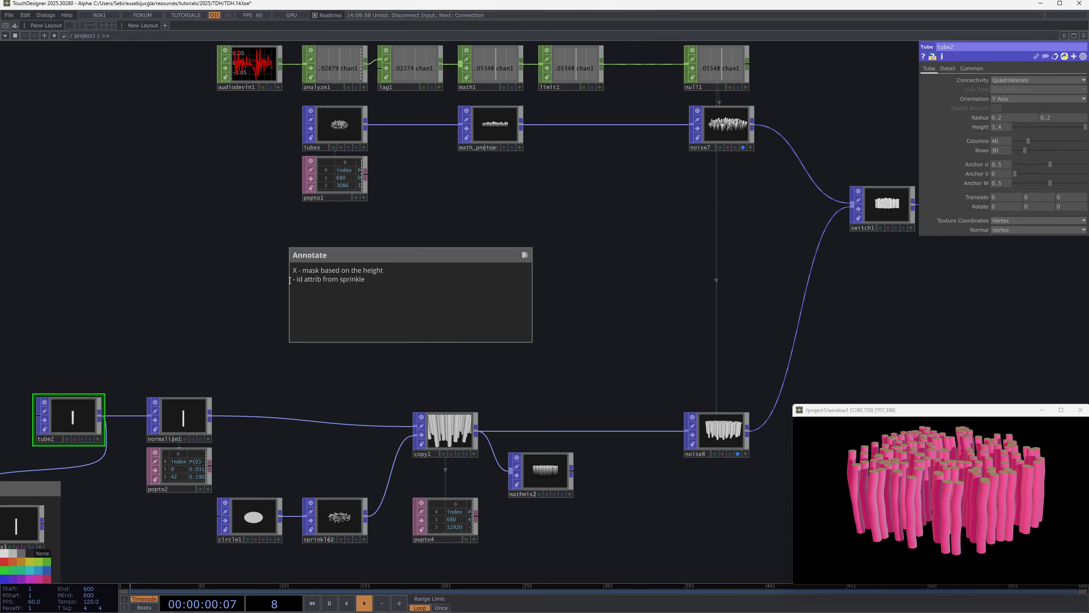
{"action": "type", "text": "[]"}
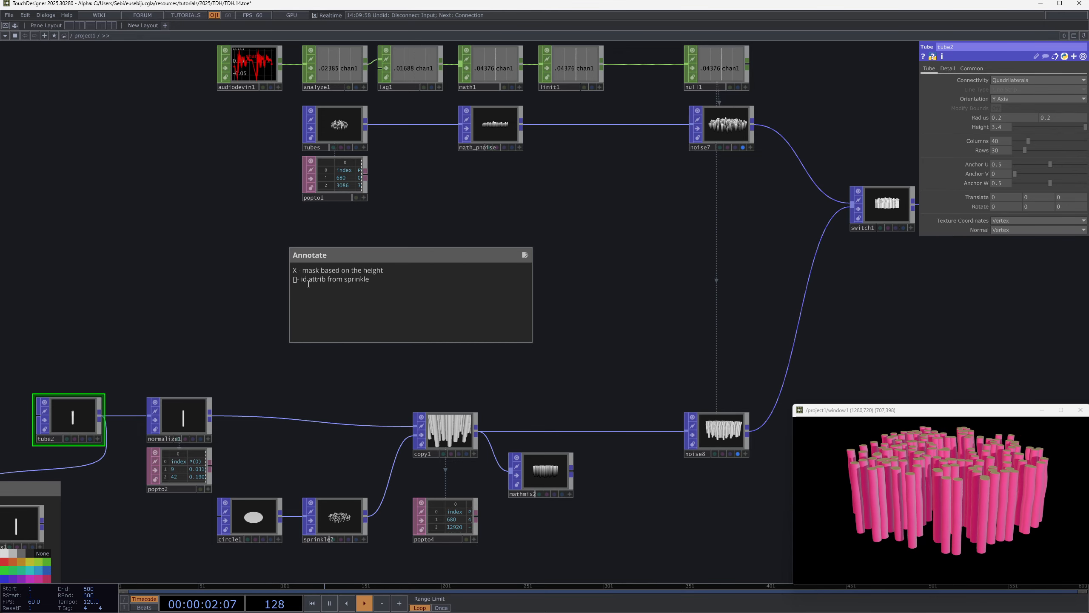
{"action": "left_click", "coordinate": [564, 335]}
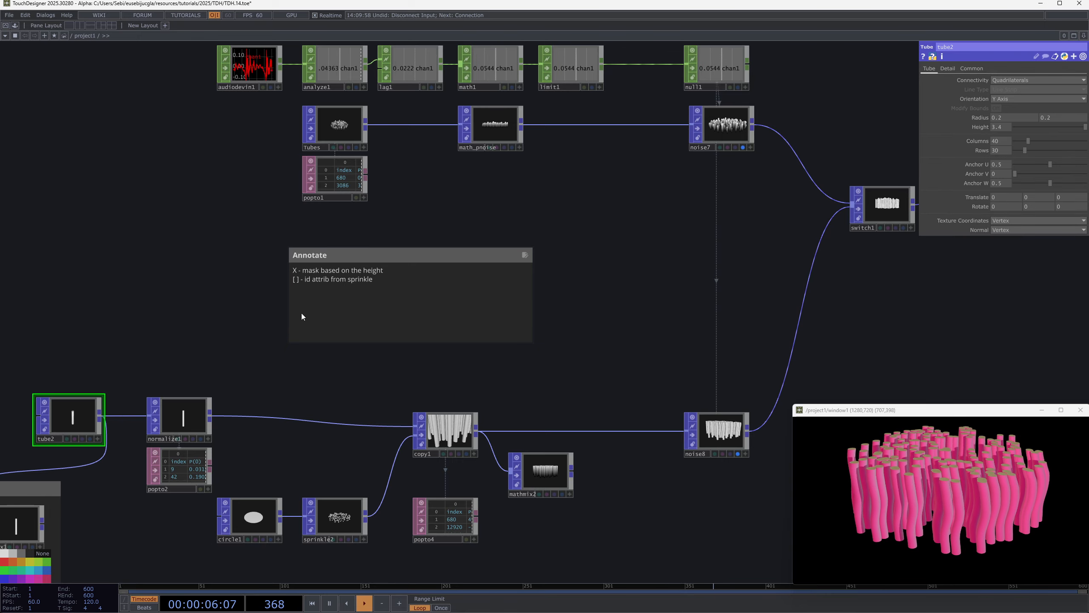
Examine copy1's template transform and template attribute parameters for a way to carry an id from sprinkle2
{"action": "left_click_drag", "start_coordinate": [344, 456], "coordinate": [351, 397]}
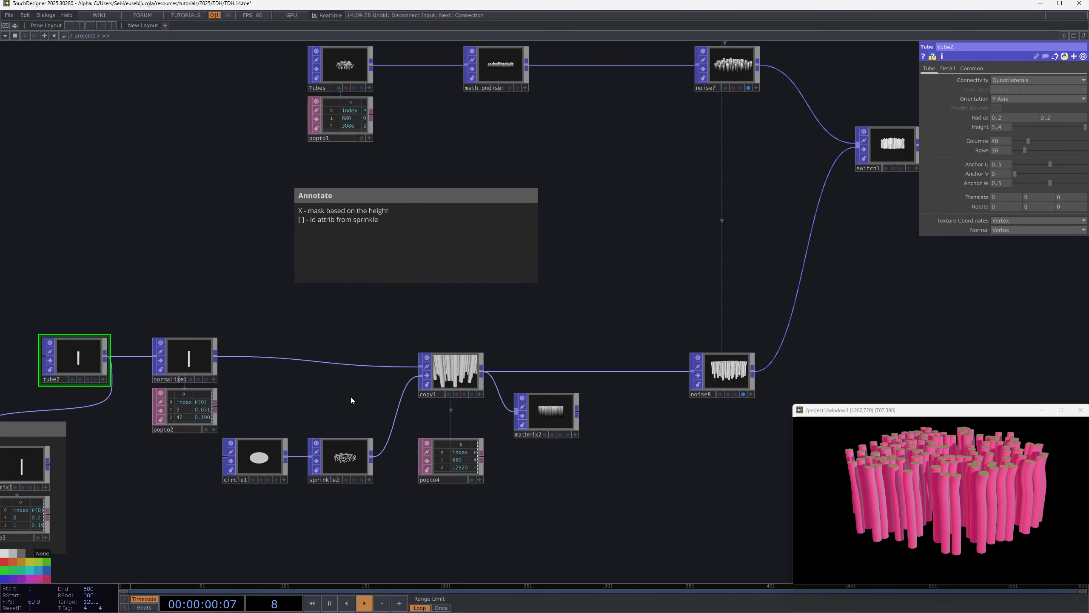
{"action": "left_click", "coordinate": [457, 371]}
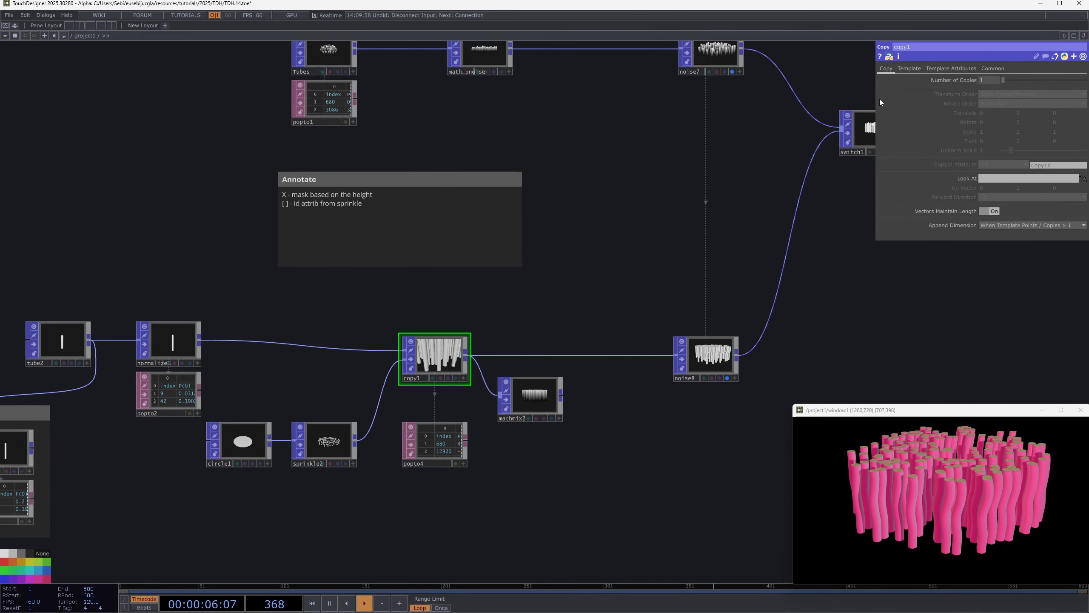
{"action": "left_click_drag", "start_coordinate": [560, 441], "coordinate": [571, 401]}
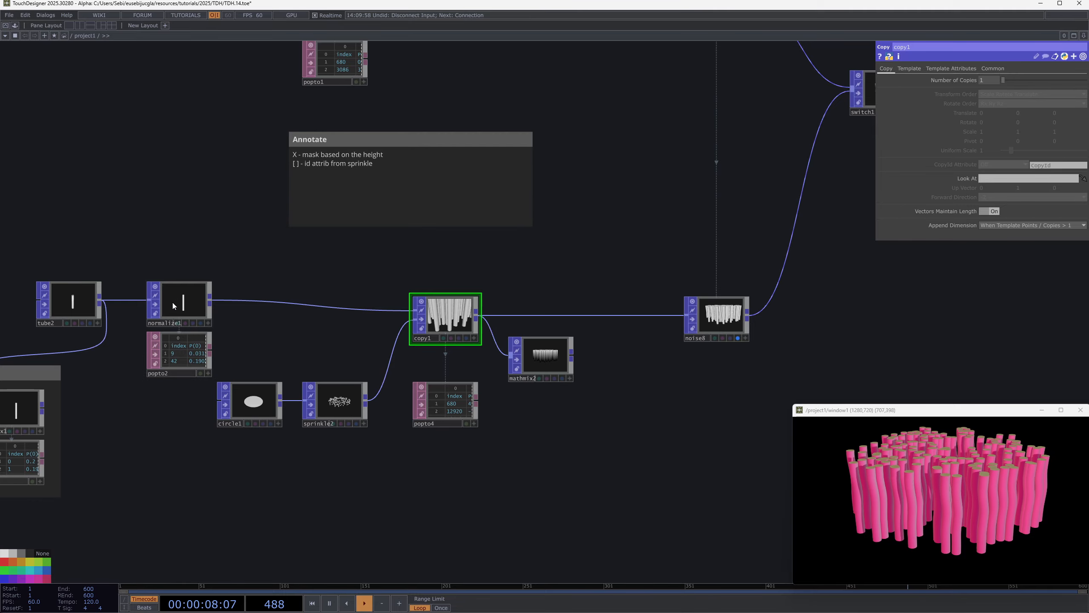
{"action": "scroll", "coordinate": [183, 337], "scroll_direction": "up", "scroll_amount": 3}
{"action": "left_click_drag", "start_coordinate": [488, 511], "coordinate": [272, 453]}
{"action": "left_click", "coordinate": [909, 68]}
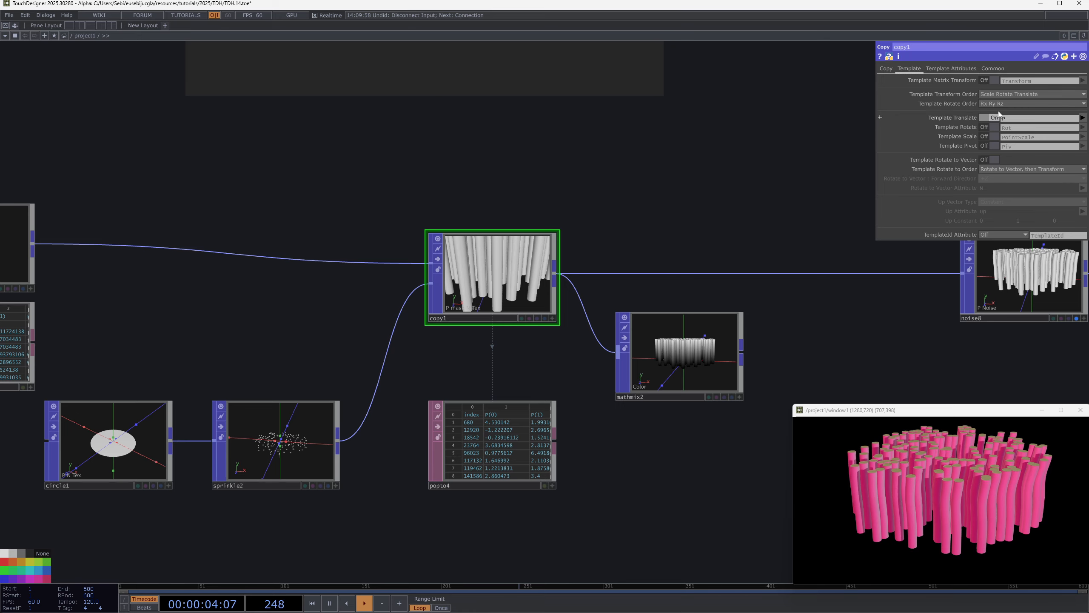
{"action": "left_click_drag", "start_coordinate": [762, 227], "coordinate": [738, 158]}
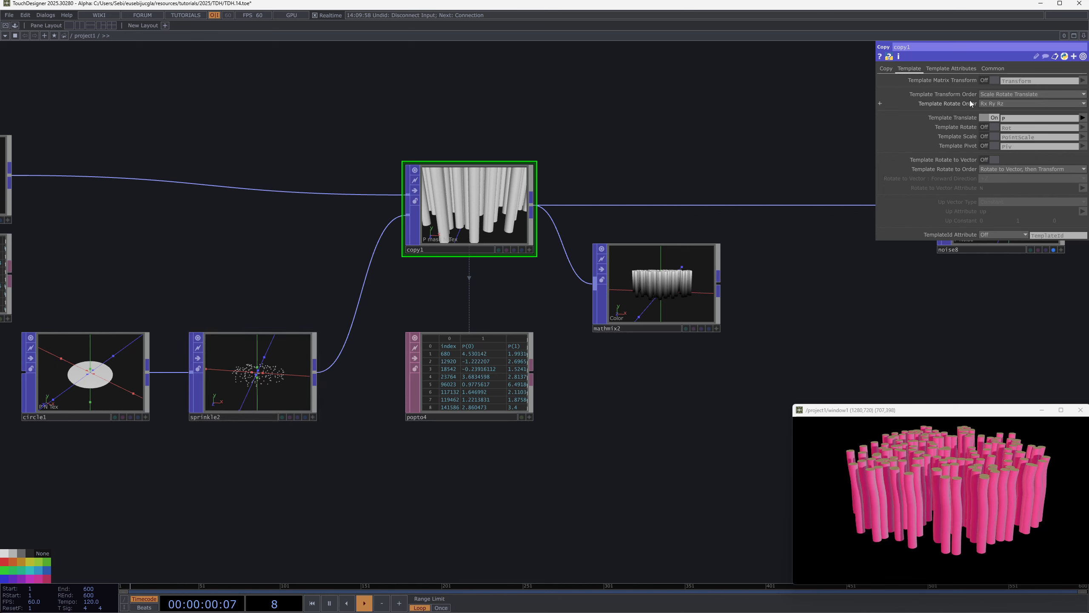
{"action": "left_click", "coordinate": [949, 69]}
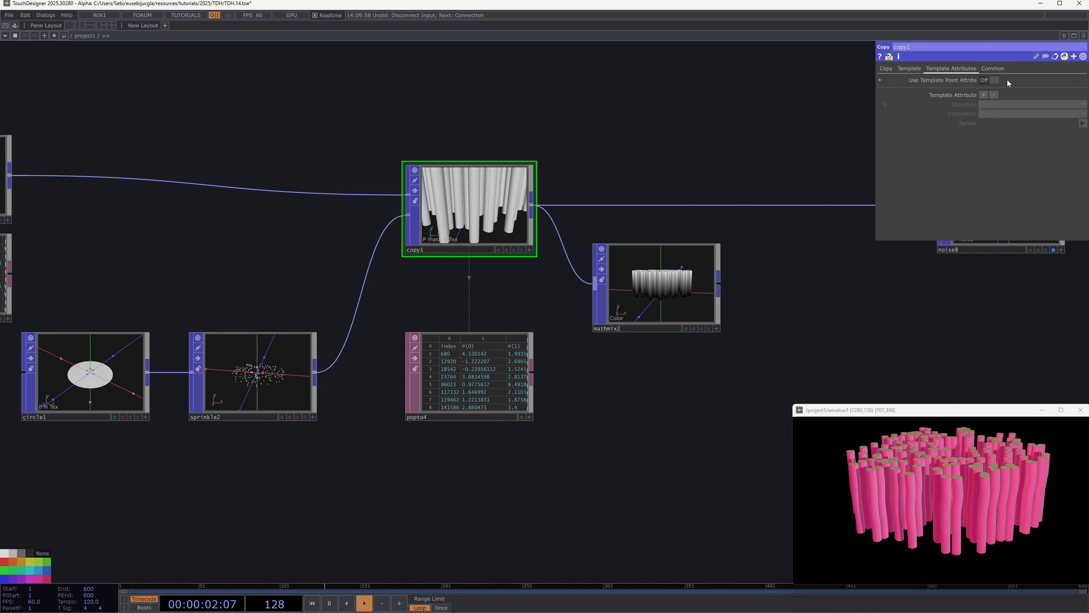
{"action": "left_click", "coordinate": [992, 81]}
{"action": "left_click", "coordinate": [989, 81]}
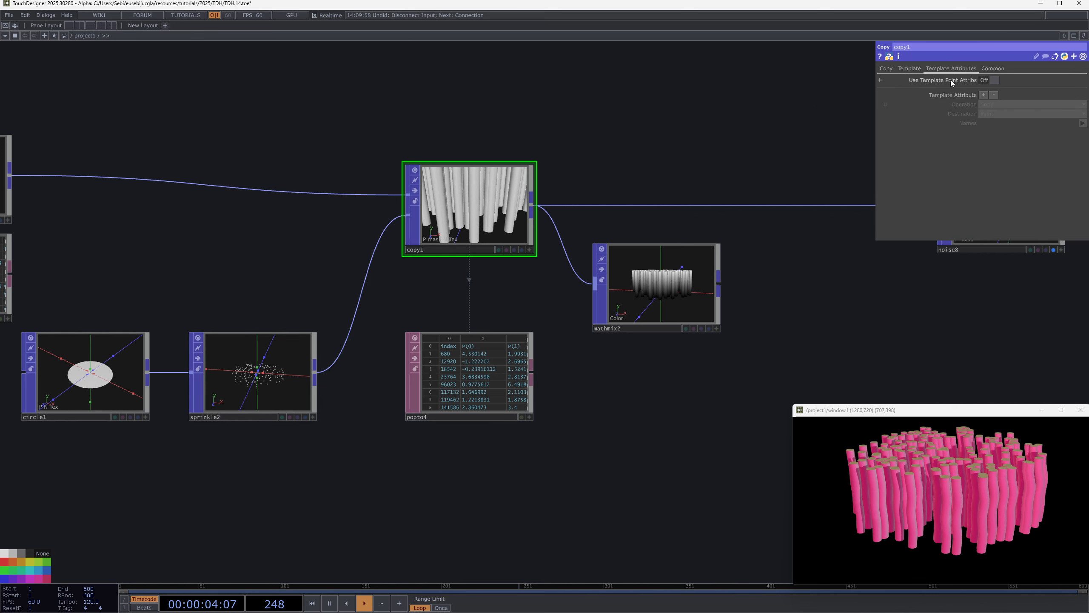
Set copy1's TemplateId Attribute to Point and inspect the TemplateId column in popto4
{"action": "left_click", "coordinate": [909, 69]}
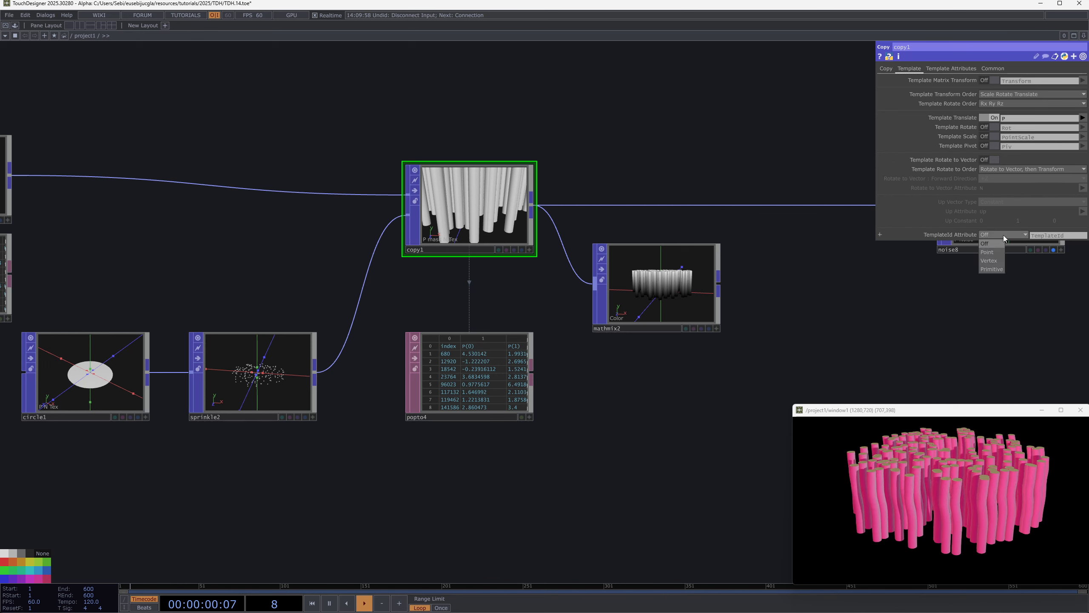
{"action": "left_click", "coordinate": [989, 252]}
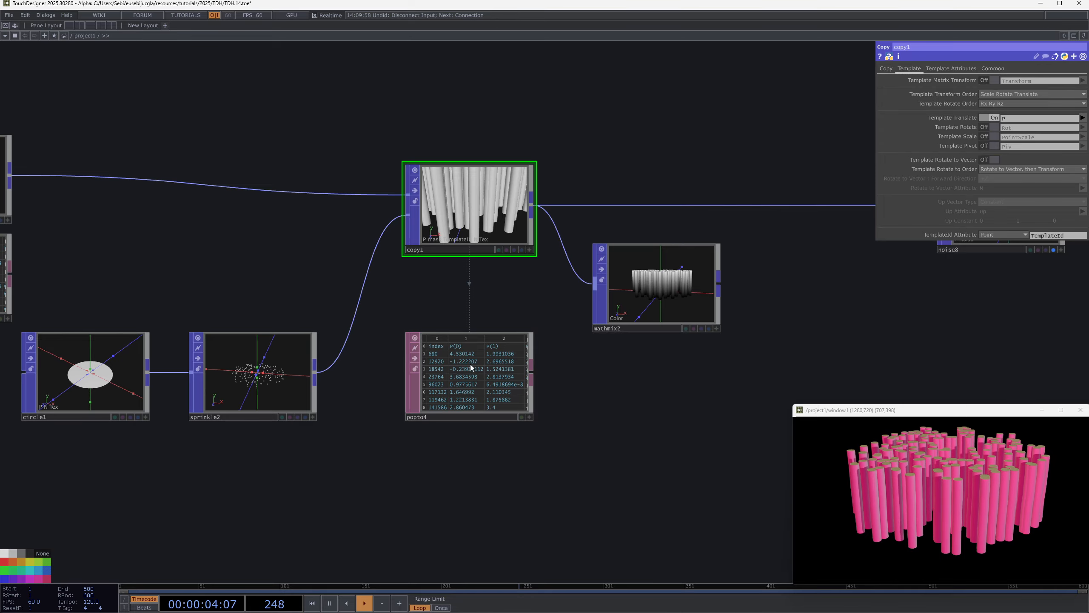
{"action": "scroll", "coordinate": [470, 367], "scroll_direction": "up", "scroll_amount": 8}
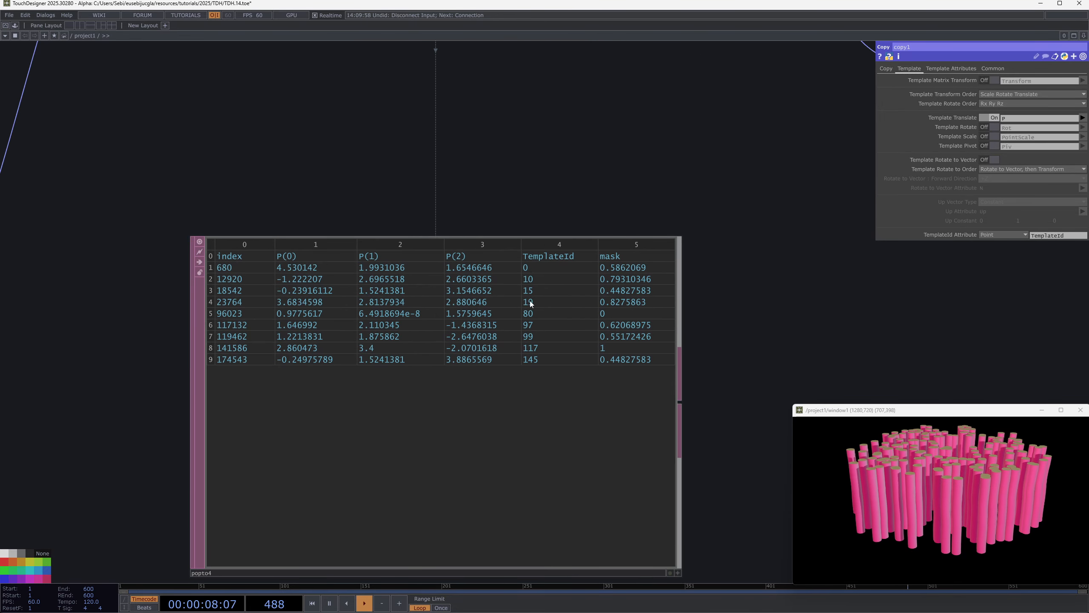
{"action": "scroll", "coordinate": [520, 340], "scroll_direction": "down", "scroll_amount": 6}
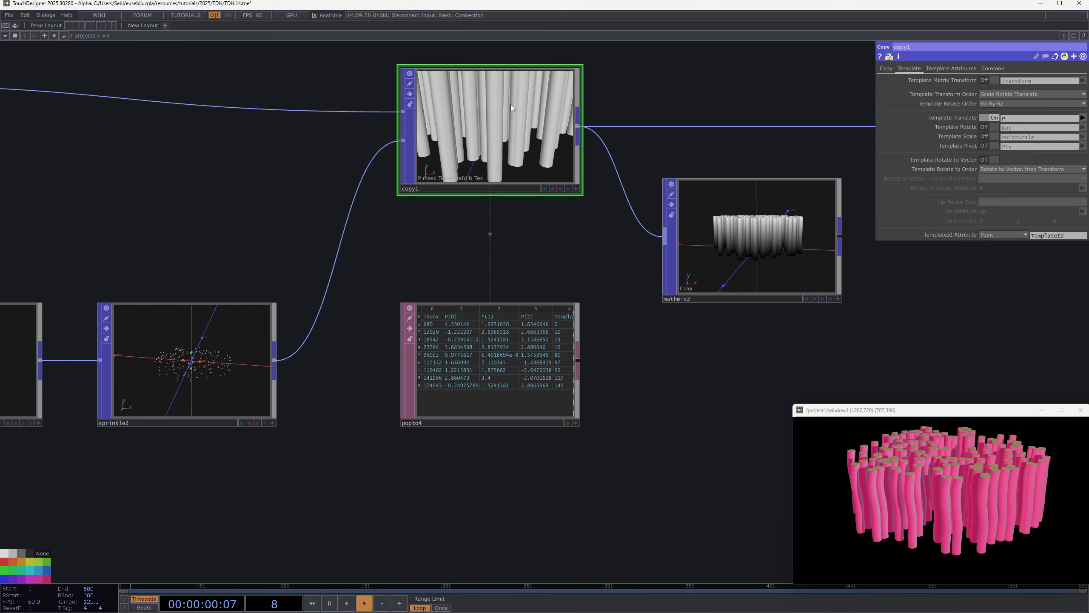
{"action": "scroll", "coordinate": [527, 375], "scroll_direction": "up", "scroll_amount": 5}
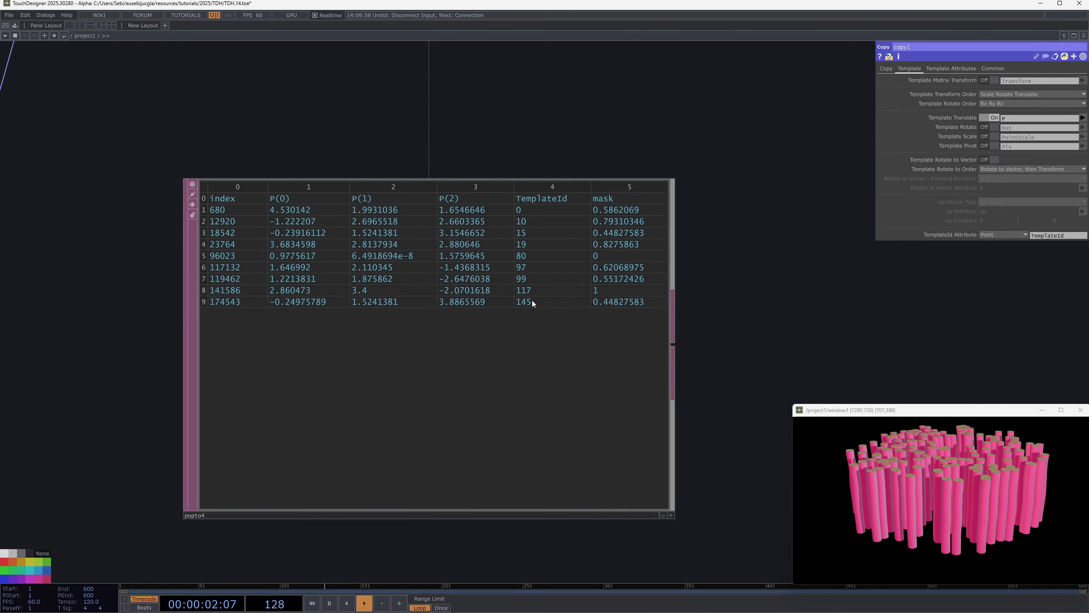
Switch to Houdini and display the connectivity1 node to examine its per-tube class attribute
{"action": "key", "text": "alt+Tab"}
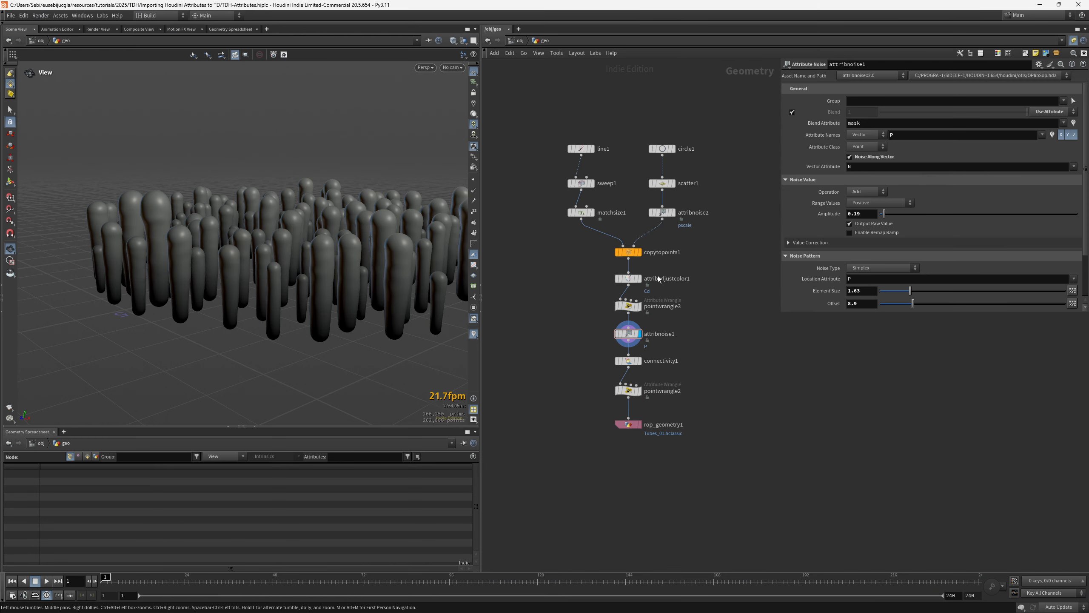
{"action": "left_click", "coordinate": [628, 360]}
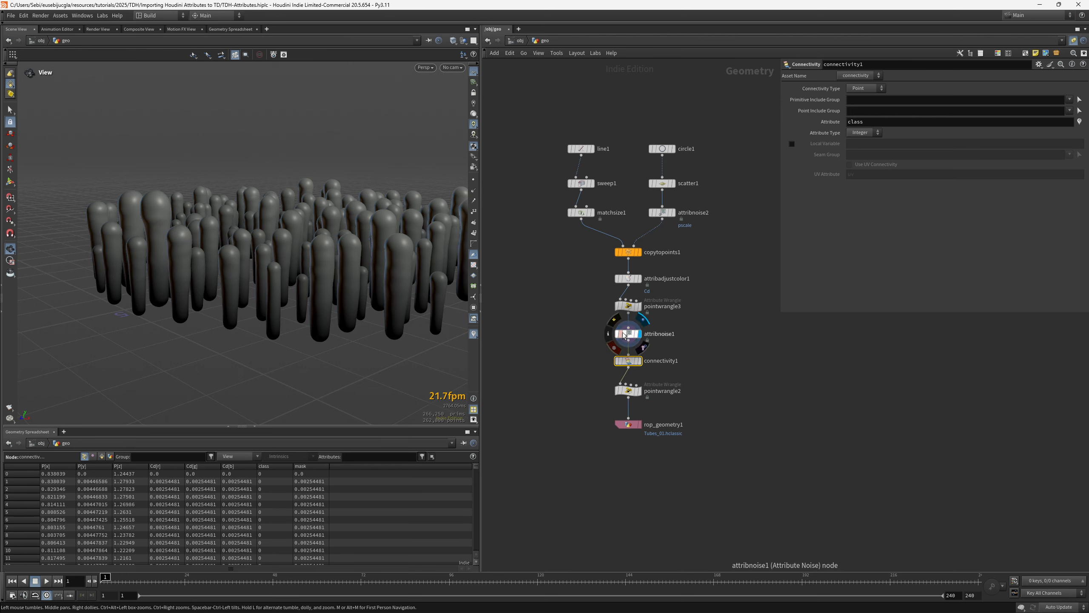
{"action": "left_click", "coordinate": [640, 361]}
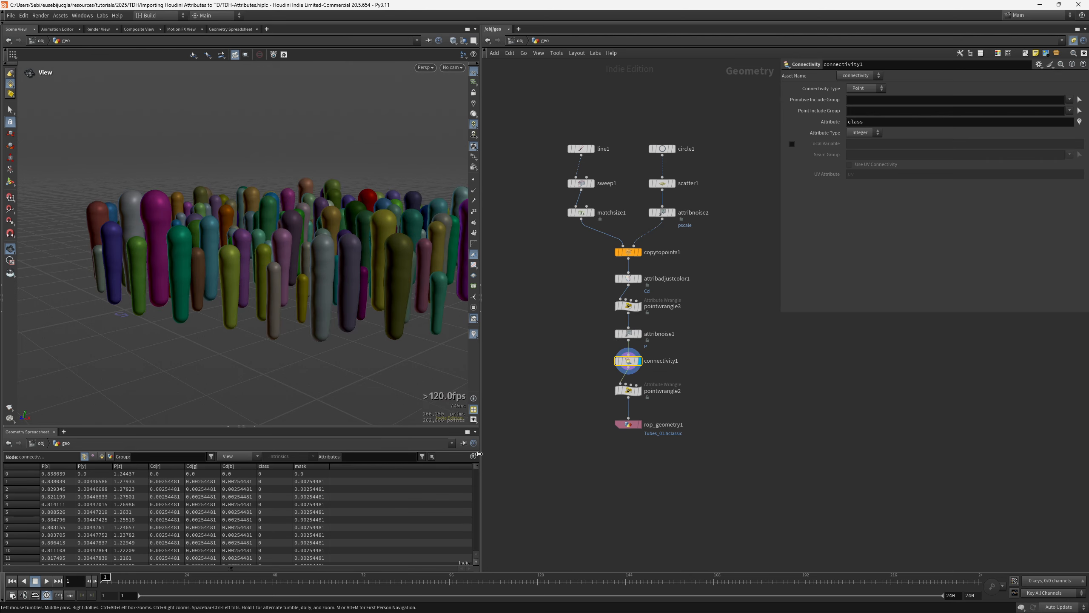
{"action": "left_click_drag", "start_coordinate": [477, 468], "coordinate": [488, 447]}
Return to TouchDesigner and examine the TemplateId and mask values in popto4 below copy1
{"action": "key", "text": "alt+Tab"}
{"action": "scroll", "coordinate": [716, 296], "scroll_direction": "down", "scroll_amount": 6}
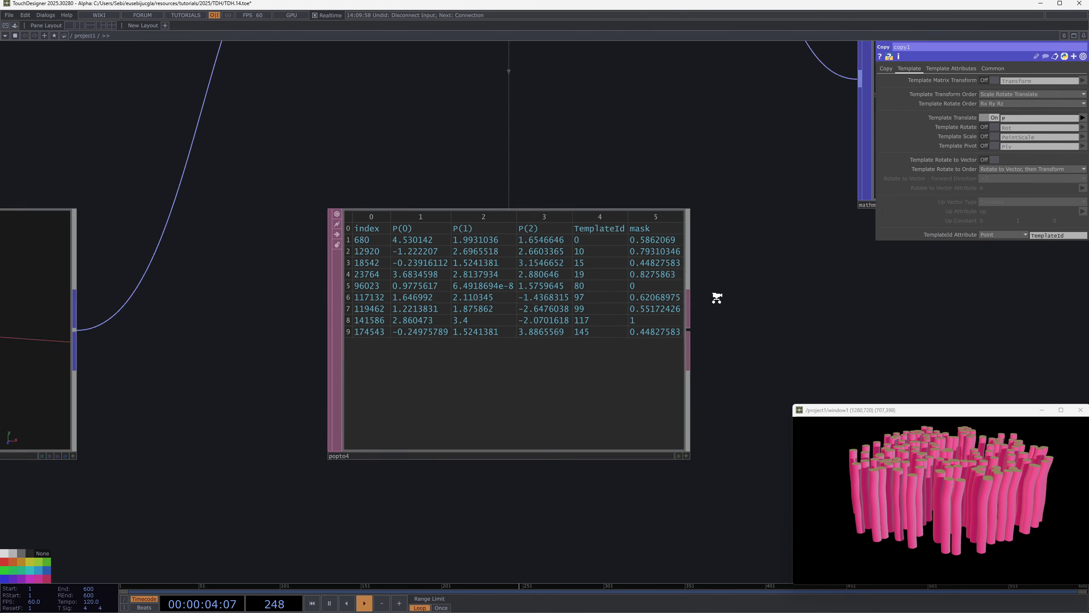
{"action": "scroll", "coordinate": [680, 293], "scroll_direction": "up", "scroll_amount": 6}
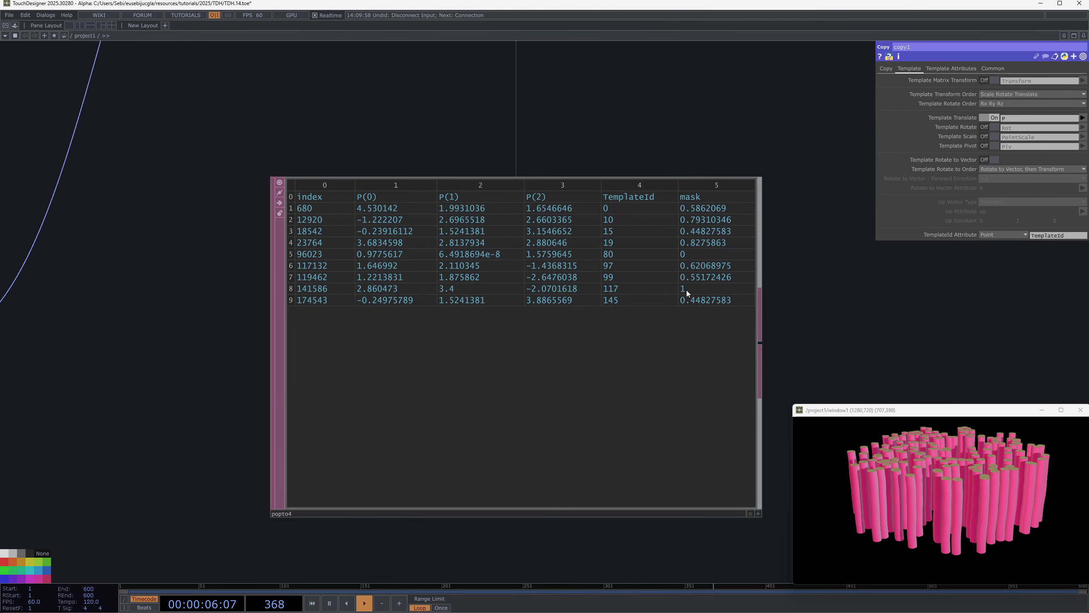
{"action": "scroll", "coordinate": [660, 322], "scroll_direction": "down", "scroll_amount": 5}
{"action": "scroll", "coordinate": [660, 322], "scroll_direction": "down", "scroll_amount": 2}
{"action": "left_click_drag", "start_coordinate": [679, 349], "coordinate": [345, 393]}
{"action": "scroll", "coordinate": [540, 357], "scroll_direction": "up", "scroll_amount": 4}
{"action": "scroll", "coordinate": [539, 357], "scroll_direction": "up", "scroll_amount": 2}
{"action": "scroll", "coordinate": [540, 357], "scroll_direction": "down", "scroll_amount": 6}
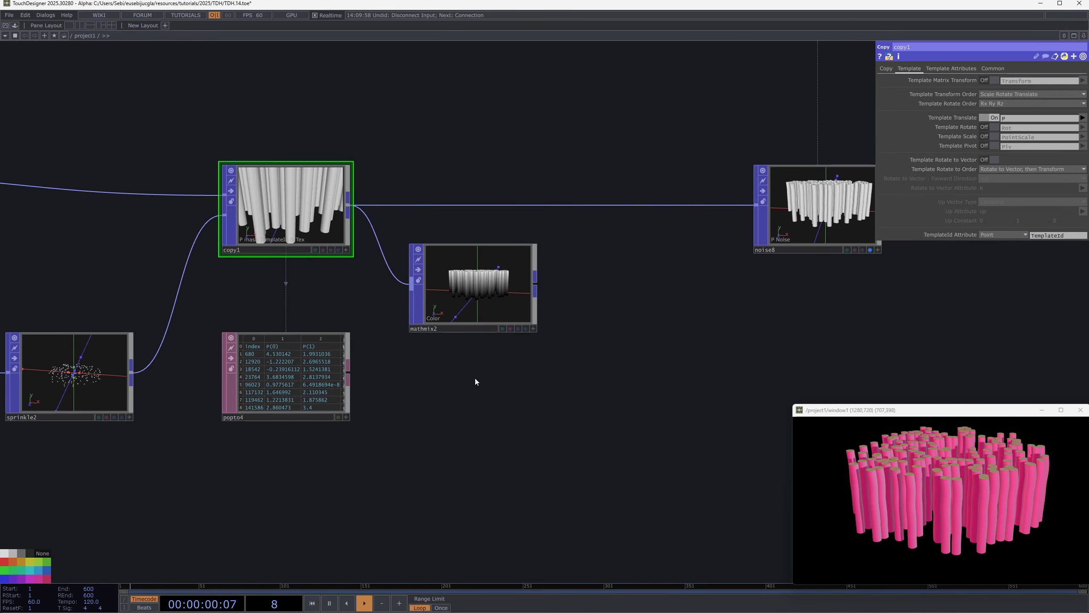
Switch to Houdini and examine the VEX expression in pointwrangle2 that builds pnoise from class and P
{"action": "key", "text": "alt+Tab"}
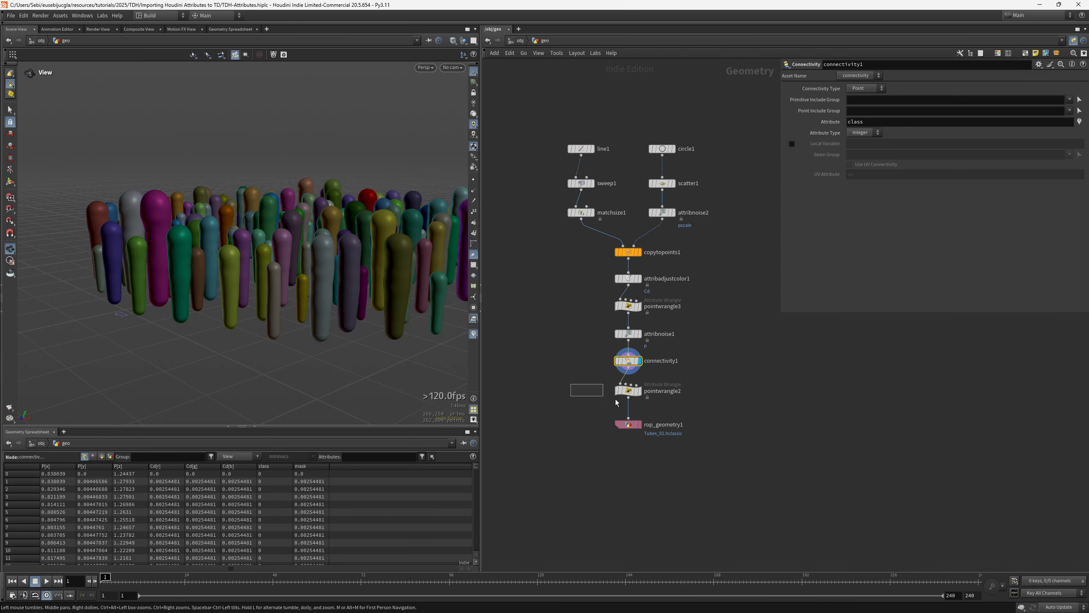
{"action": "left_click", "coordinate": [620, 393]}
{"action": "double_click", "coordinate": [787, 142]}
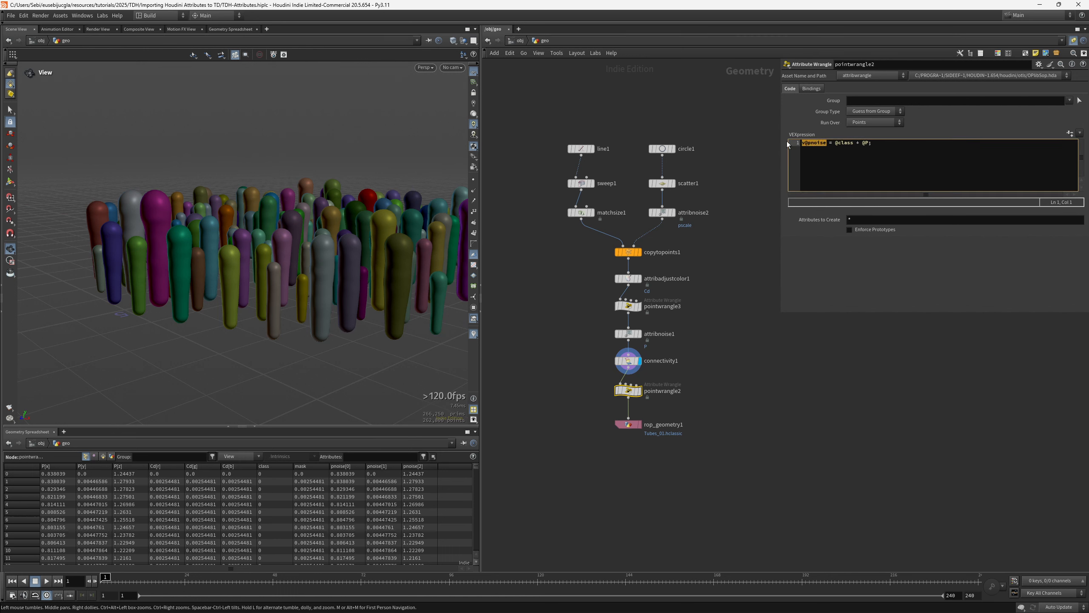
{"action": "left_click", "coordinate": [738, 418]}
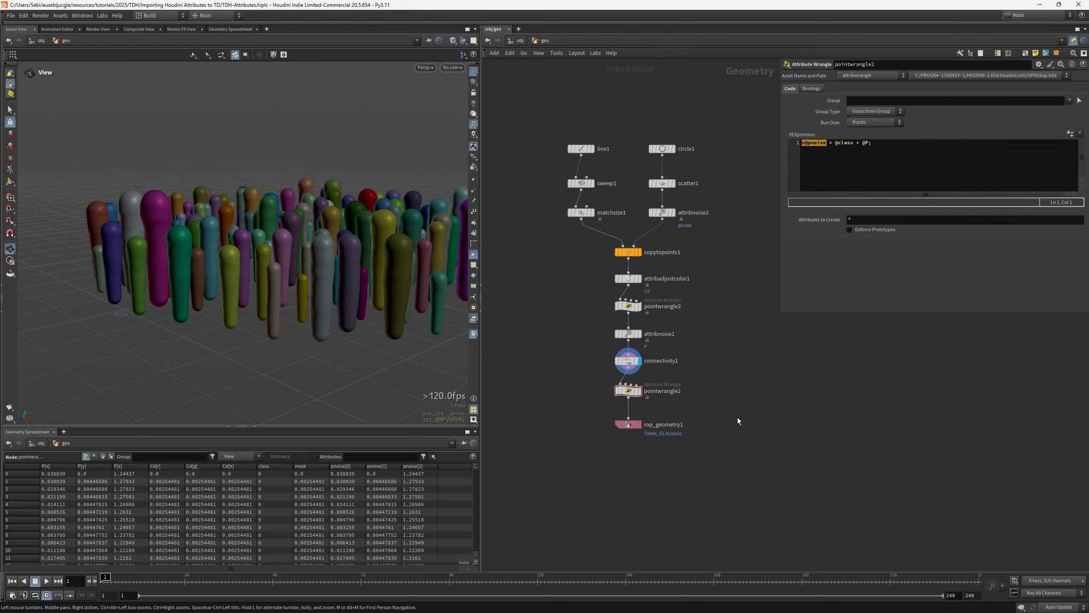
Switch back to TouchDesigner and set the Period of noise8 to 15
{"action": "key", "text": "alt+Tab"}
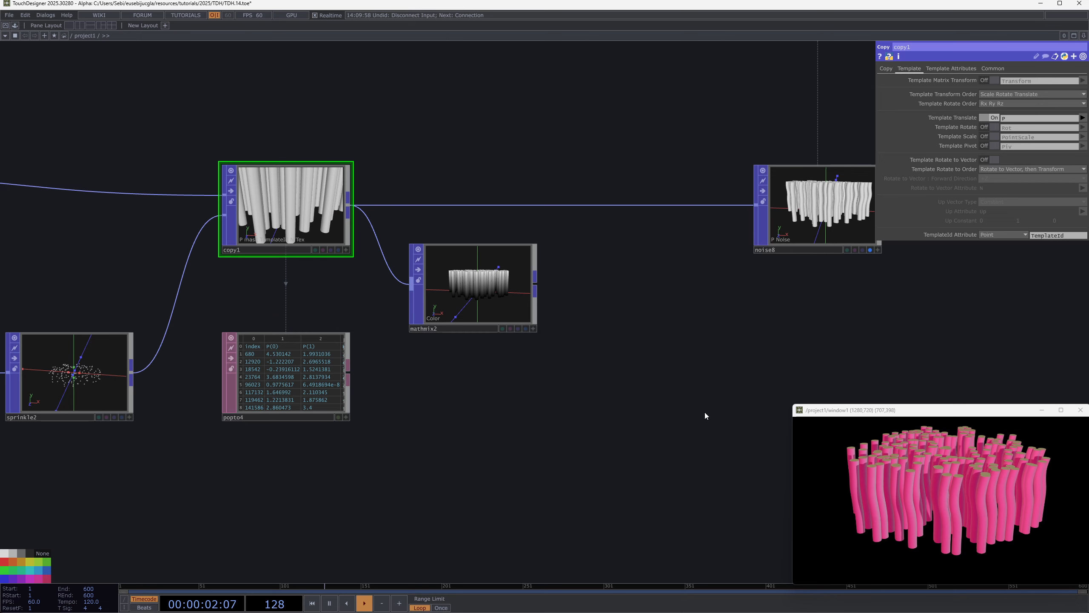
{"action": "left_click", "coordinate": [826, 209]}
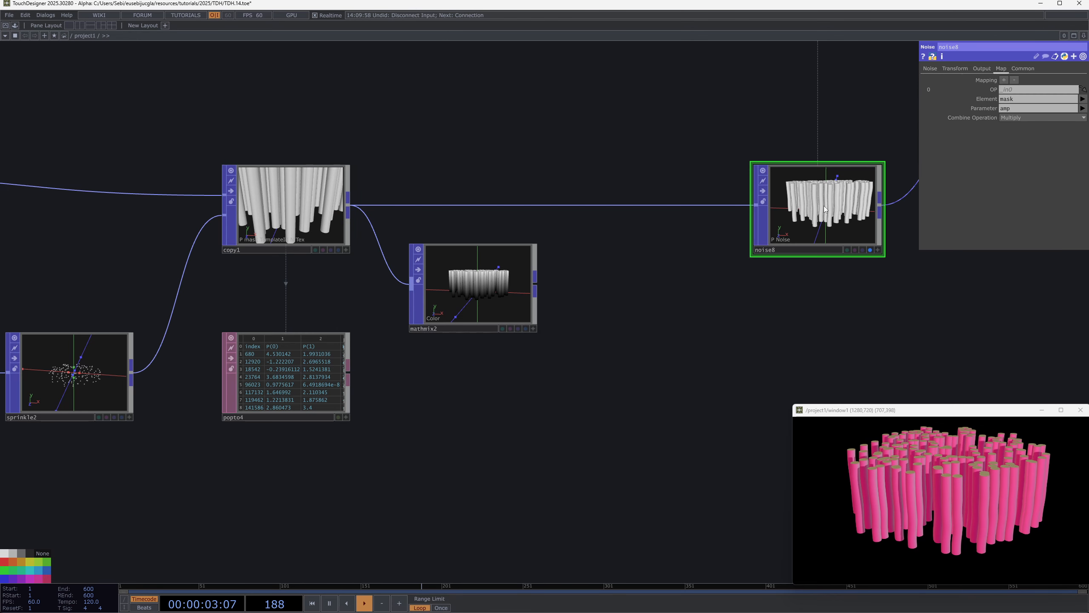
{"action": "left_click", "coordinate": [930, 68]}
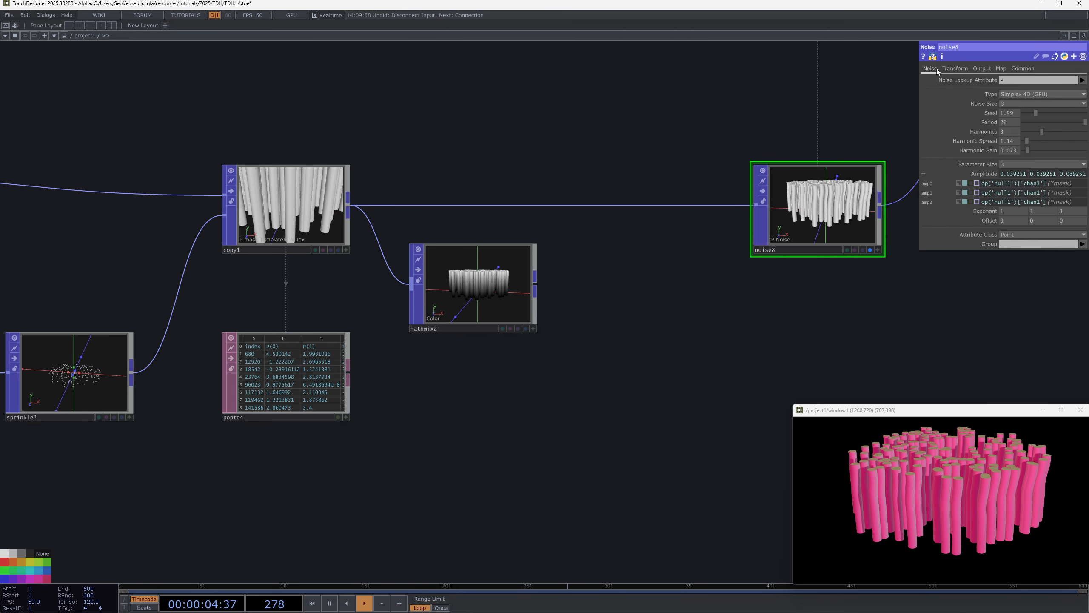
{"action": "left_click", "coordinate": [980, 172]}
{"action": "left_click_drag", "start_coordinate": [785, 329], "coordinate": [706, 329]}
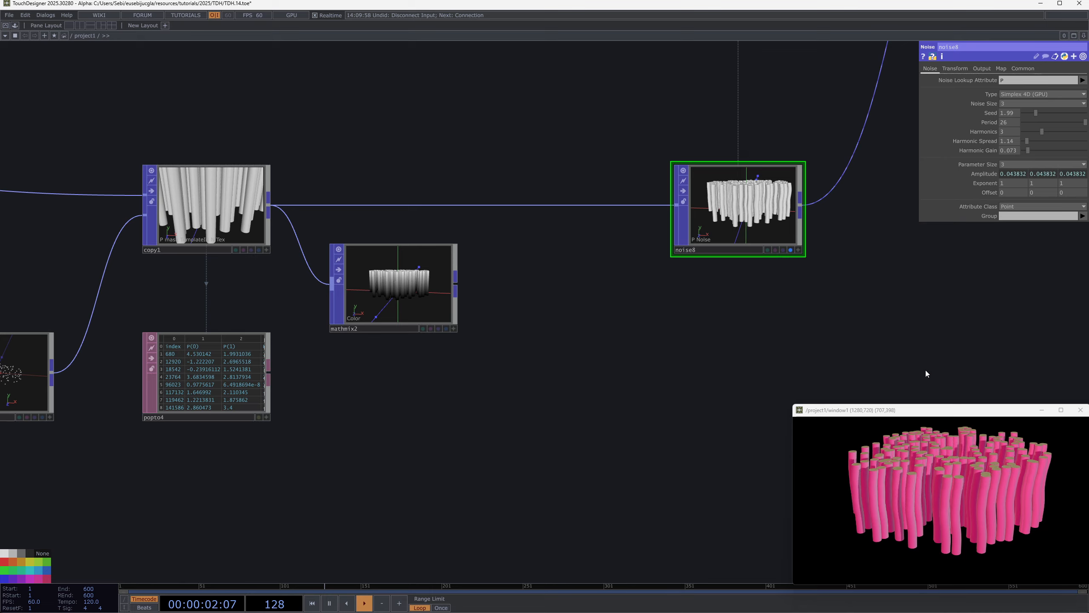
{"action": "left_click_drag", "start_coordinate": [918, 205], "coordinate": [810, 205]}
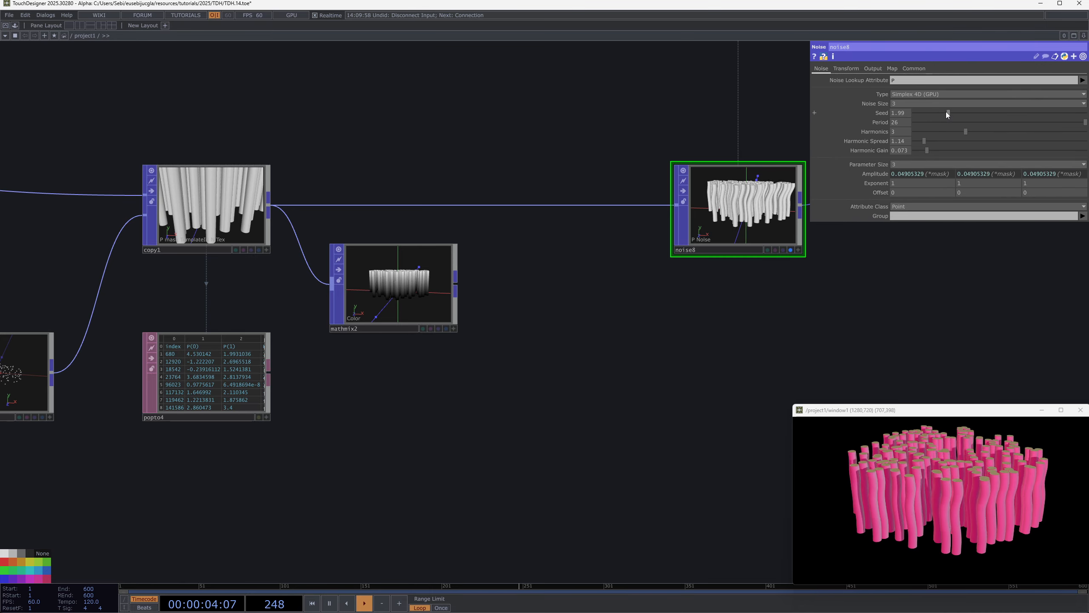
{"action": "left_click_drag", "start_coordinate": [903, 122], "coordinate": [860, 110]}
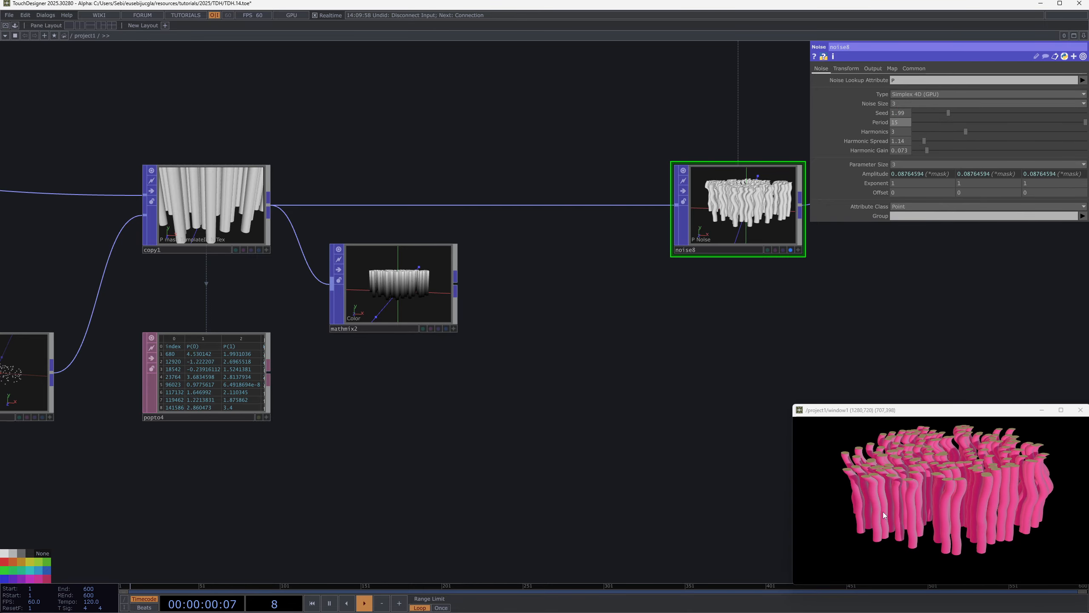
Try a denser tube2 mesh with 99 columns and 102 rows
{"action": "scroll", "coordinate": [595, 452], "scroll_direction": "down", "scroll_amount": 5}
{"action": "left_click_drag", "start_coordinate": [191, 340], "coordinate": [327, 352]}
{"action": "left_click", "coordinate": [157, 317]}
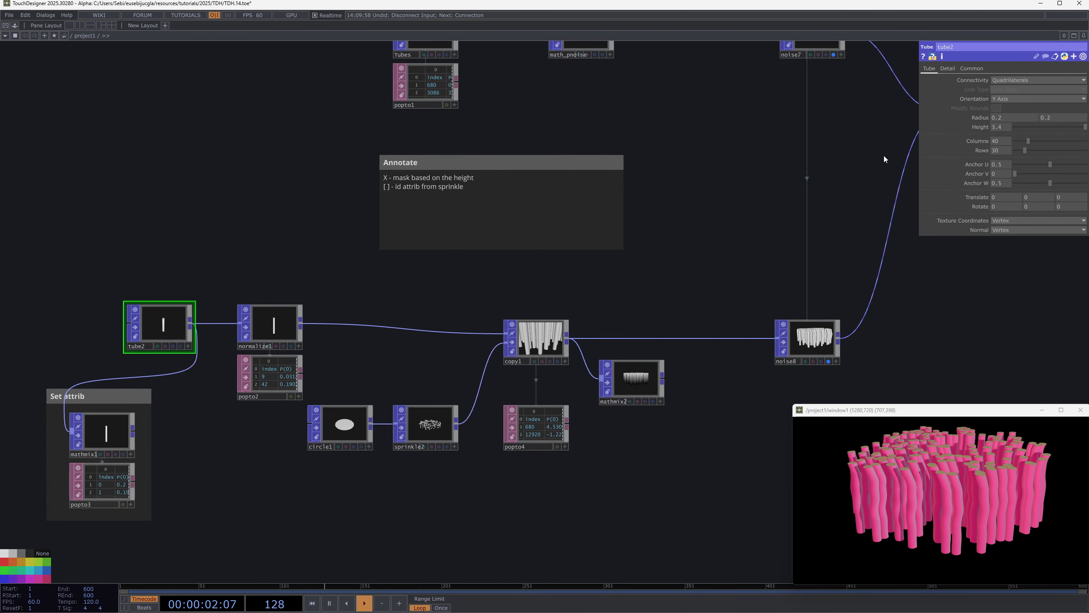
{"action": "left_click_drag", "start_coordinate": [1029, 142], "coordinate": [1052, 151]}
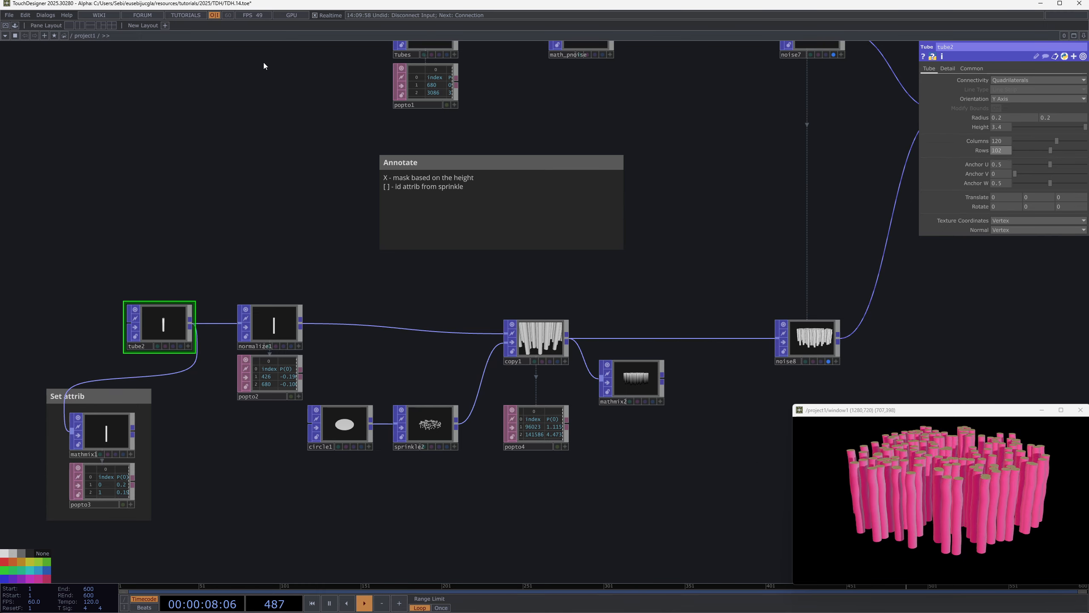
{"action": "left_click", "coordinate": [1049, 141]}
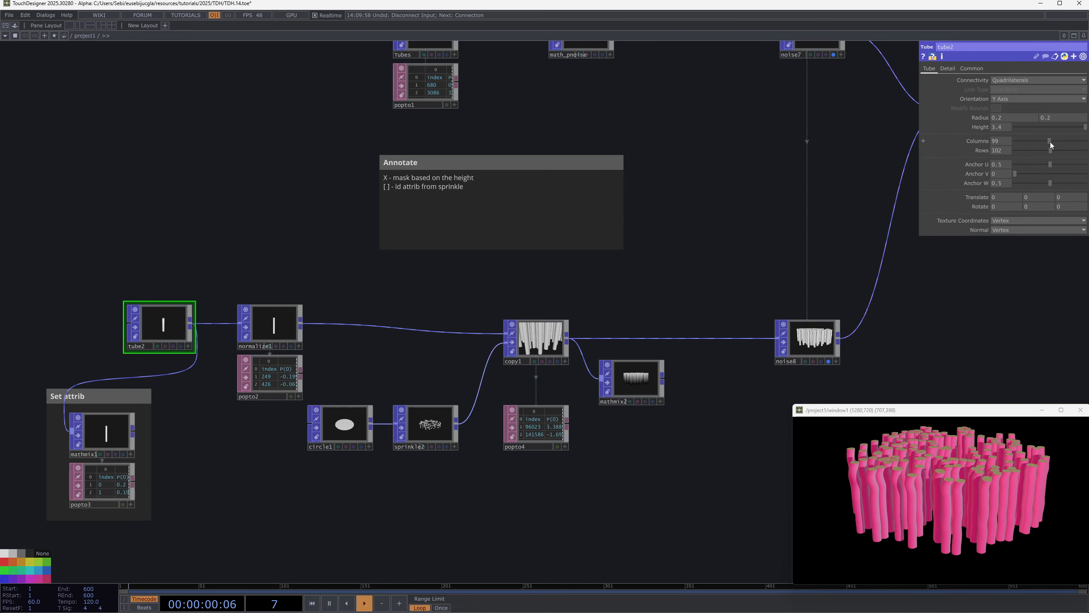
Set both the Columns and Rows of tube2 to 60
{"action": "left_click_drag", "start_coordinate": [888, 389], "coordinate": [804, 334]}
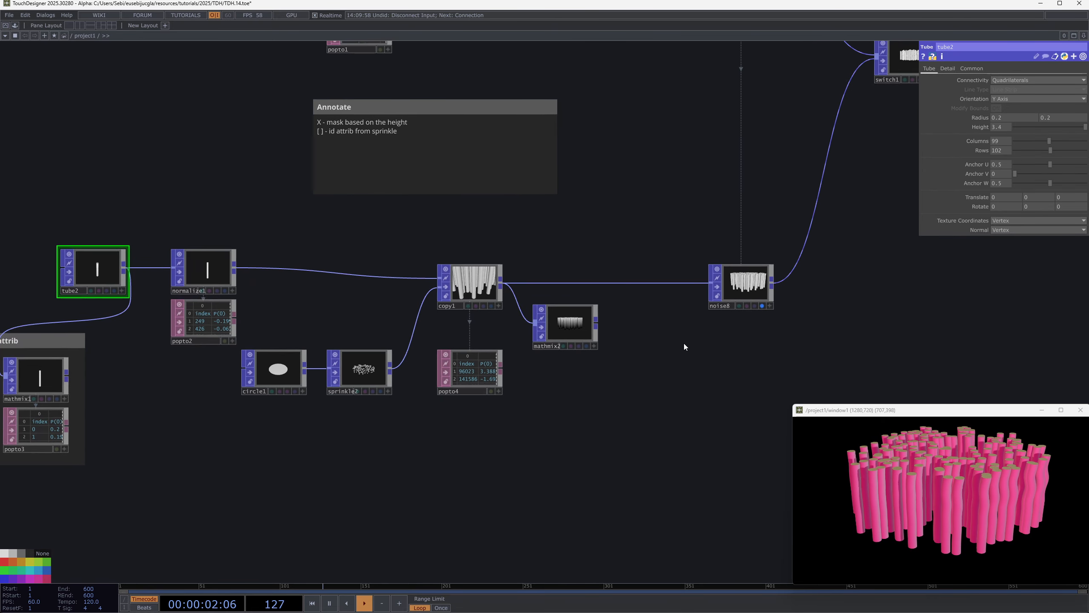
{"action": "left_click_drag", "start_coordinate": [1000, 141], "coordinate": [968, 145]}
{"action": "type", "text": "60"}
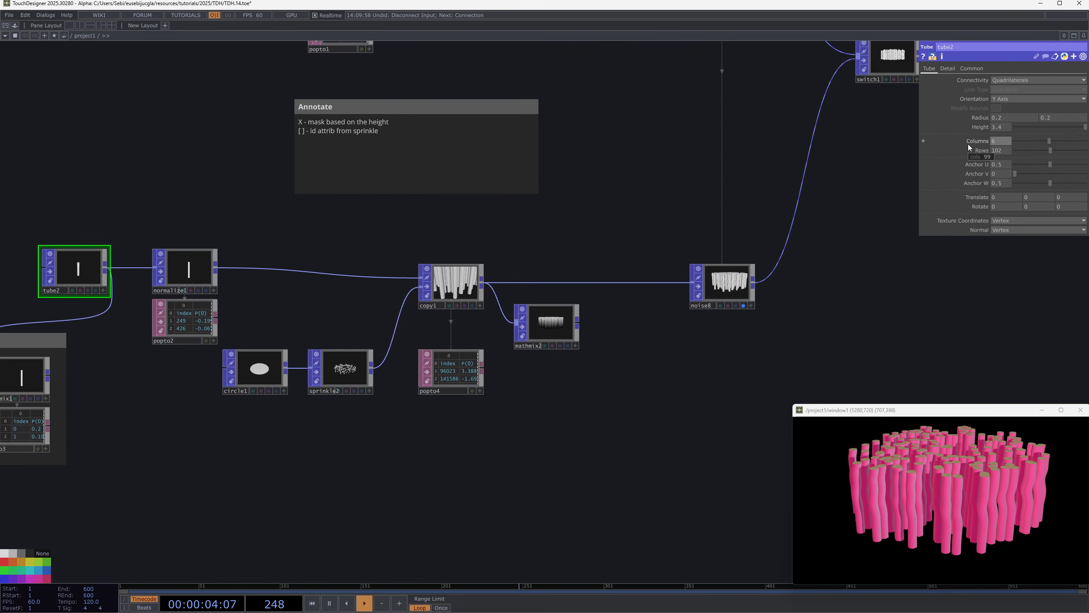
{"action": "key", "text": "Tab"}
{"action": "type", "text": "60"}
{"action": "key", "text": "Return"}
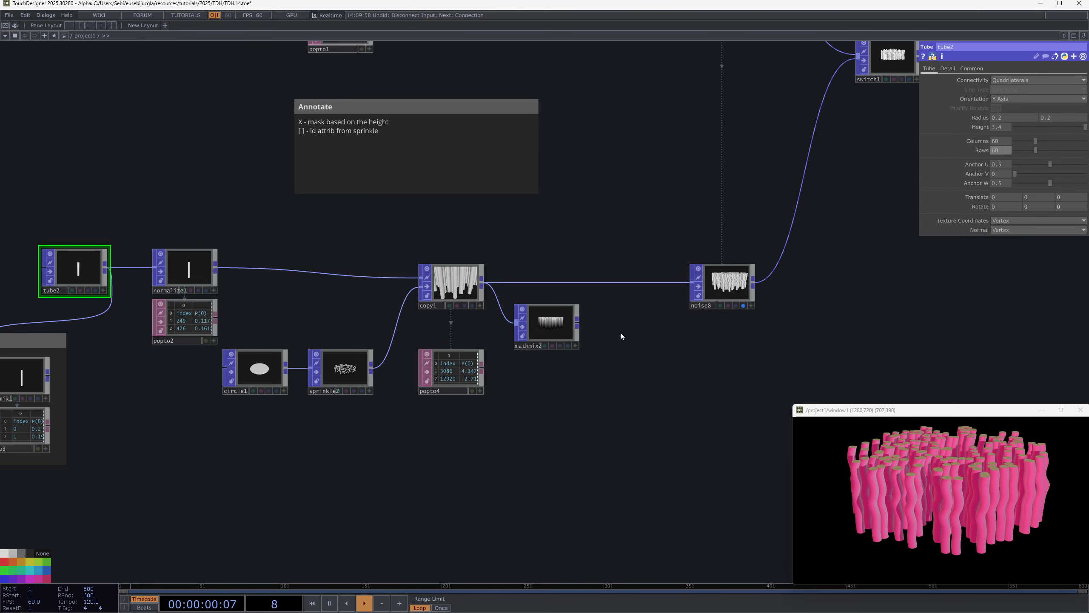
{"action": "left_click", "coordinate": [747, 277]}
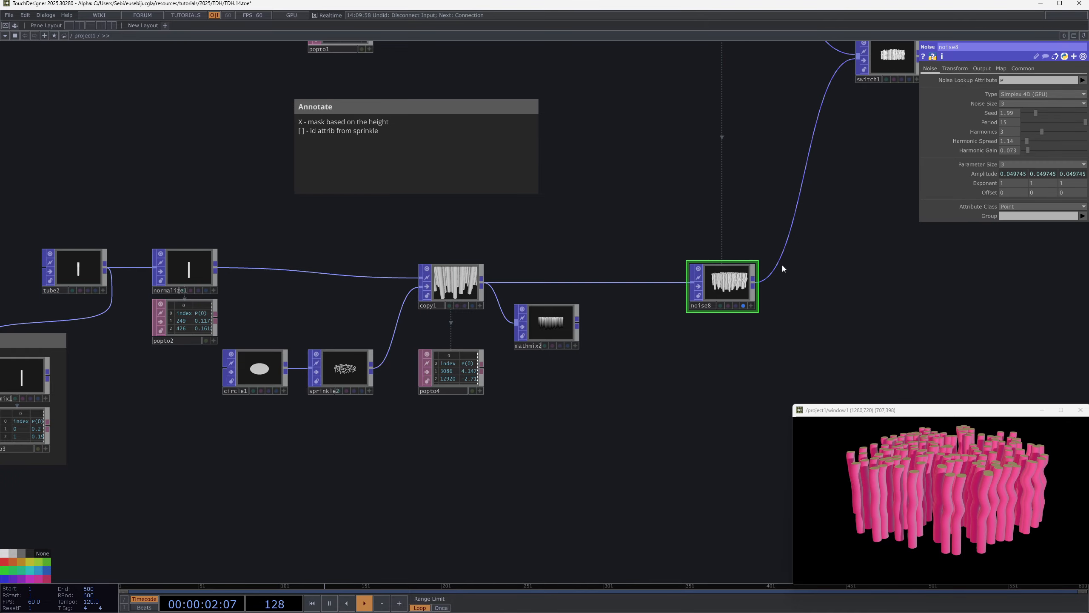
{"action": "key", "text": "Tab"}
{"action": "type", "text": "mat"}
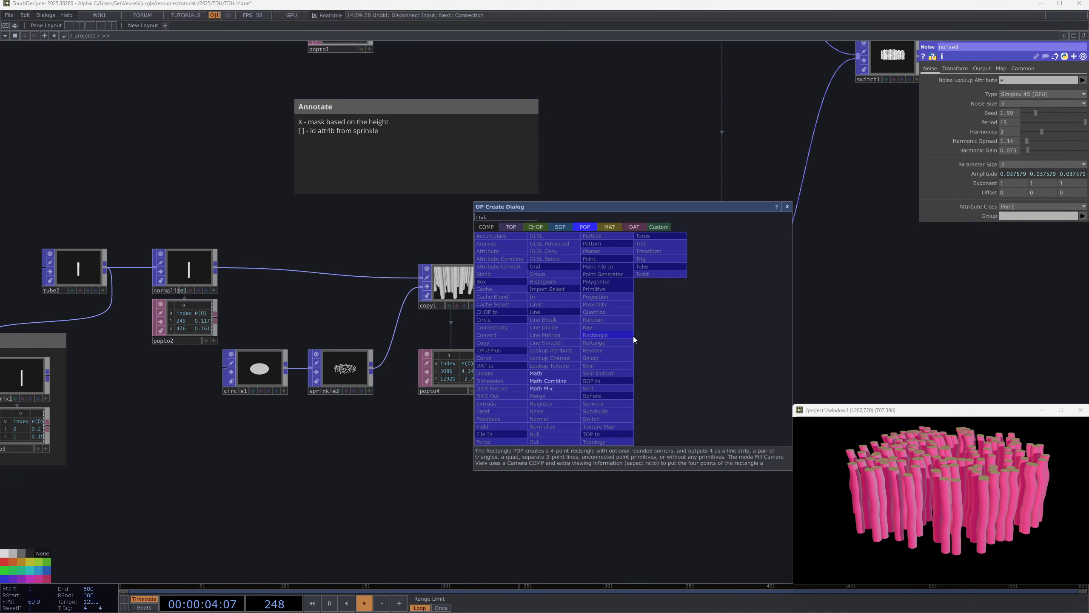
{"action": "key", "text": "Escape"}
Delete the Math Mix operator that writes the mask into Color after copy1
{"action": "left_click", "coordinate": [553, 337]}
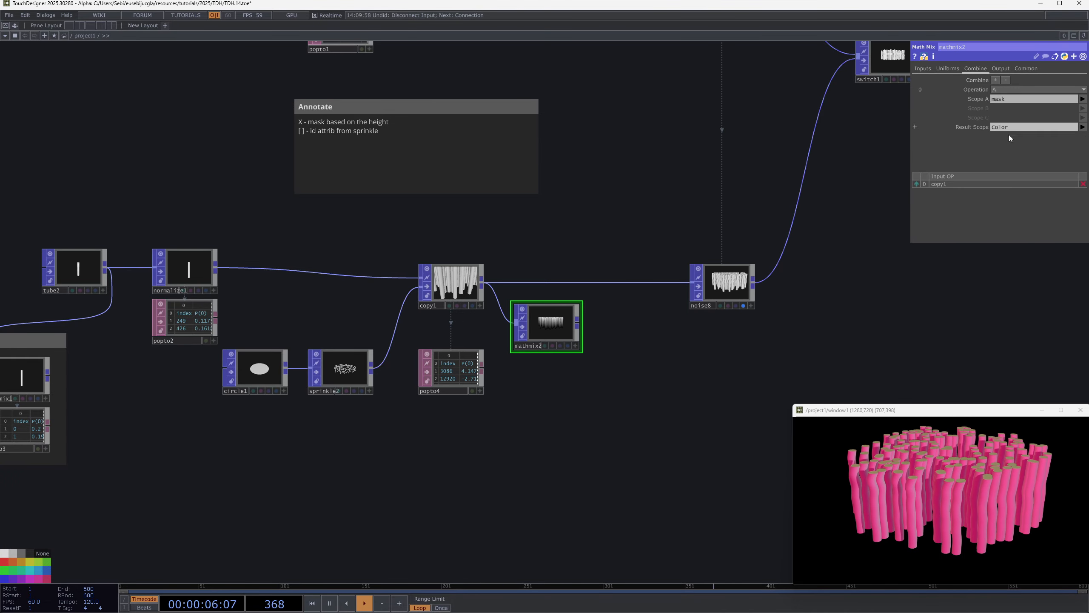
{"action": "scroll", "coordinate": [551, 323], "scroll_direction": "up", "scroll_amount": 5}
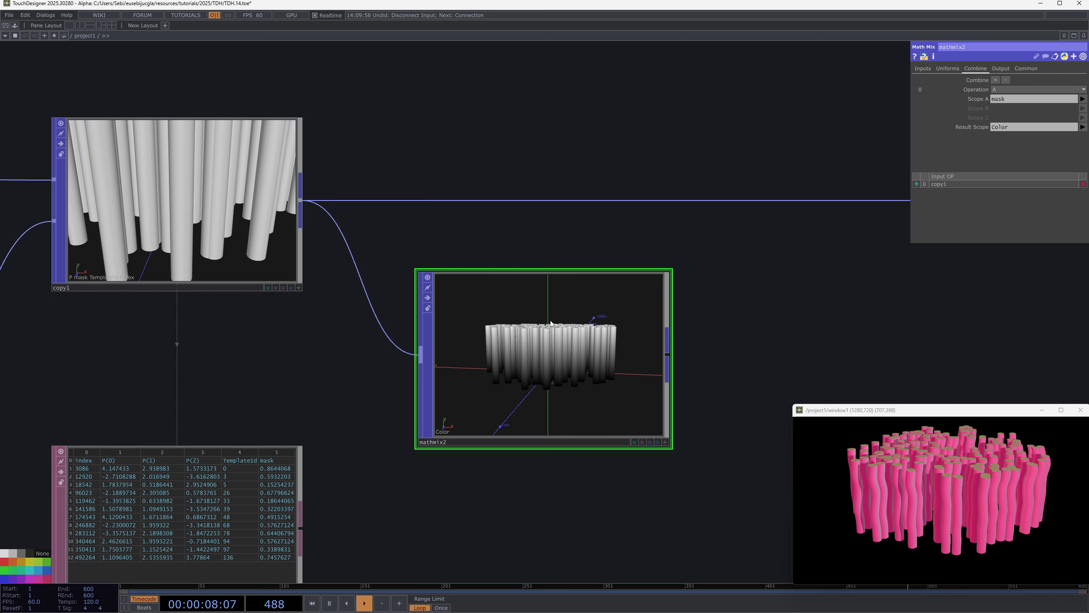
{"action": "key", "text": "Delete"}
Add a new Math Mix POP between copy1 and noise8 and connect copy1's output to its input
{"action": "key", "text": "Tab"}
{"action": "type", "text": "math ma"}
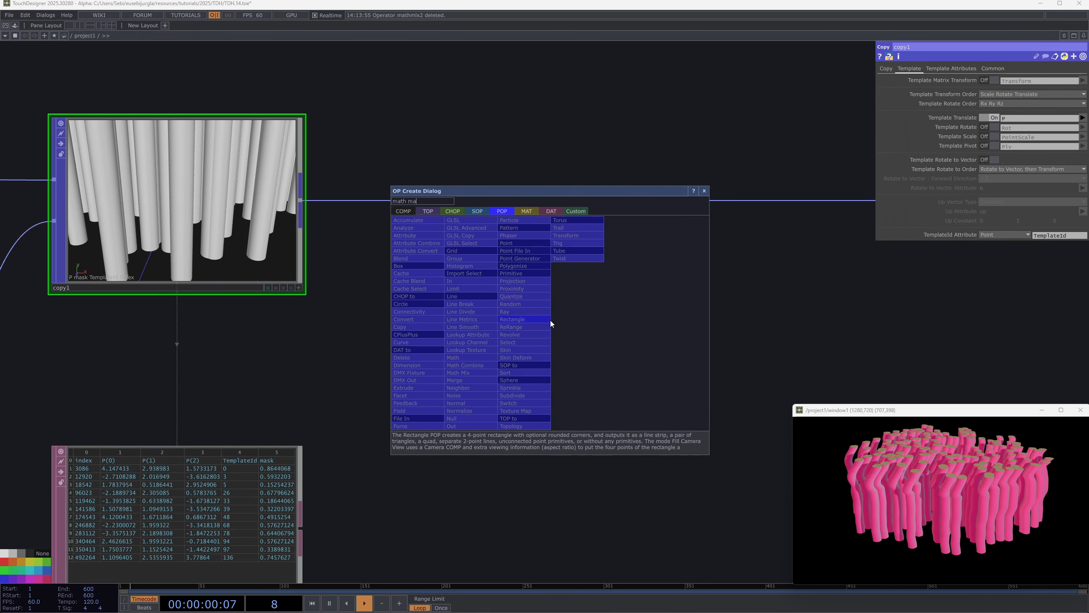
{"action": "key", "text": "Return"}
{"action": "left_click", "coordinate": [550, 324]}
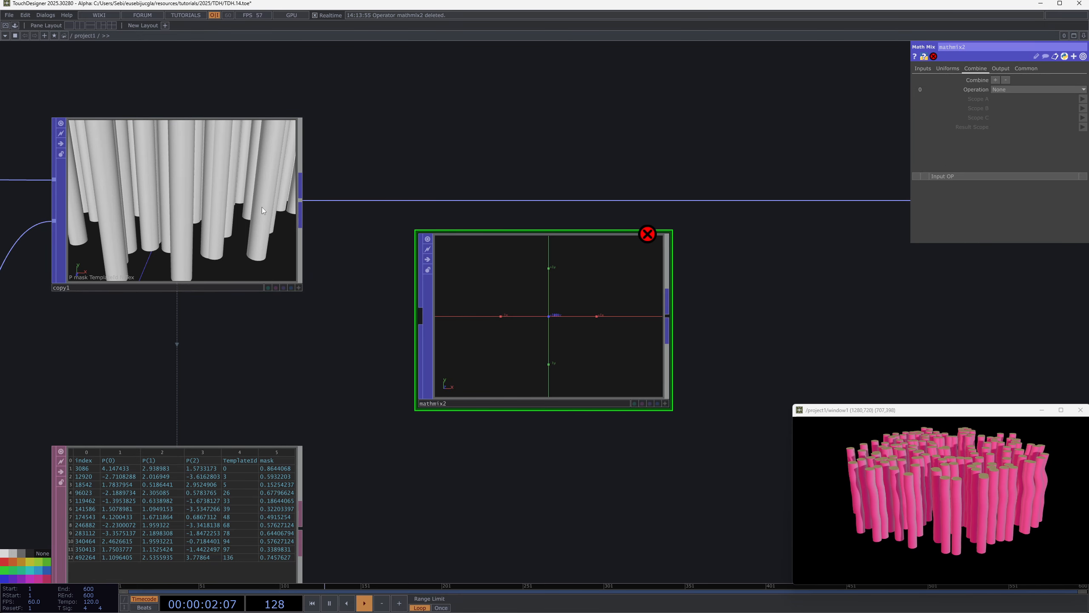
{"action": "left_click_drag", "start_coordinate": [303, 199], "coordinate": [421, 315]}
{"action": "left_click_drag", "start_coordinate": [453, 348], "coordinate": [531, 329]}
{"action": "left_click_drag", "start_coordinate": [758, 299], "coordinate": [655, 282]}
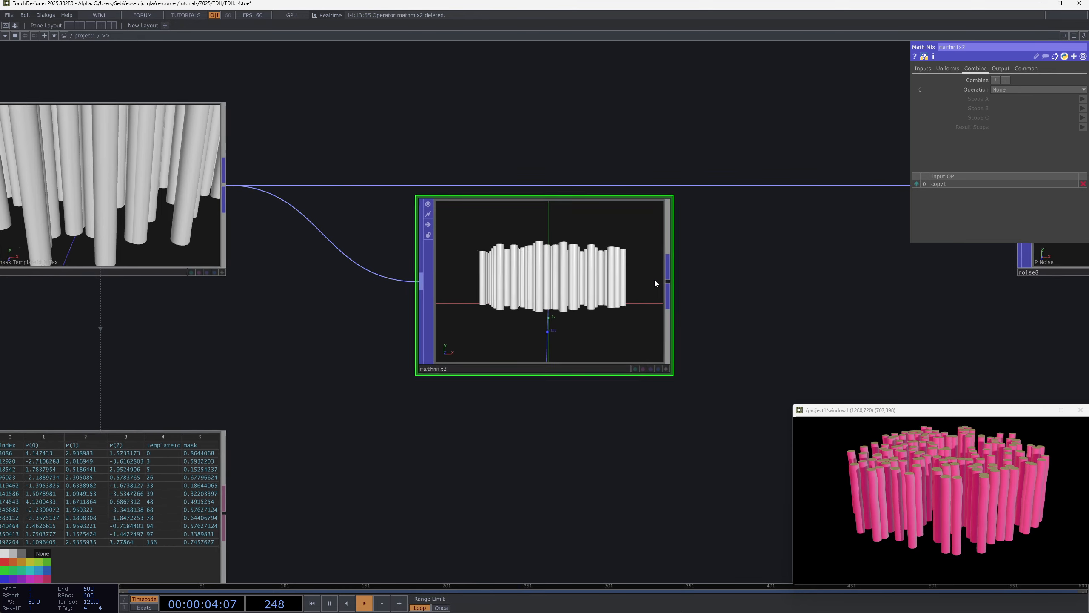
{"action": "key", "text": "alt+Tab"}
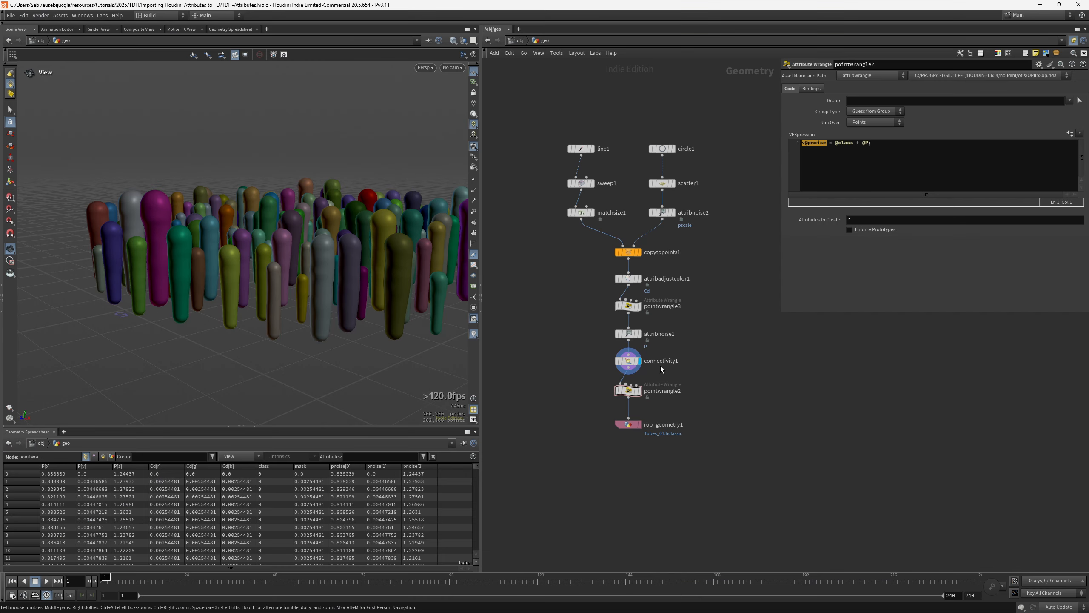
{"action": "left_click_drag", "start_coordinate": [833, 144], "coordinate": [855, 144]}
{"action": "key", "text": "alt+Tab"}
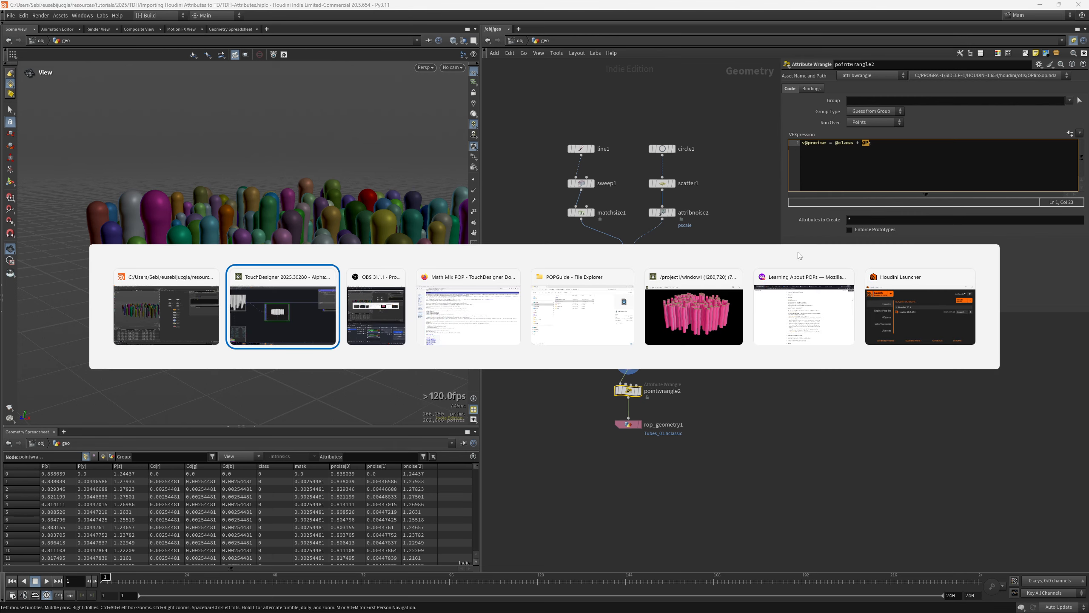
{"action": "key", "text": "alt+Tab"}
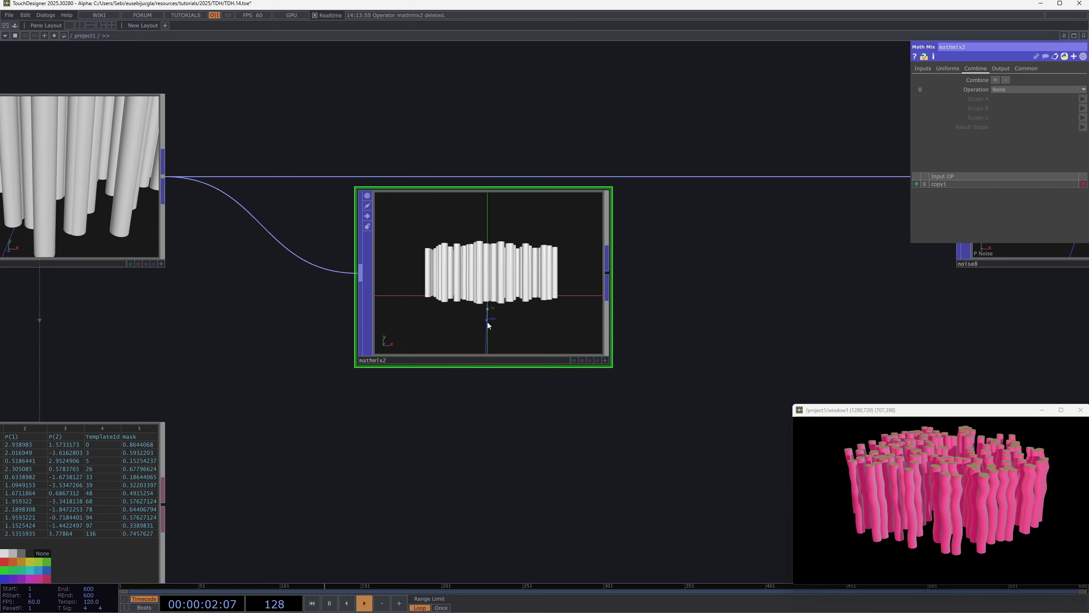
{"action": "left_click_drag", "start_coordinate": [221, 326], "coordinate": [463, 356]}
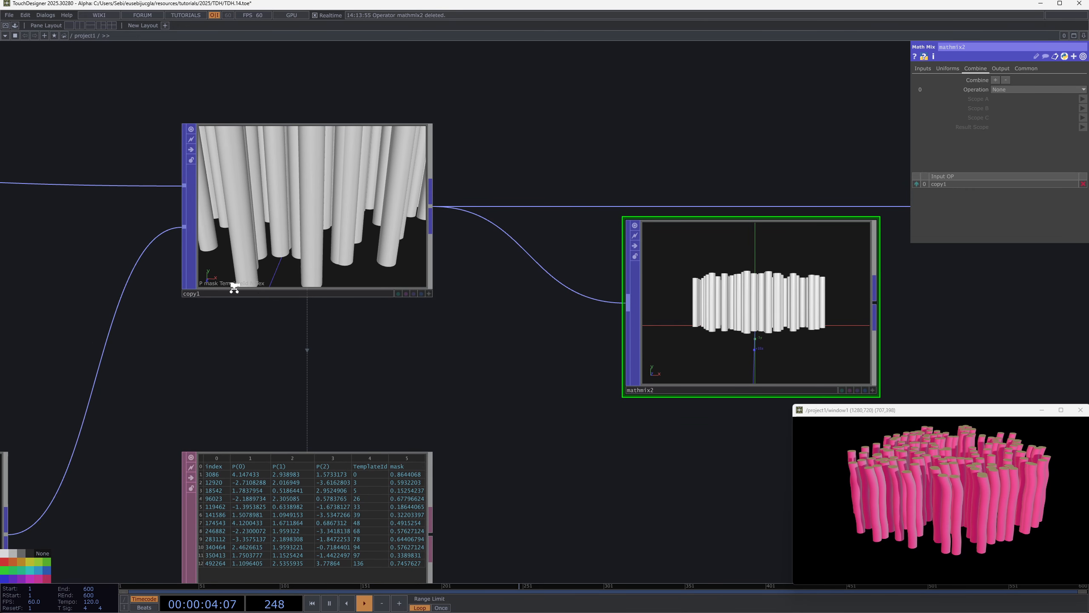
{"action": "scroll", "coordinate": [234, 286], "scroll_direction": "up", "scroll_amount": 5}
{"action": "scroll", "coordinate": [166, 301], "scroll_direction": "down", "scroll_amount": 5}
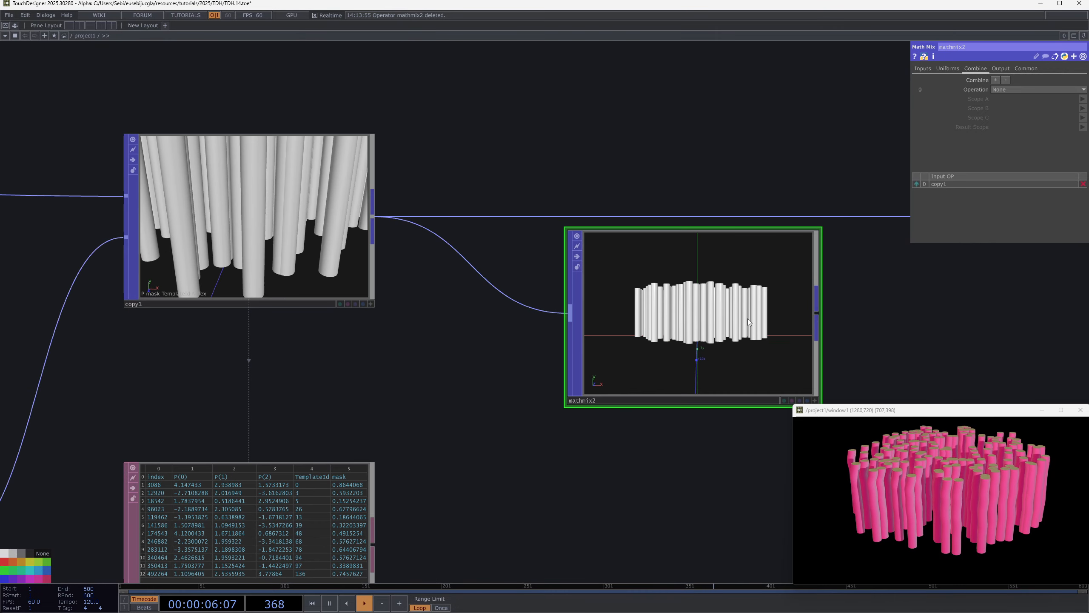
Set the Math Mix Combine operation to A + B with P as Scope A and TemplateId as Scope B
{"action": "left_click", "coordinate": [1012, 90]}
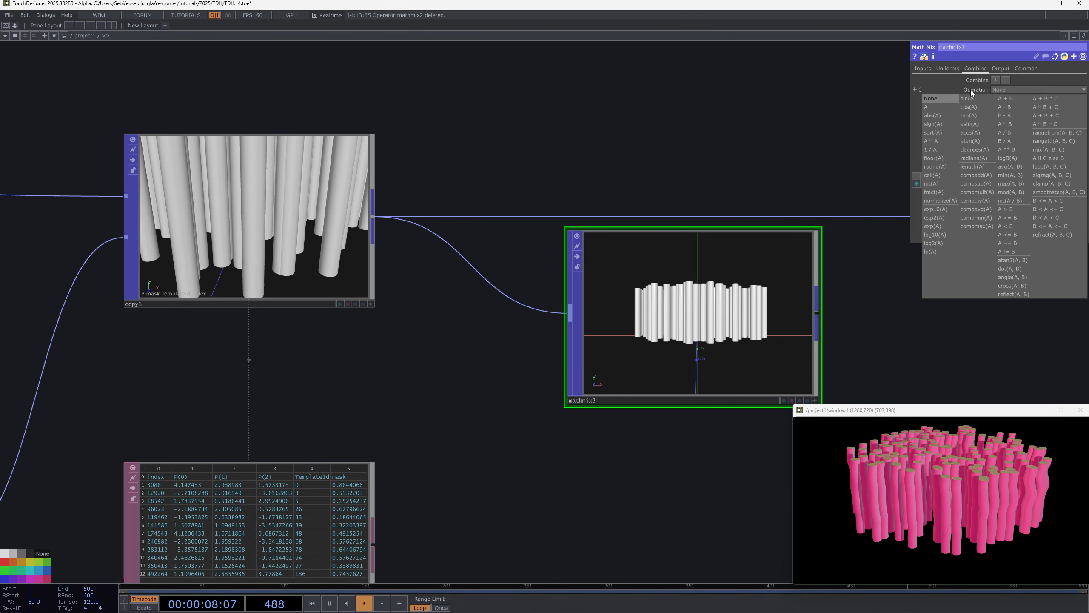
{"action": "left_click", "coordinate": [1008, 100]}
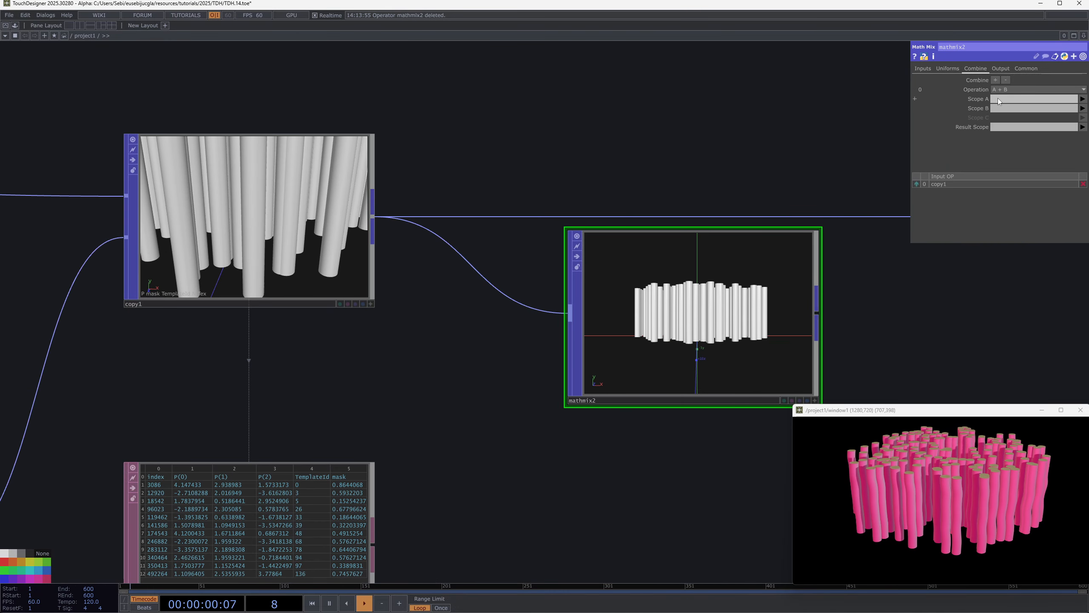
{"action": "left_click", "coordinate": [1082, 100]}
{"action": "left_click", "coordinate": [1074, 107]}
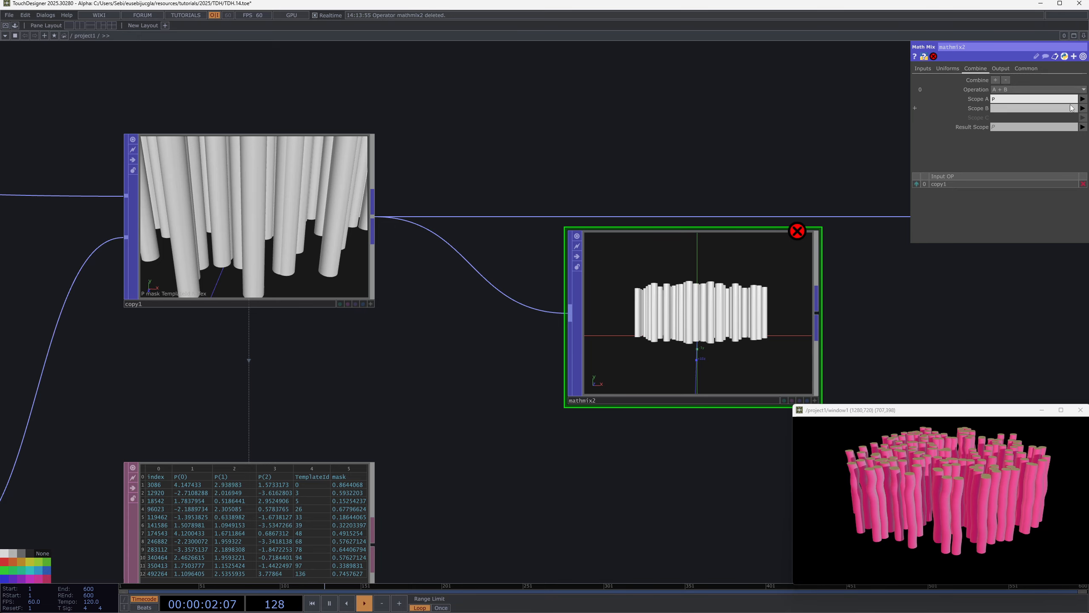
{"action": "left_click", "coordinate": [1079, 108]}
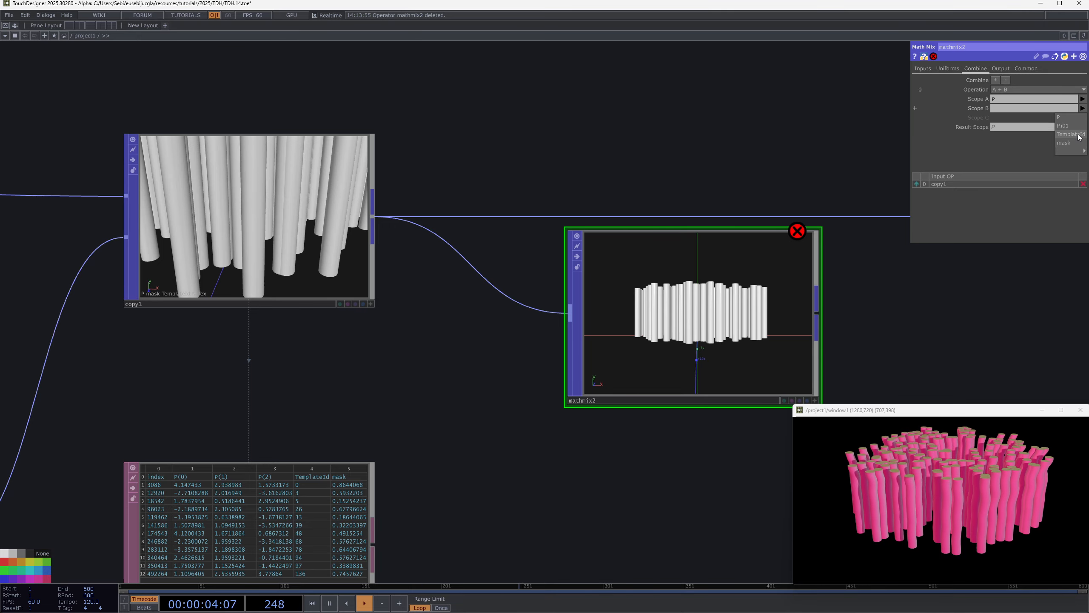
{"action": "left_click", "coordinate": [1071, 134]}
Examine in the Math Mix viewer how adding TemplateId to P places the tubes along the axes
{"action": "left_click_drag", "start_coordinate": [639, 428], "coordinate": [459, 337]}
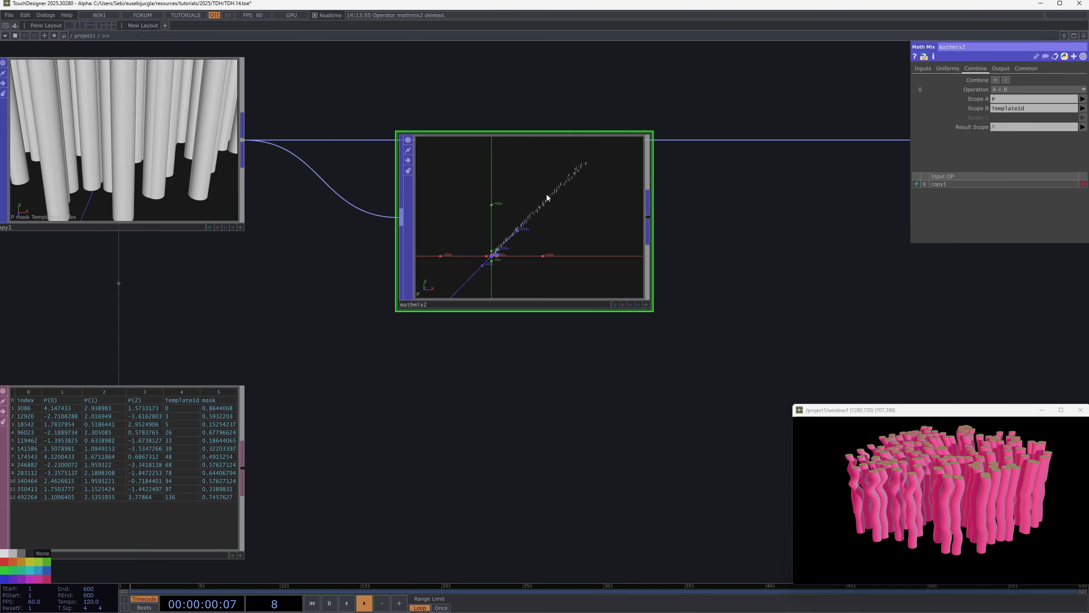
{"action": "scroll", "coordinate": [553, 185], "scroll_direction": "down", "scroll_amount": 2}
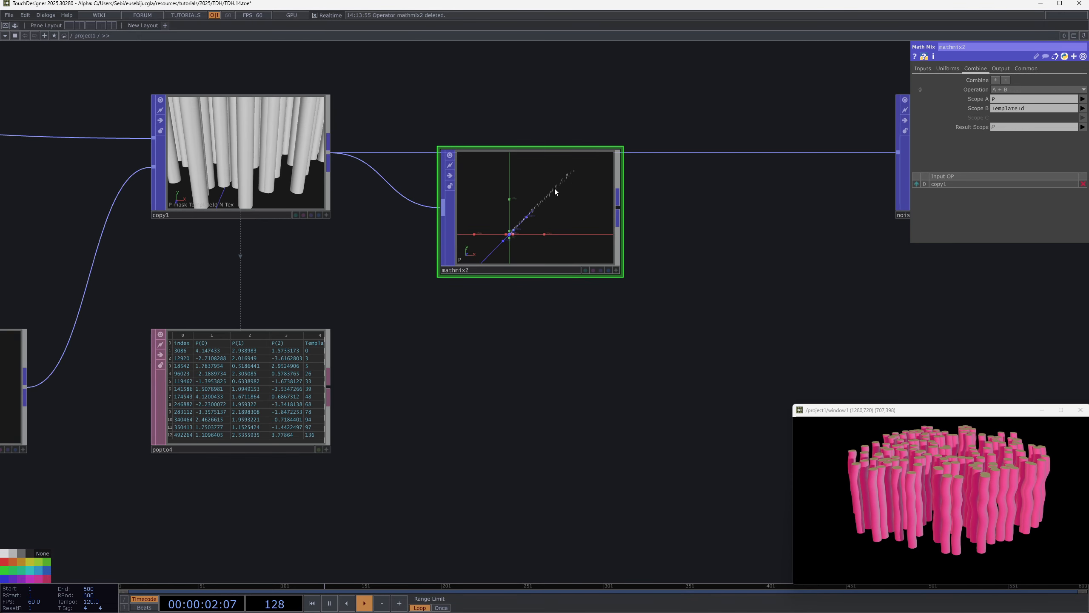
{"action": "scroll", "coordinate": [554, 189], "scroll_direction": "up", "scroll_amount": 5}
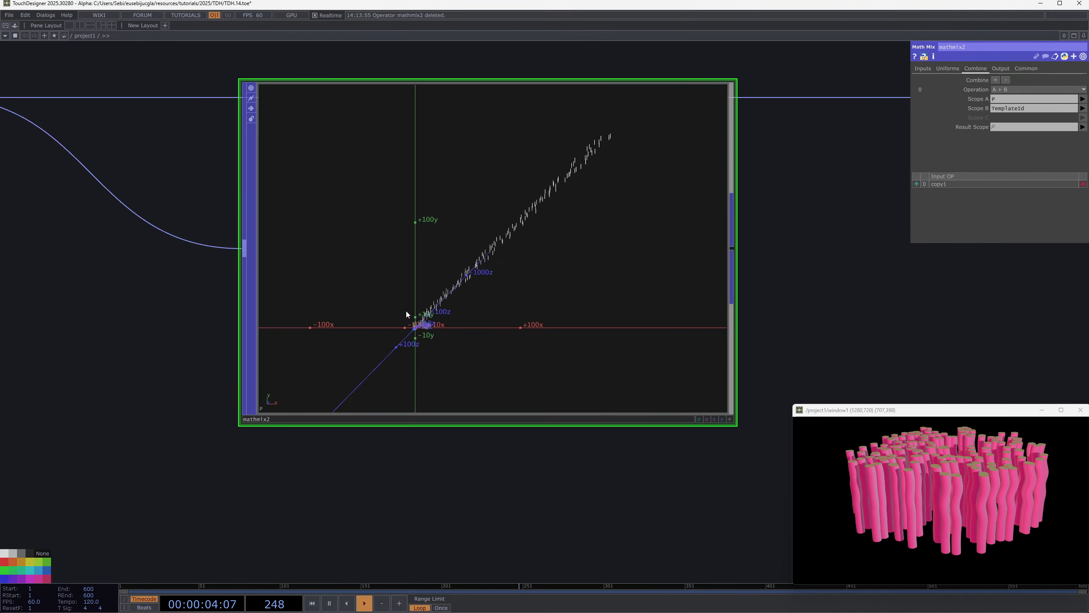
{"action": "left_click", "coordinate": [730, 419]}
{"action": "left_click_drag", "start_coordinate": [452, 322], "coordinate": [554, 336]}
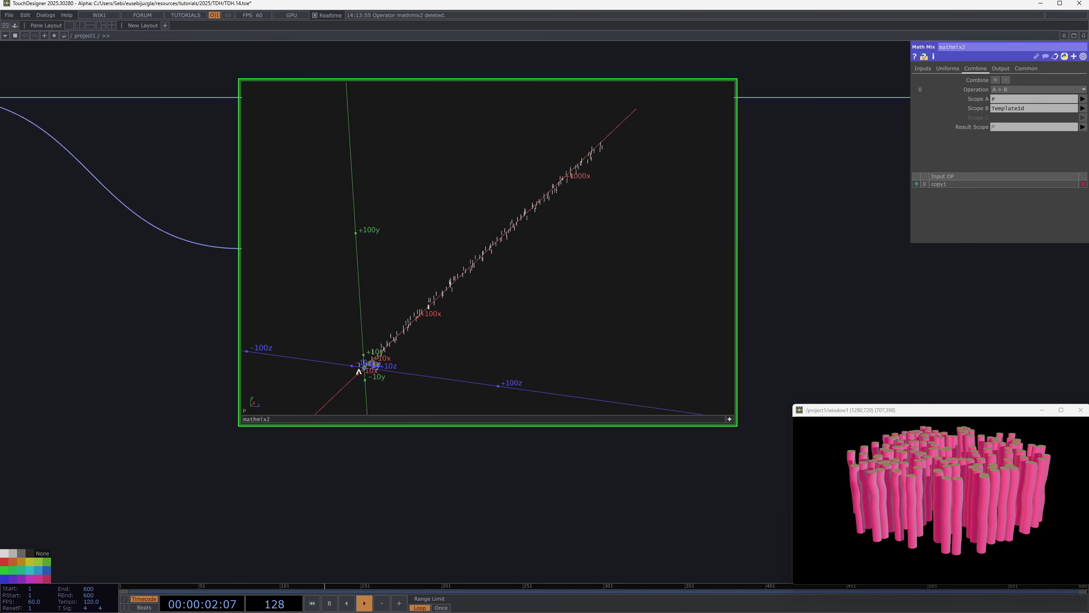
{"action": "scroll", "coordinate": [363, 365], "scroll_direction": "up", "scroll_amount": 3}
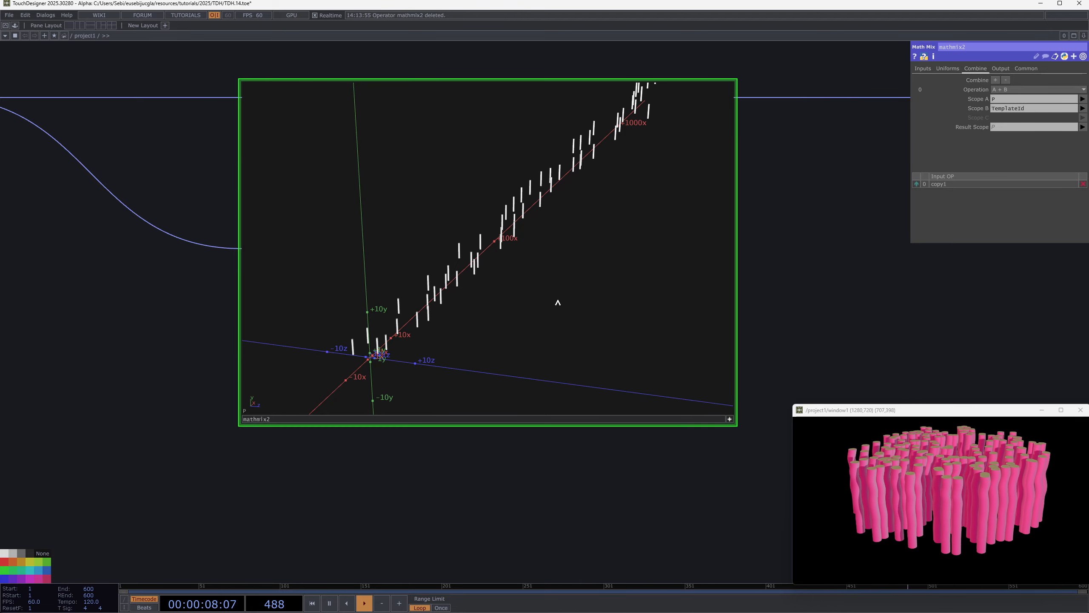
{"action": "scroll", "coordinate": [515, 261], "scroll_direction": "down", "scroll_amount": 3}
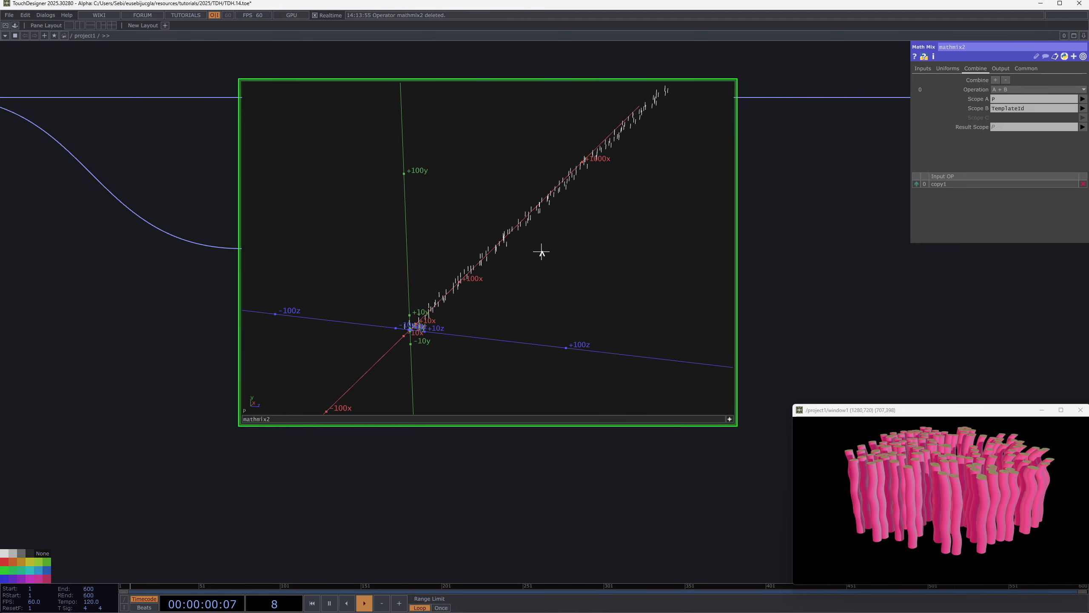
{"action": "left_click_drag", "start_coordinate": [540, 251], "coordinate": [530, 170]}
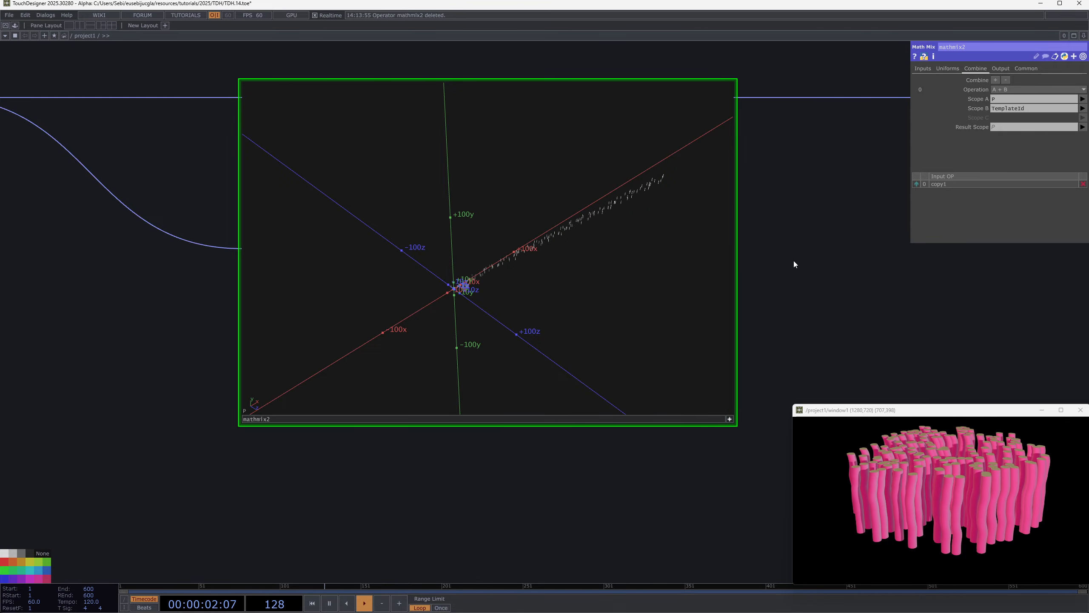
Set mathmix2's Result Scope to pnoise and inspect the framed tubes in its viewer
{"action": "scroll", "coordinate": [771, 265], "scroll_direction": "down", "scroll_amount": 4}
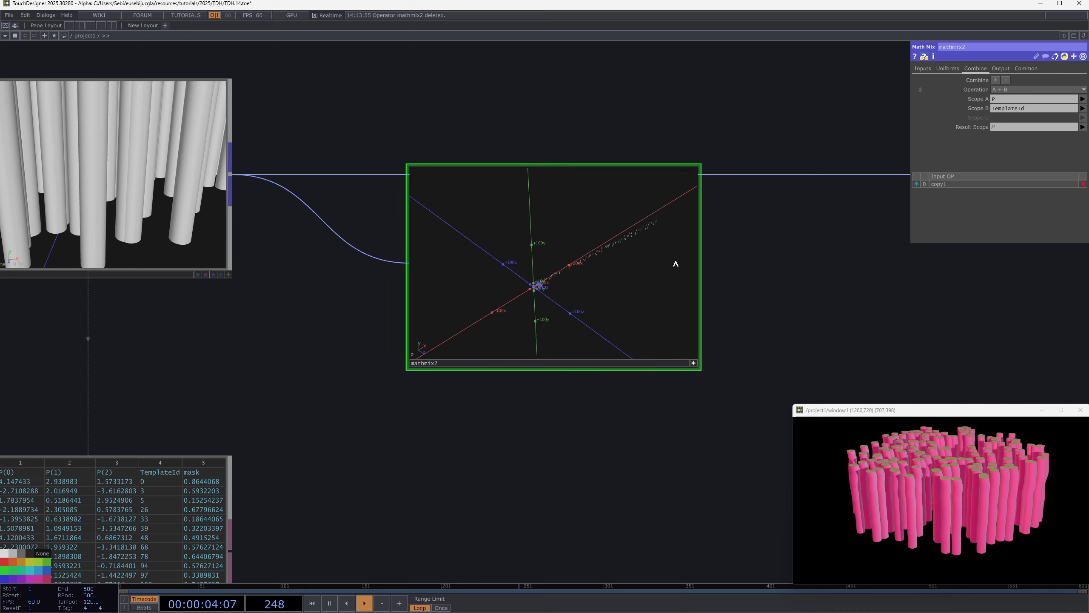
{"action": "left_click_drag", "start_coordinate": [562, 265], "coordinate": [592, 238]}
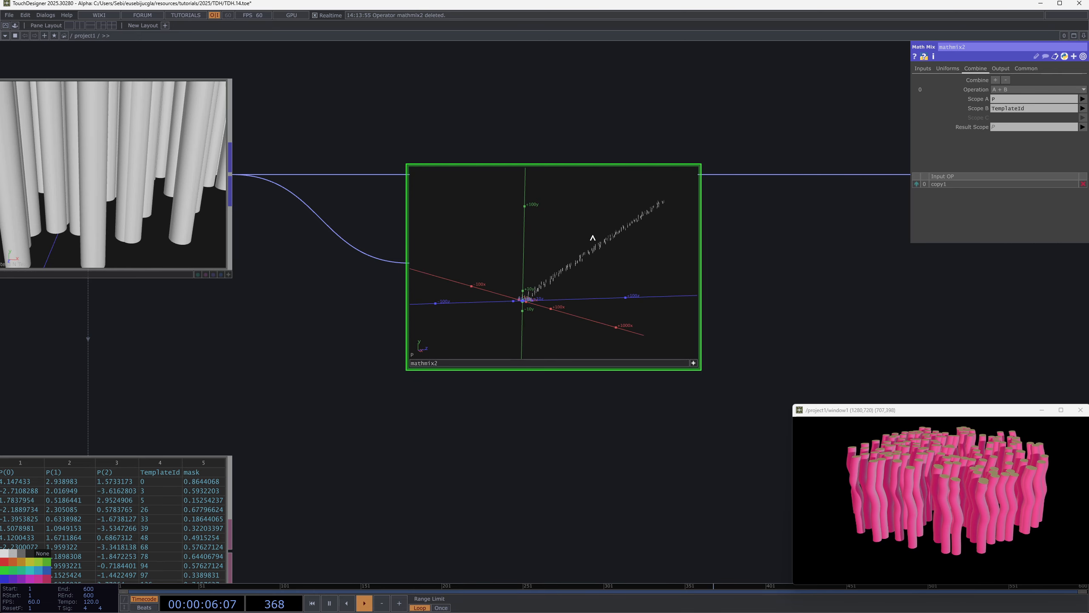
{"action": "left_click", "coordinate": [1012, 129]}
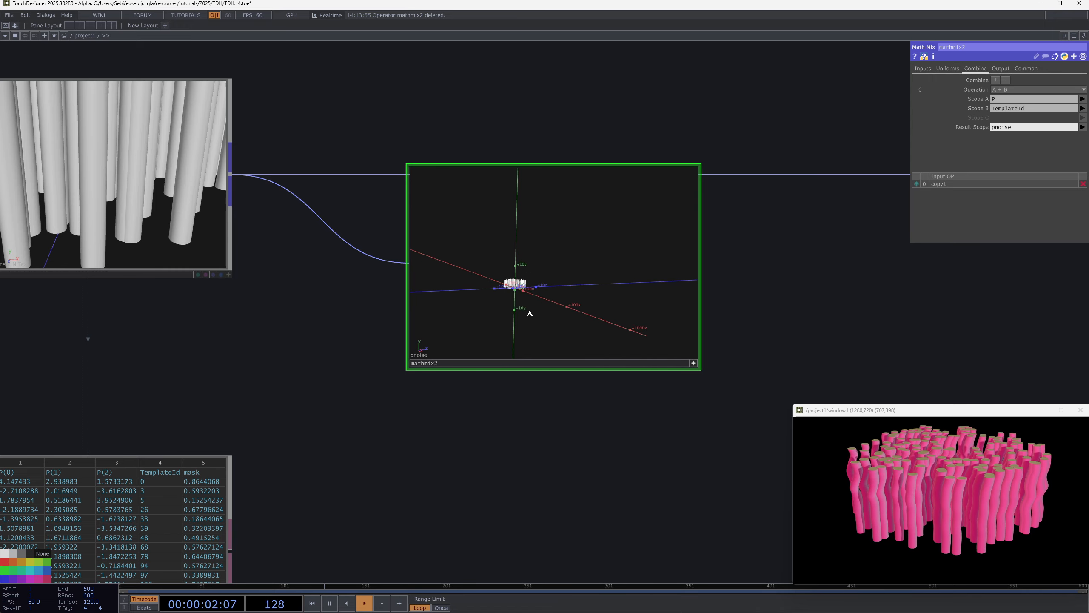
{"action": "scroll", "coordinate": [516, 292], "scroll_direction": "up", "scroll_amount": 5}
{"action": "left_click", "coordinate": [510, 258]}
{"action": "scroll", "coordinate": [510, 256], "scroll_direction": "down", "scroll_amount": 2}
{"action": "scroll", "coordinate": [509, 255], "scroll_direction": "up", "scroll_amount": 8}
{"action": "left_click_drag", "start_coordinate": [509, 241], "coordinate": [510, 254]}
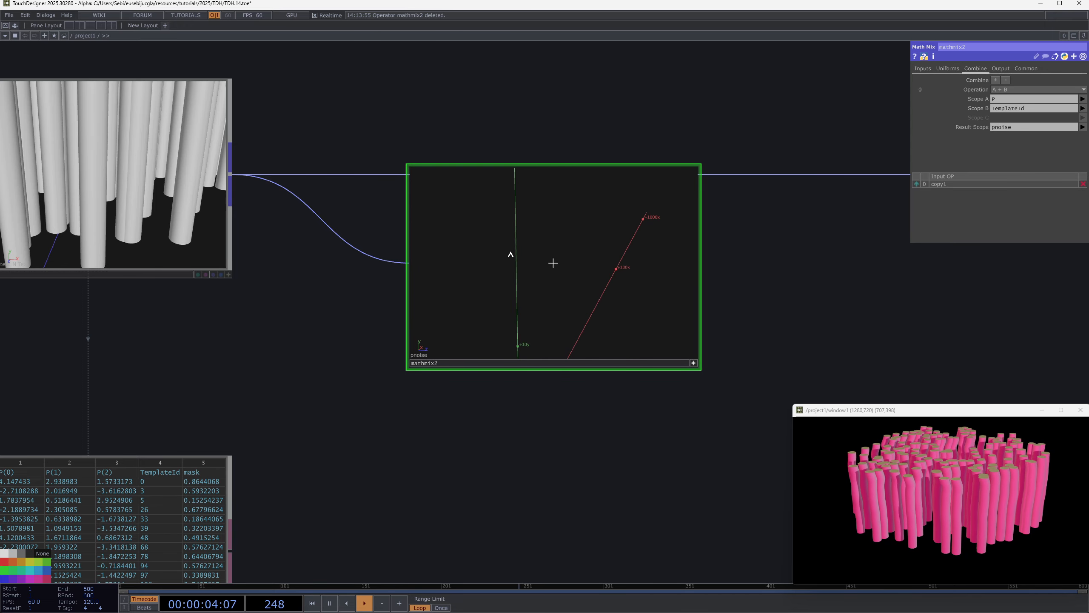
{"action": "key", "text": "h"}
{"action": "left_click_drag", "start_coordinate": [515, 296], "coordinate": [529, 318]}
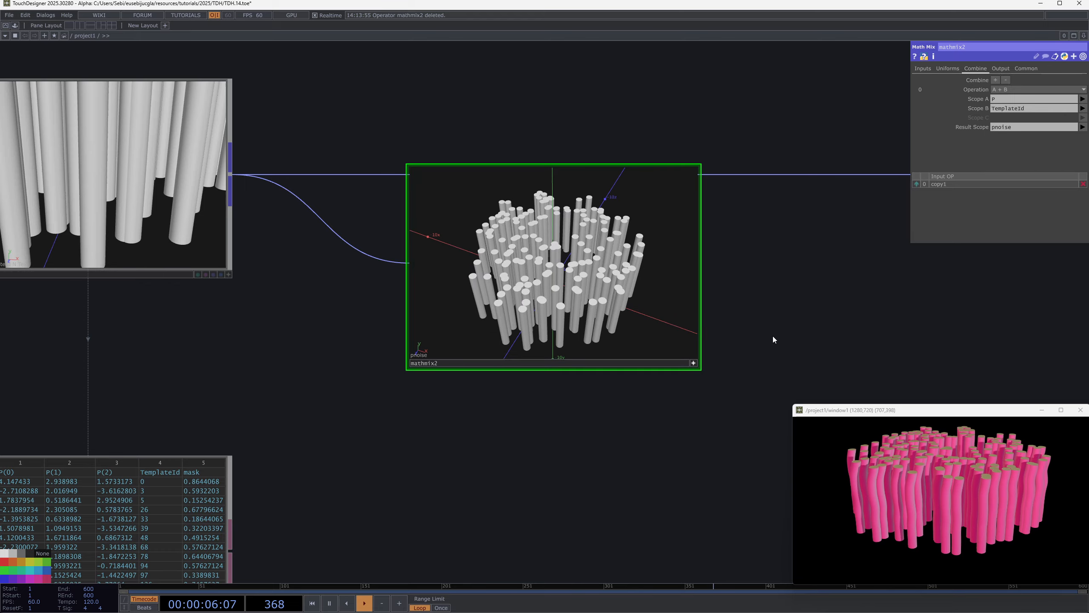
Insert mathmix2 into the wire between copy1 and noise8 so its output feeds noise8
{"action": "scroll", "coordinate": [703, 336], "scroll_direction": "down", "scroll_amount": 5}
{"action": "left_click_drag", "start_coordinate": [594, 339], "coordinate": [416, 346]}
{"action": "left_click", "coordinate": [514, 353]}
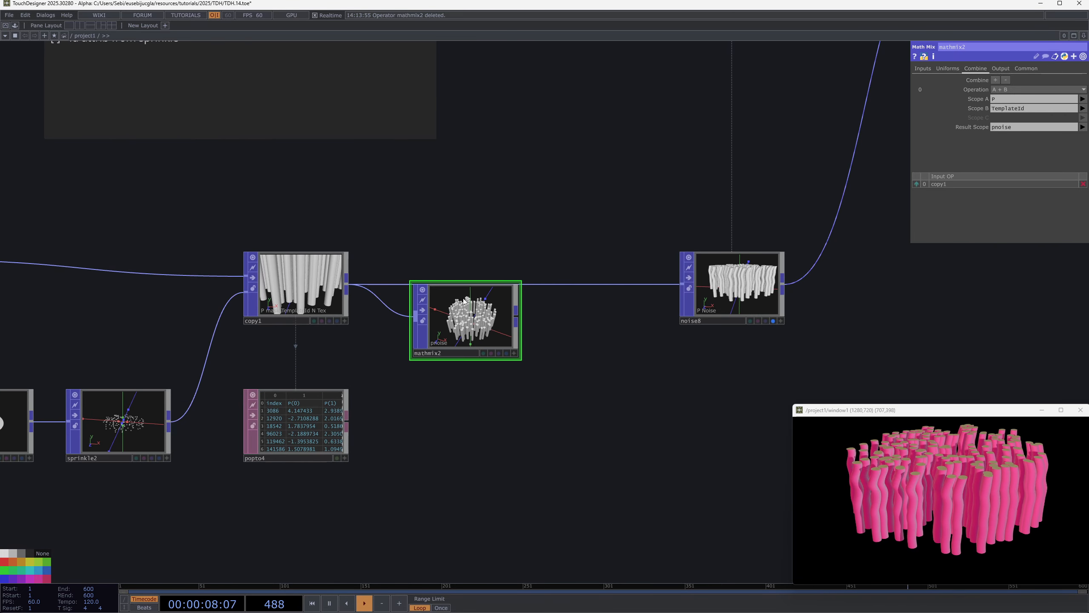
{"action": "left_click", "coordinate": [691, 296]}
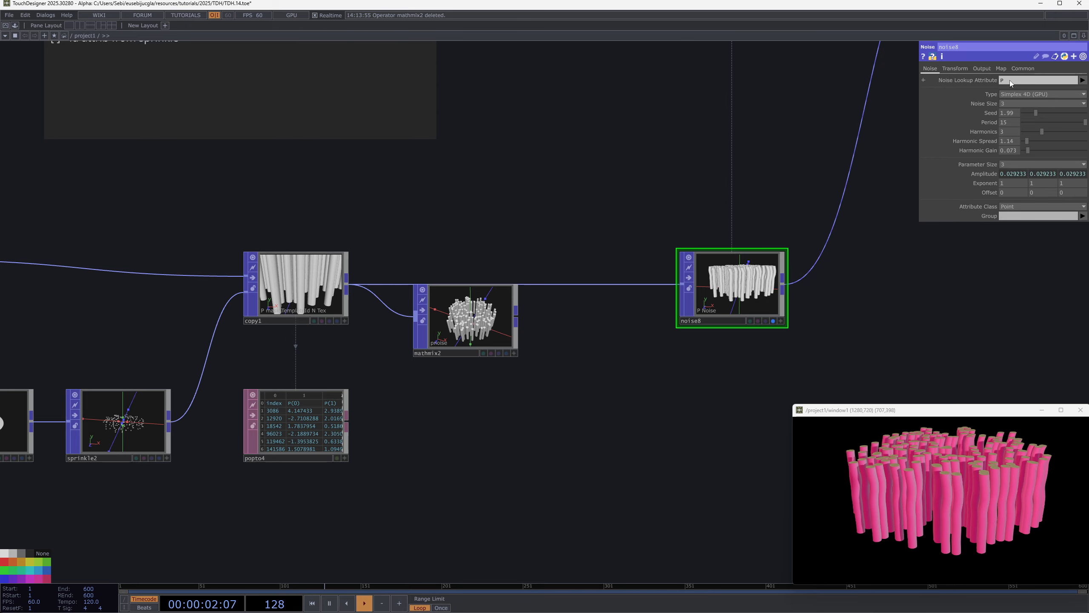
{"action": "left_click_drag", "start_coordinate": [681, 284], "coordinate": [472, 303]}
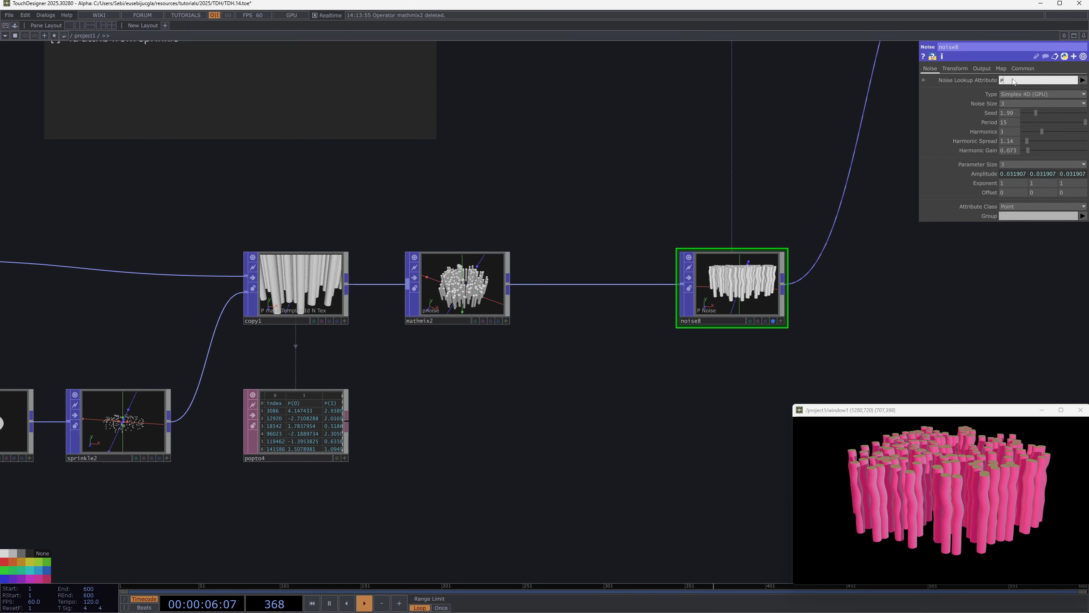
Set noise8's Noise Lookup Attribute to pnoise
{"action": "left_click", "coordinate": [1082, 80]}
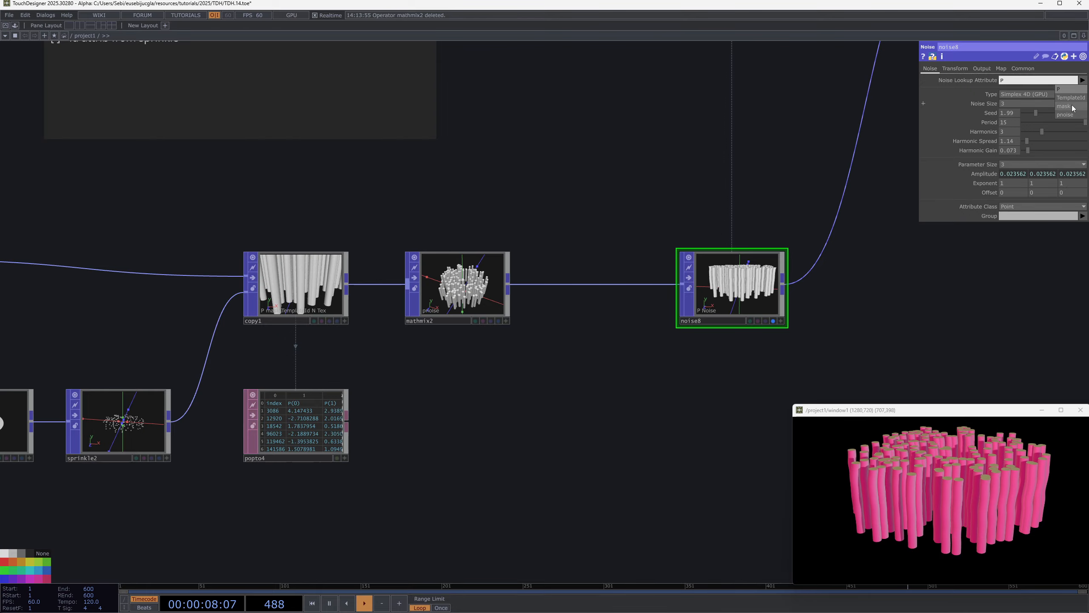
{"action": "left_click", "coordinate": [1068, 114]}
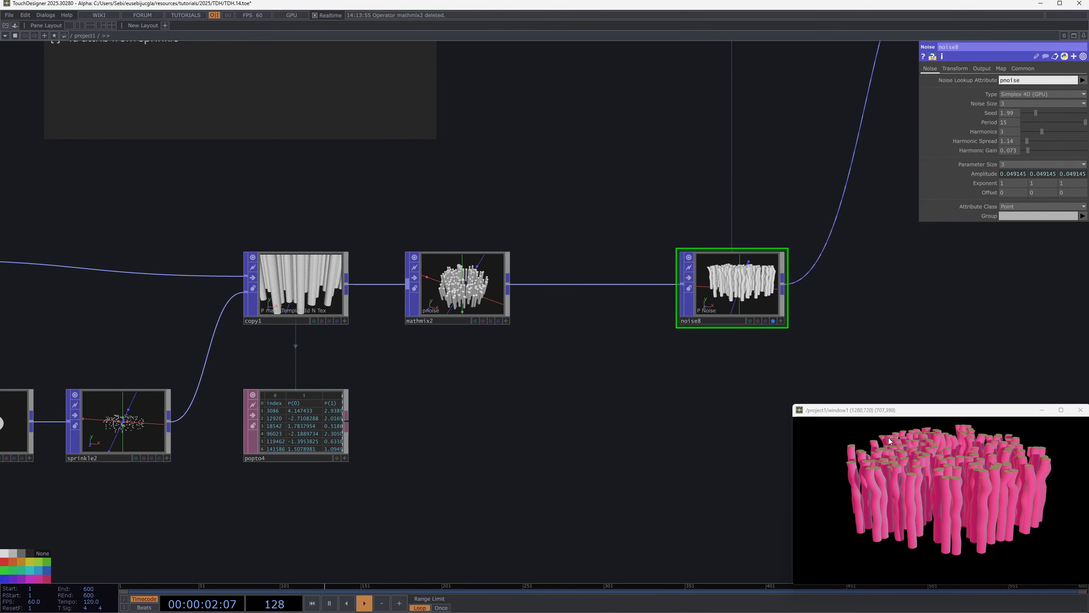
{"action": "left_click_drag", "start_coordinate": [566, 469], "coordinate": [638, 447]}
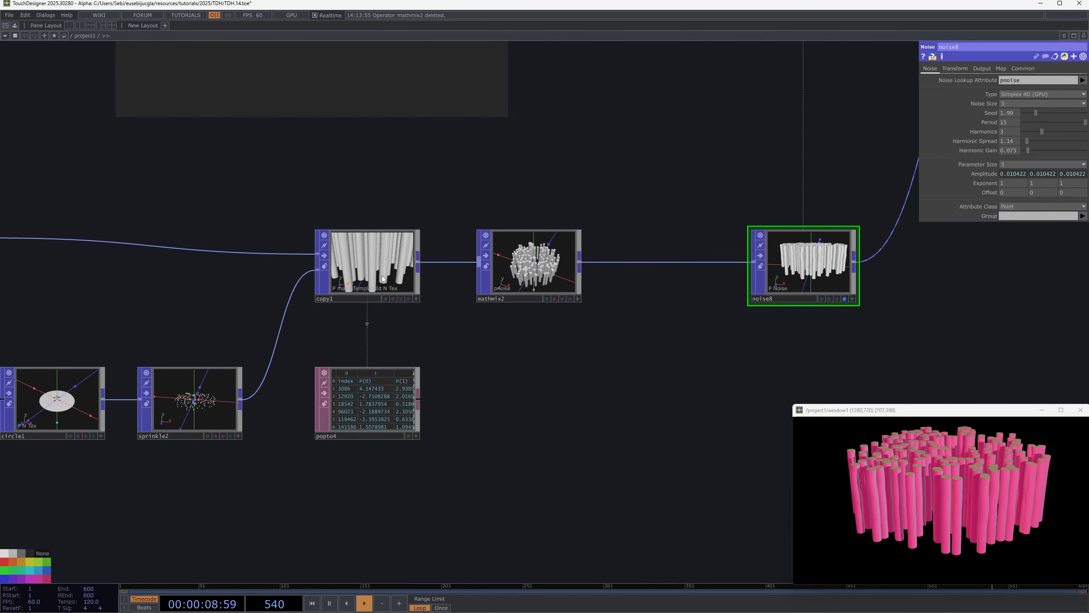
{"action": "scroll", "coordinate": [578, 340], "scroll_direction": "down", "scroll_amount": 6}
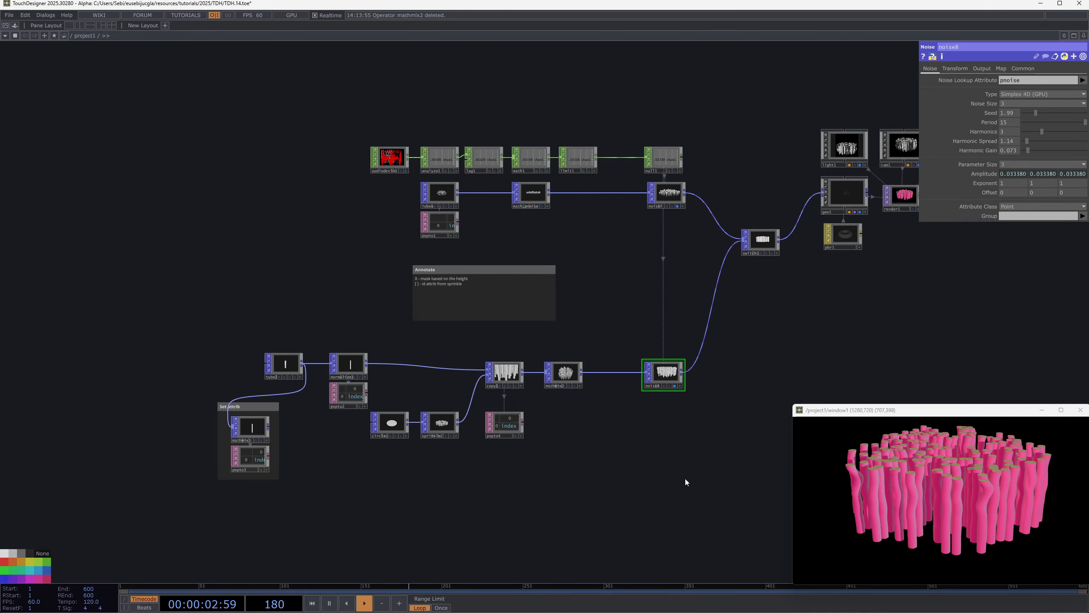
Move tube2, normalize1 and its attribute table closer to copy1, and place circle1 and sprinkle2 further below them
{"action": "left_click_drag", "start_coordinate": [318, 486], "coordinate": [213, 400]}
{"action": "mouse_move", "coordinate": [266, 339]}
{"action": "left_mouse_down"}
{"action": "mouse_move", "coordinate": [343, 413]}
{"action": "mouse_move", "coordinate": [359, 412]}
{"action": "left_mouse_up"}
{"action": "mouse_move", "coordinate": [438, 448]}
{"action": "left_mouse_down"}
{"action": "mouse_move", "coordinate": [394, 424]}
{"action": "mouse_move", "coordinate": [398, 451]}
{"action": "mouse_move", "coordinate": [293, 351]}
{"action": "mouse_move", "coordinate": [362, 376]}
{"action": "mouse_move", "coordinate": [413, 376]}
{"action": "left_mouse_up"}
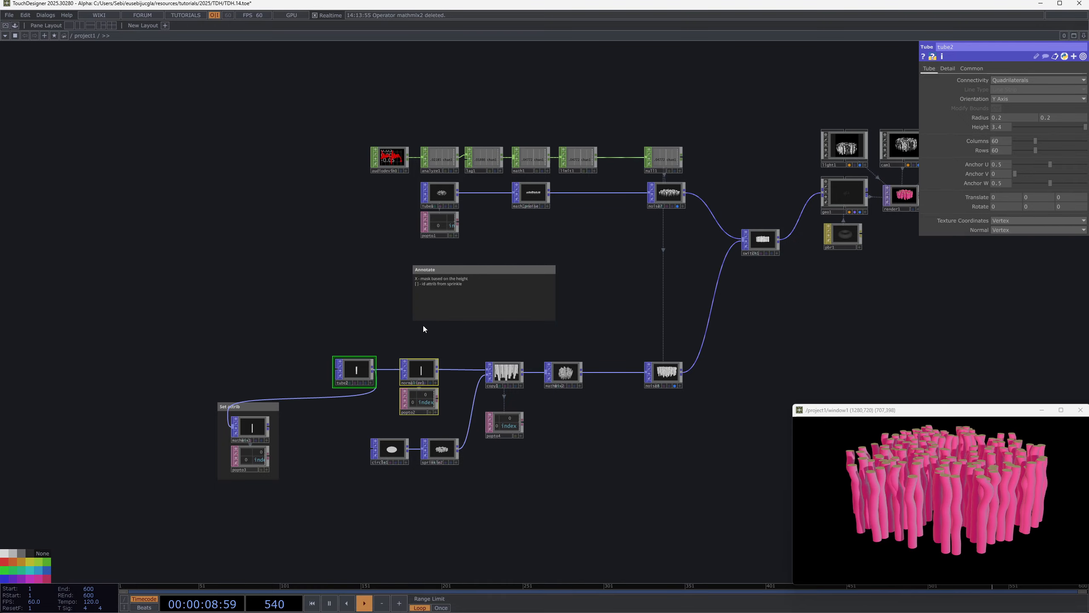
Check the imported Tubes File In POP for comparison, and set tube2's Height to 2
{"action": "scroll", "coordinate": [438, 198], "scroll_direction": "up", "scroll_amount": 10}
{"action": "left_click", "coordinate": [533, 112]}
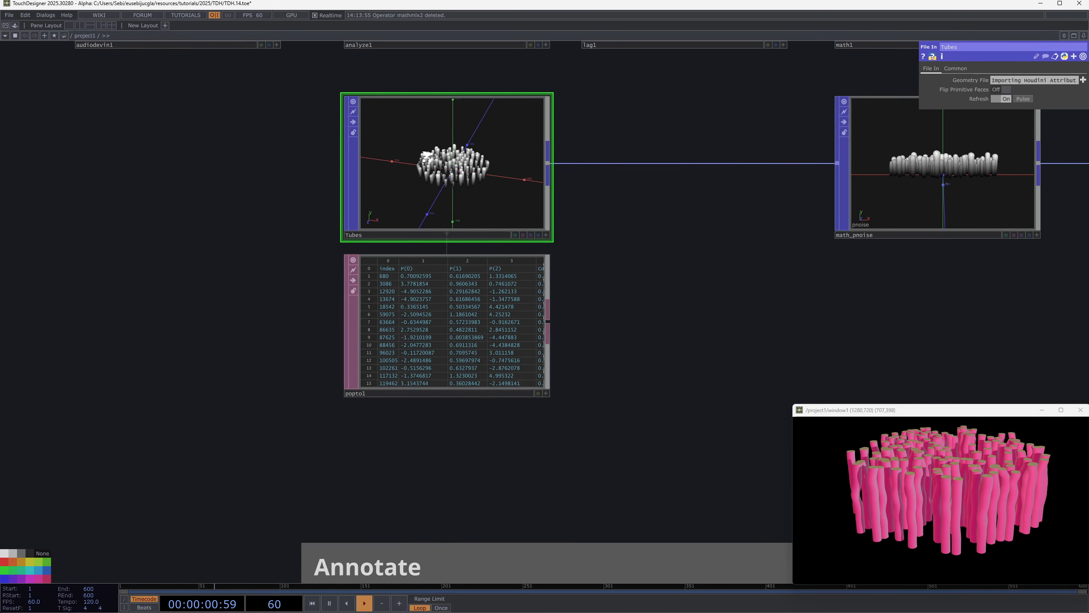
{"action": "scroll", "coordinate": [427, 255], "scroll_direction": "down", "scroll_amount": 10}
{"action": "scroll", "coordinate": [432, 255], "scroll_direction": "up", "scroll_amount": 6}
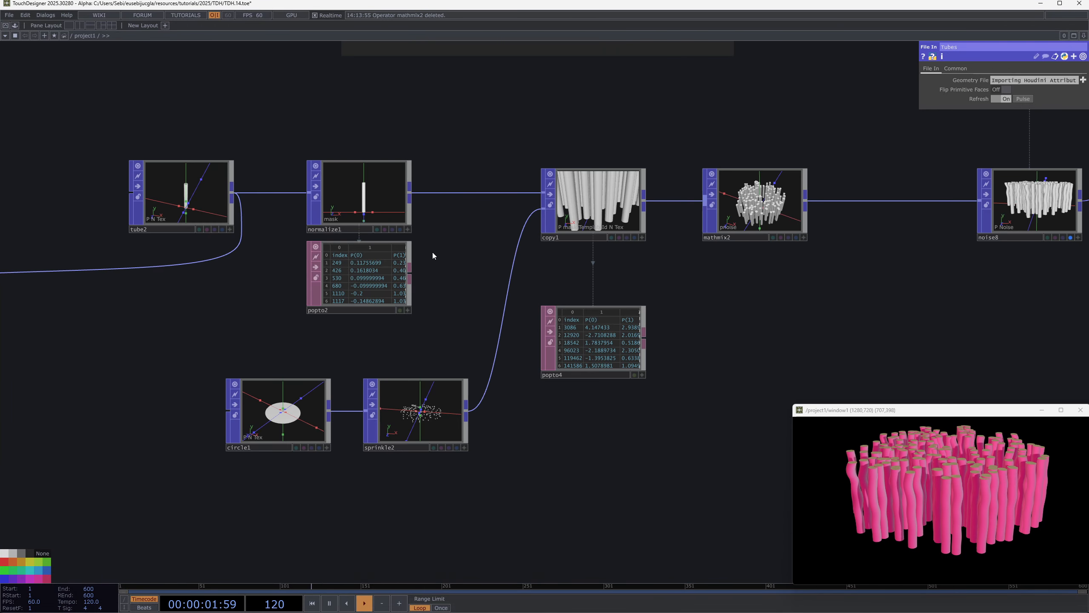
{"action": "left_click", "coordinate": [196, 181]}
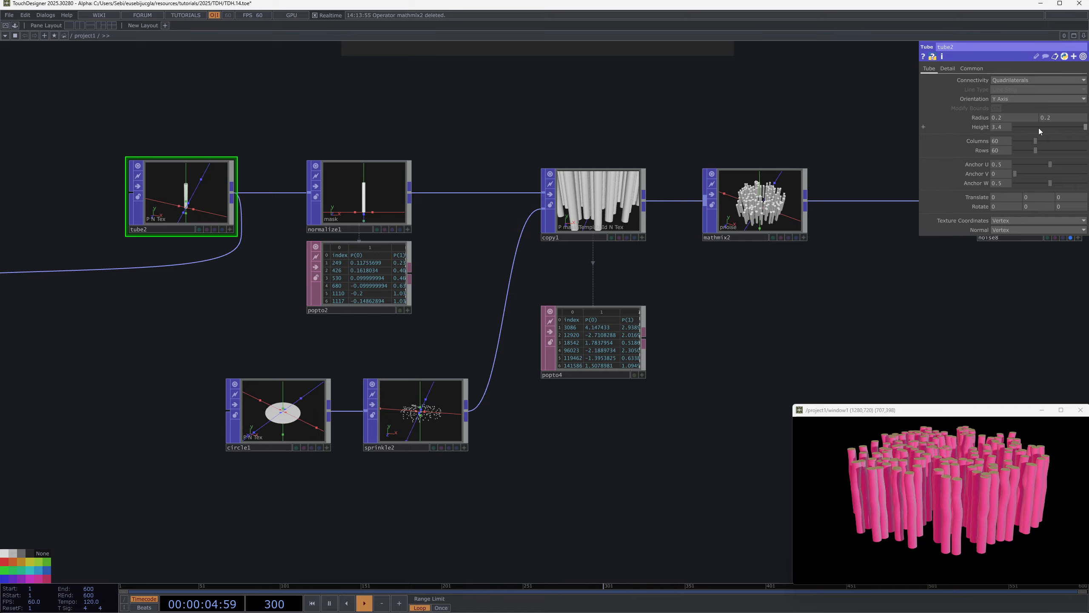
{"action": "left_click_drag", "start_coordinate": [1038, 128], "coordinate": [1077, 126]}
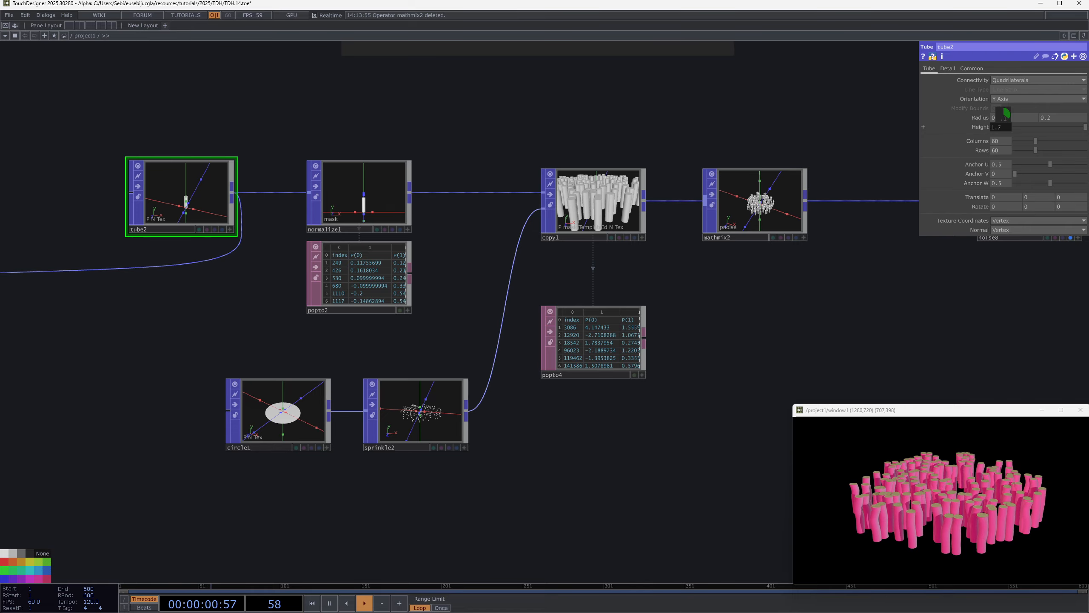
{"action": "mouse_move", "coordinate": [1003, 115]}
{"action": "left_mouse_down"}
{"action": "mouse_move", "coordinate": [973, 115]}
{"action": "mouse_move", "coordinate": [1006, 112]}
{"action": "left_mouse_up"}
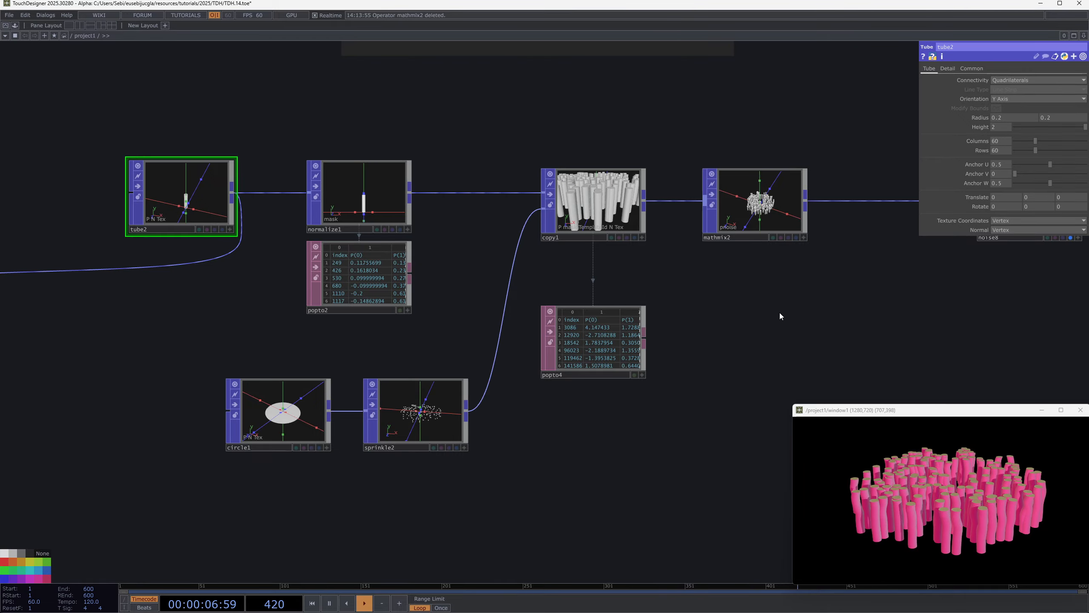
Enable Template Scale on copy1 with pscale as its attribute
{"action": "scroll", "coordinate": [601, 188], "scroll_direction": "up", "scroll_amount": 5}
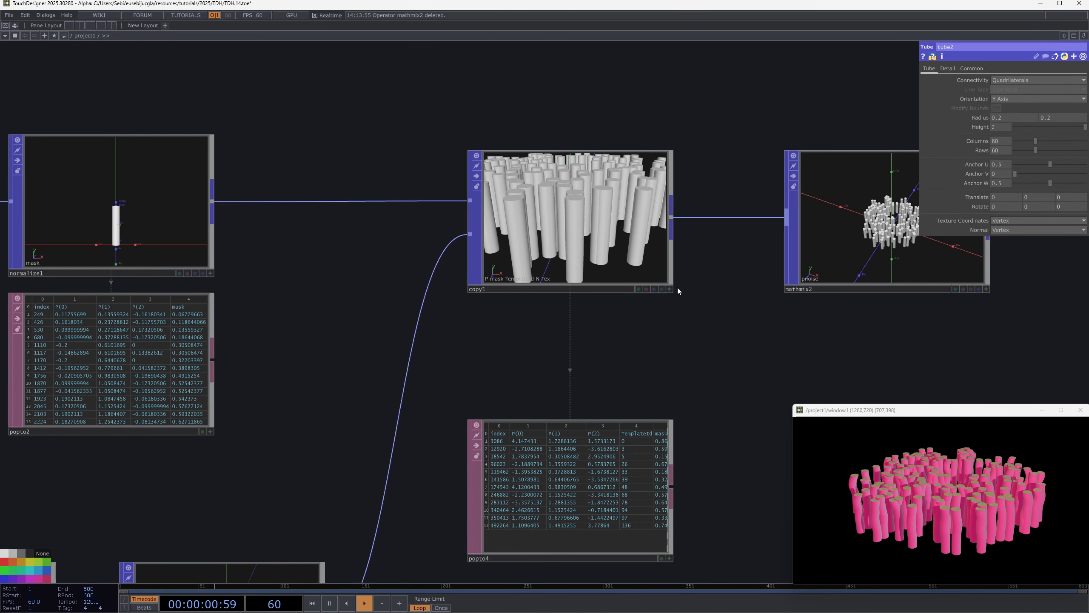
{"action": "scroll", "coordinate": [609, 321], "scroll_direction": "down", "scroll_amount": 8}
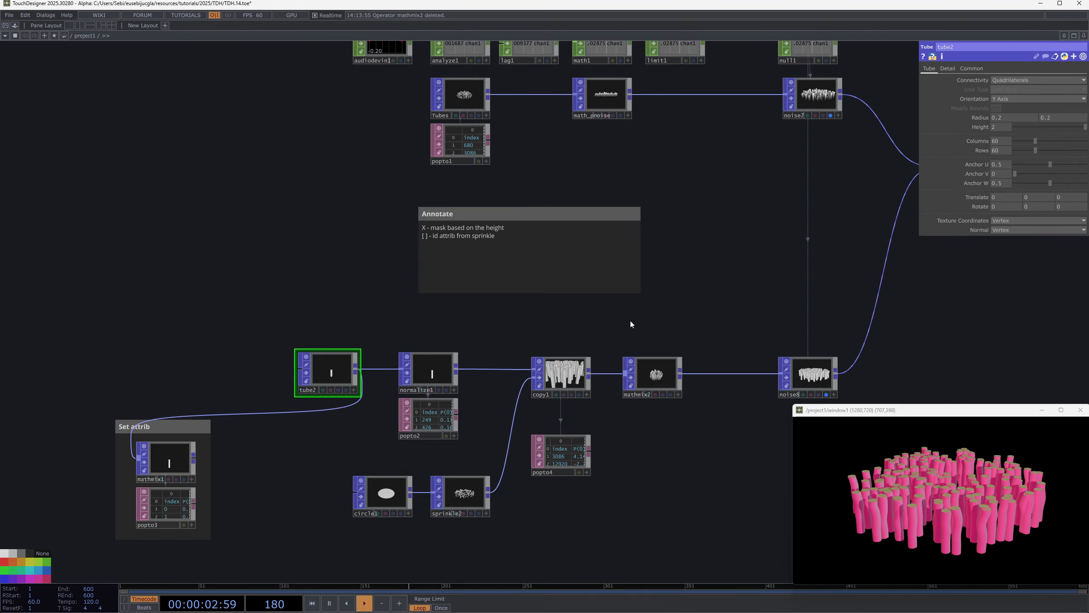
{"action": "left_click_drag", "start_coordinate": [639, 96], "coordinate": [558, 167]}
{"action": "scroll", "coordinate": [558, 166], "scroll_direction": "up", "scroll_amount": 5}
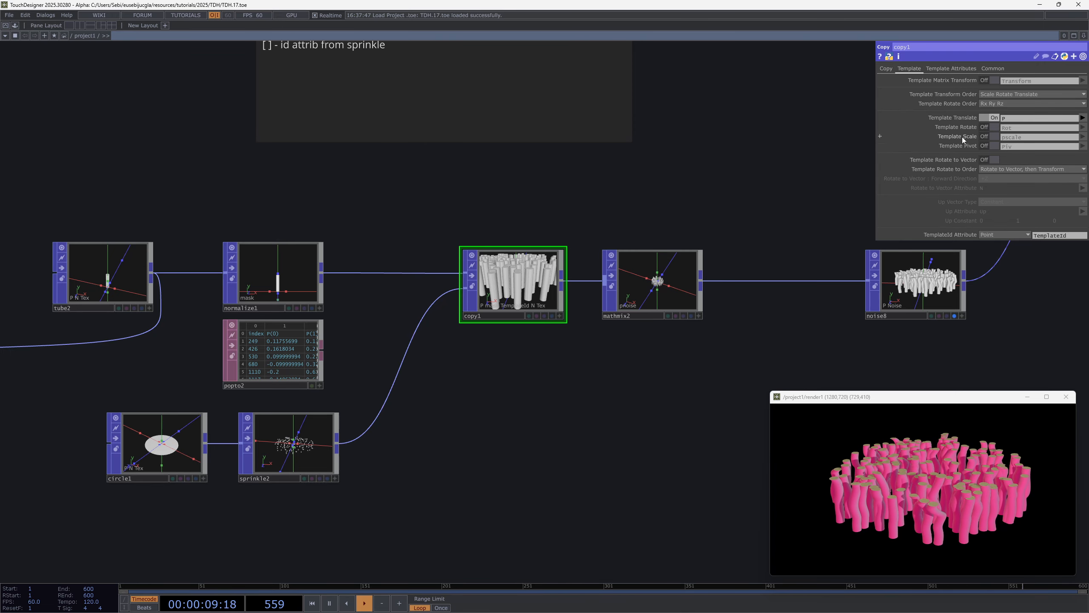
{"action": "left_click", "coordinate": [993, 137]}
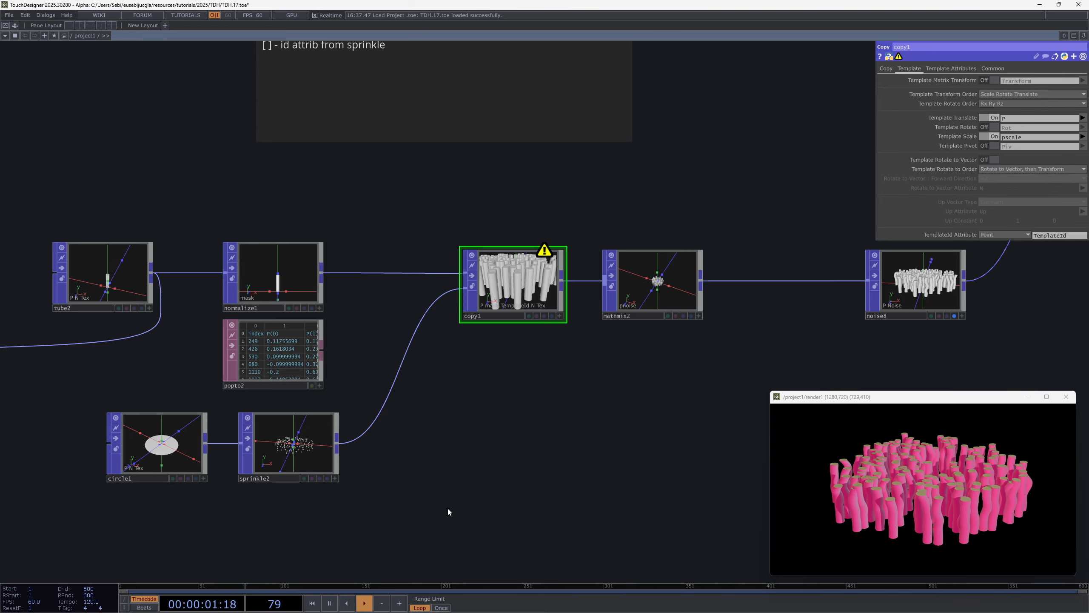
Add a Random POP to the network beside sprinkle2
{"action": "key", "text": "Tab"}
{"action": "type", "text": "ran"}
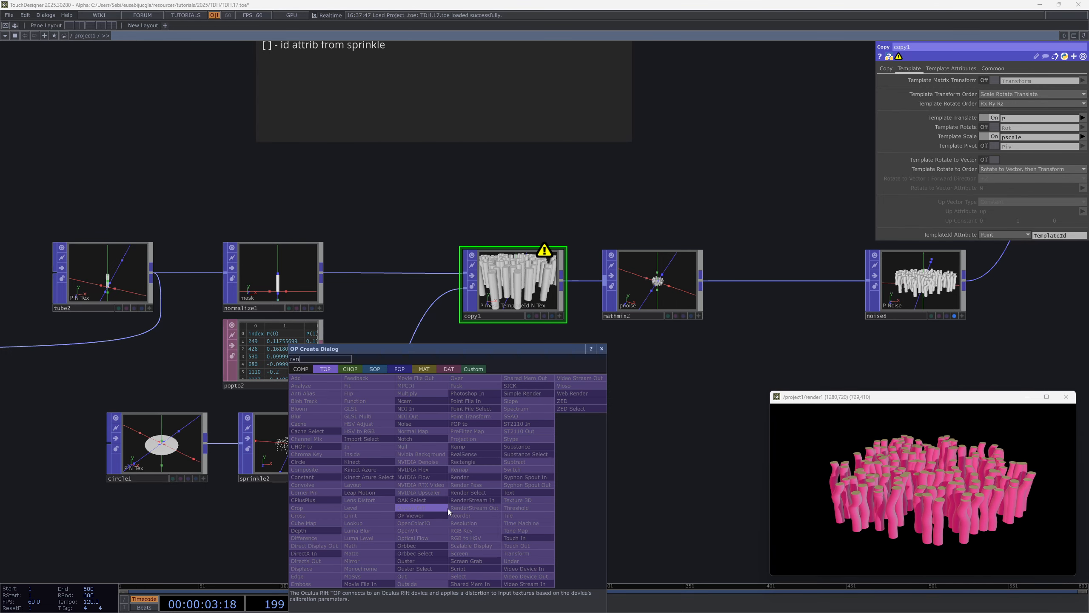
{"action": "key", "text": "Tab"}
{"action": "key", "text": "Tab"}
{"action": "key", "text": "Tab"}
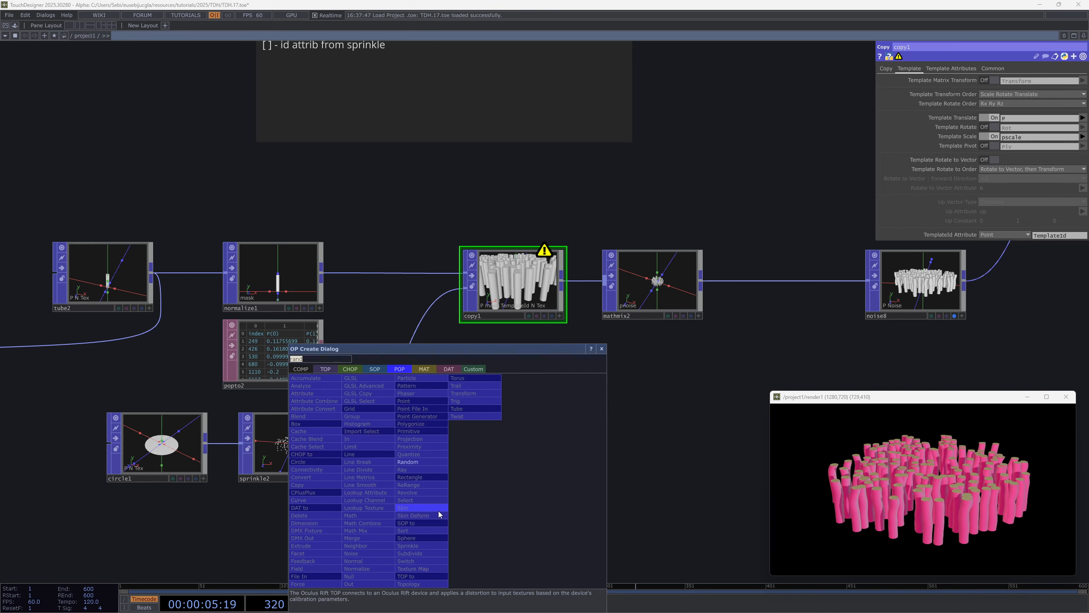
{"action": "left_click", "coordinate": [419, 462]}
{"action": "left_click", "coordinate": [433, 445]}
Add a POP to DAT after random1 to list its point attributes
{"action": "right_click", "coordinate": [482, 442]}
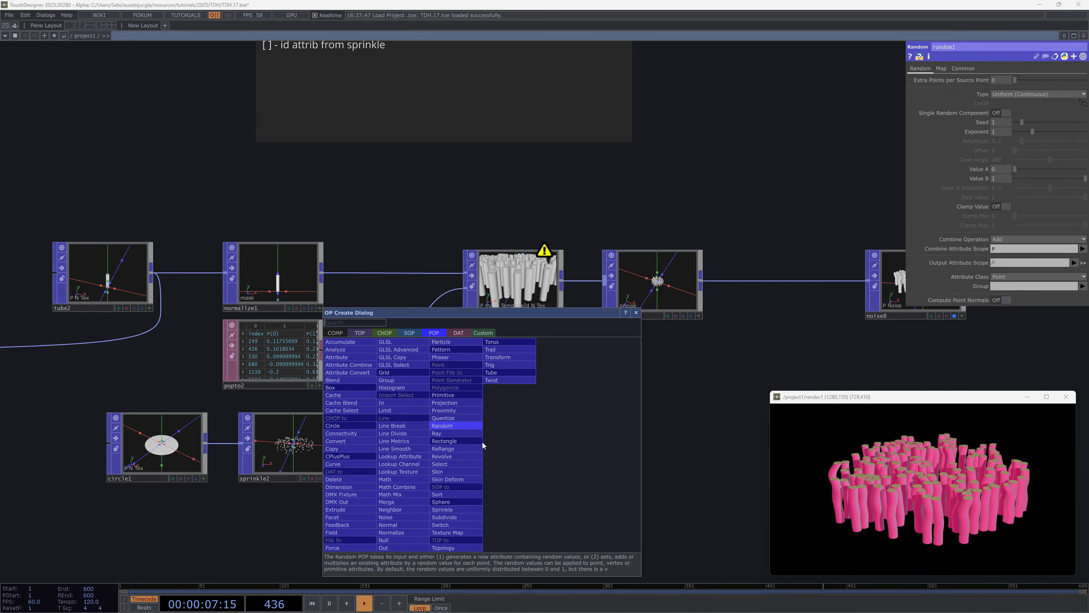
{"action": "key", "text": "Tab"}
{"action": "left_click", "coordinate": [345, 349]}
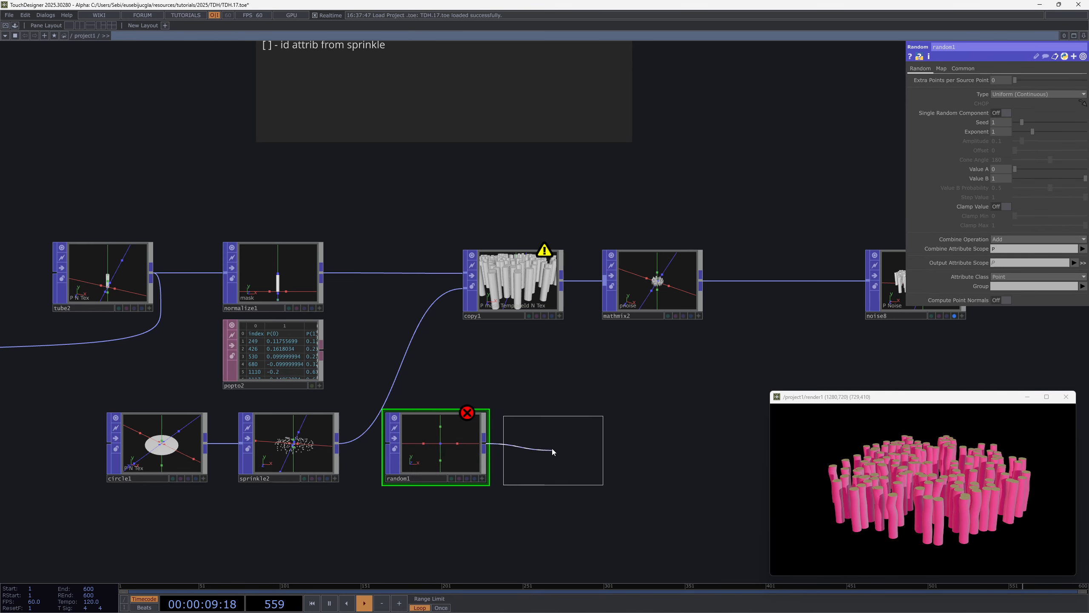
{"action": "left_click", "coordinate": [551, 448]}
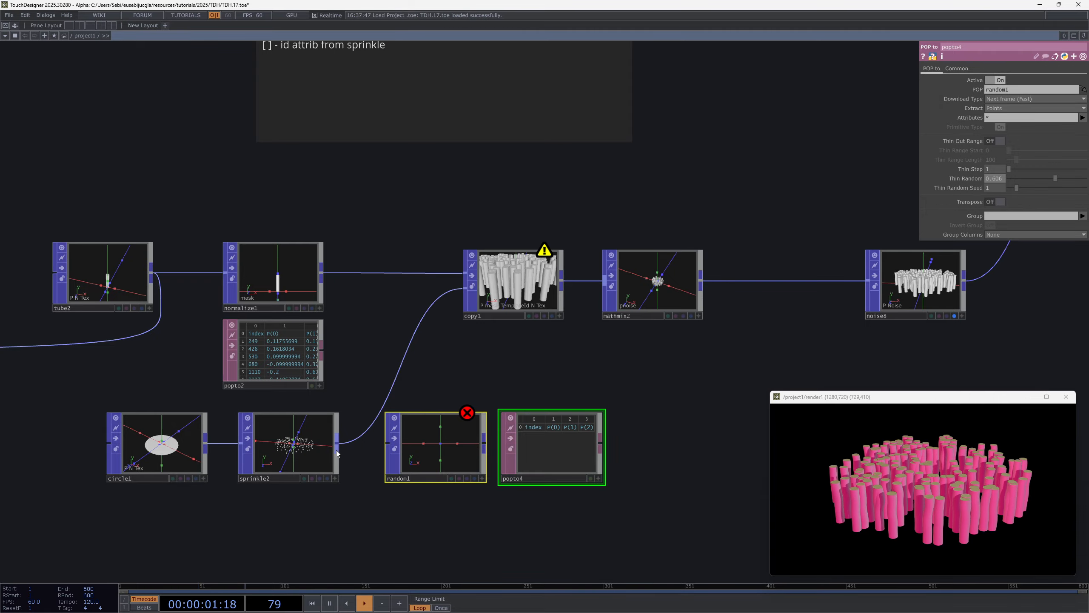
Connect sprinkle2's output to random1's input and view the resulting points
{"action": "left_click", "coordinate": [407, 451]}
{"action": "scroll", "coordinate": [444, 468], "scroll_direction": "up", "scroll_amount": 5}
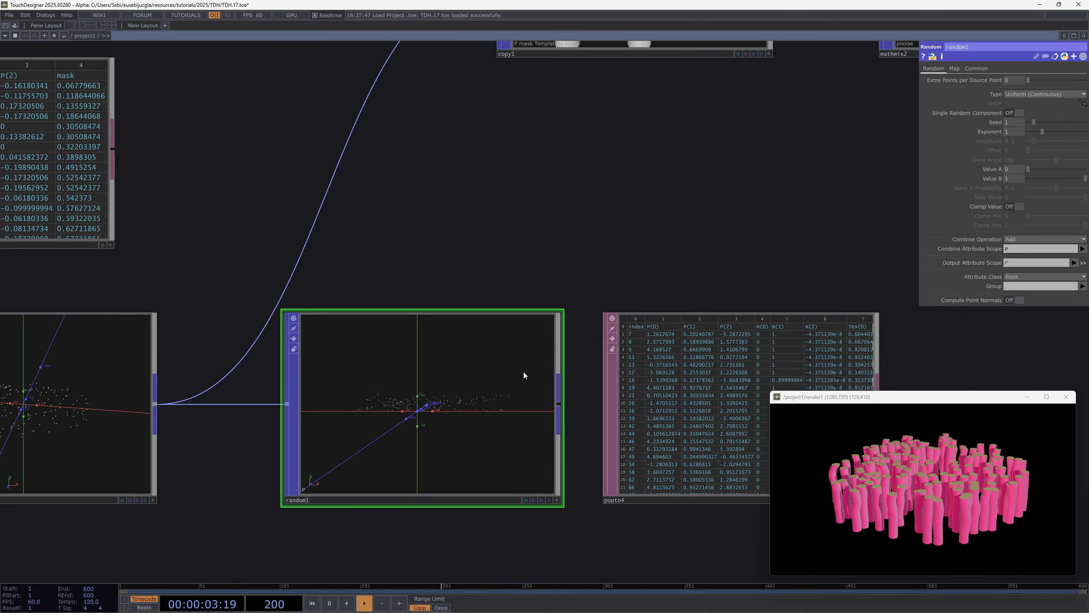
{"action": "left_click_drag", "start_coordinate": [524, 375], "coordinate": [504, 334]}
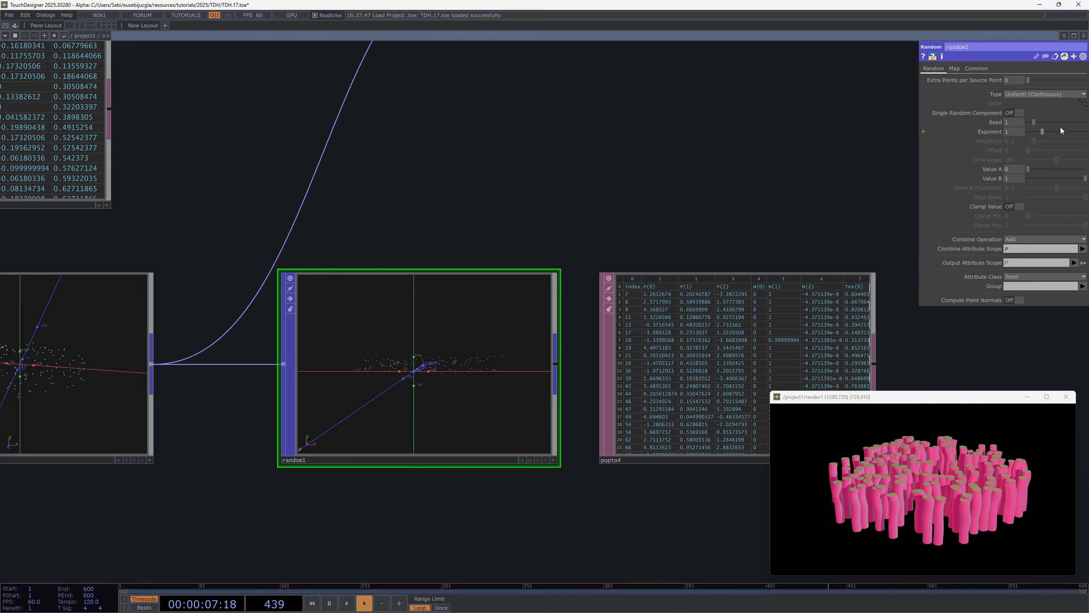
Set random1's Seed to 0 and view its effect on the points and table
{"action": "left_click_drag", "start_coordinate": [1038, 123], "coordinate": [1018, 118]}
{"action": "scroll", "coordinate": [371, 375], "scroll_direction": "up", "scroll_amount": 5}
{"action": "scroll", "coordinate": [623, 170], "scroll_direction": "down", "scroll_amount": 10}
{"action": "left_click_drag", "start_coordinate": [658, 333], "coordinate": [561, 362]}
{"action": "scroll", "coordinate": [634, 215], "scroll_direction": "up", "scroll_amount": 1}
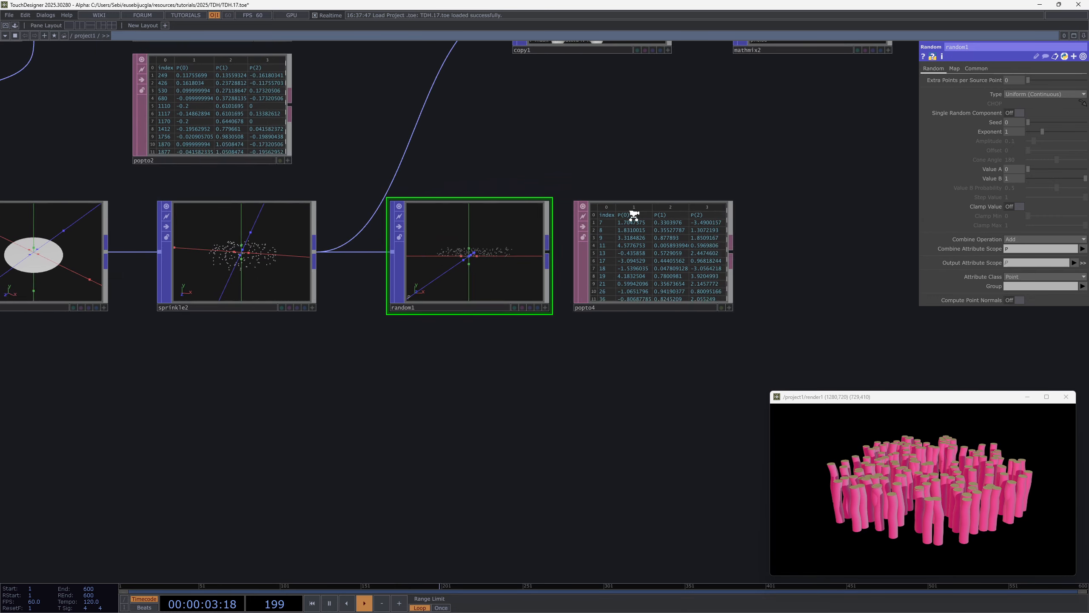
Set random1's Output Attribute Scope to pscale and check the pscale columns in popto4
{"action": "scroll", "coordinate": [634, 215], "scroll_direction": "up", "scroll_amount": 3}
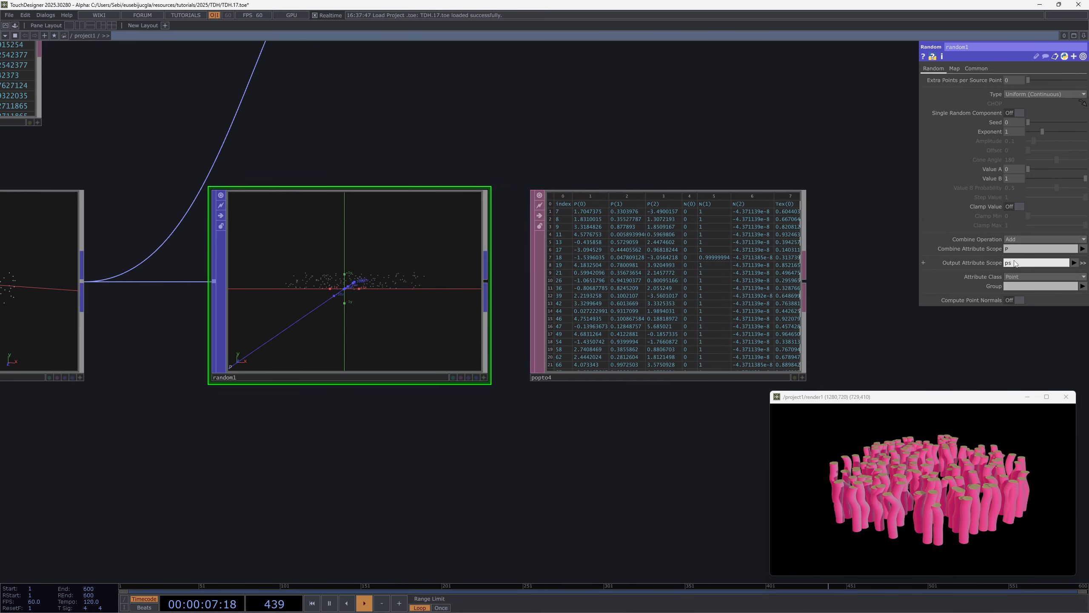
{"action": "key", "text": "Return"}
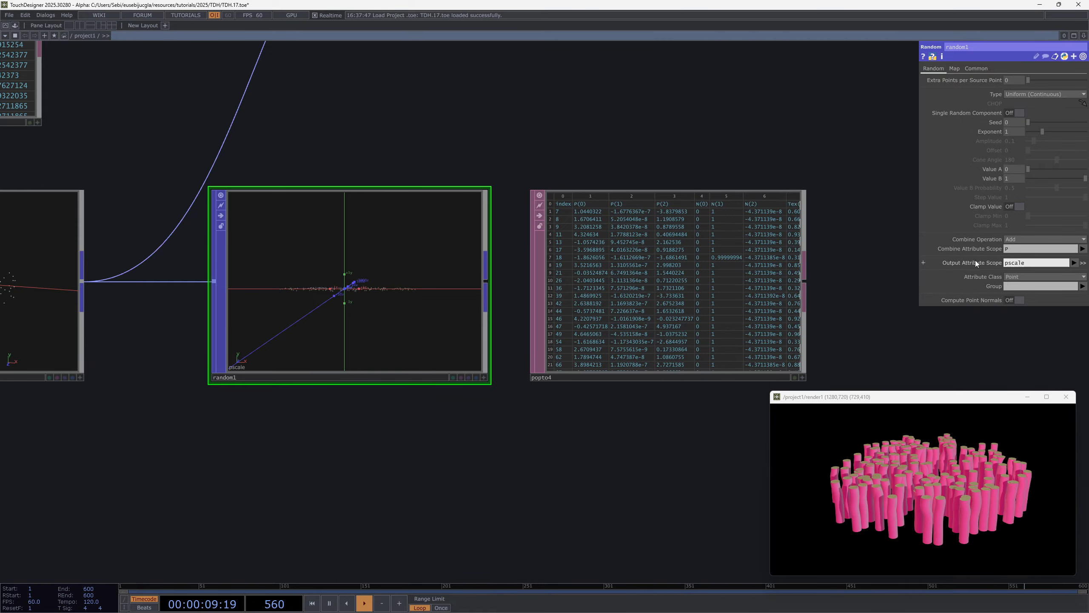
{"action": "scroll", "coordinate": [777, 204], "scroll_direction": "up", "scroll_amount": 5}
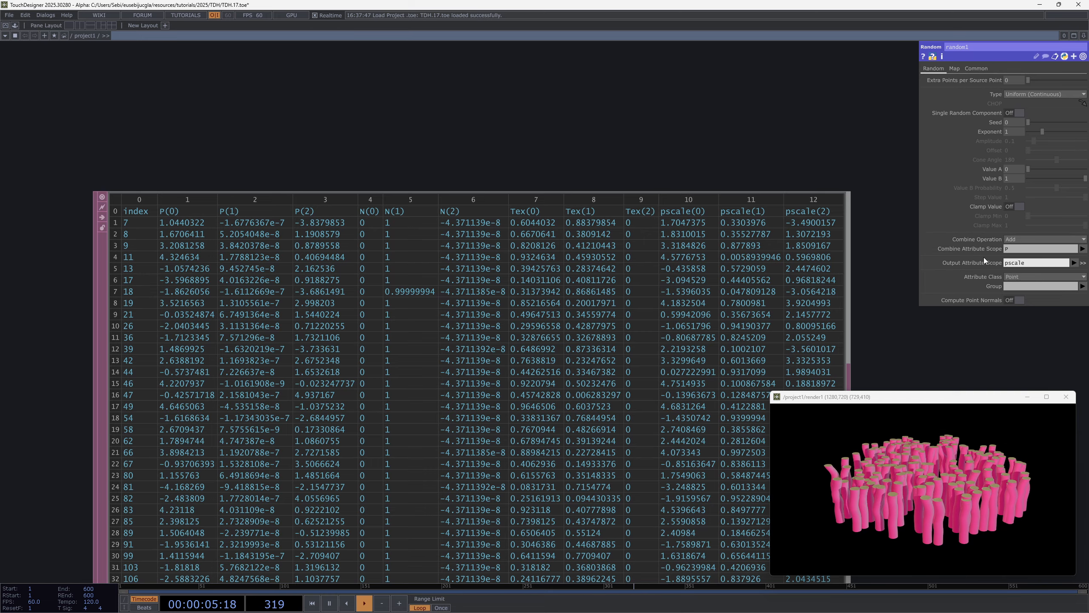
Set random1's Seed to 1.56
{"action": "left_click_drag", "start_coordinate": [1028, 122], "coordinate": [1032, 120]}
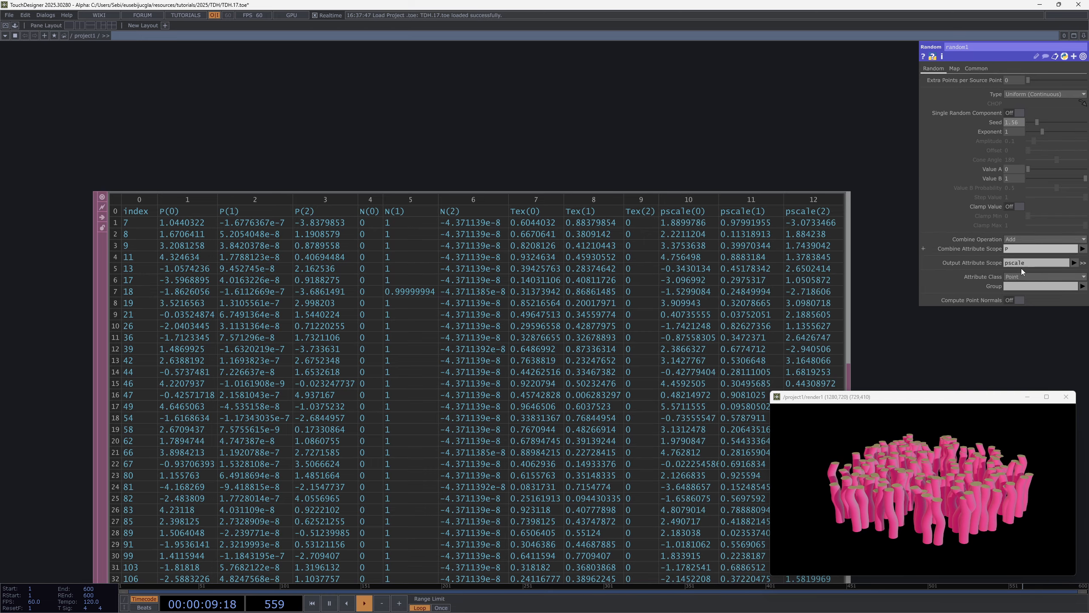
{"action": "scroll", "coordinate": [622, 197], "scroll_direction": "down", "scroll_amount": 10}
{"action": "left_click_drag", "start_coordinate": [517, 180], "coordinate": [534, 253]}
{"action": "scroll", "coordinate": [534, 253], "scroll_direction": "up", "scroll_amount": 4}
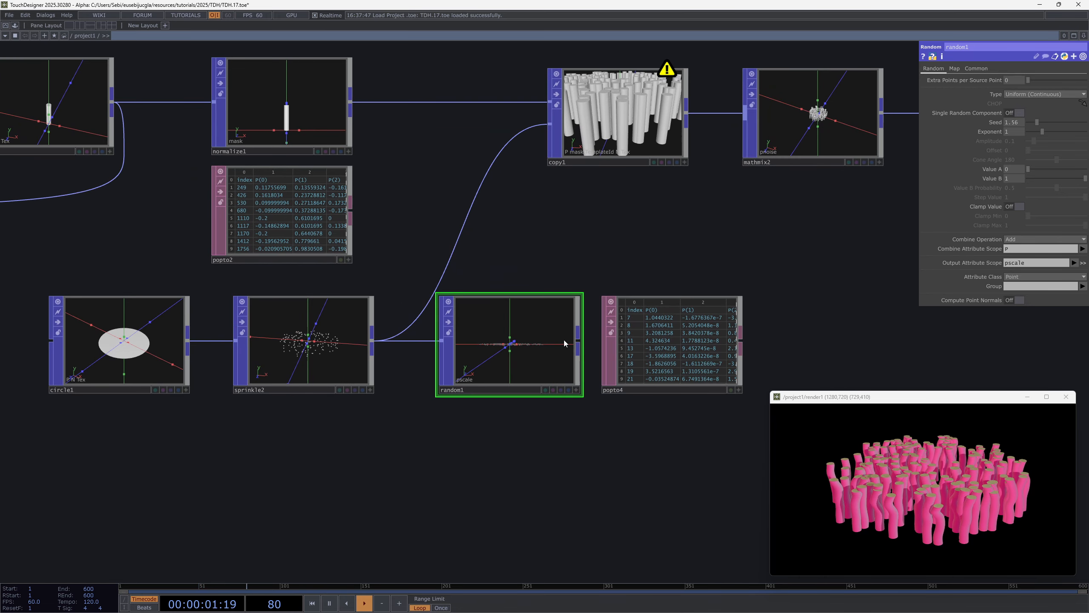
Connect random1's output to copy1's second input and move random1 and popto4 closer to sprinkle2
{"action": "left_click_drag", "start_coordinate": [578, 341], "coordinate": [550, 124]}
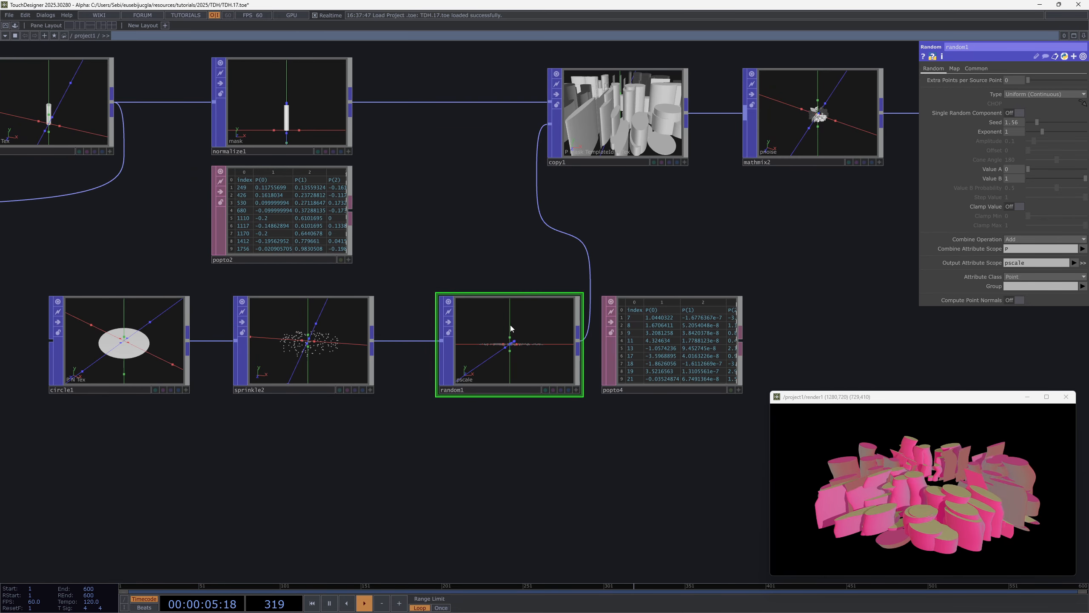
{"action": "left_click_drag", "start_coordinate": [516, 345], "coordinate": [484, 345]}
{"action": "left_click_drag", "start_coordinate": [678, 372], "coordinate": [657, 373]}
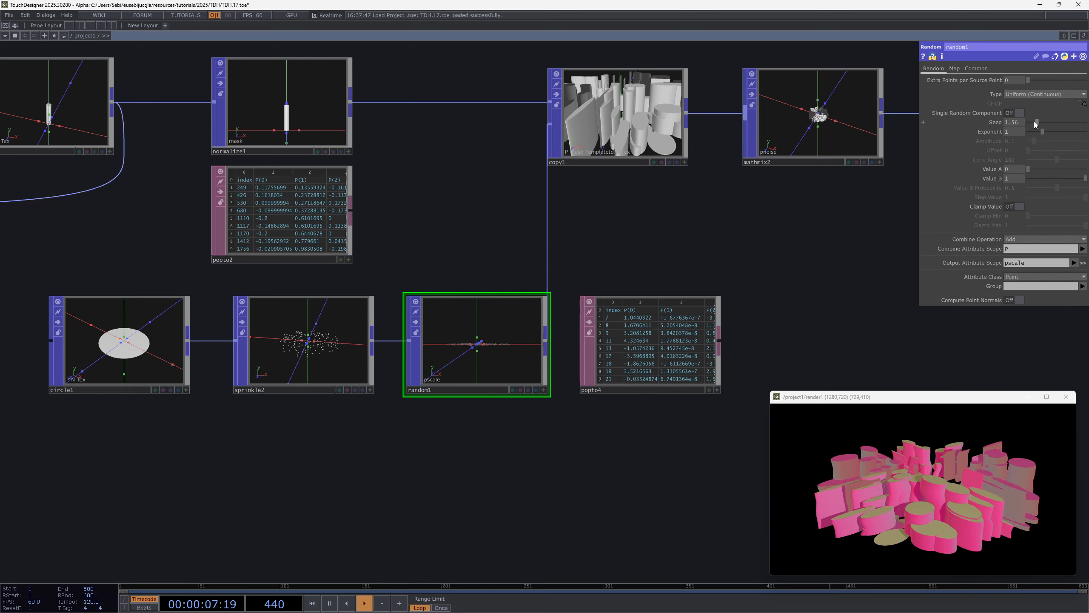
Set random1's Seed to 2.22 and its Combine Attribute Scope to P.y
{"action": "mouse_move", "coordinate": [1034, 121]}
{"action": "left_mouse_down"}
{"action": "mouse_move", "coordinate": [1051, 120]}
{"action": "mouse_move", "coordinate": [1041, 118]}
{"action": "left_mouse_up"}
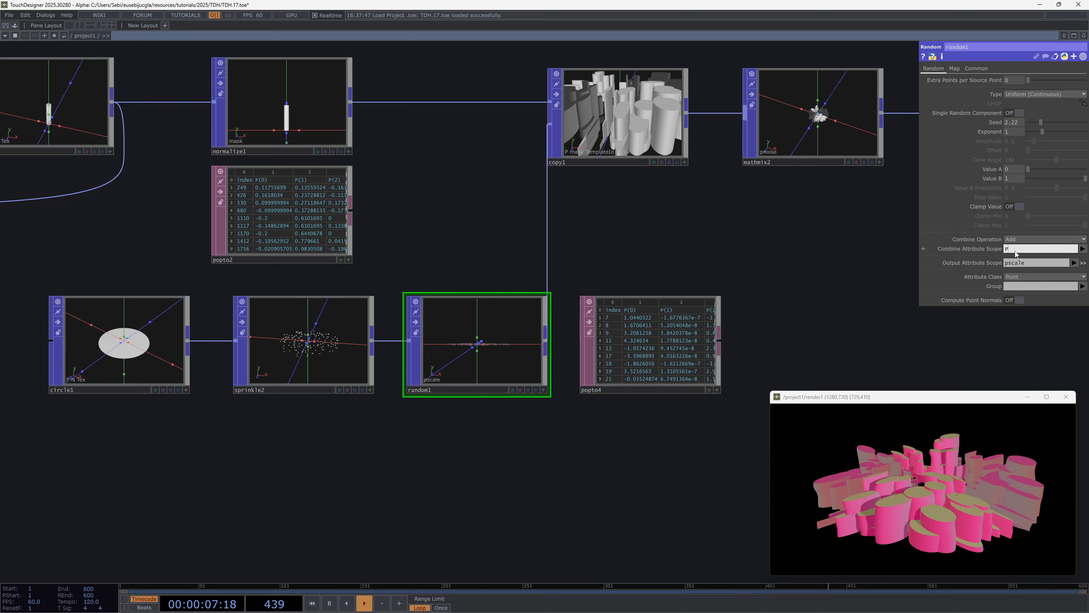
{"action": "type", "text": ".y"}
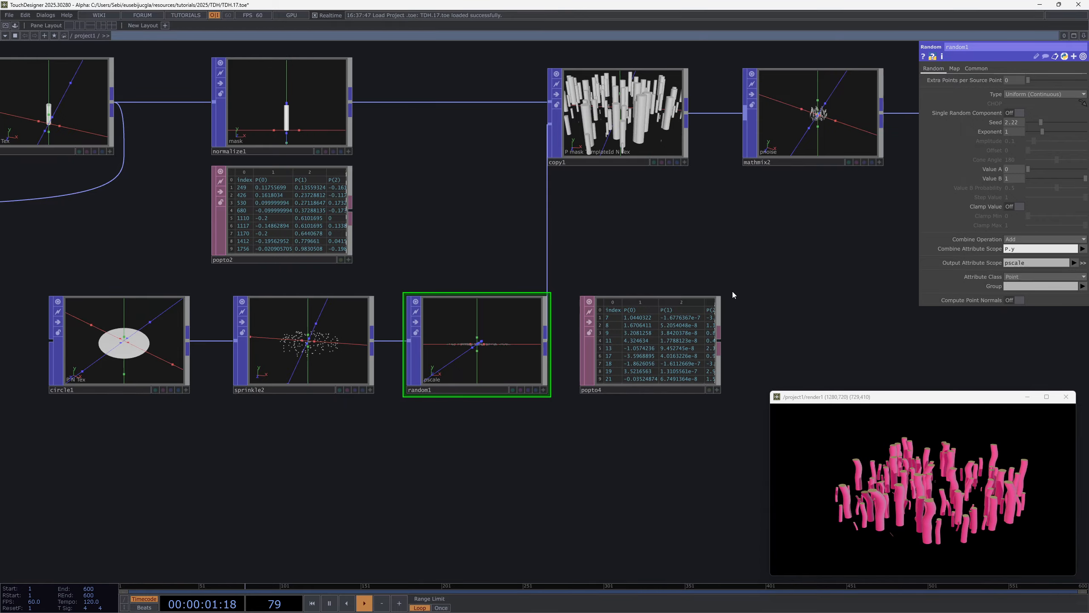
Try P.x as random1's Combine Attribute Scope
{"action": "left_click_drag", "start_coordinate": [645, 231], "coordinate": [773, 295]}
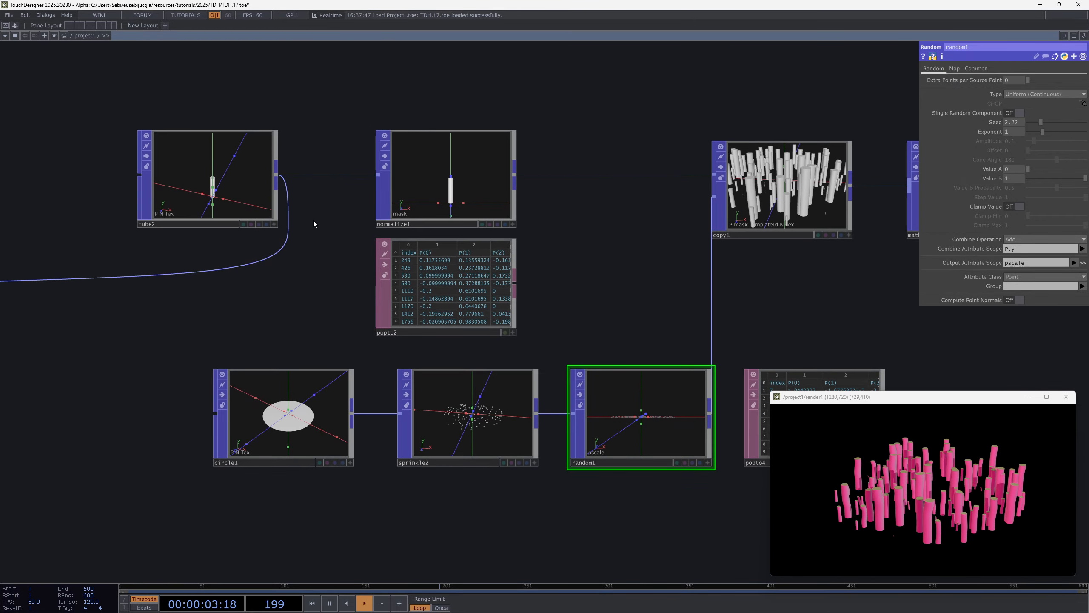
{"action": "scroll", "coordinate": [198, 189], "scroll_direction": "up", "scroll_amount": 4}
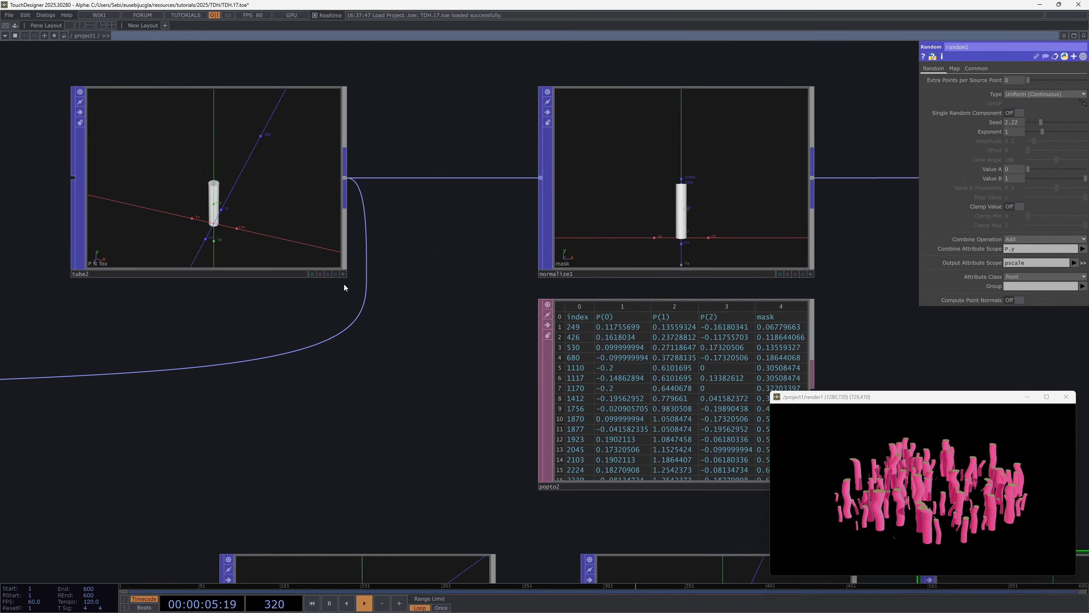
{"action": "scroll", "coordinate": [344, 284], "scroll_direction": "down", "scroll_amount": 5}
{"action": "scroll", "coordinate": [521, 381], "scroll_direction": "up", "scroll_amount": 4}
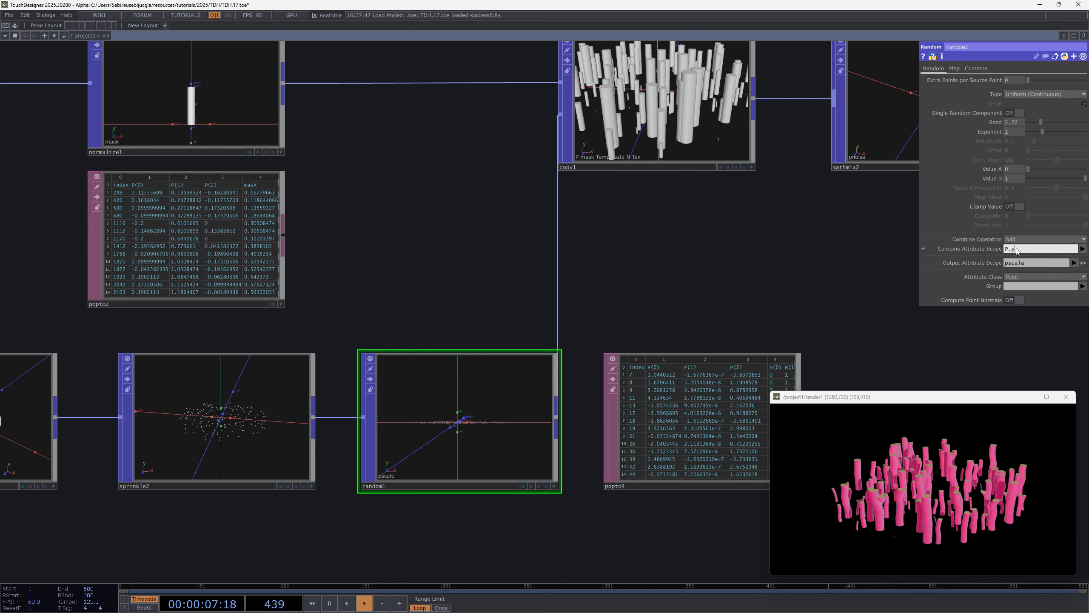
{"action": "type", "text": "x"}
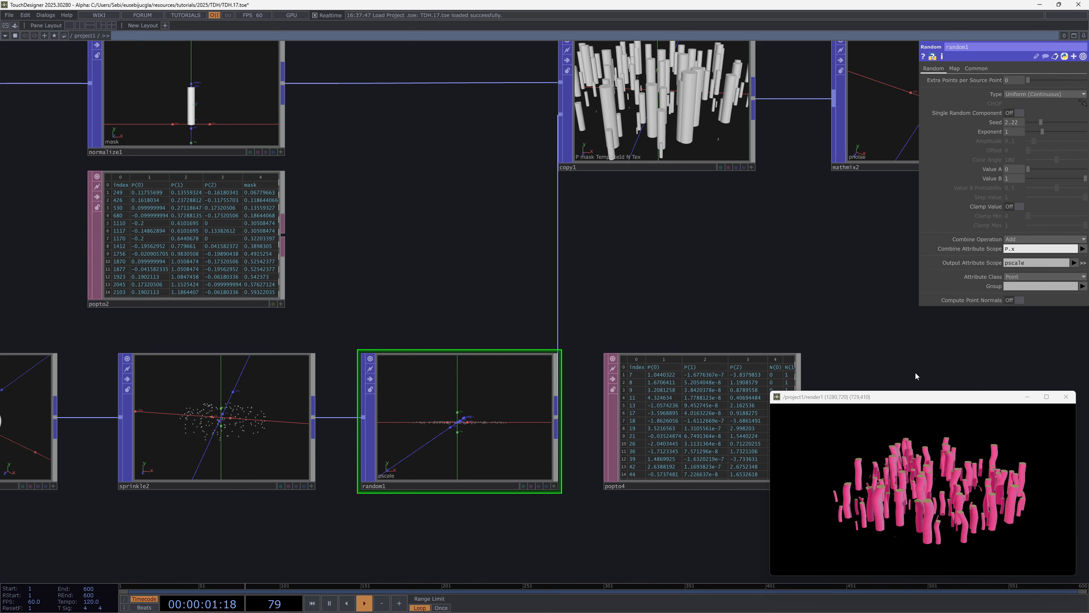
Move popto4 into the empty space below random1
{"action": "left_click", "coordinate": [778, 271]}
{"action": "left_click_drag", "start_coordinate": [750, 286], "coordinate": [656, 439]}
{"action": "scroll", "coordinate": [531, 249], "scroll_direction": "up", "scroll_amount": 6}
{"action": "scroll", "coordinate": [506, 284], "scroll_direction": "down", "scroll_amount": 10}
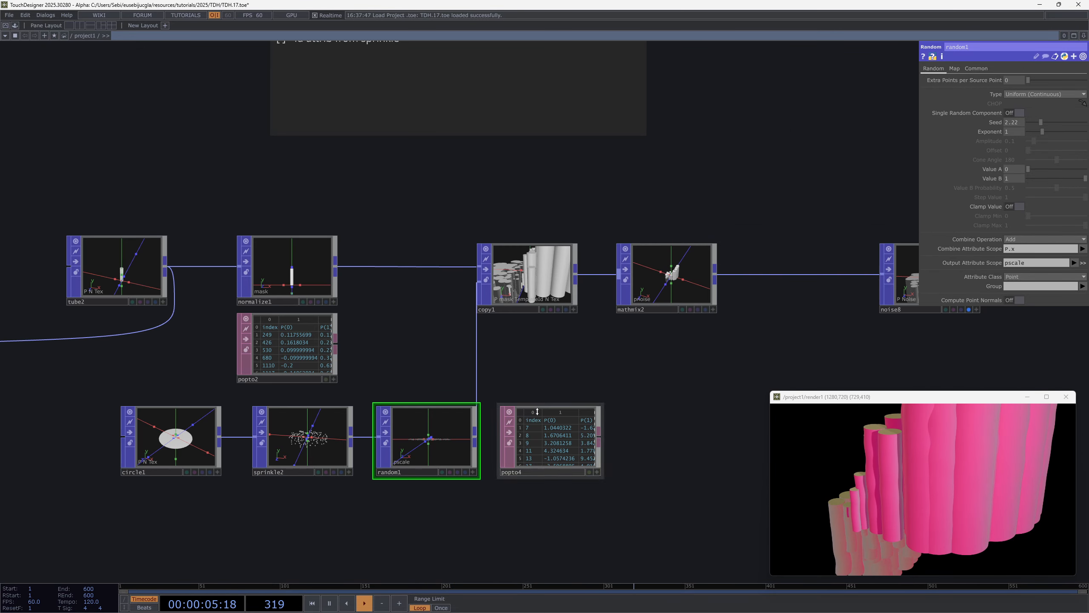
{"action": "left_click_drag", "start_coordinate": [535, 459], "coordinate": [621, 467]}
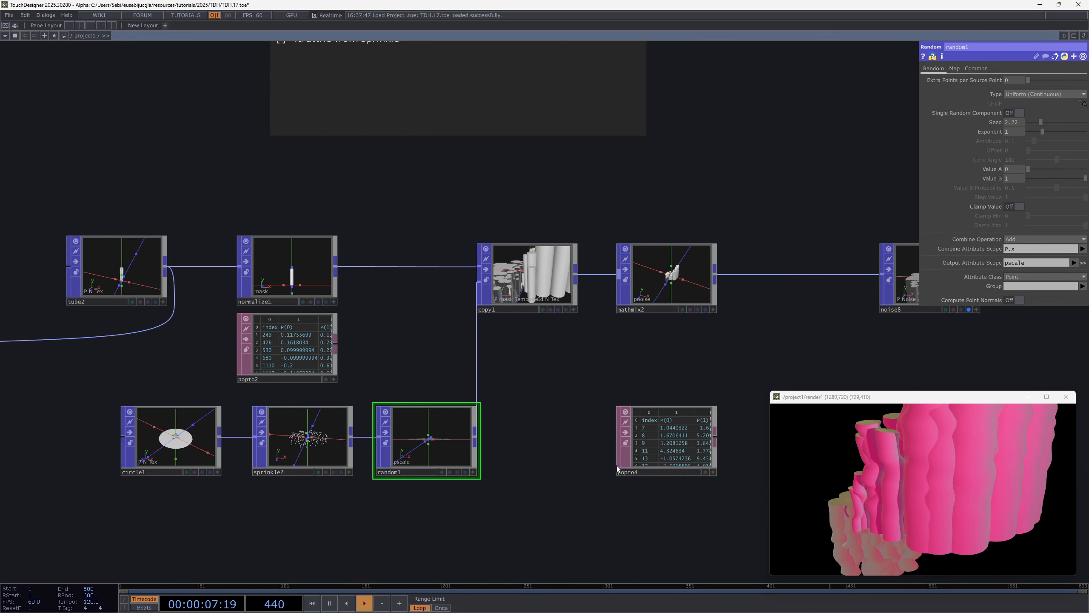
{"action": "left_click_drag", "start_coordinate": [674, 425], "coordinate": [427, 534]}
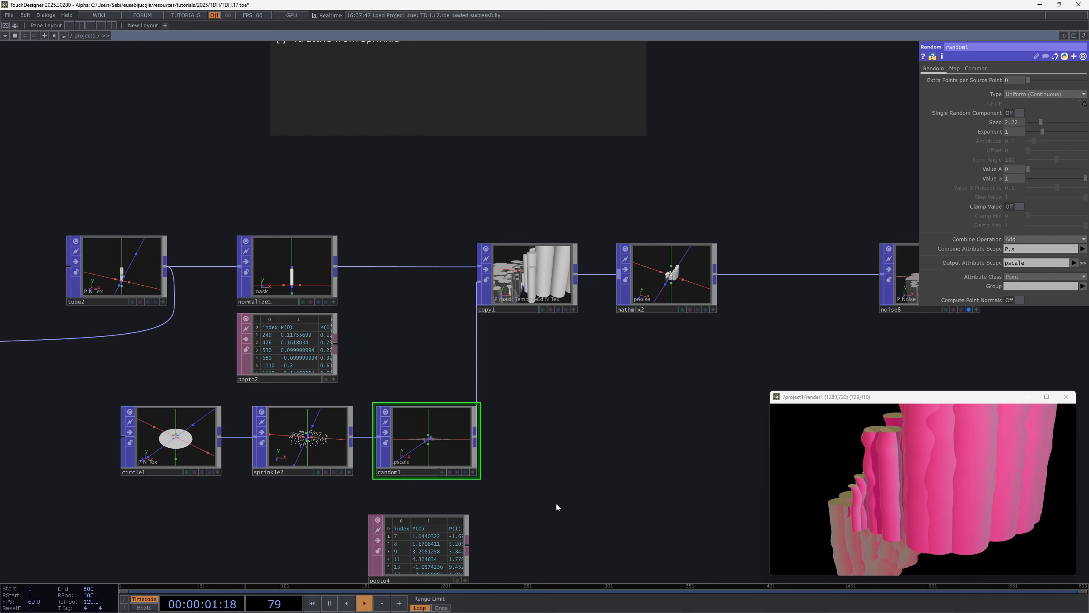
Try a Limit operator after random1 with pscale as its Input Attribute Scope, and connect it to copy1's second input
{"action": "key", "text": "Tab"}
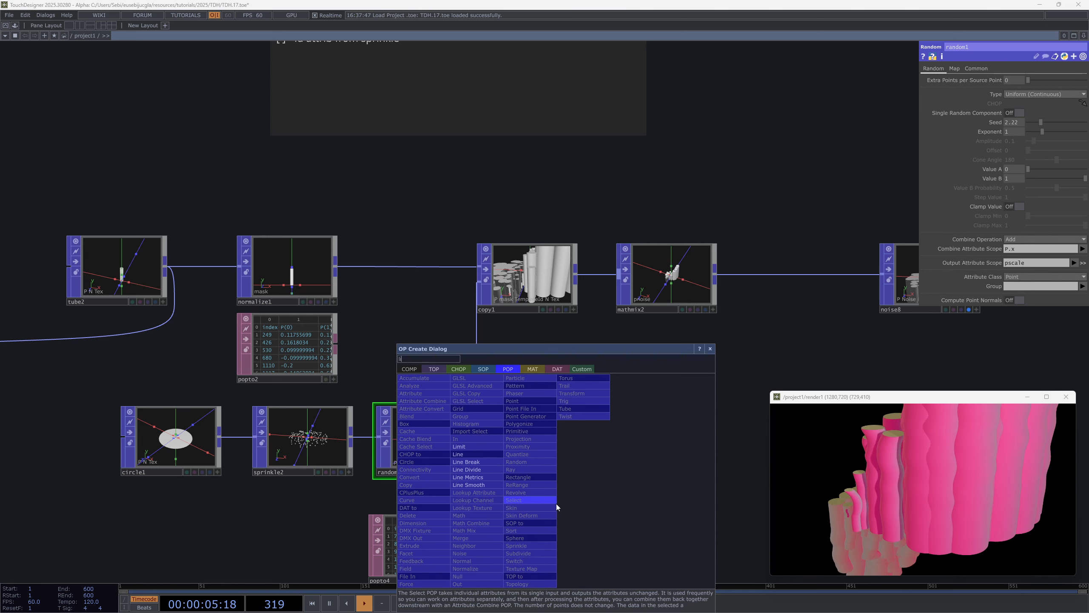
{"action": "type", "text": "limit"}
{"action": "left_click", "coordinate": [479, 446]}
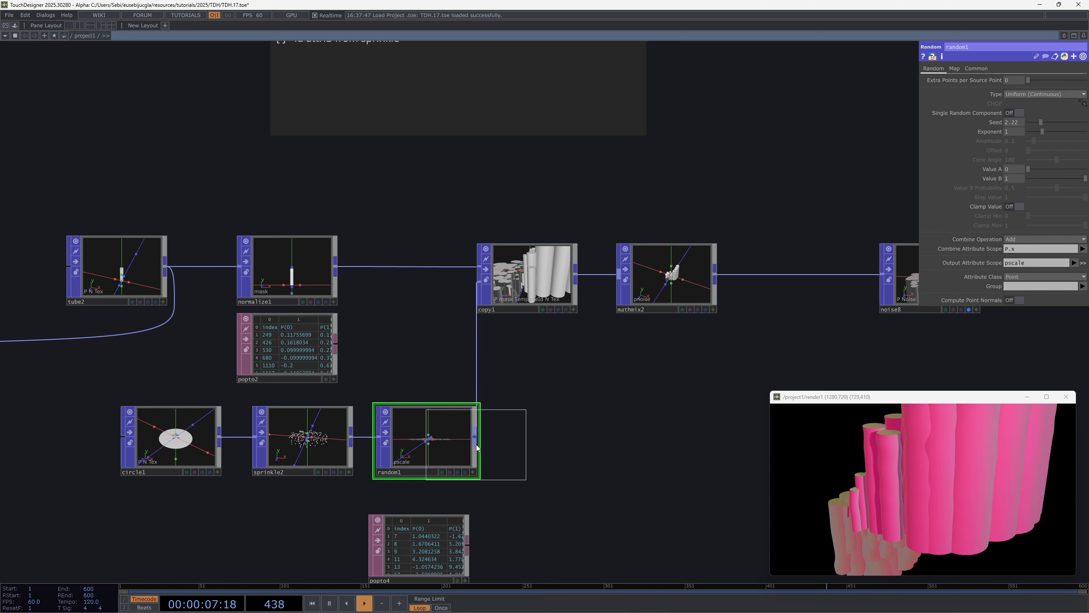
{"action": "left_click", "coordinate": [561, 446]}
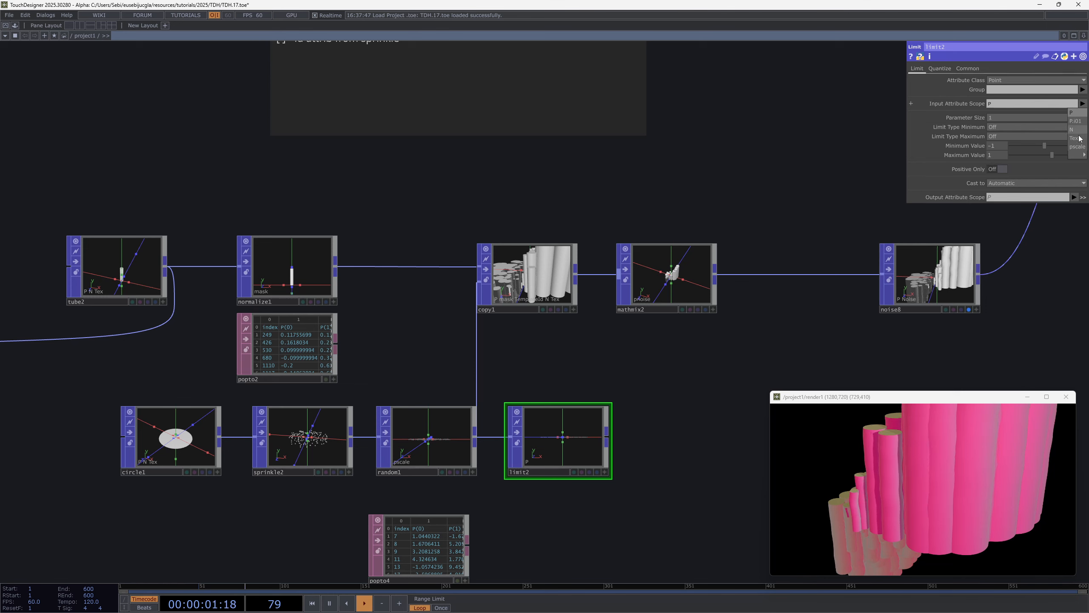
{"action": "left_click_drag", "start_coordinate": [606, 437], "coordinate": [491, 381]}
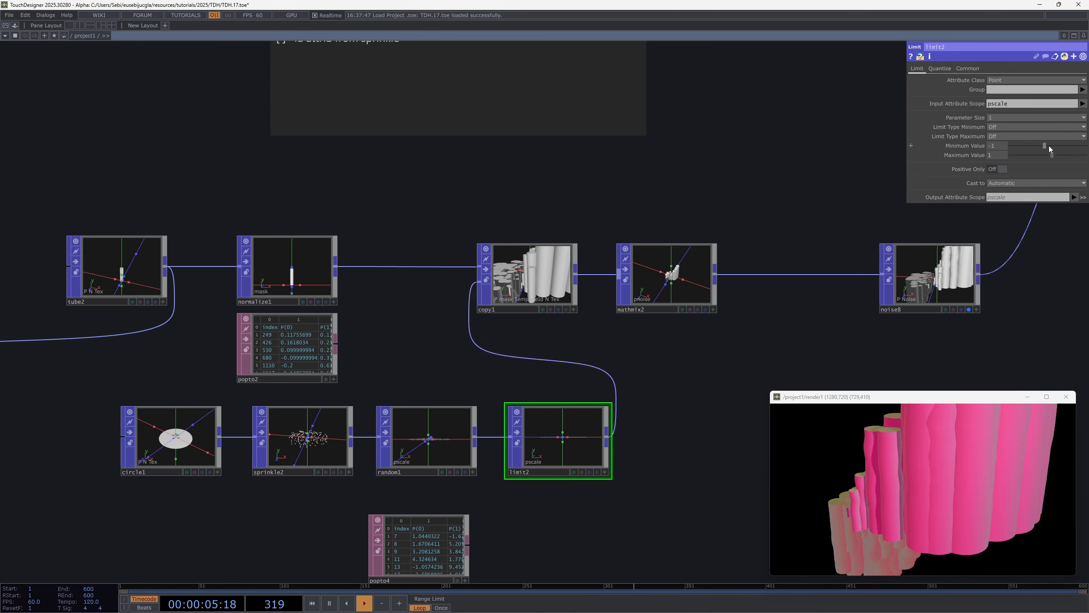
Undo limit2's Minimum Value change and try Loop as its Limit Type Minimum
{"action": "left_click_drag", "start_coordinate": [1046, 145], "coordinate": [1051, 143]}
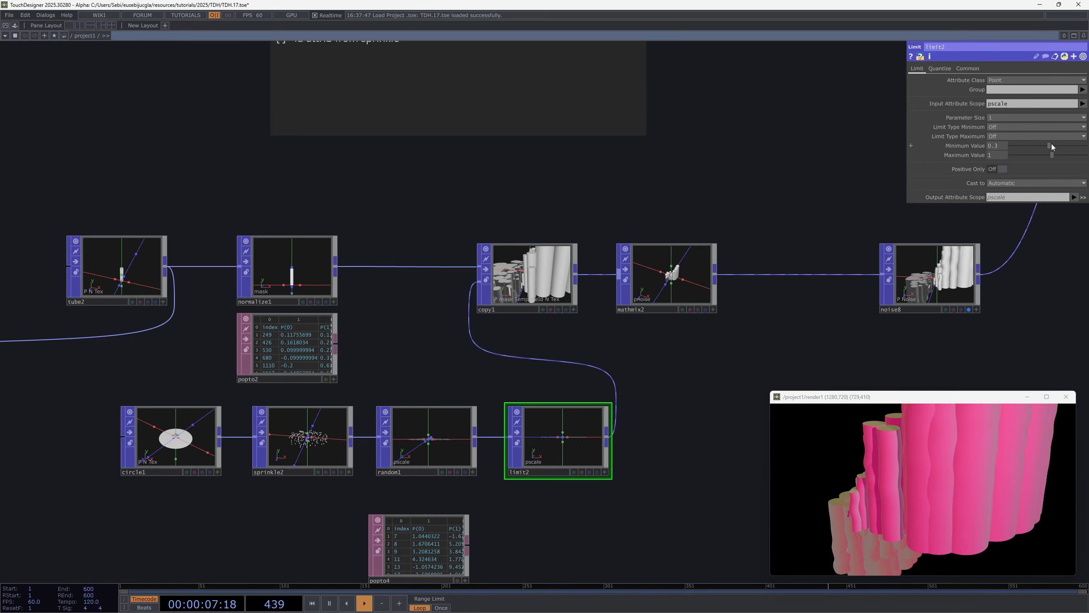
{"action": "key", "text": "ctrl+z"}
{"action": "left_click", "coordinate": [1014, 126]}
{"action": "left_click", "coordinate": [996, 152]}
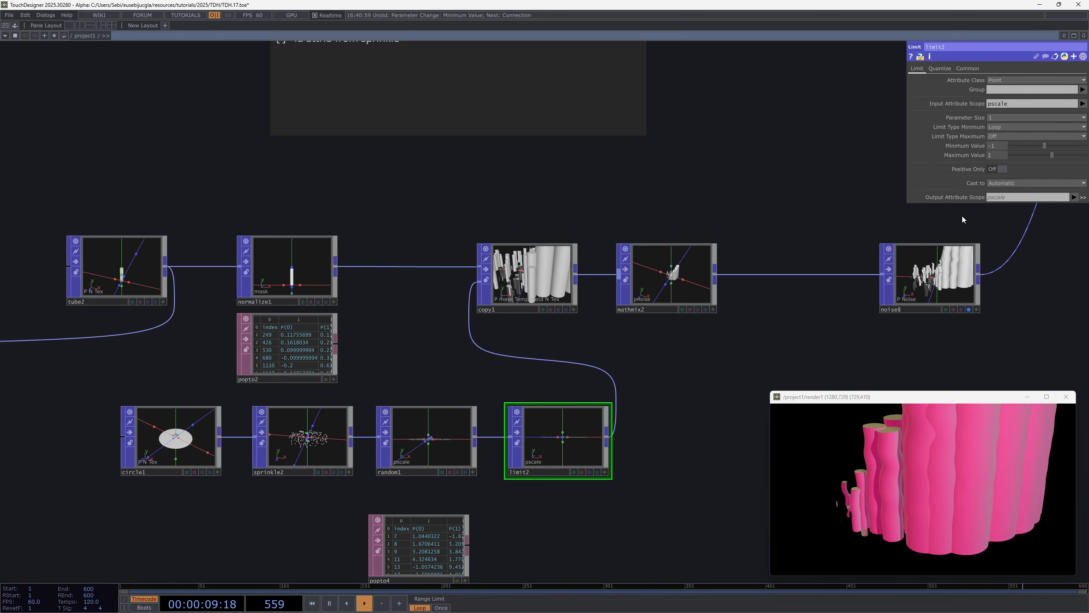
Delete the limit2 operator and restore random1's Combine Attribute Scope to P.y
{"action": "scroll", "coordinate": [527, 283], "scroll_direction": "up", "scroll_amount": 5}
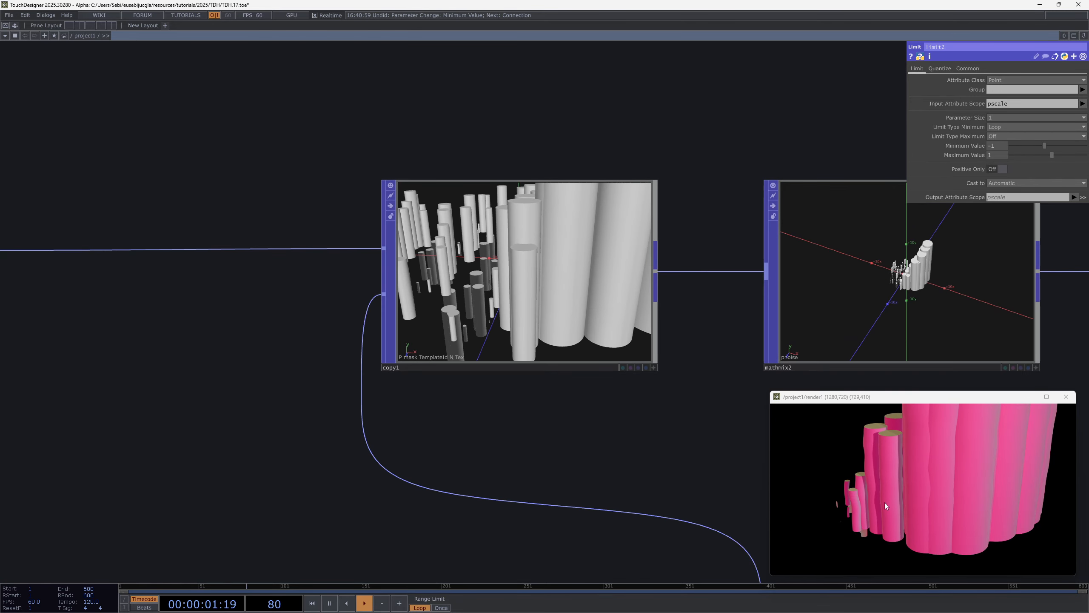
{"action": "scroll", "coordinate": [688, 437], "scroll_direction": "down", "scroll_amount": 6}
{"action": "scroll", "coordinate": [660, 526], "scroll_direction": "up", "scroll_amount": 1}
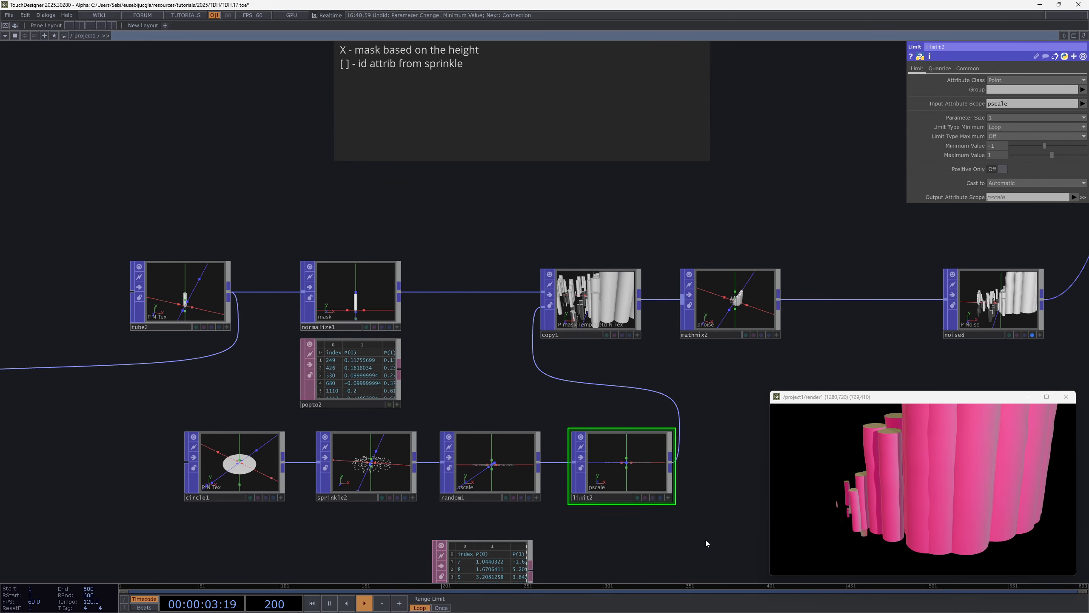
{"action": "key", "text": "Delete"}
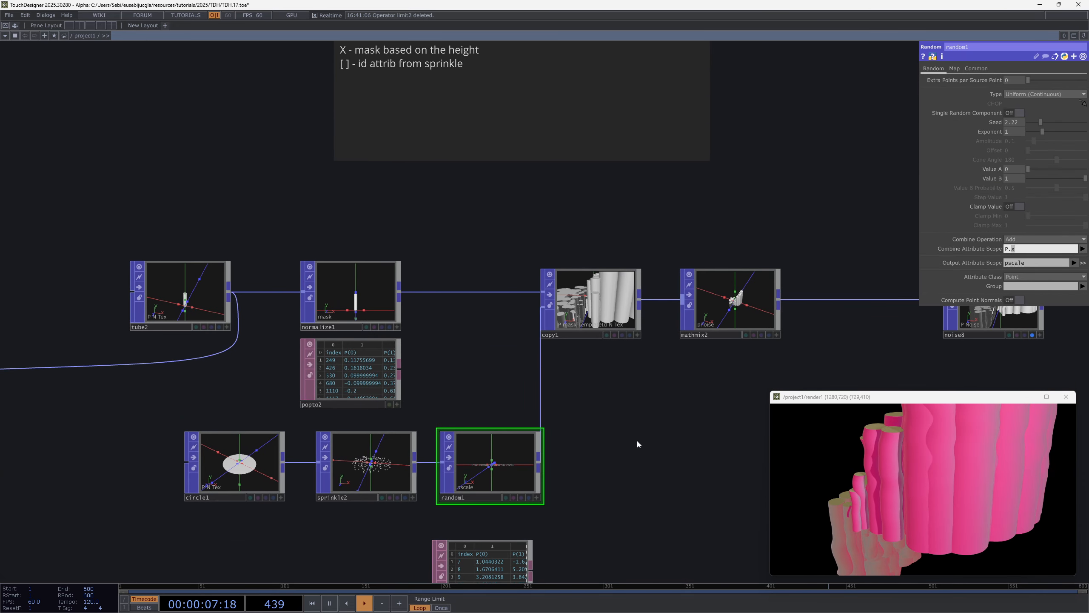
{"action": "left_click_drag", "start_coordinate": [982, 399], "coordinate": [943, 391]}
Add a Noise POP below the connection between mathmix2 and noise8
{"action": "key", "text": "h"}
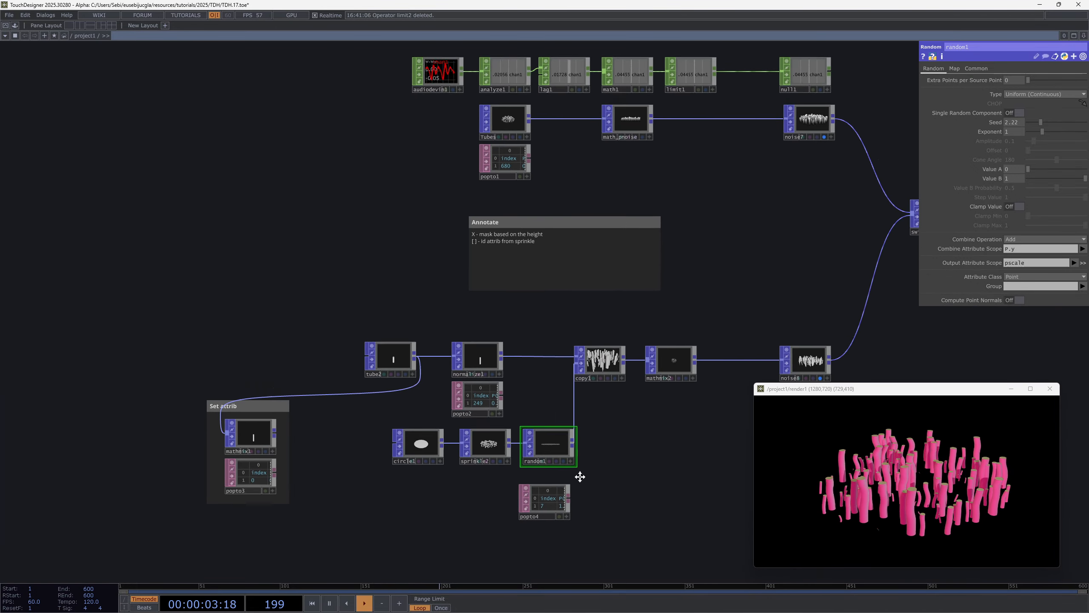
{"action": "scroll", "coordinate": [770, 173], "scroll_direction": "up", "scroll_amount": 6}
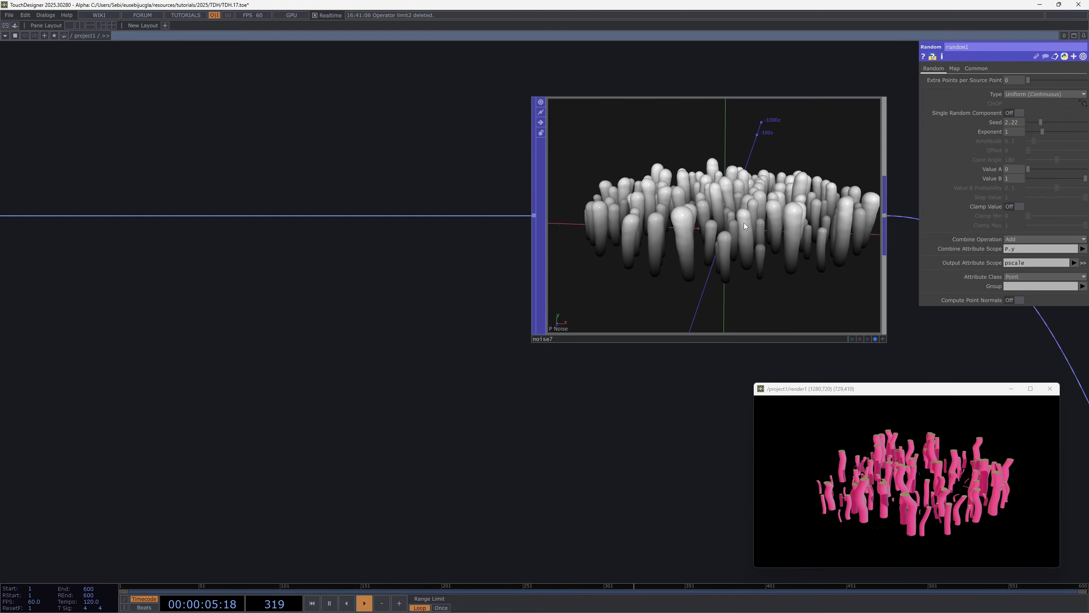
{"action": "scroll", "coordinate": [686, 211], "scroll_direction": "down", "scroll_amount": 6}
{"action": "left_click_drag", "start_coordinate": [635, 367], "coordinate": [617, 210]}
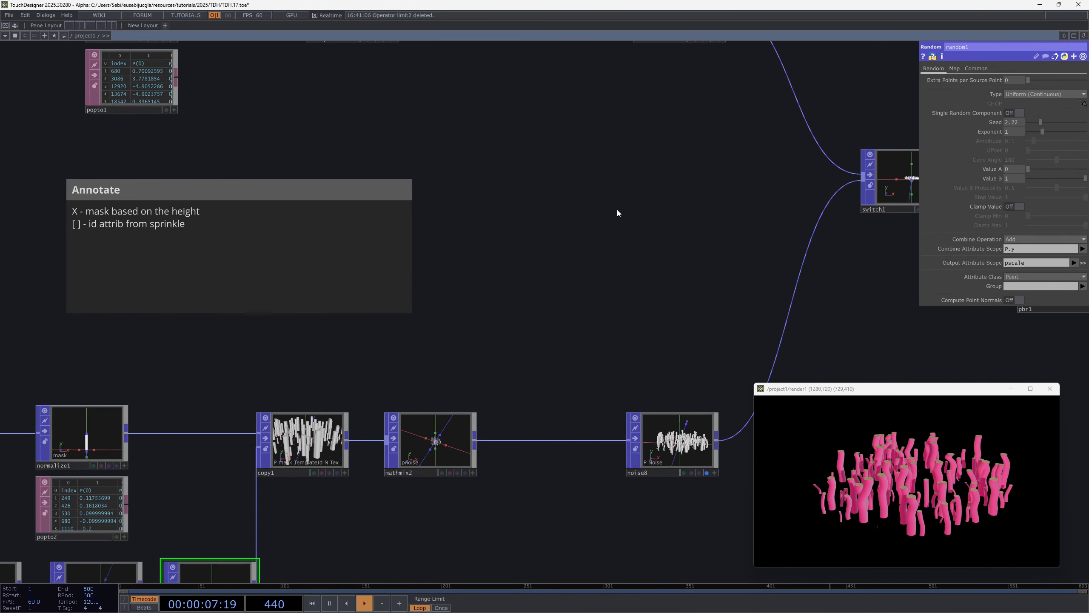
{"action": "left_click_drag", "start_coordinate": [536, 499], "coordinate": [550, 442]}
{"action": "key", "text": "Tab"}
{"action": "type", "text": "noise"}
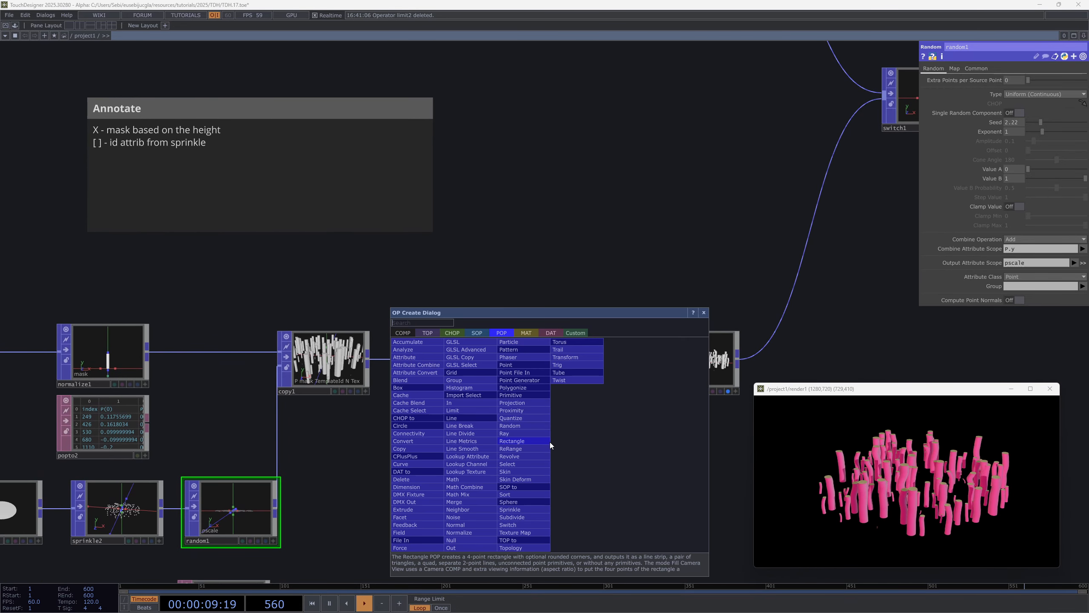
{"action": "key", "text": "Return"}
{"action": "left_click", "coordinate": [550, 442]}
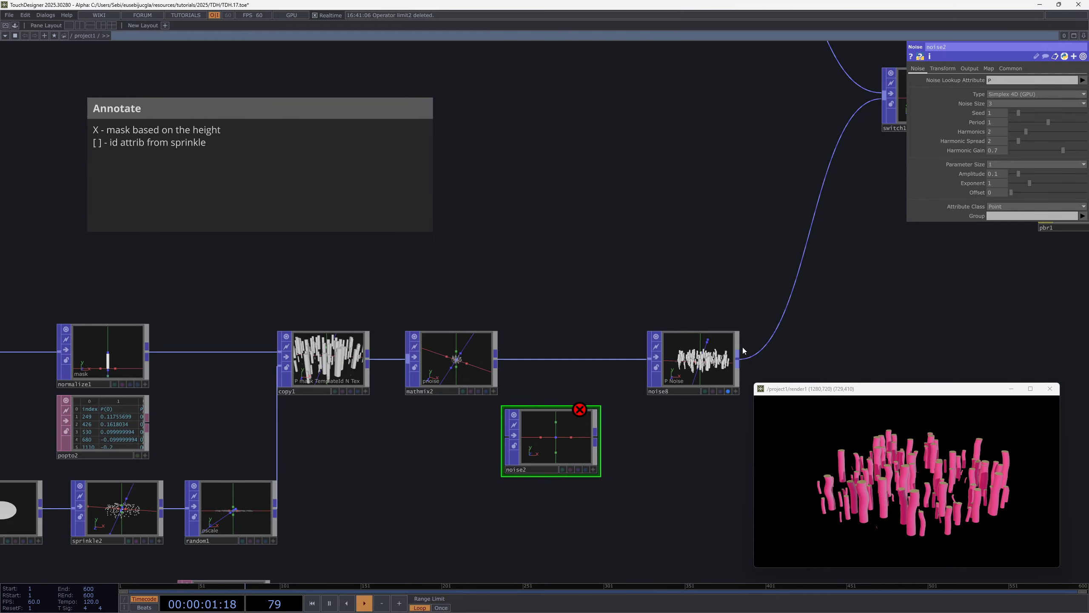
Connect mathmix2's output to noise2's input and move noise2 closer beneath the mathmix2–noise8 connection
{"action": "scroll", "coordinate": [724, 358], "scroll_direction": "up", "scroll_amount": 5}
{"action": "scroll", "coordinate": [673, 354], "scroll_direction": "down", "scroll_amount": 5}
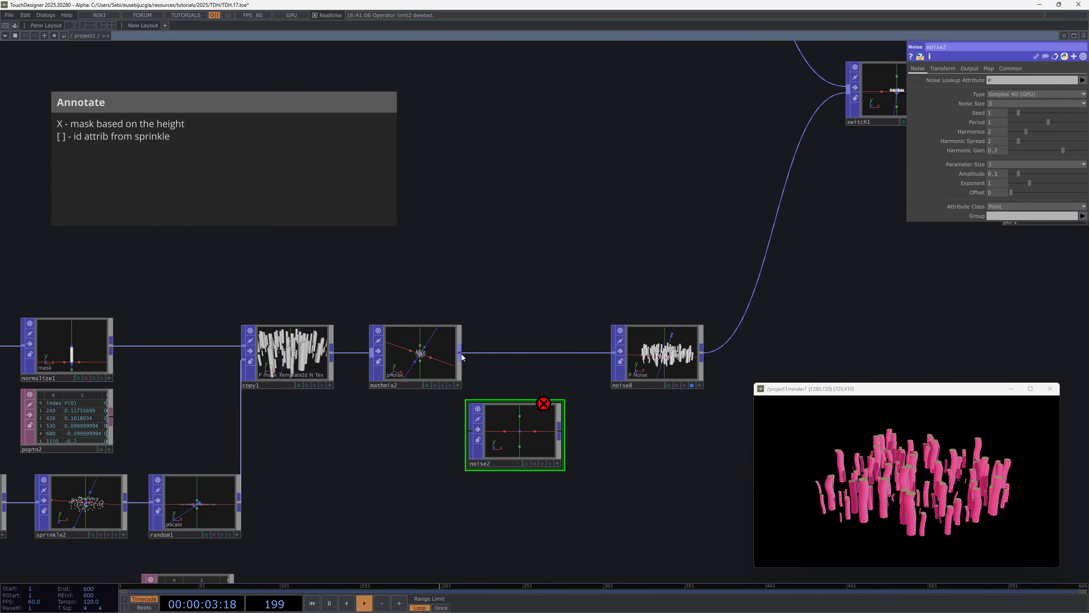
{"action": "left_click_drag", "start_coordinate": [459, 435], "coordinate": [470, 431]}
{"action": "scroll", "coordinate": [510, 441], "scroll_direction": "up", "scroll_amount": 6}
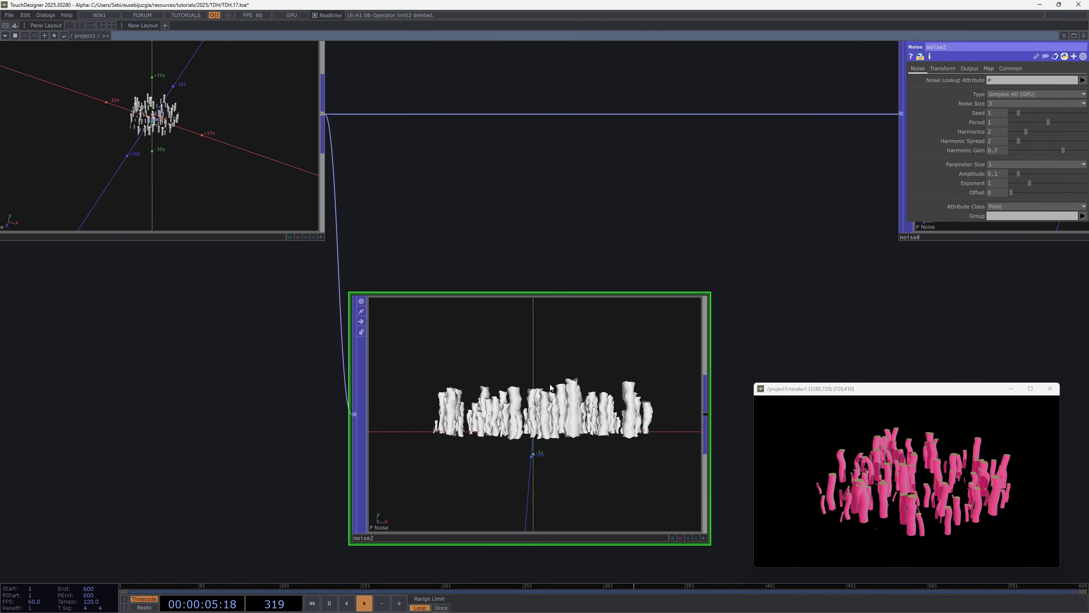
{"action": "scroll", "coordinate": [548, 404], "scroll_direction": "up", "scroll_amount": 3}
{"action": "scroll", "coordinate": [540, 429], "scroll_direction": "down", "scroll_amount": 6}
{"action": "left_click_drag", "start_coordinate": [553, 436], "coordinate": [580, 367]}
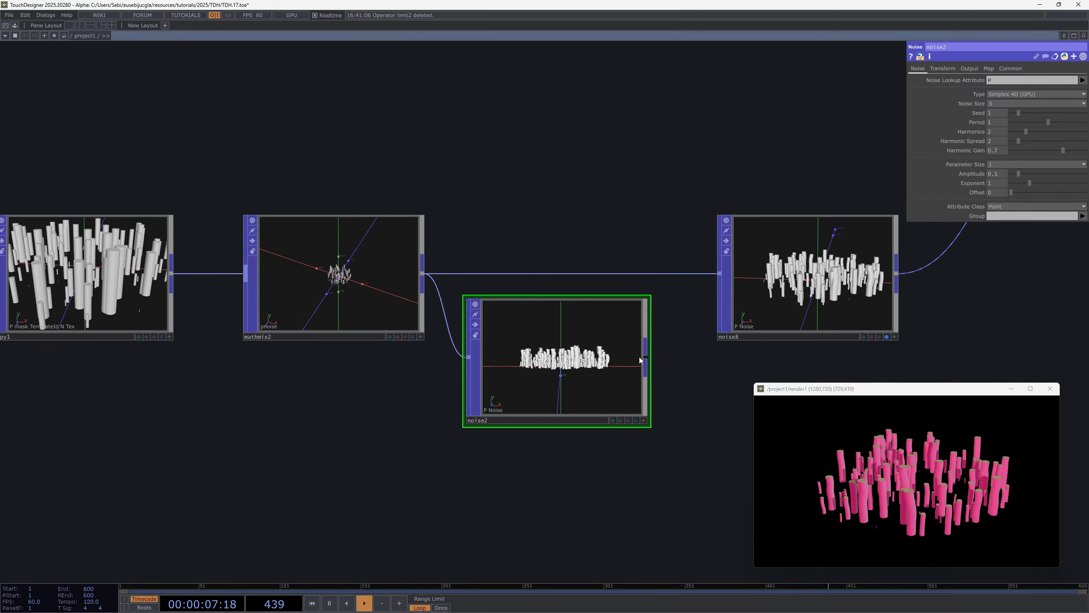
Map the mask attribute to the amp (Amplitude) parameter in noise2's mapping
{"action": "scroll", "coordinate": [621, 368], "scroll_direction": "up", "scroll_amount": 5}
{"action": "scroll", "coordinate": [746, 330], "scroll_direction": "down", "scroll_amount": 7}
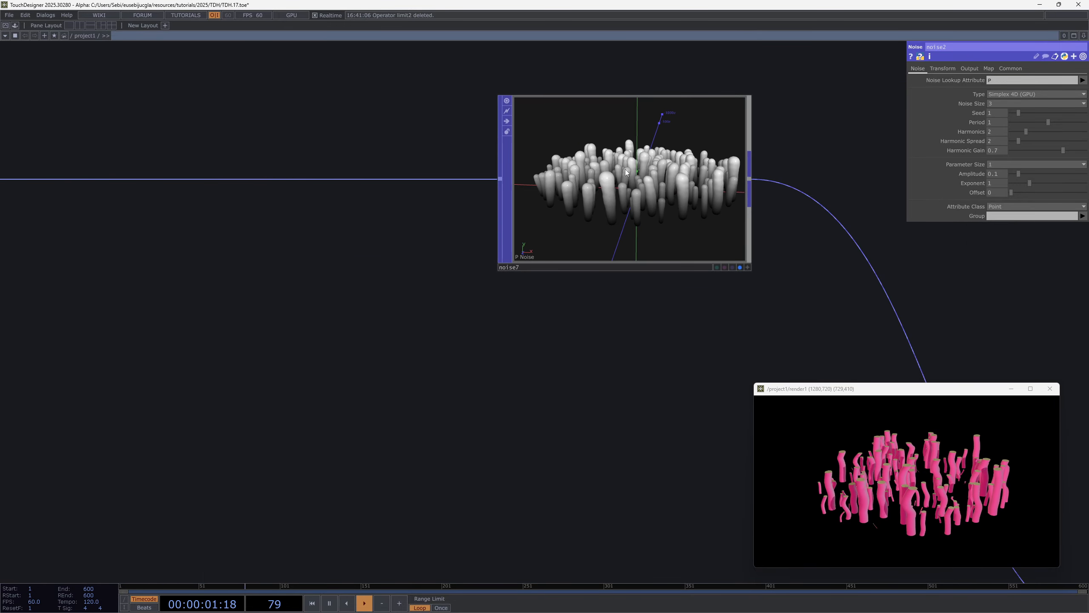
{"action": "scroll", "coordinate": [620, 190], "scroll_direction": "down", "scroll_amount": 1}
{"action": "scroll", "coordinate": [620, 190], "scroll_direction": "down", "scroll_amount": 5}
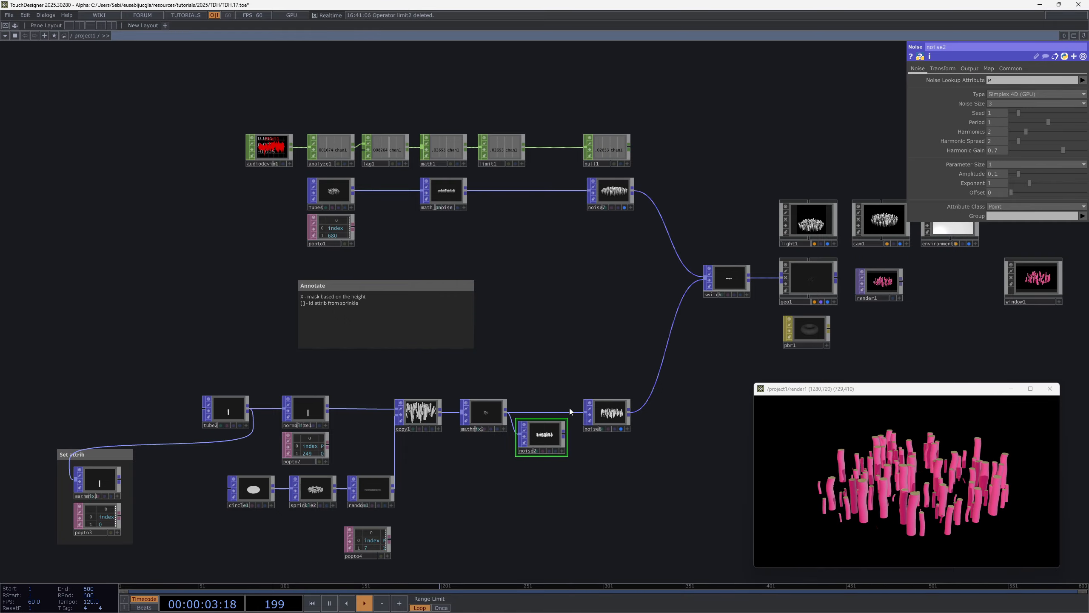
{"action": "scroll", "coordinate": [546, 443], "scroll_direction": "up", "scroll_amount": 6}
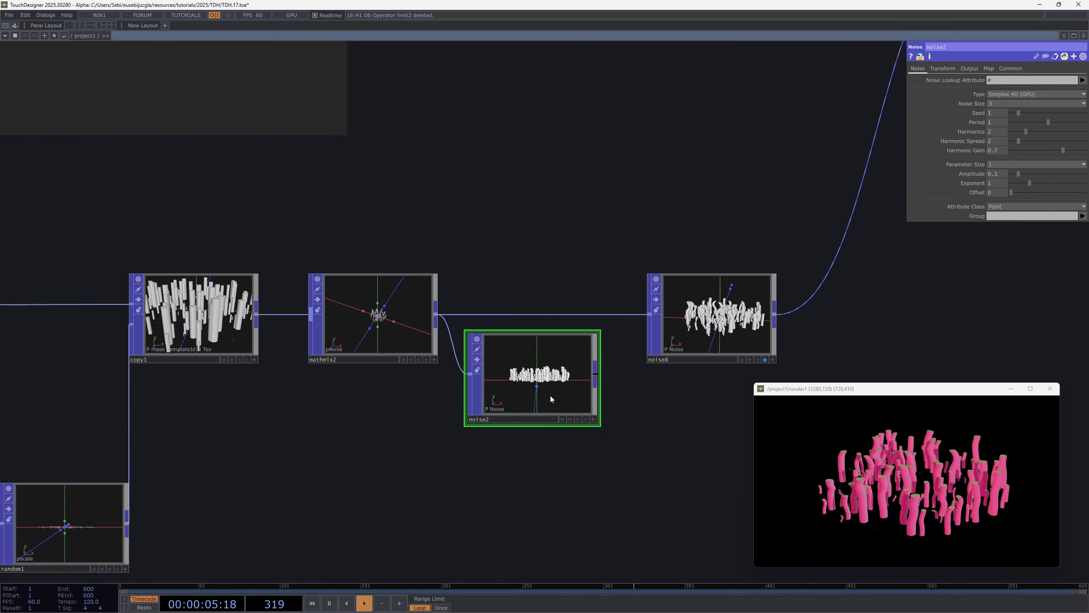
{"action": "left_click", "coordinate": [989, 68]}
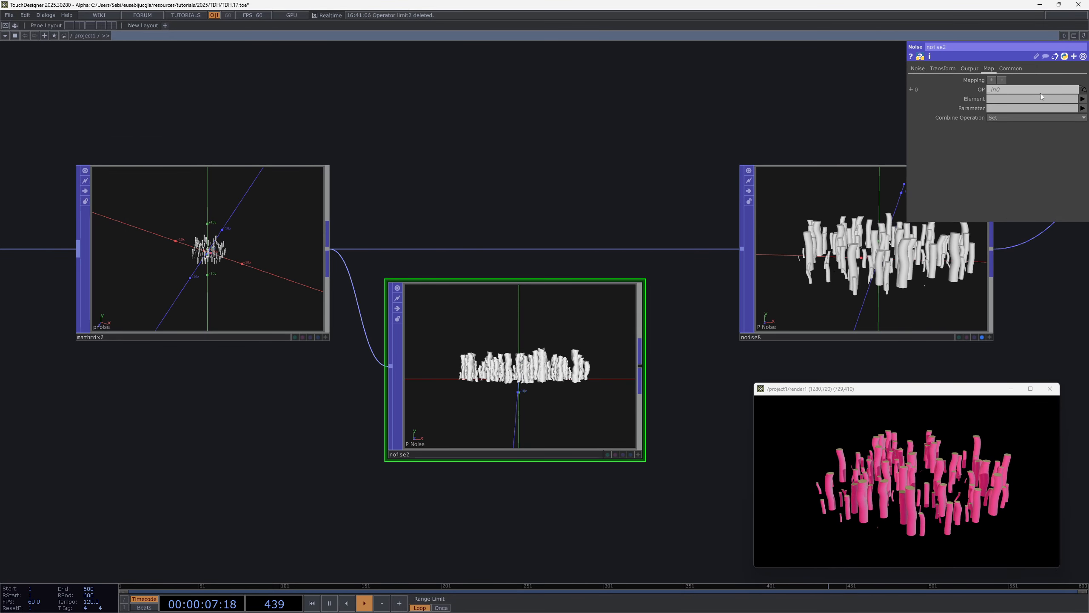
{"action": "left_click", "coordinate": [1084, 99]}
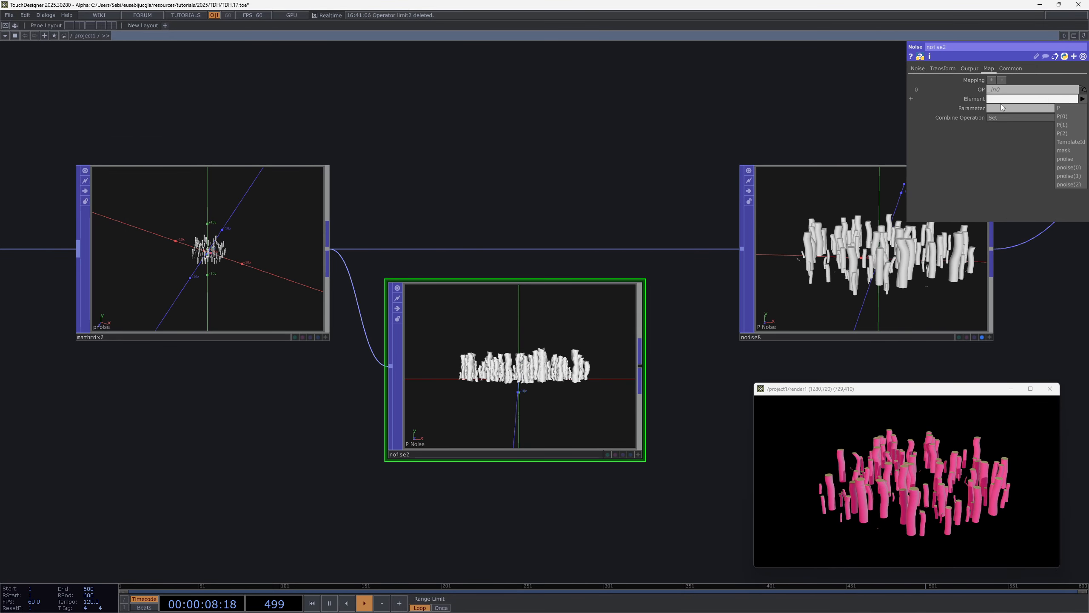
{"action": "left_click", "coordinate": [1069, 151]}
{"action": "left_click", "coordinate": [1082, 109]}
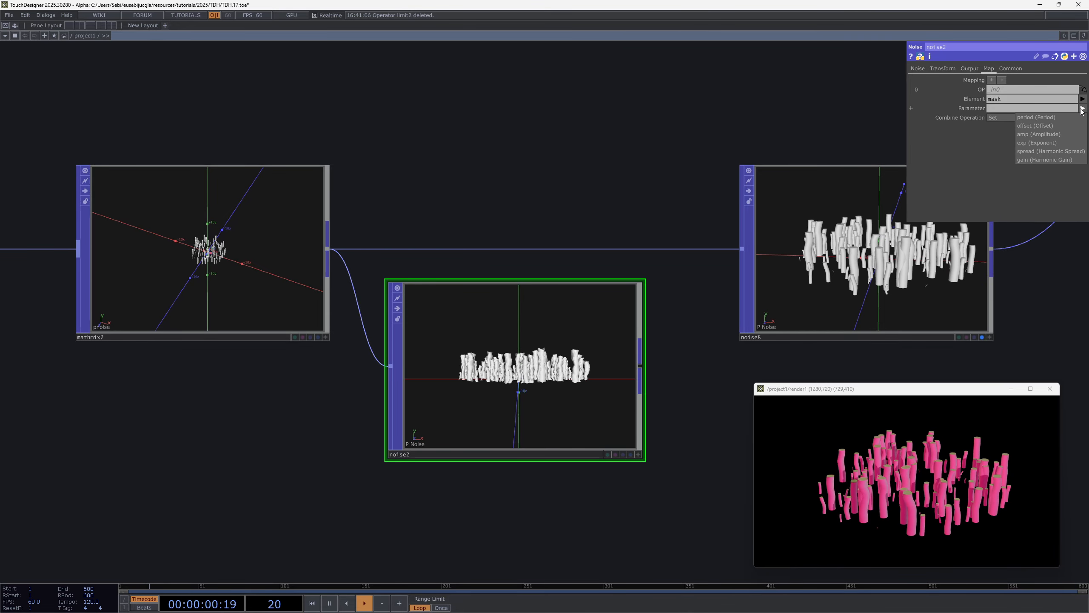
{"action": "left_click", "coordinate": [1037, 135]}
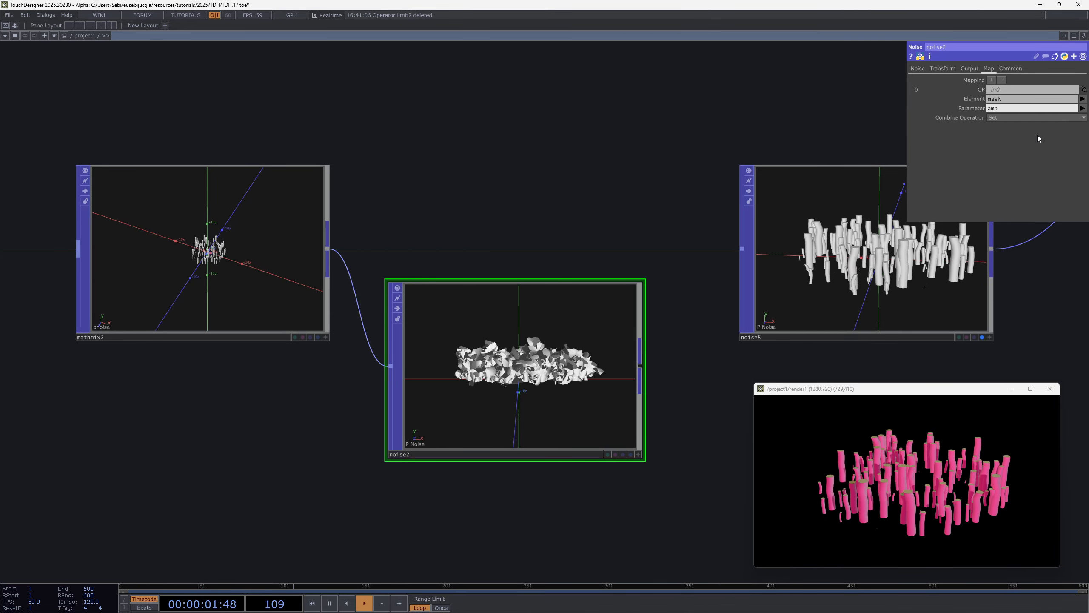
Set the Combine Operation of noise2's mask-to-amp mapping to Multiply and check the tubes in its viewer
{"action": "left_click", "coordinate": [1012, 117]}
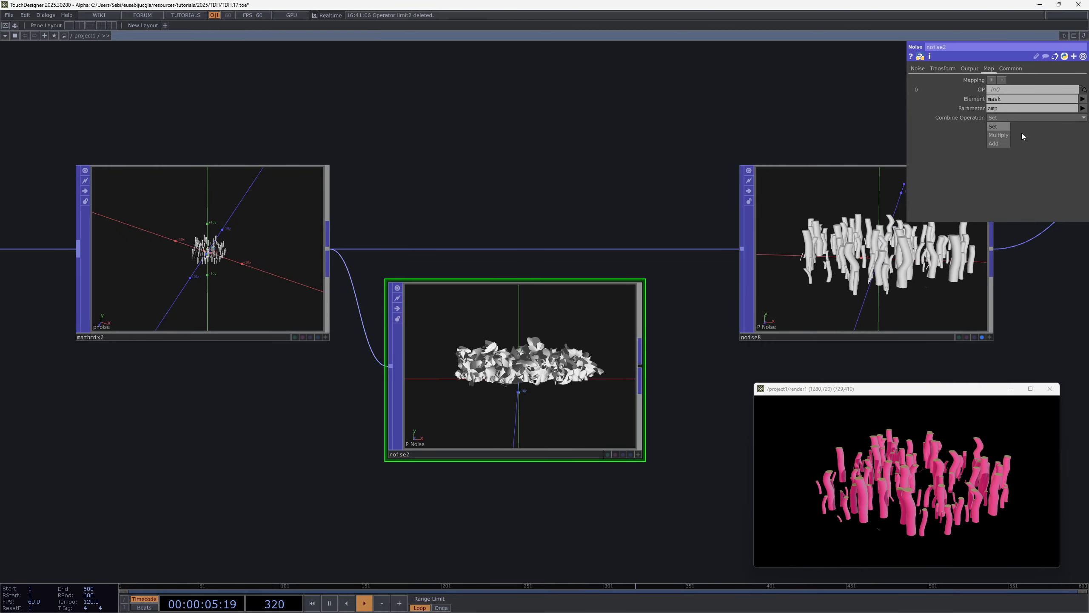
{"action": "left_click", "coordinate": [998, 135]}
{"action": "scroll", "coordinate": [513, 379], "scroll_direction": "up", "scroll_amount": 6}
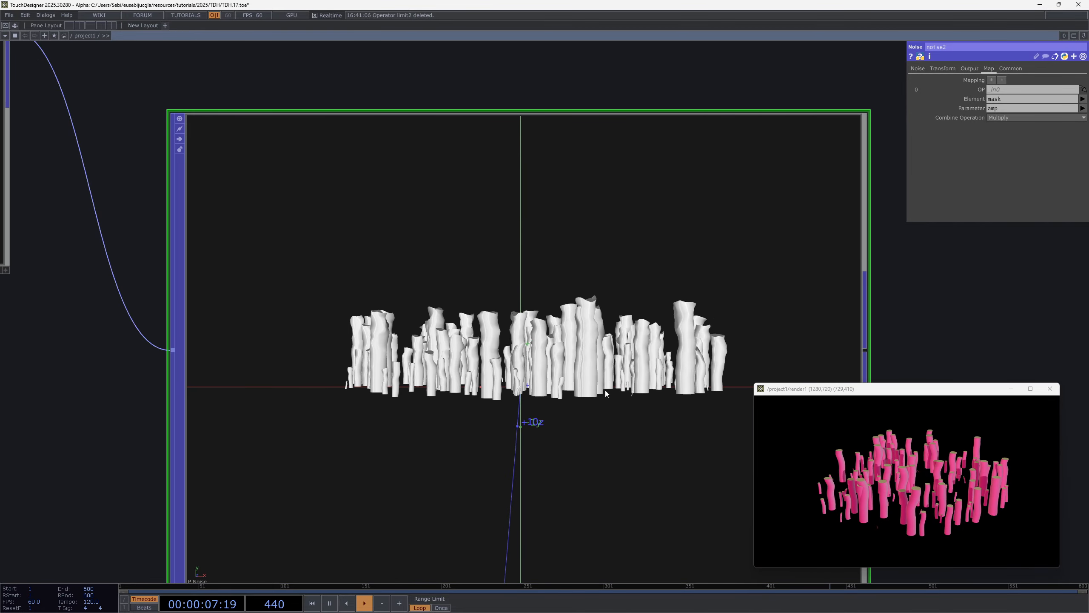
{"action": "scroll", "coordinate": [676, 391], "scroll_direction": "down", "scroll_amount": 6}
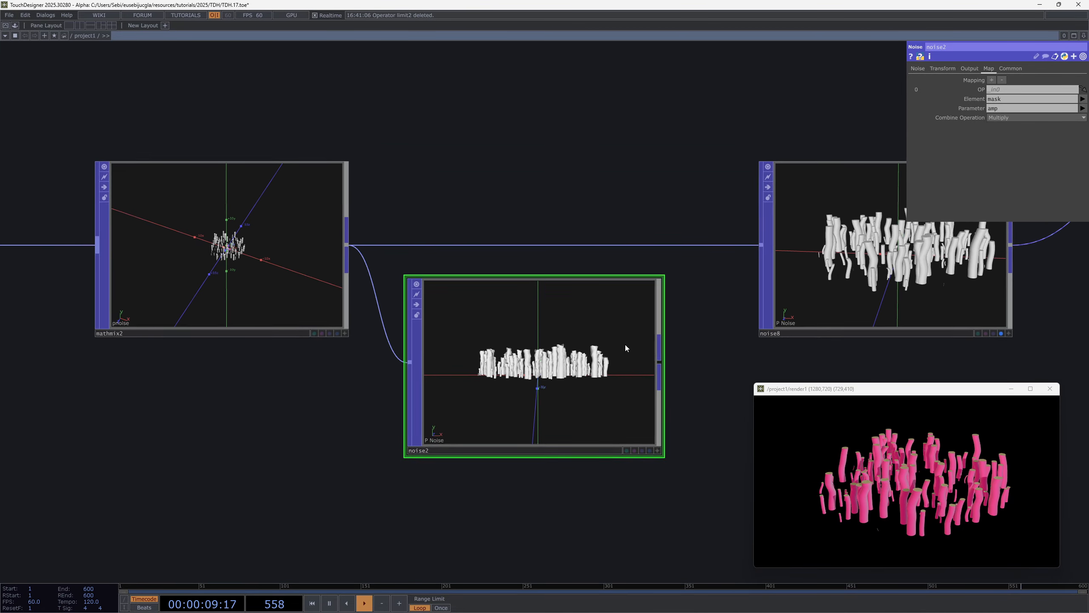
Place noise2 inline between mathmix2 and noise8 so that it feeds noise8's input
{"action": "left_click_drag", "start_coordinate": [543, 391], "coordinate": [563, 293]}
{"action": "left_click_drag", "start_coordinate": [598, 442], "coordinate": [435, 468]}
{"action": "scroll", "coordinate": [728, 283], "scroll_direction": "up", "scroll_amount": 6}
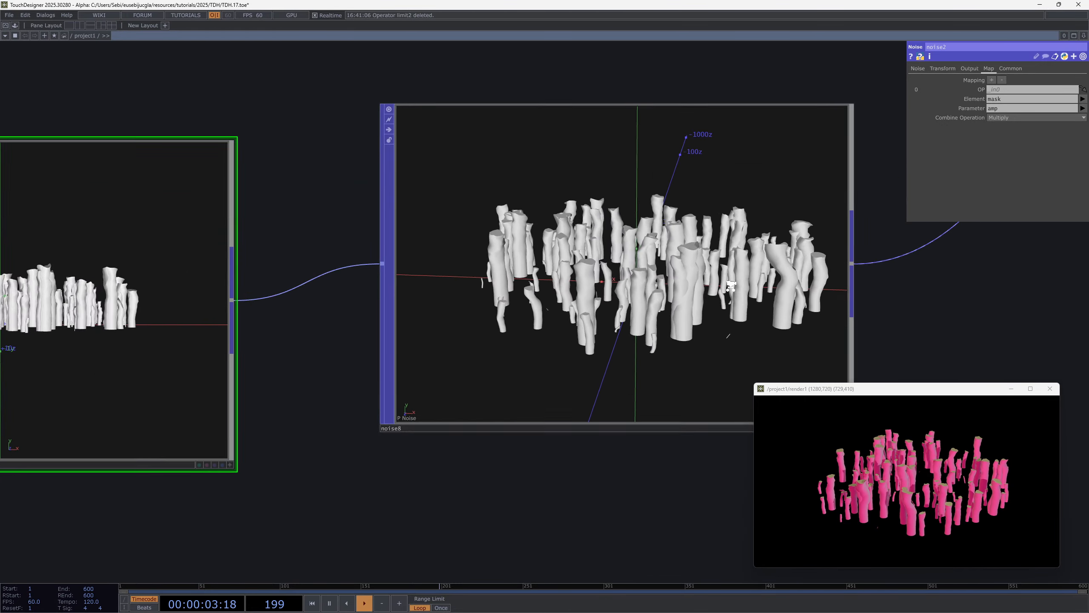
Set noise2's Period to 2.9 and raise its Amplitude to about 0.32
{"action": "left_click", "coordinate": [917, 68]}
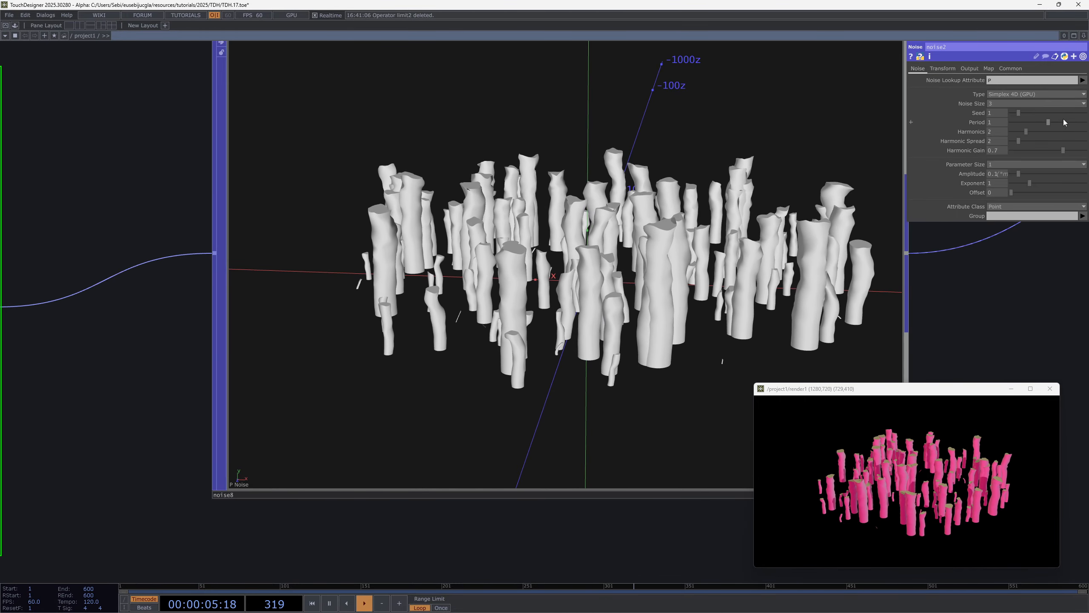
{"action": "mouse_move", "coordinate": [995, 118]}
{"action": "middle_mouse_down"}
{"action": "mouse_move", "coordinate": [1014, 115]}
{"action": "mouse_move", "coordinate": [995, 115]}
{"action": "middle_mouse_up"}
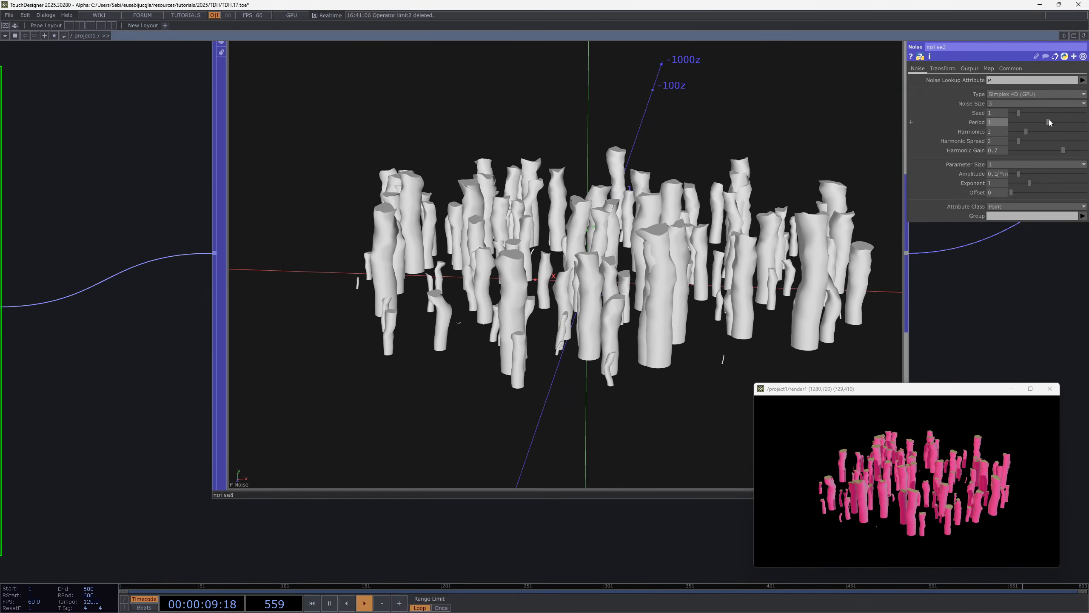
{"action": "left_click_drag", "start_coordinate": [1048, 122], "coordinate": [1069, 122]}
{"action": "left_click_drag", "start_coordinate": [1018, 174], "coordinate": [1035, 173]}
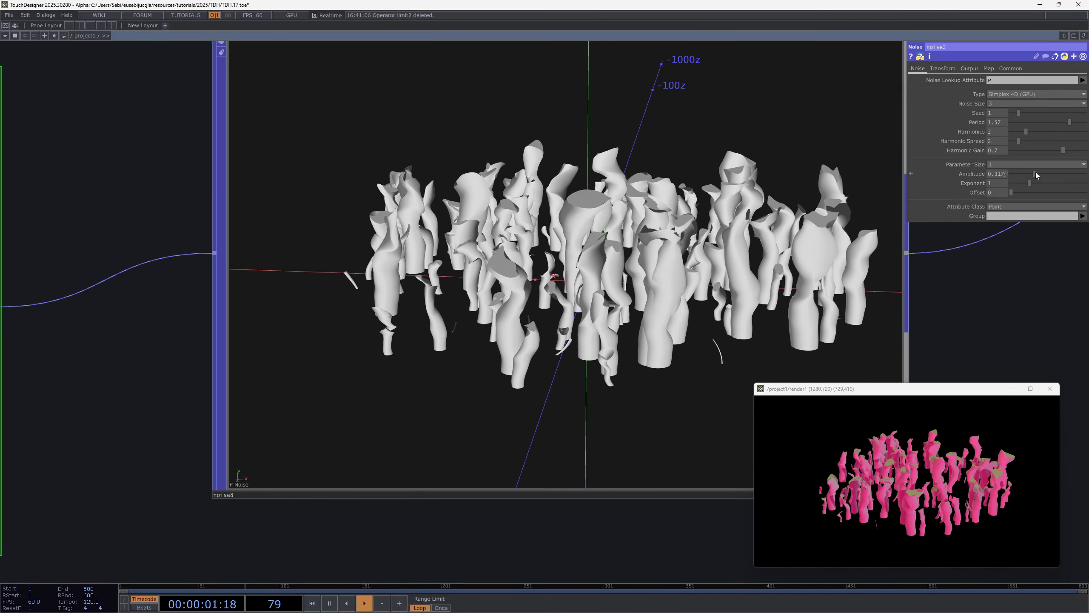
{"action": "left_click_drag", "start_coordinate": [1069, 122], "coordinate": [1087, 124]}
{"action": "middle_click_drag", "start_coordinate": [998, 122], "coordinate": [1013, 111]}
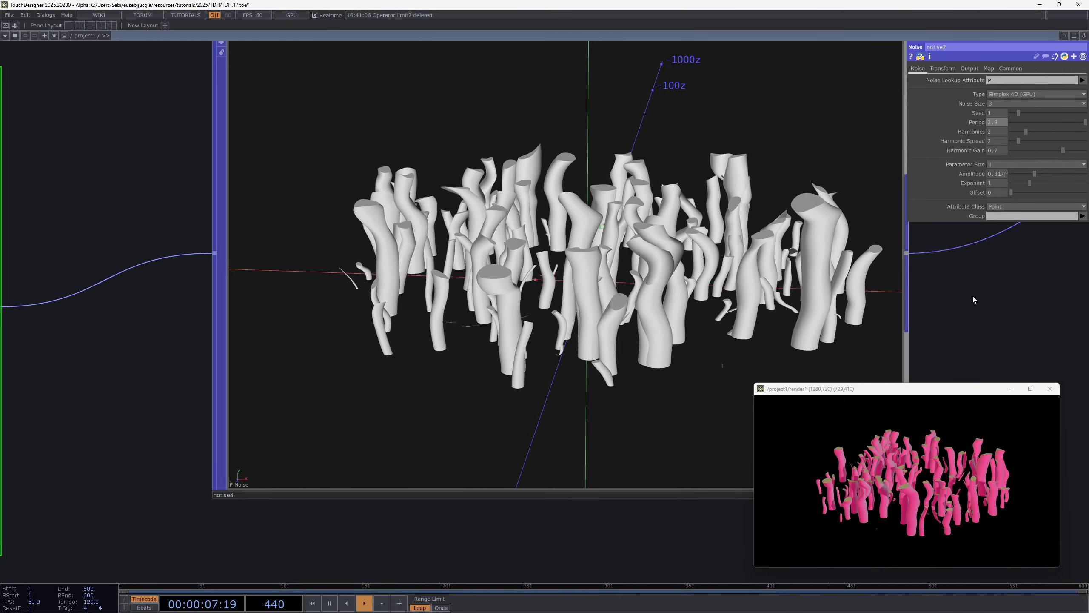
Reduce noise2's Amplitude to about 0.28 and set its Exponent to 1.1
{"action": "left_click_drag", "start_coordinate": [918, 295], "coordinate": [731, 260]}
{"action": "left_click_drag", "start_coordinate": [906, 259], "coordinate": [998, 256]}
{"action": "mouse_move", "coordinate": [1033, 173]}
{"action": "left_mouse_down"}
{"action": "mouse_move", "coordinate": [1014, 172]}
{"action": "mouse_move", "coordinate": [1031, 171]}
{"action": "left_mouse_up"}
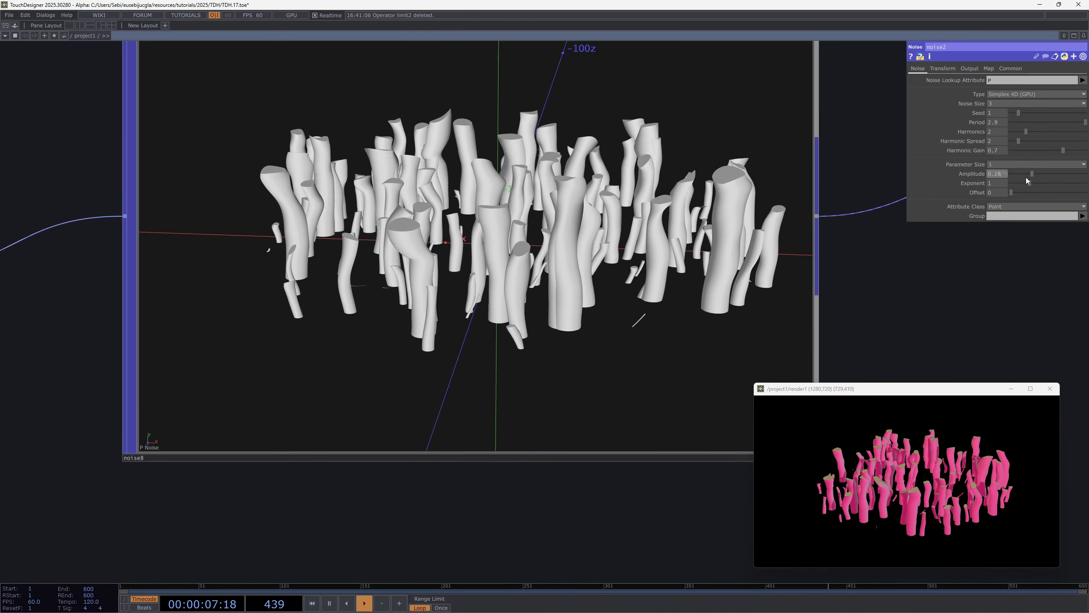
{"action": "mouse_move", "coordinate": [1027, 182]}
{"action": "left_mouse_down"}
{"action": "mouse_move", "coordinate": [1046, 182]}
{"action": "mouse_move", "coordinate": [1031, 182]}
{"action": "left_mouse_up"}
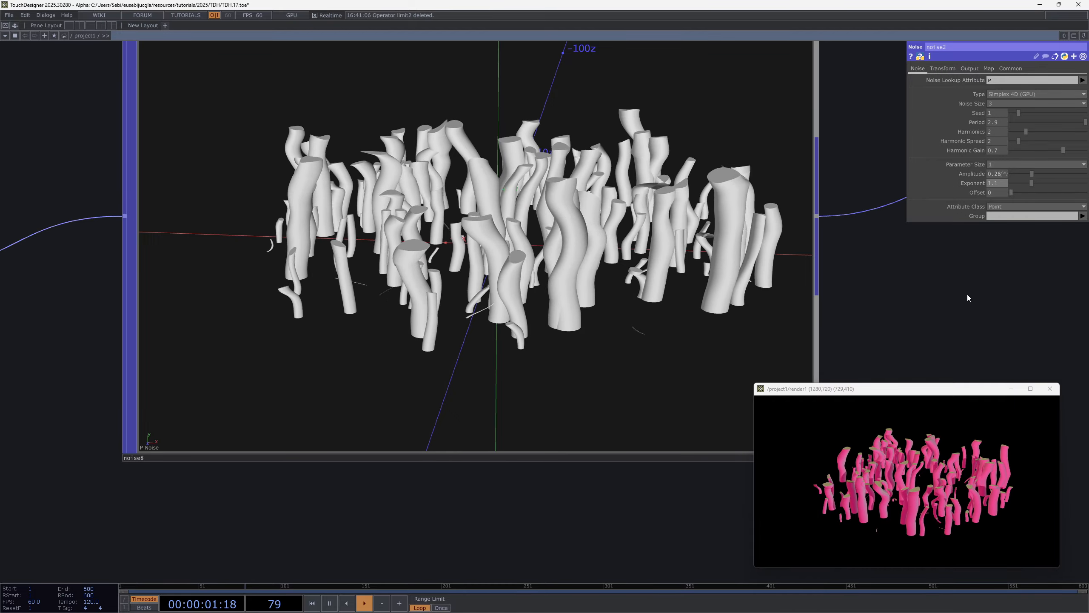
Review the whole network, comparing the copy-based chain ending in noise8 with the other tube chain feeding switch1
{"action": "scroll", "coordinate": [966, 294], "scroll_direction": "down", "scroll_amount": 5}
{"action": "left_click_drag", "start_coordinate": [979, 303], "coordinate": [794, 304]}
{"action": "scroll", "coordinate": [795, 302], "scroll_direction": "down", "scroll_amount": 3}
{"action": "left_click_drag", "start_coordinate": [522, 301], "coordinate": [523, 296]}
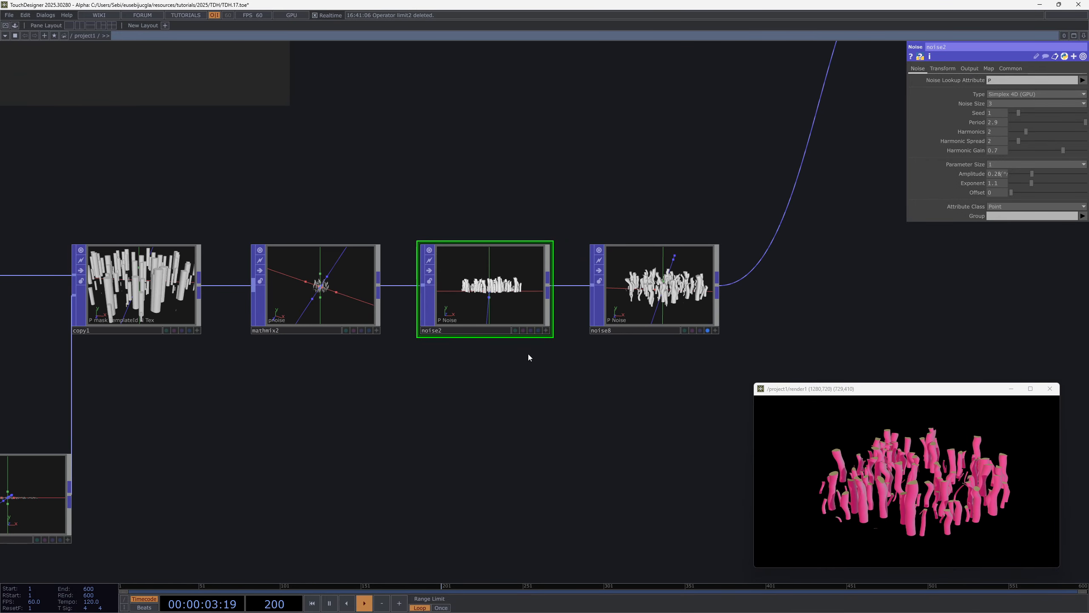
{"action": "scroll", "coordinate": [527, 355], "scroll_direction": "down", "scroll_amount": 4}
{"action": "left_click_drag", "start_coordinate": [475, 363], "coordinate": [515, 412]}
{"action": "scroll", "coordinate": [515, 411], "scroll_direction": "down", "scroll_amount": 2}
{"action": "scroll", "coordinate": [574, 287], "scroll_direction": "down", "scroll_amount": 2}
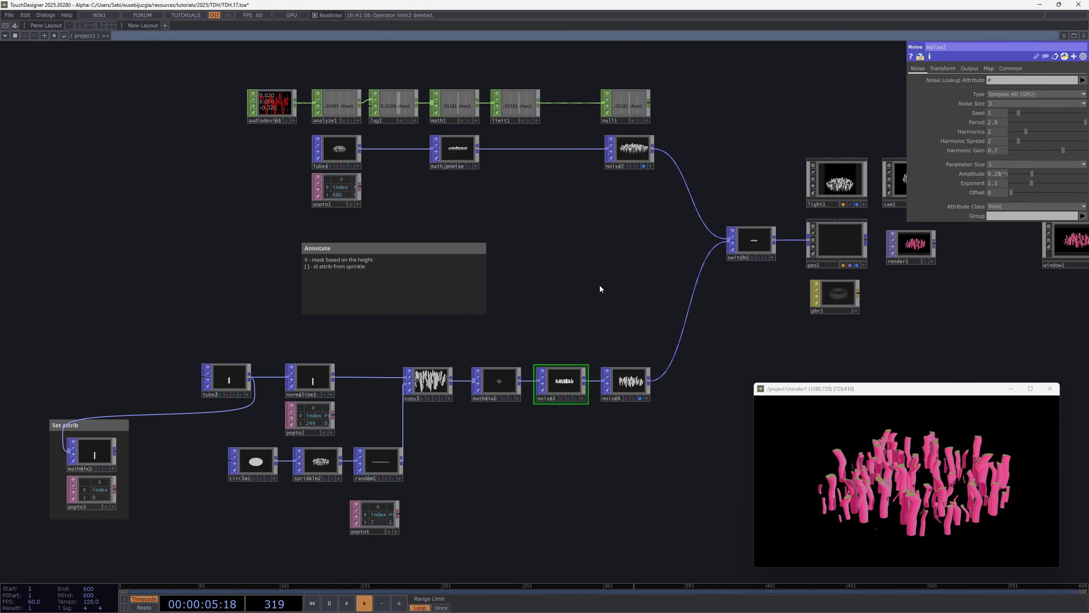
{"action": "left_click_drag", "start_coordinate": [617, 279], "coordinate": [636, 221]}
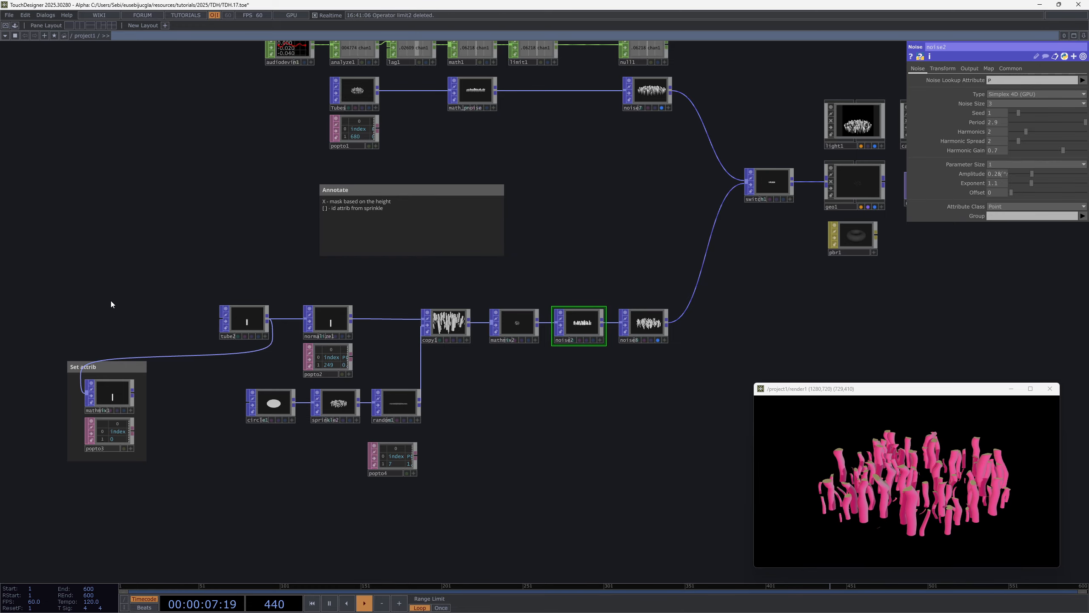
{"action": "right_click_drag", "start_coordinate": [570, 395], "coordinate": [683, 475]}
{"action": "right_click_drag", "start_coordinate": [678, 475], "coordinate": [228, 281]}
{"action": "left_click", "coordinate": [227, 278]}
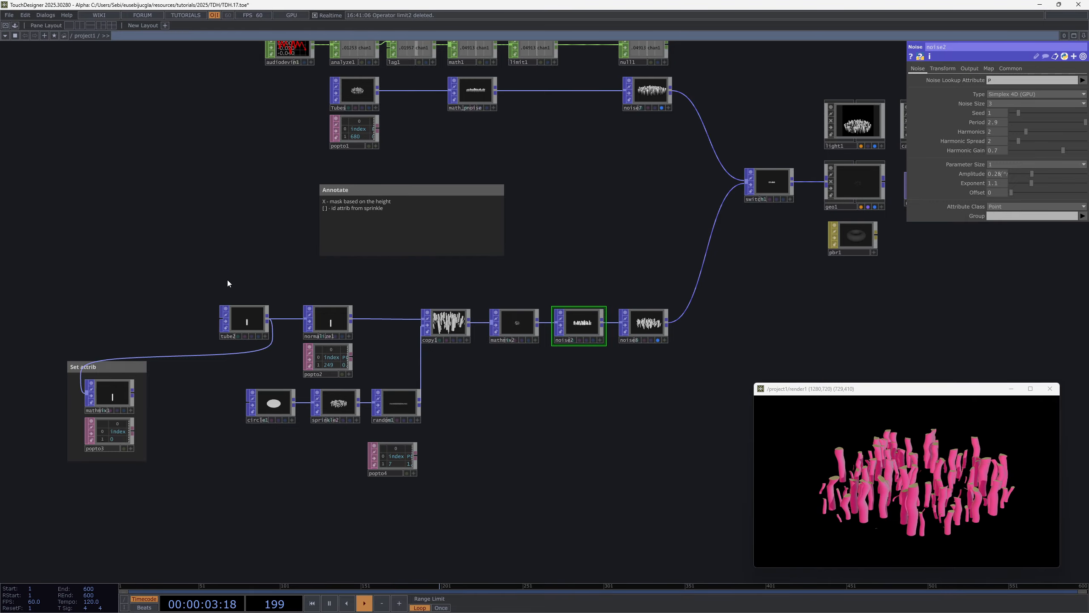
{"action": "right_click_drag", "start_coordinate": [227, 284], "coordinate": [633, 481]}
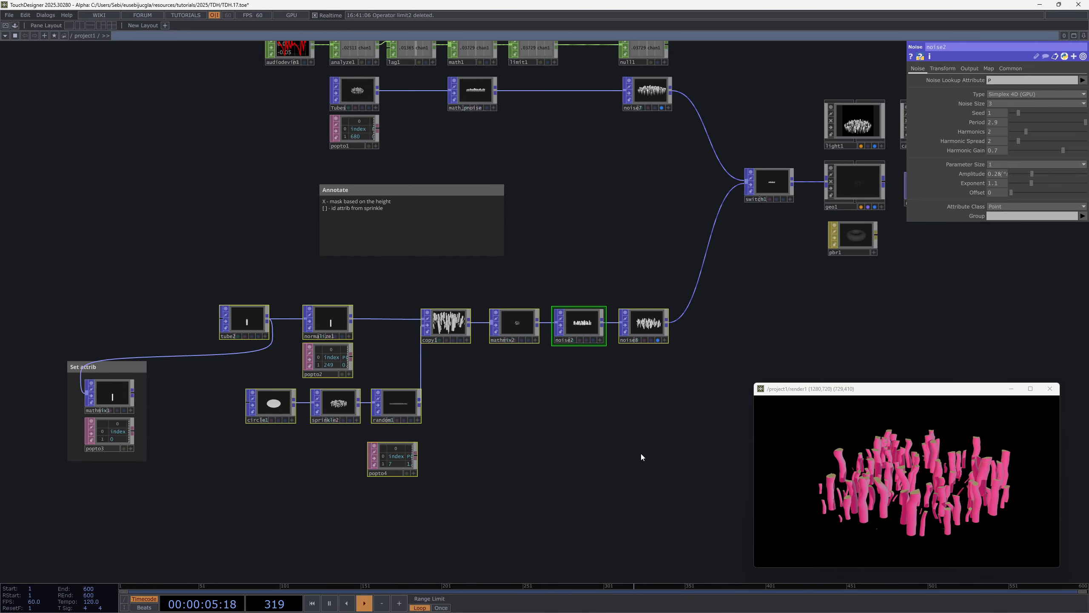
{"action": "left_click", "coordinate": [643, 453]}
{"action": "left_click_drag", "start_coordinate": [676, 408], "coordinate": [543, 429]}
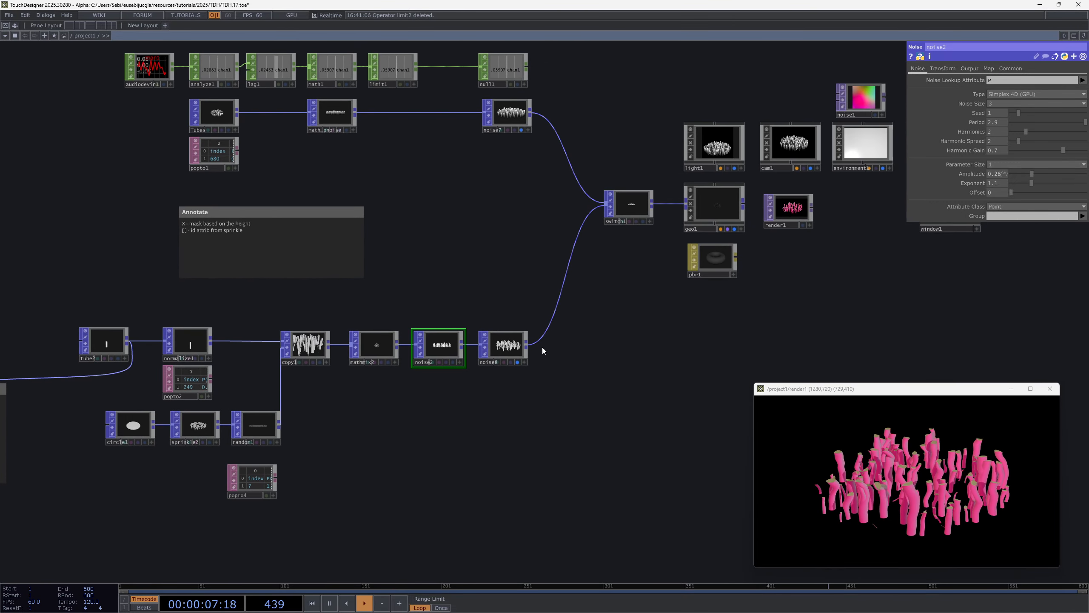
{"action": "left_click_drag", "start_coordinate": [379, 404], "coordinate": [412, 410]}
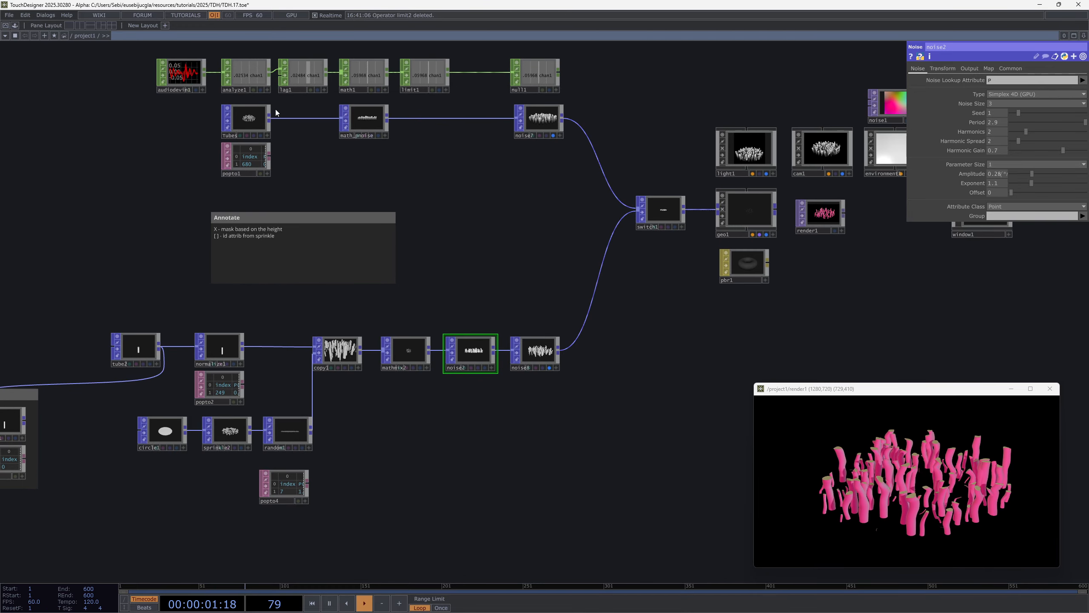
{"action": "left_click_drag", "start_coordinate": [373, 406], "coordinate": [398, 412]}
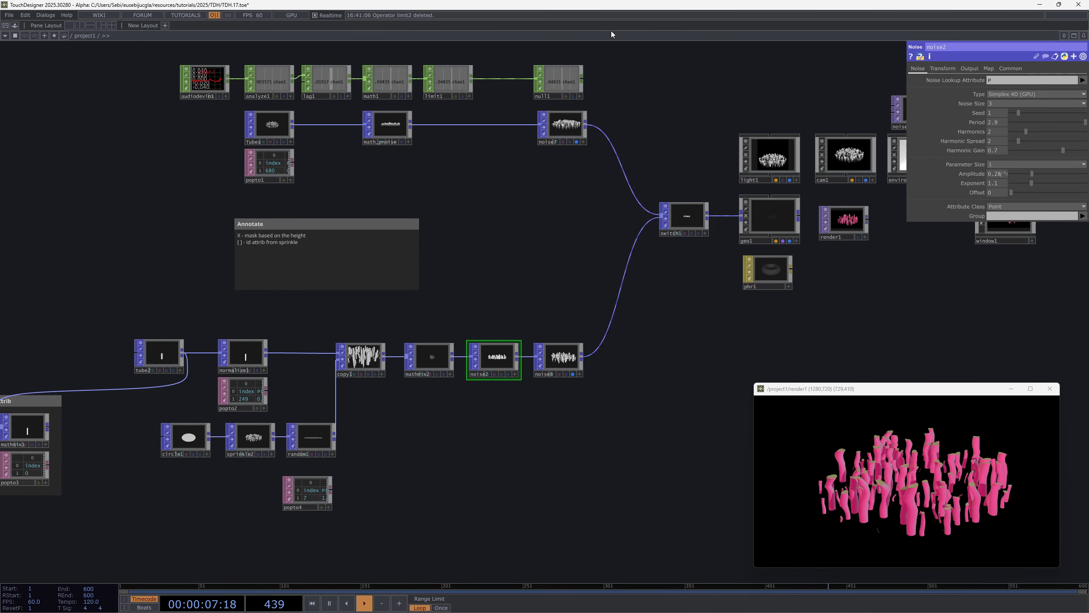
{"action": "scroll", "coordinate": [658, 298], "scroll_direction": "down", "scroll_amount": 3}
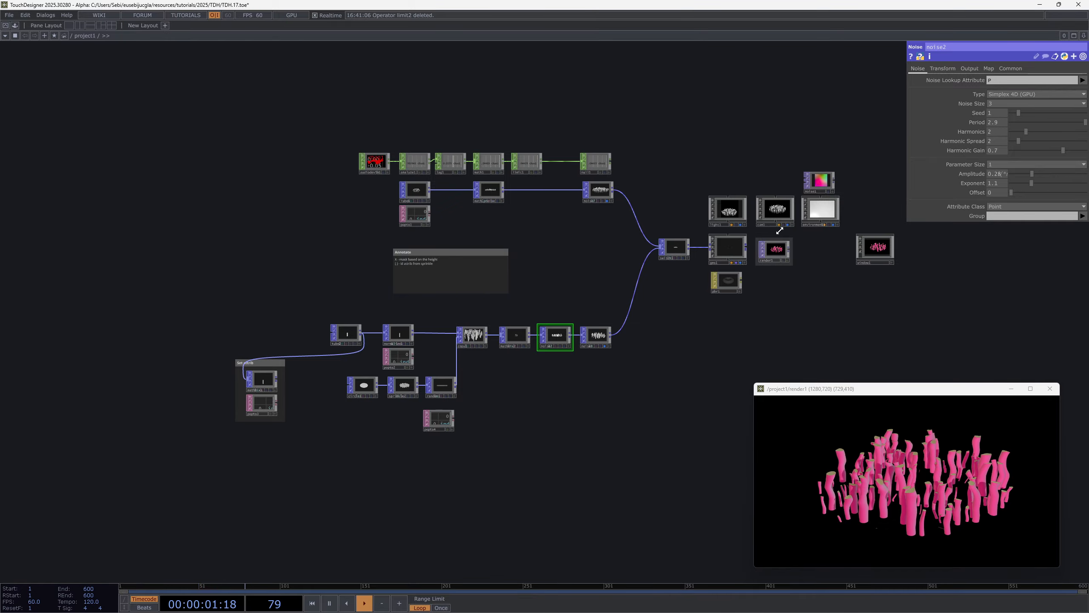
Select render1 and display its output as the network background
{"action": "scroll", "coordinate": [790, 244], "scroll_direction": "up", "scroll_amount": 5}
{"action": "left_click", "coordinate": [790, 244]}
{"action": "scroll", "coordinate": [790, 244], "scroll_direction": "up", "scroll_amount": 2}
{"action": "scroll", "coordinate": [704, 287], "scroll_direction": "up", "scroll_amount": 3}
{"action": "scroll", "coordinate": [703, 291], "scroll_direction": "down", "scroll_amount": 3}
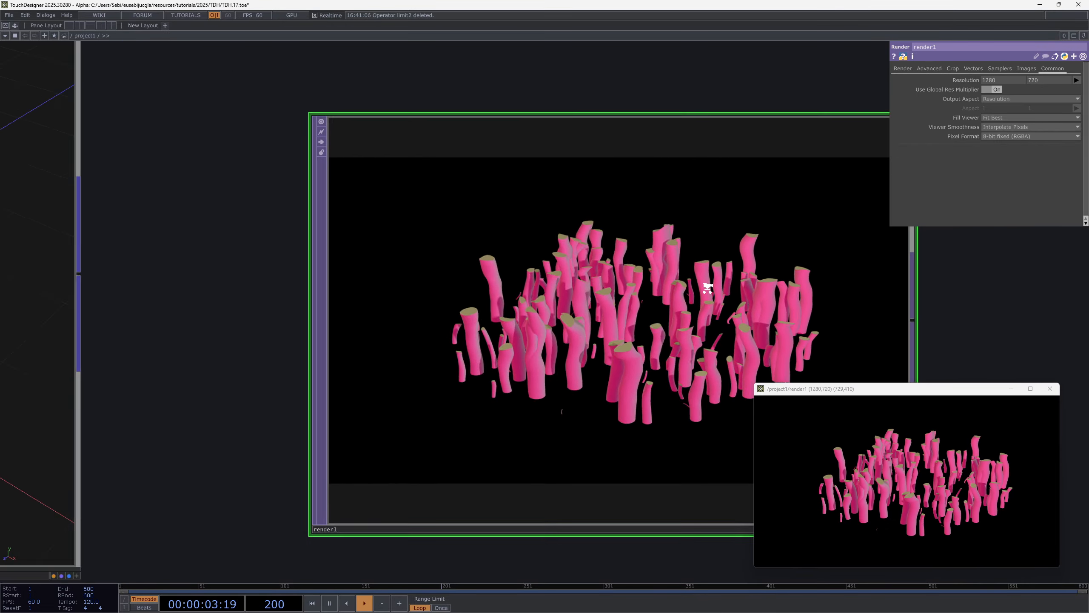
{"action": "key", "text": "d"}
Close the floating render1 viewer window and view the render behind the network
{"action": "left_click_drag", "start_coordinate": [874, 313], "coordinate": [652, 173]}
{"action": "scroll", "coordinate": [792, 306], "scroll_direction": "down", "scroll_amount": 5}
{"action": "left_click", "coordinate": [1050, 389]}
{"action": "left_click_drag", "start_coordinate": [683, 448], "coordinate": [710, 278]}
{"action": "scroll", "coordinate": [663, 301], "scroll_direction": "down", "scroll_amount": 5}
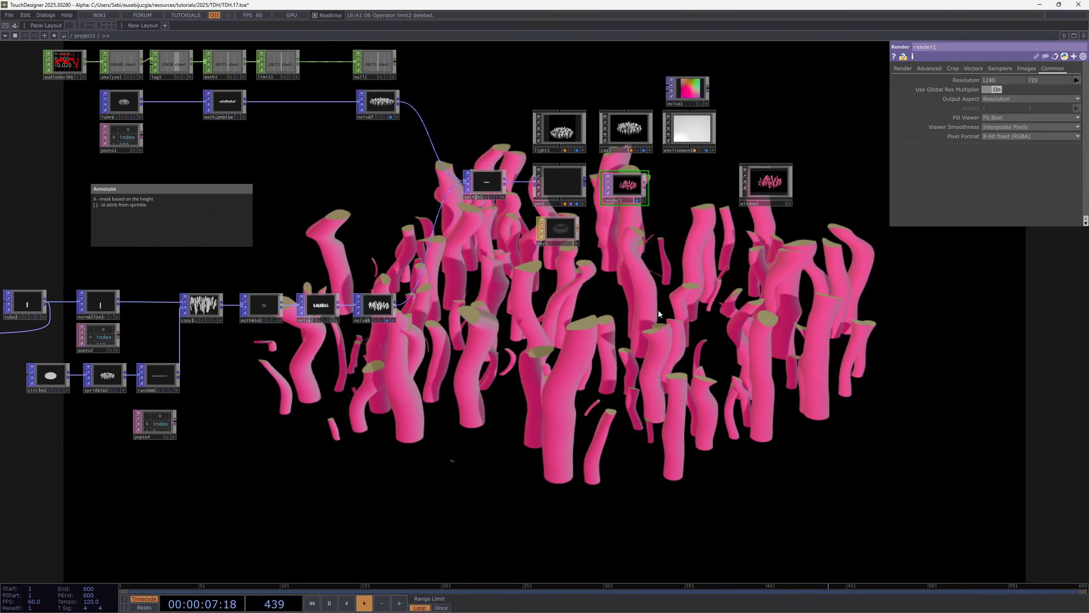
{"action": "left_click_drag", "start_coordinate": [654, 304], "coordinate": [641, 263]}
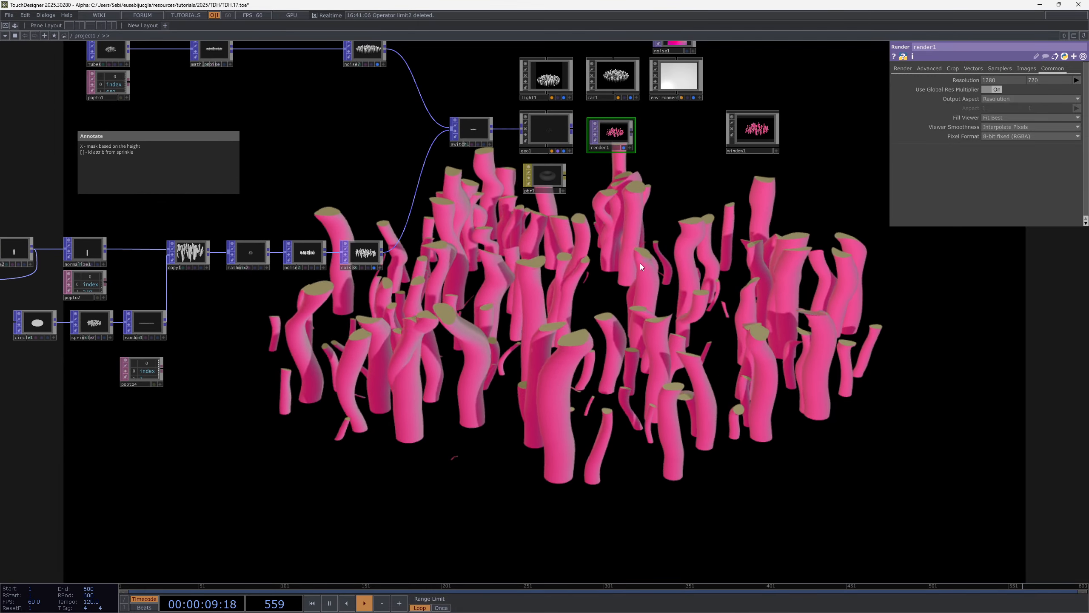